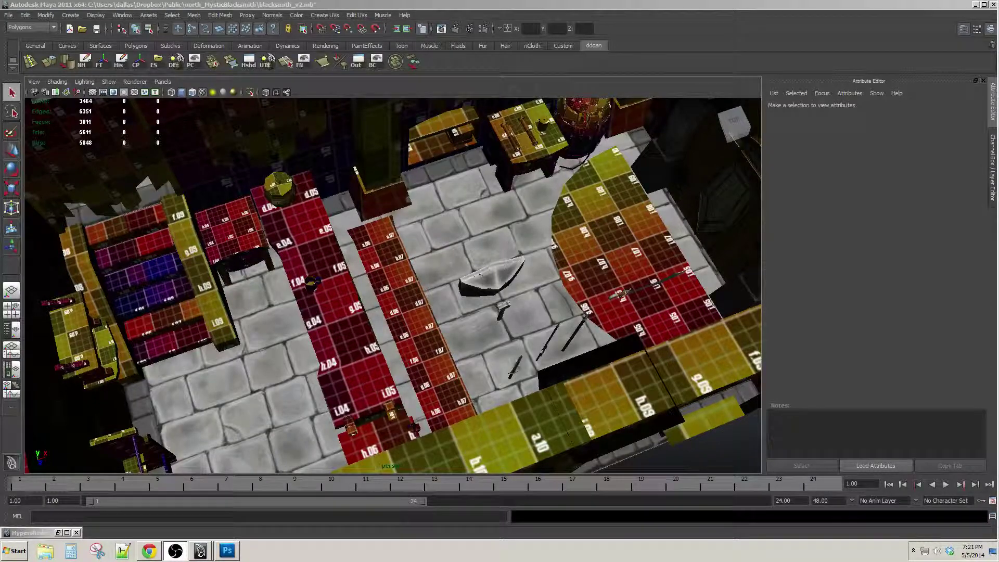
Select the curved falchion lying above the round rug and frame it in the perspective view
alt+drag(233, 396, 400, 254)
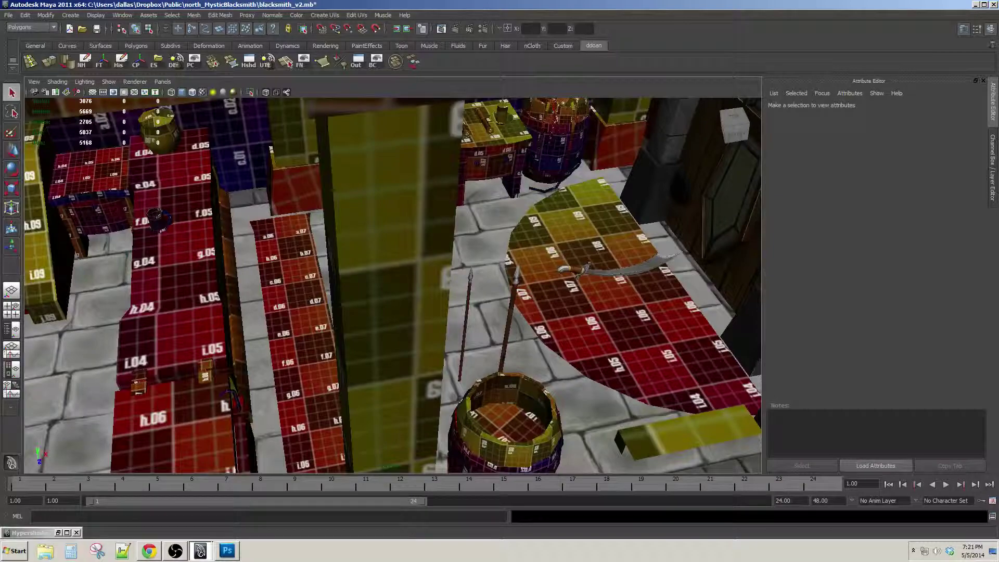
alt+drag(562, 272, 544, 283)
click(549, 272)
key(f)
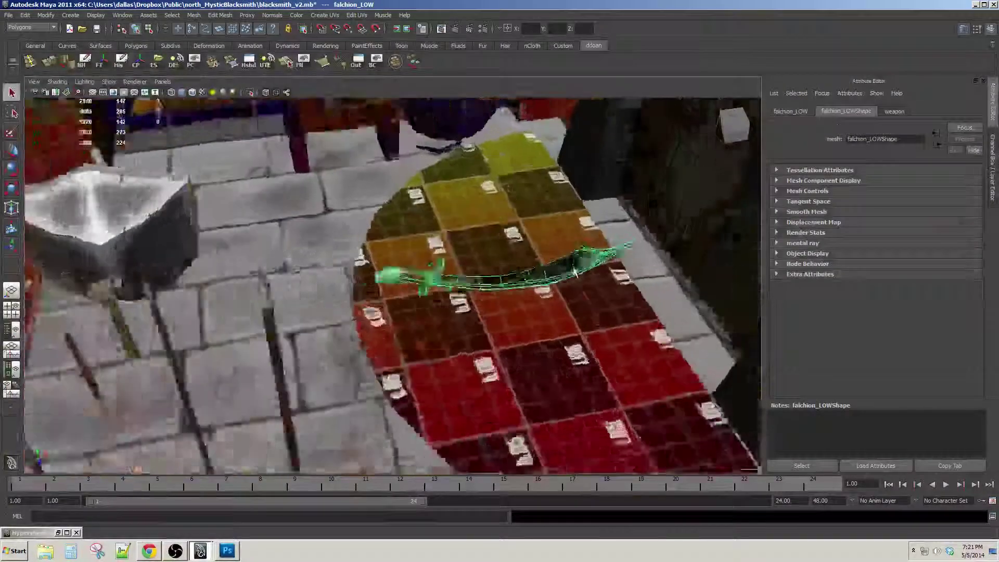
Examine the blacksmith room from several angles, covering the floor, support beams, furniture, falchion and exit door
alt+drag(567, 325, 492, 282)
alt+right_drag(487, 282, 458, 282)
alt+middle_drag(458, 282, 577, 284)
alt+right_drag(578, 284, 562, 287)
alt+drag(562, 287, 573, 318)
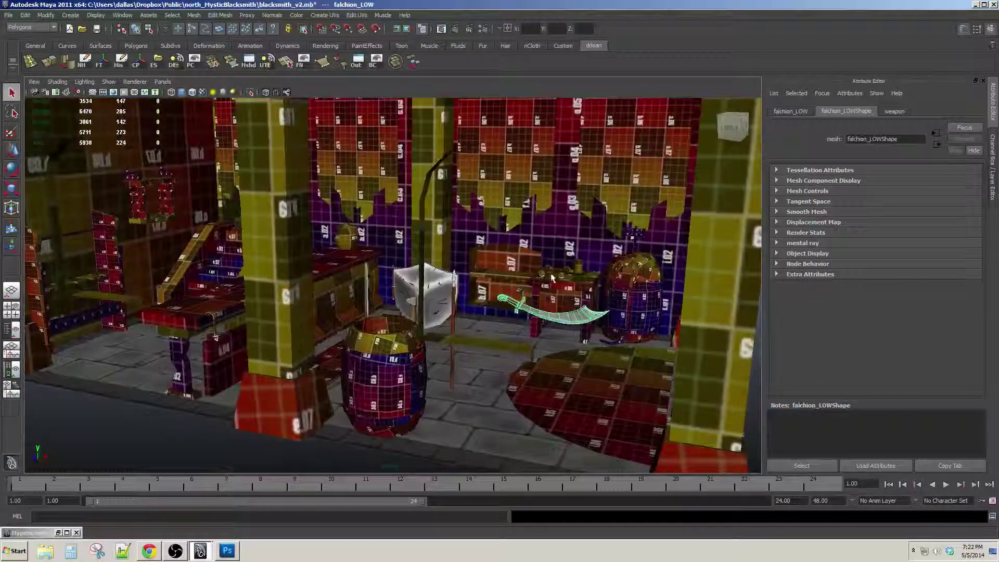
alt+middle_drag(572, 318, 614, 357)
alt+drag(614, 357, 547, 344)
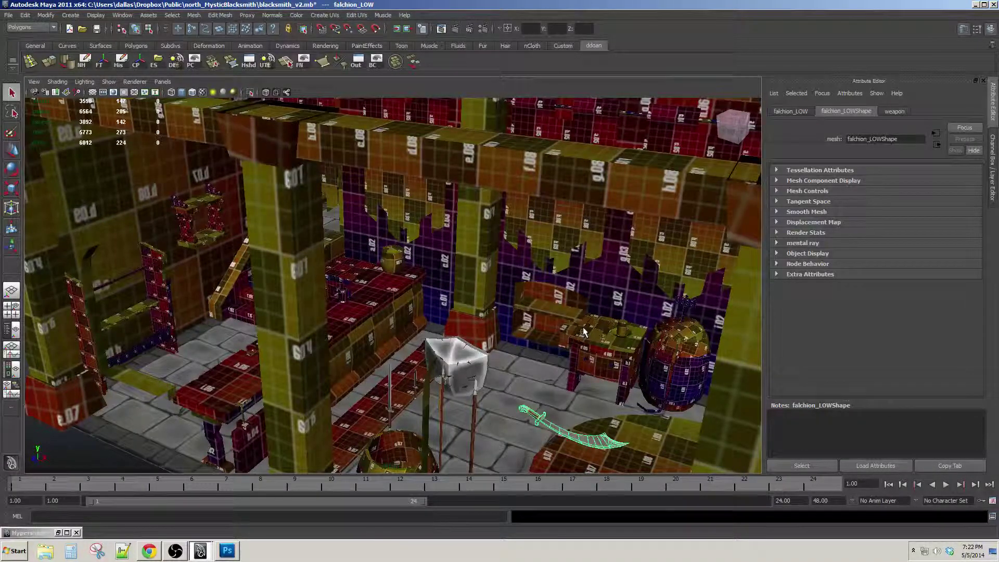
alt+drag(541, 312, 583, 367)
alt+right_drag(333, 379, 375, 382)
alt+middle_drag(375, 382, 442, 359)
scroll(442, 359, up, 6)
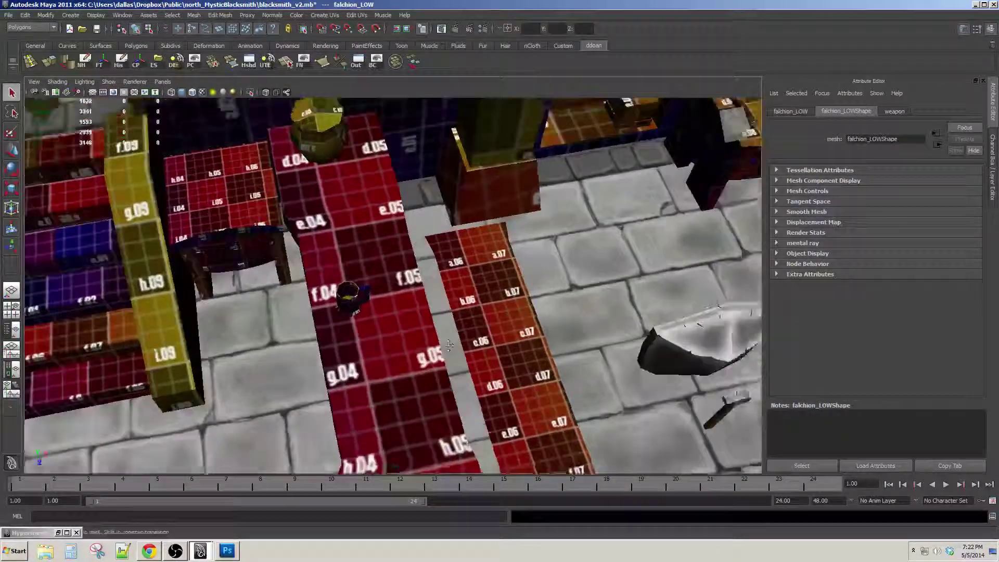
scroll(449, 346, down, 5)
alt+drag(449, 346, 578, 261)
alt+middle_drag(579, 271, 530, 321)
scroll(538, 319, down, 6)
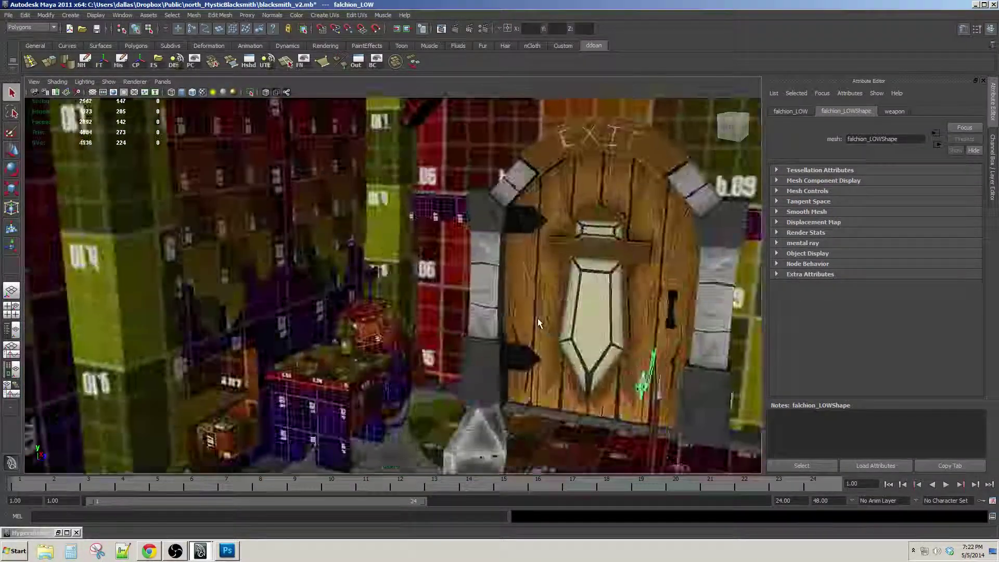
alt+drag(538, 318, 474, 340)
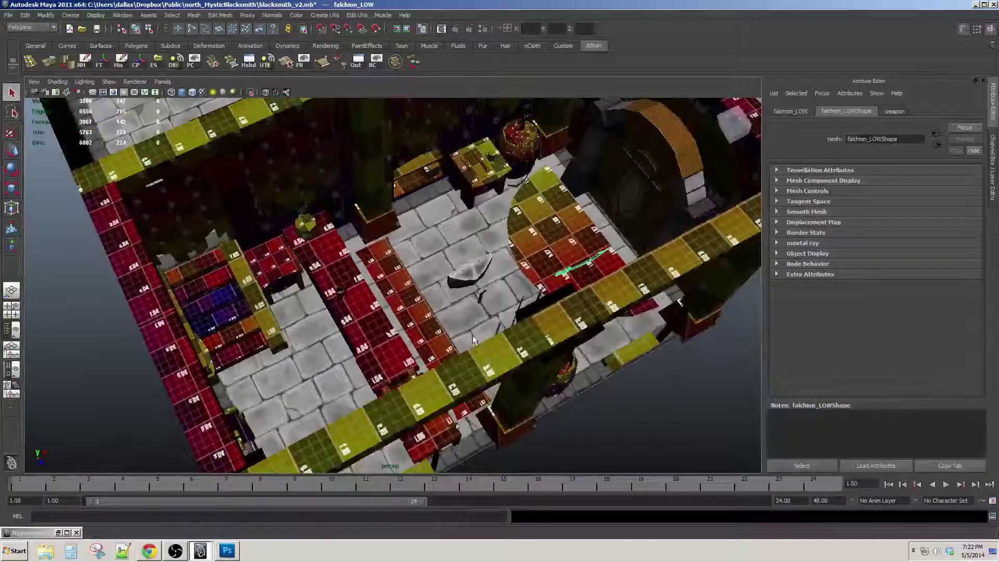
Switch to Photoshop, maximize its window and open the recent file walls_ceiling_winwll_suppbeam_DIFF.psd
click(227, 551)
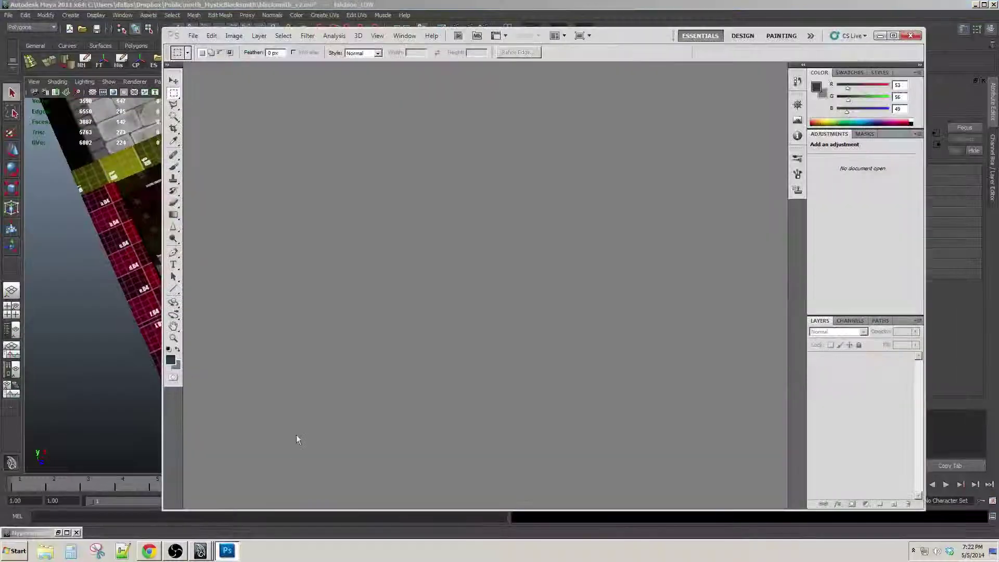
double_click(616, 38)
click(32, 8)
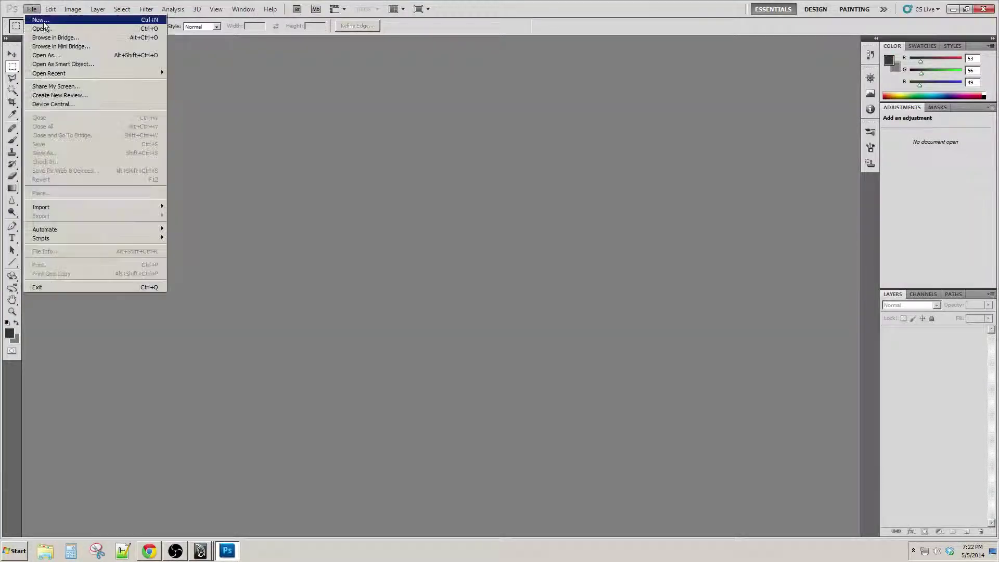
mouse_move(67, 73)
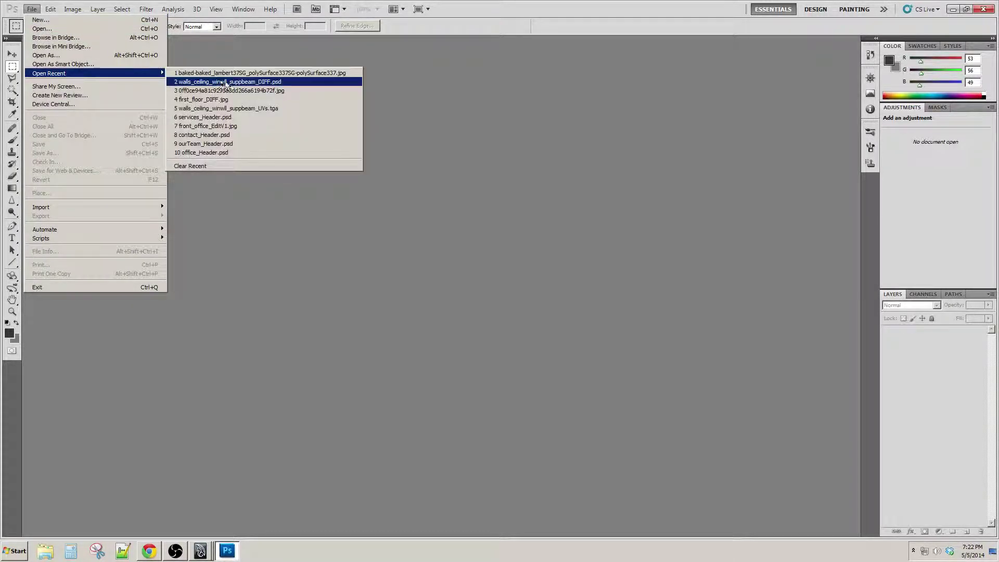
click(252, 82)
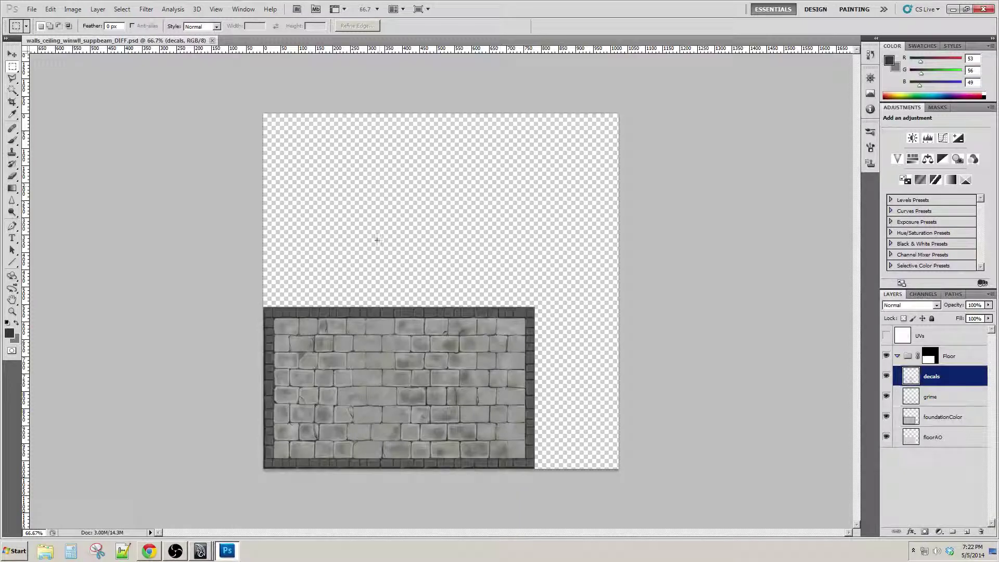
Inspect the painted stone floor texture up close, checking the bricks, cracks, grime and dark border stones
key(ctrl+plus)
key(ctrl+plus)
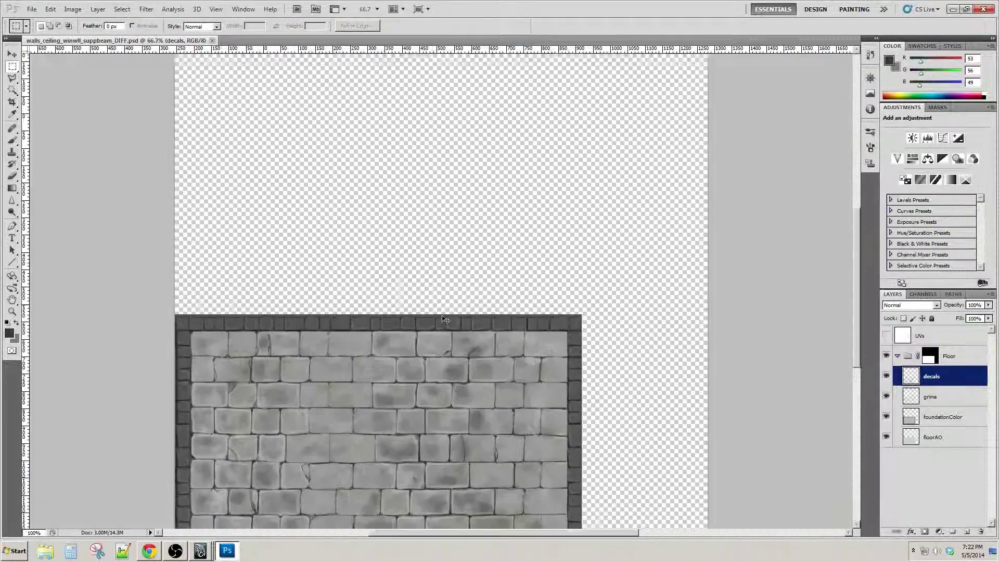
drag(430, 376, 469, 222)
drag(345, 401, 464, 258)
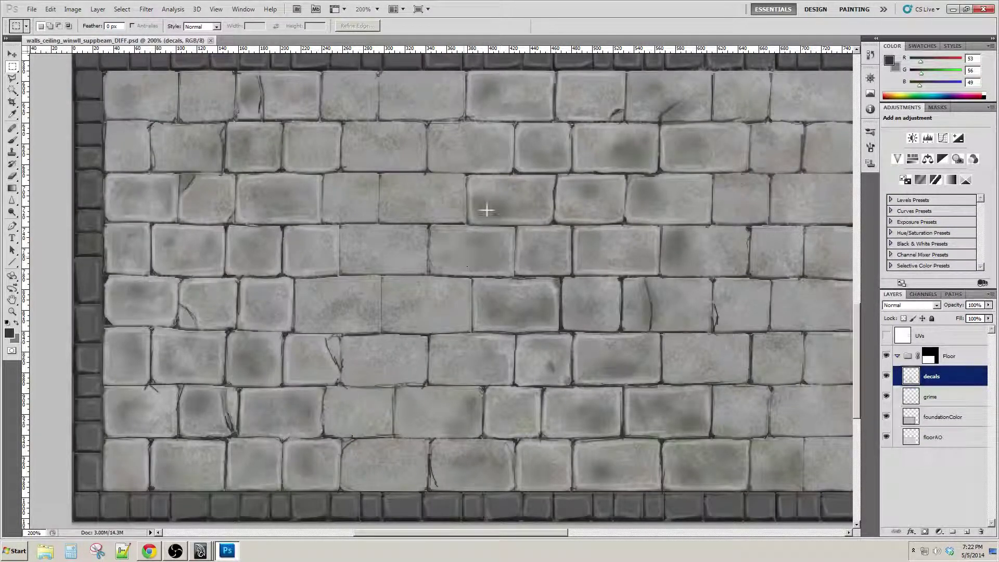
drag(575, 246, 575, 314)
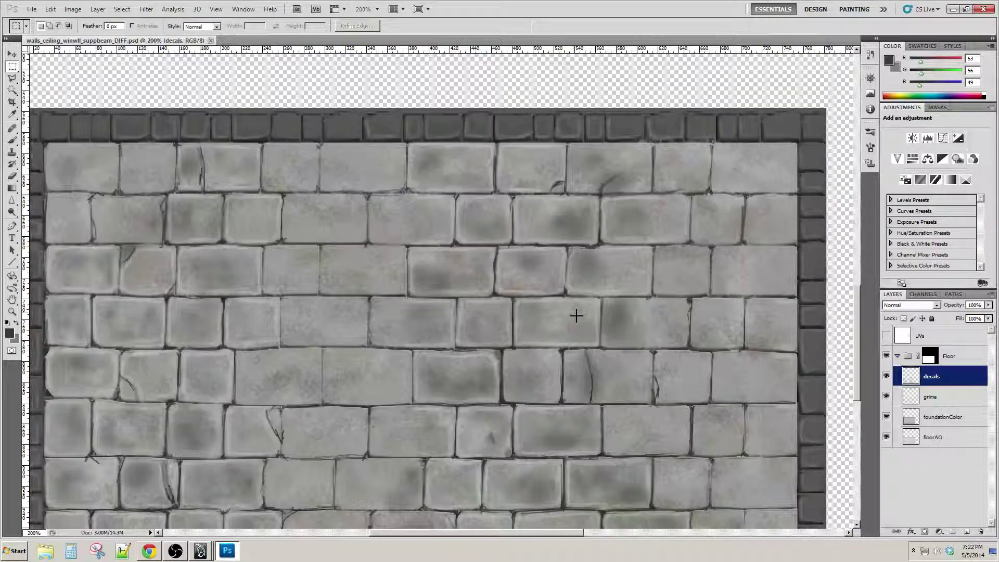
key(ctrl+minus)
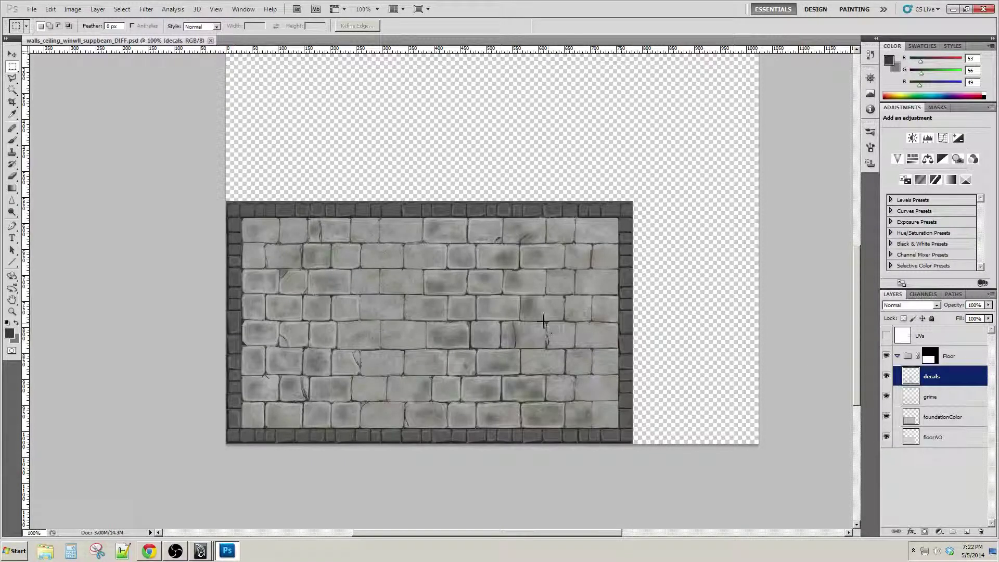
key(ctrl+plus)
drag(408, 271, 431, 168)
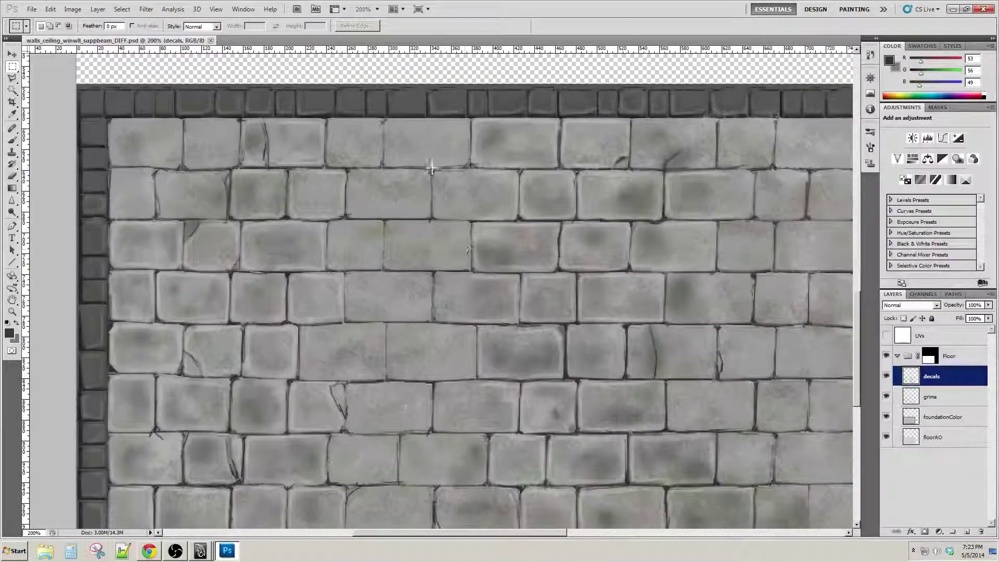
drag(424, 341, 468, 239)
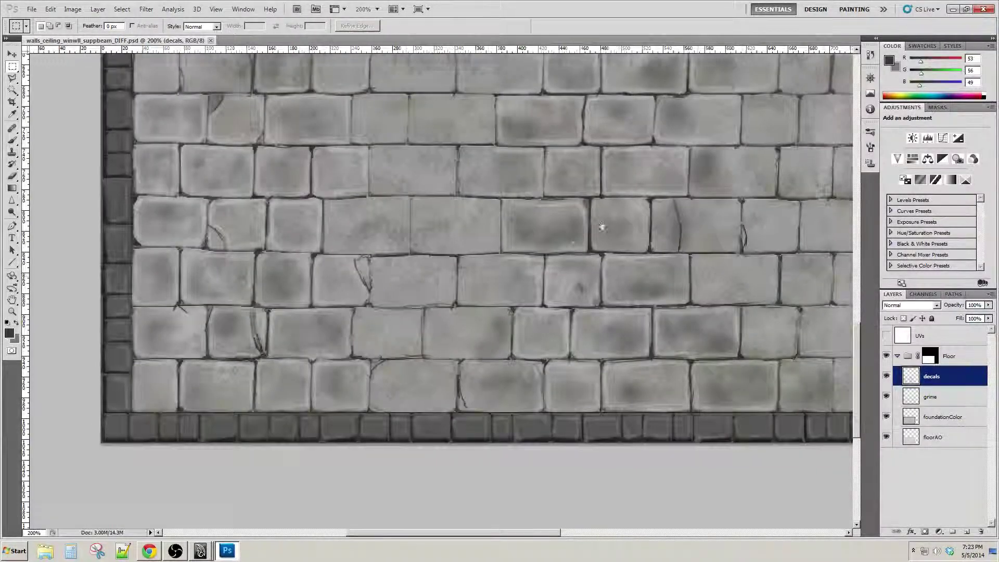
drag(602, 227, 429, 316)
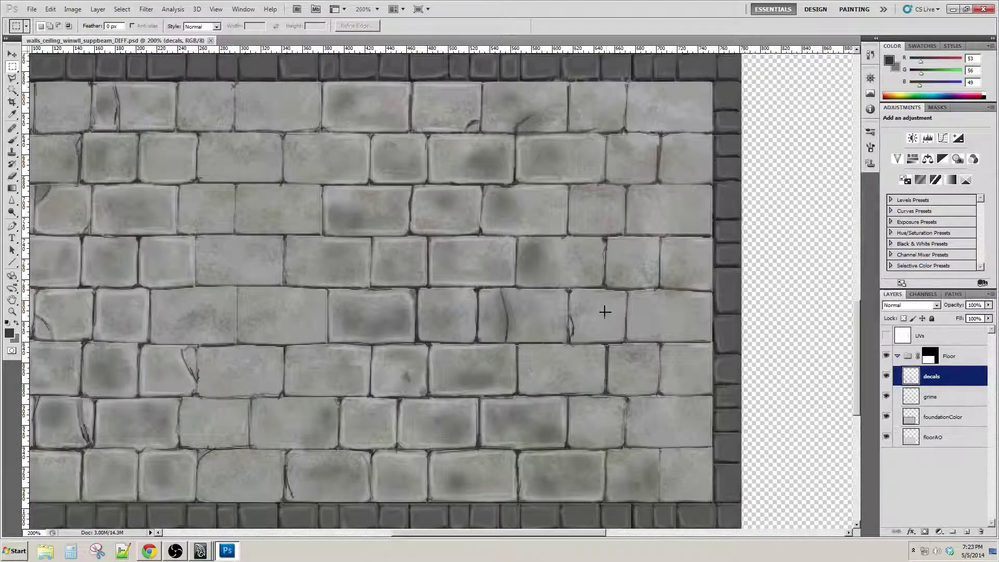
Return to Maya, clear the selection and examine the textured floor in the room, comparing it with the Photoshop texture
click(201, 551)
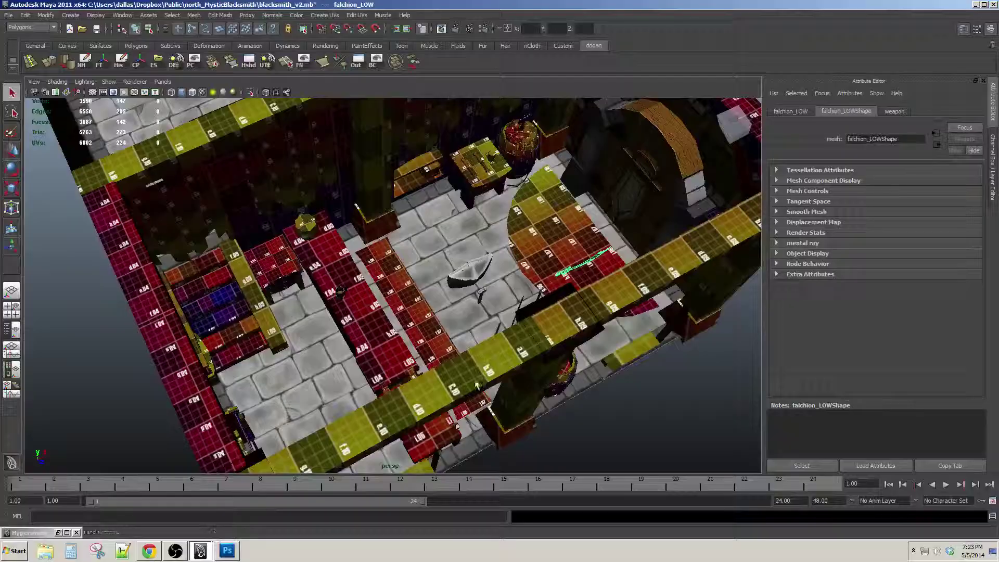
alt+drag(501, 344, 479, 381)
click(478, 336)
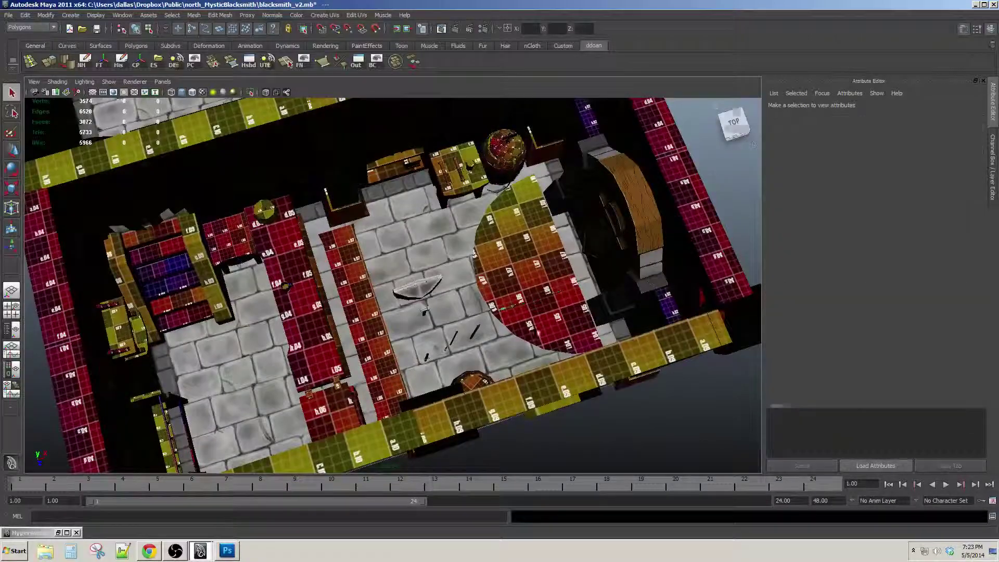
scroll(479, 335, up, 2)
mouse_move(479, 336)
alt+mouse_down()
mouse_move(488, 320)
mouse_move(480, 344)
alt+mouse_up()
scroll(480, 343, down, 3)
alt+middle_drag(480, 343, 531, 352)
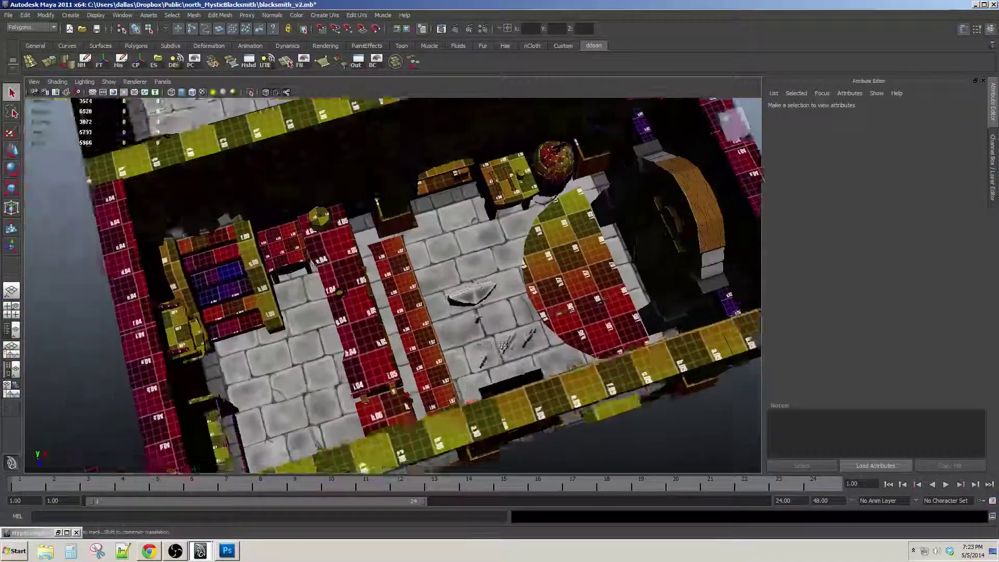
scroll(531, 352, up, 4)
alt+drag(530, 348, 494, 344)
alt+middle_drag(499, 344, 495, 304)
scroll(510, 305, down, 3)
alt+drag(539, 281, 538, 298)
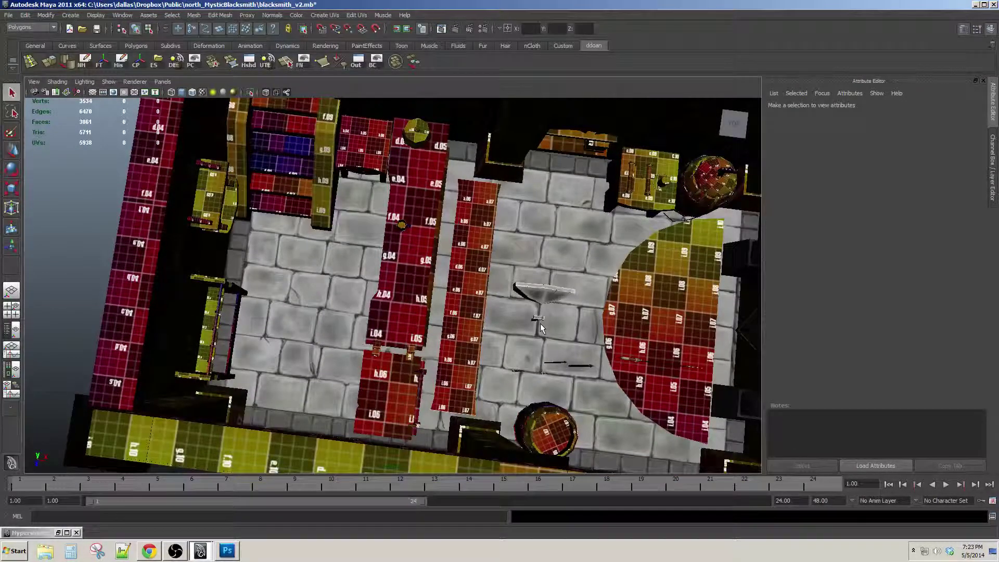
alt+drag(534, 327, 574, 339)
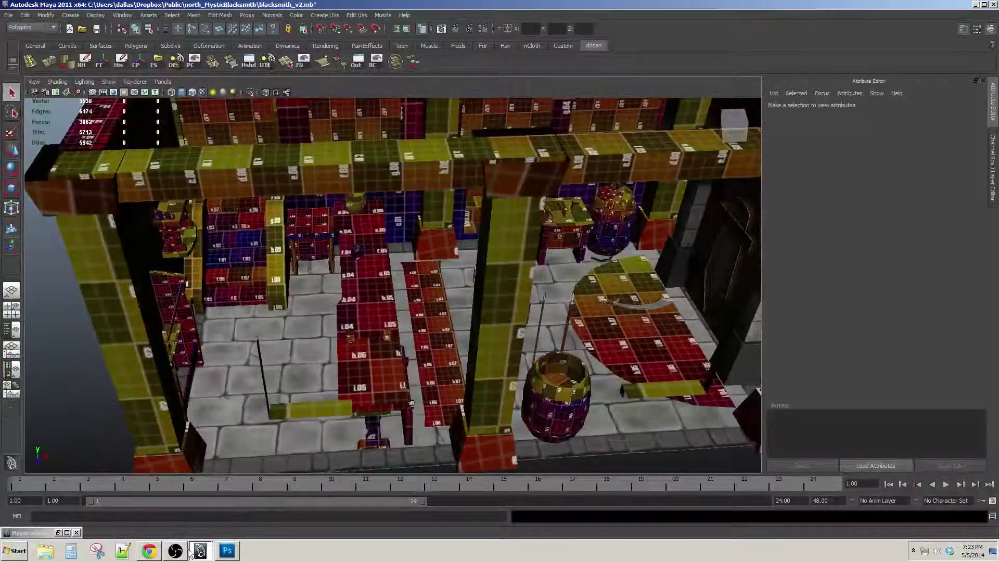
click(227, 551)
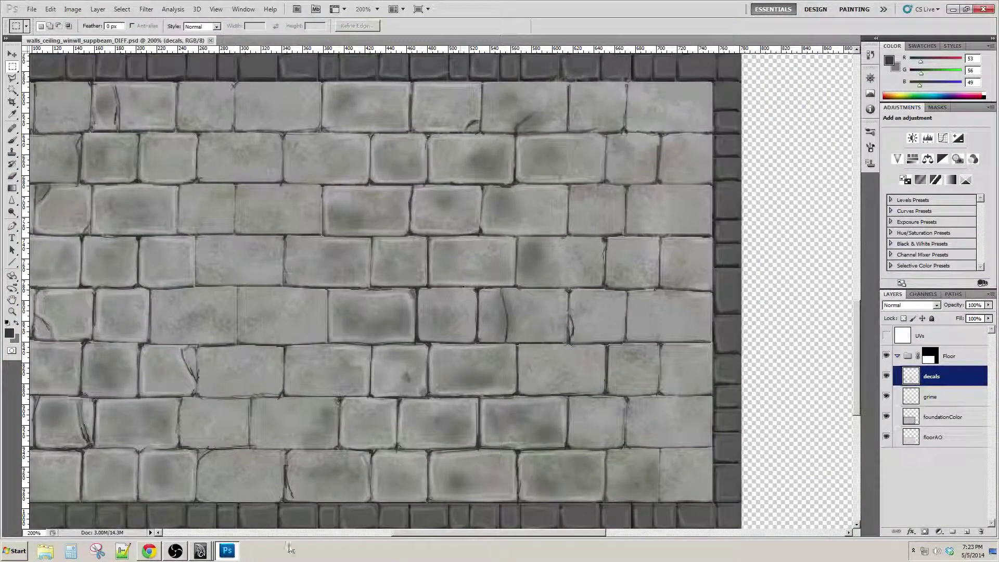
click(200, 551)
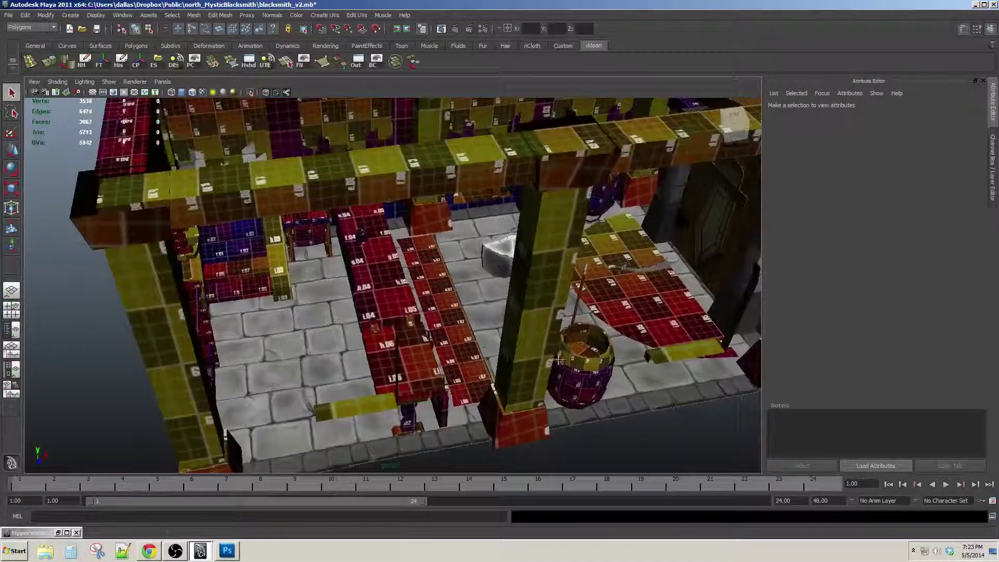
Select the room's floor plane, show the polygon tools and examine the checker-mapped walls and beams
alt+drag(561, 359, 428, 302)
scroll(442, 359, up, 4)
click(451, 284)
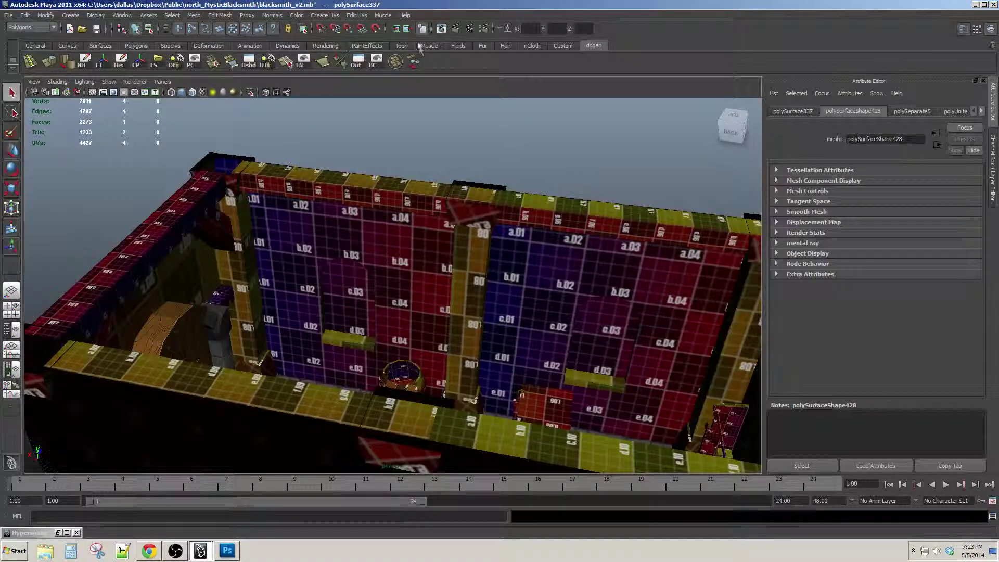
click(143, 47)
alt+drag(555, 260, 432, 311)
alt+right_drag(432, 311, 482, 311)
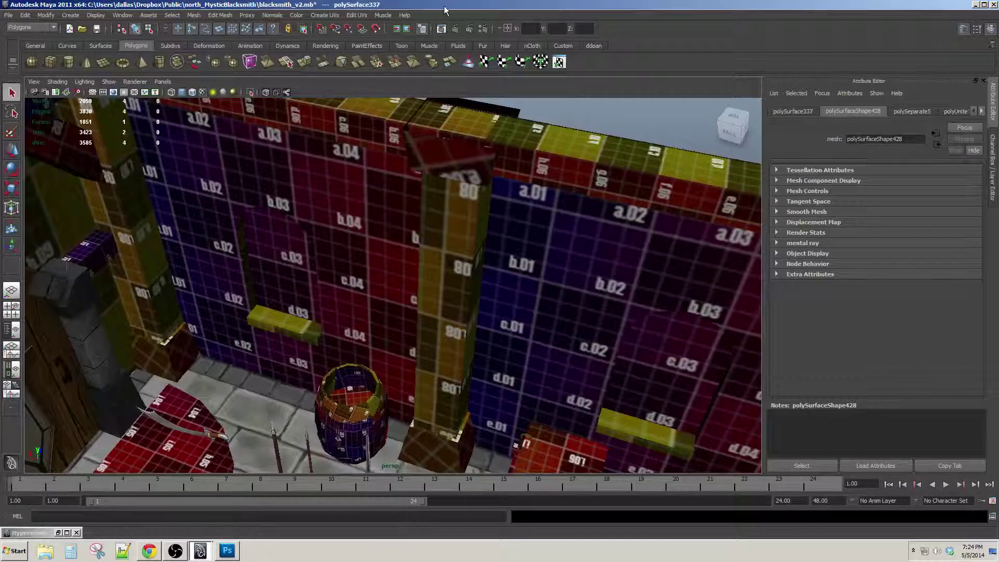
click(555, 63)
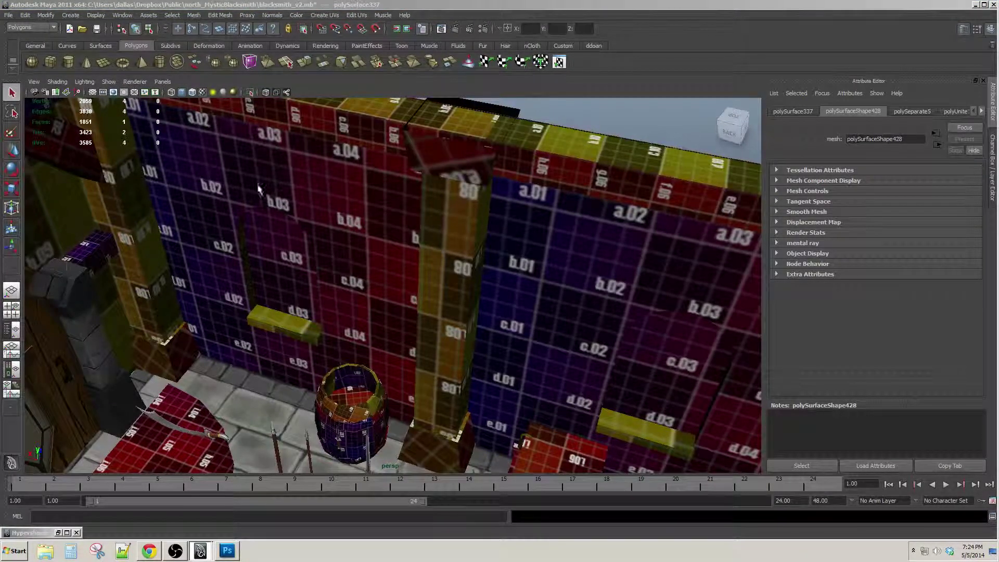
scroll(358, 197, down, 3)
click(270, 6)
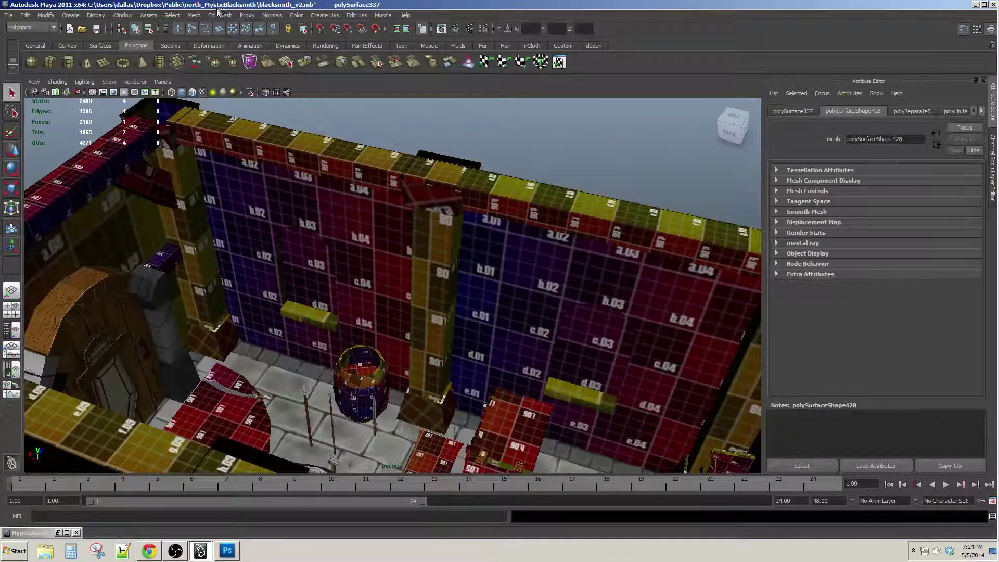
Open the Hypershade and position it so the room remains visible above the materials
click(124, 16)
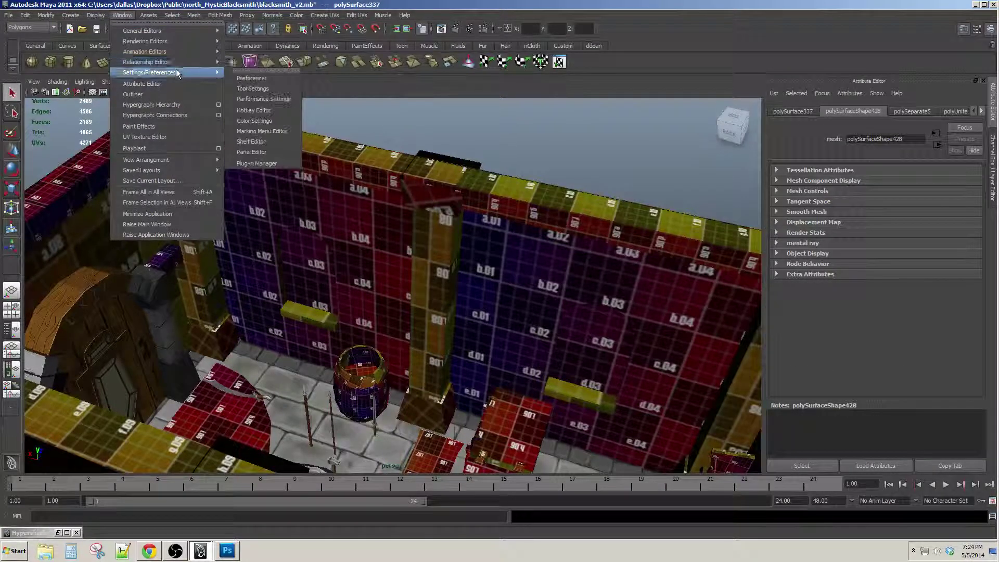
mouse_move(186, 45)
click(251, 68)
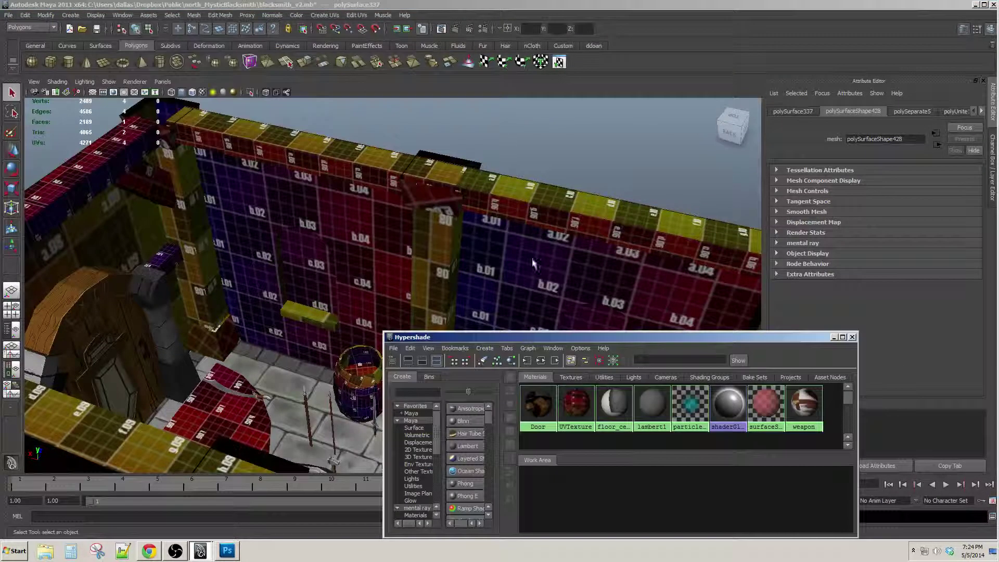
drag(697, 342, 701, 296)
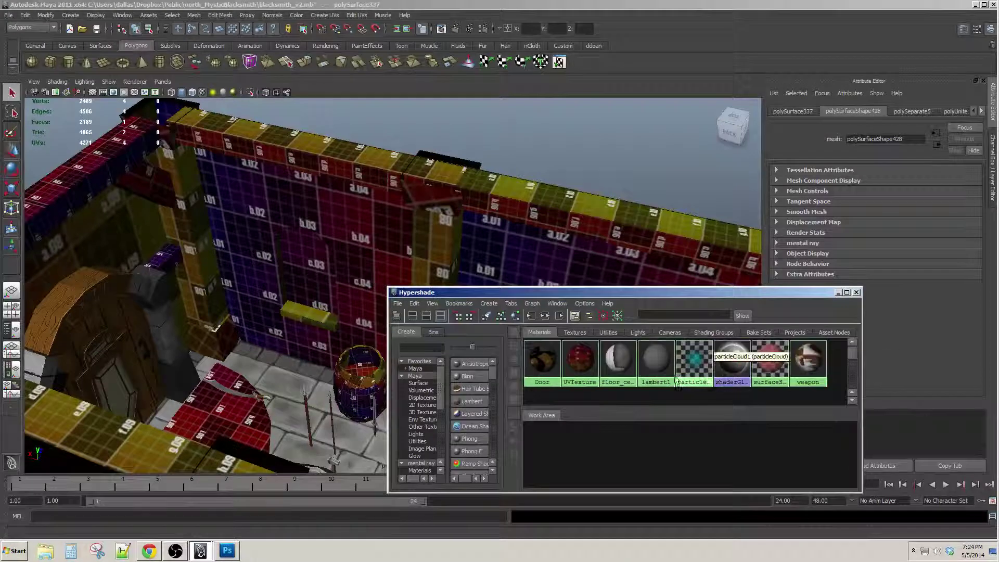
Select the surfaces that use the floor_ceiling_winwll_suppbeam material and view them near the exit door
click(617, 366)
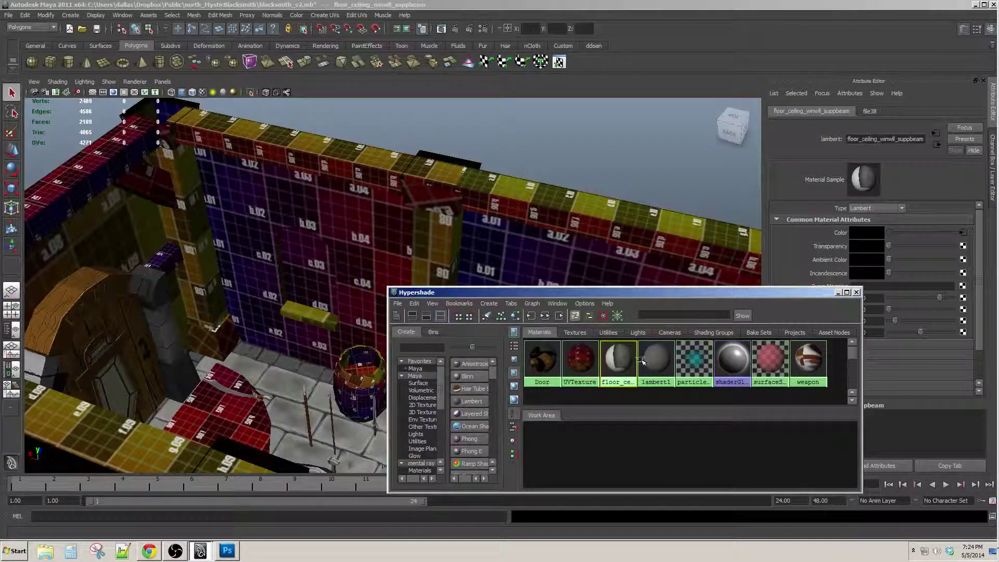
right_drag(642, 360, 645, 361)
alt+middle_drag(336, 302, 329, 253)
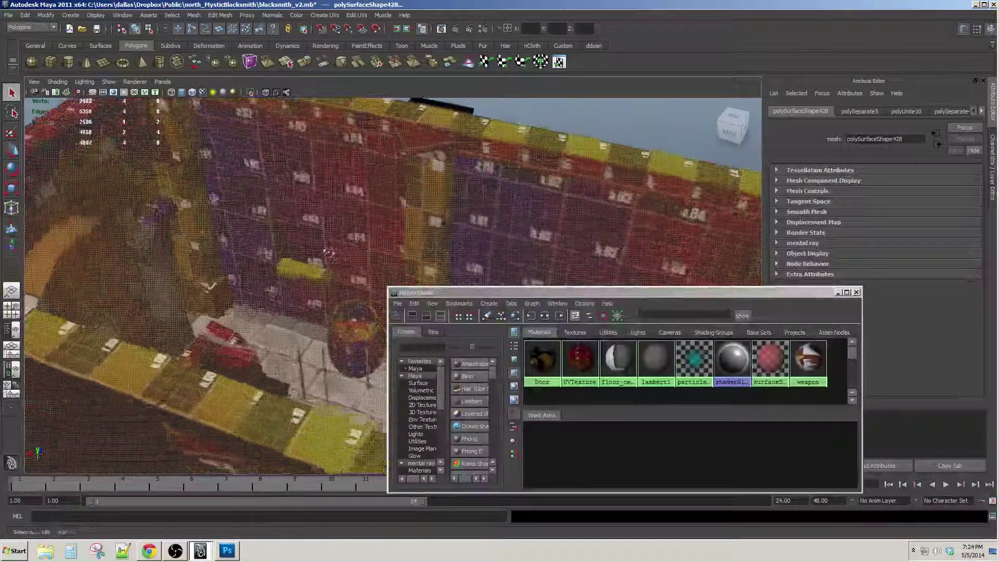
alt+drag(329, 253, 269, 250)
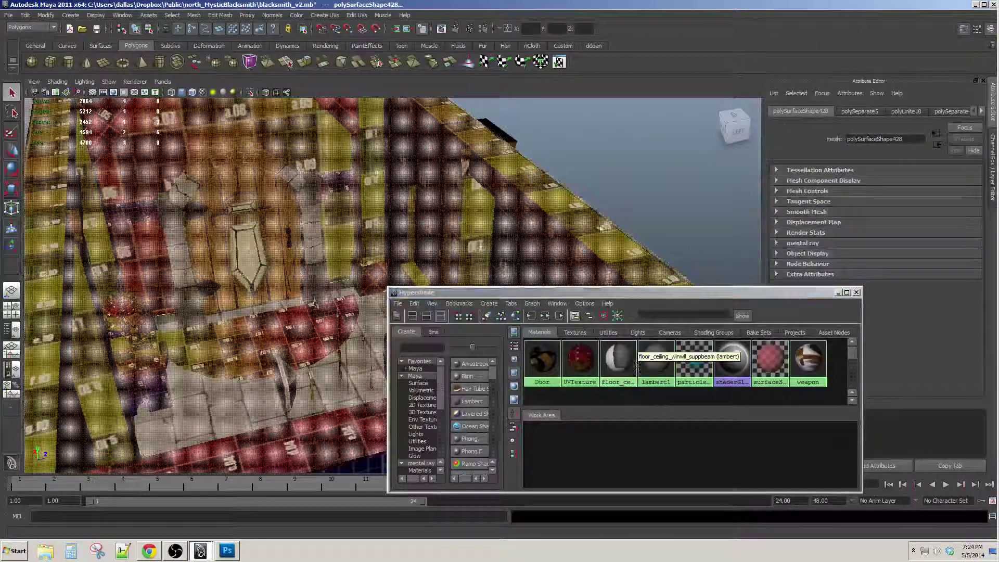
Undo the material selection, then select the arched-window wall together with the floor plane and inspect where they meet
click(635, 362)
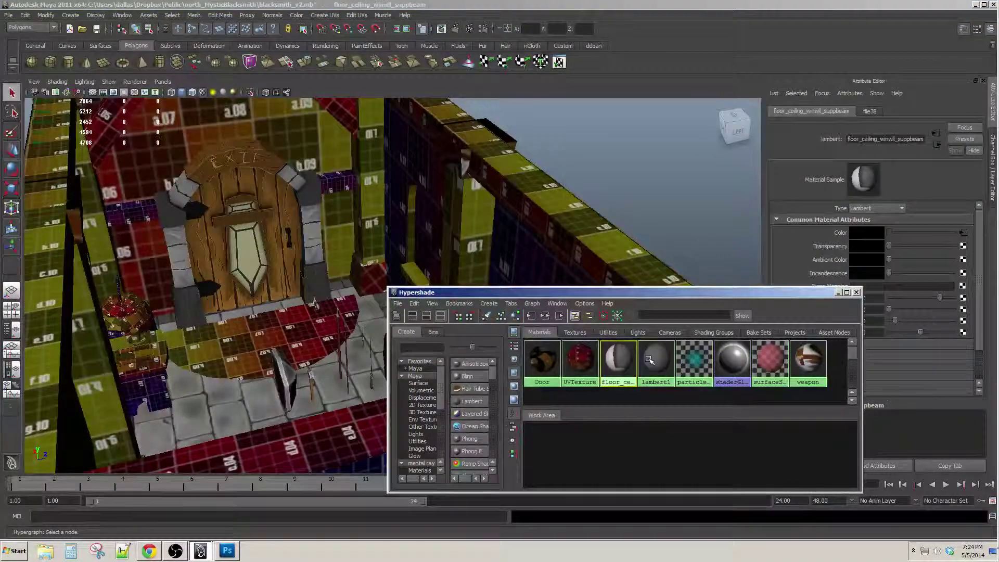
key(ctrl+z)
alt+drag(395, 229, 189, 198)
alt+drag(411, 217, 354, 187)
alt+middle_drag(370, 204, 323, 181)
click(323, 210)
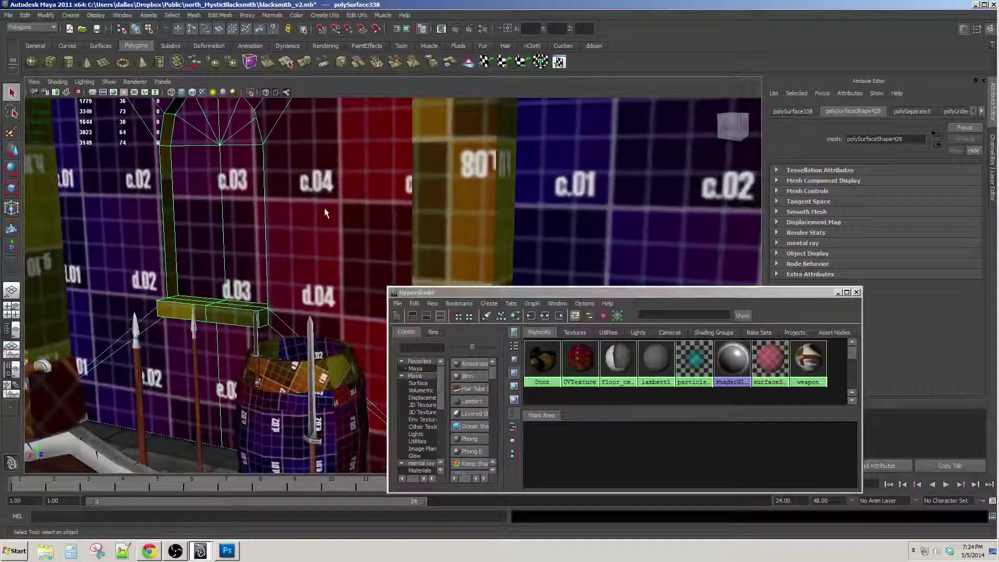
alt+drag(191, 339, 163, 370)
shift+click(374, 299)
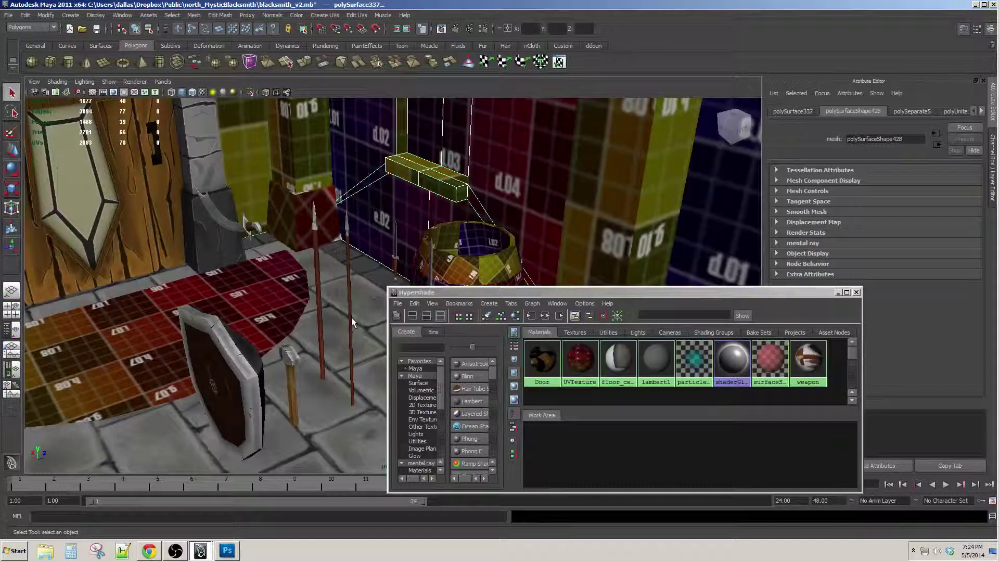
alt+middle_drag(311, 315, 154, 322)
alt+drag(154, 323, 334, 295)
middle_drag(542, 360, 211, 262)
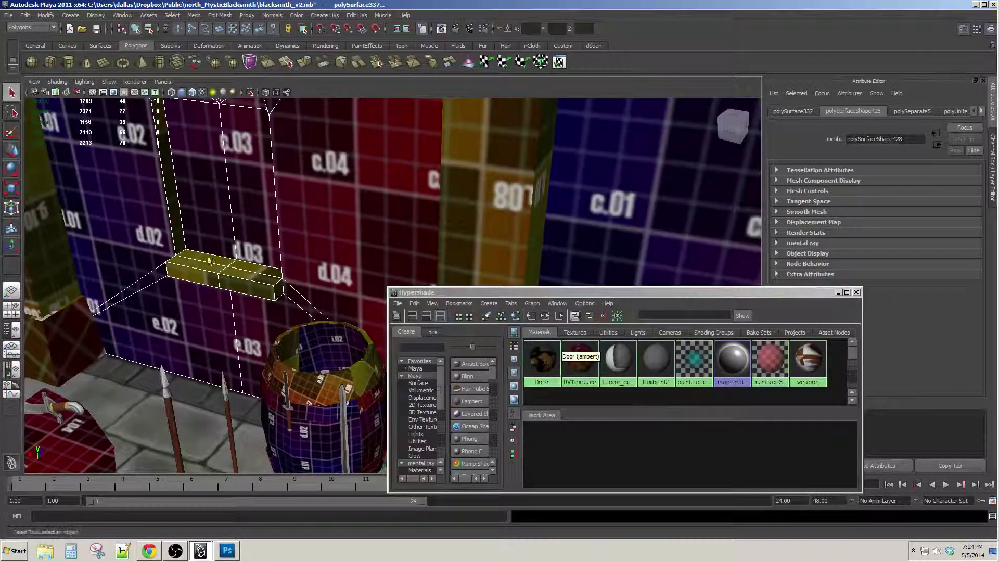
Select the arched-window wall and examine its checker mapping, sill and floor edge from several angles
click(301, 242)
alt+drag(324, 260, 270, 278)
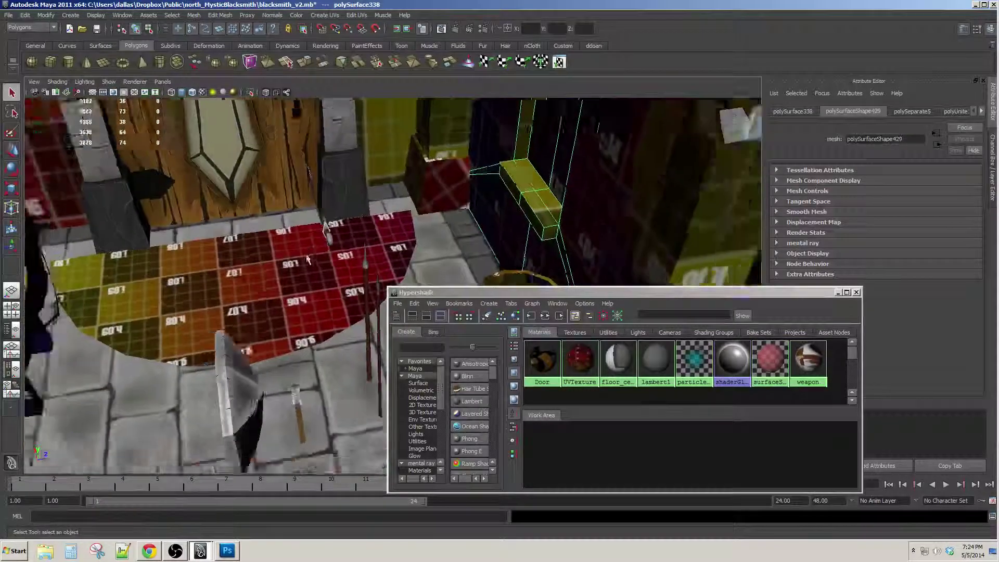
scroll(358, 269, down, 5)
scroll(361, 286, up, 3)
alt+drag(386, 287, 443, 292)
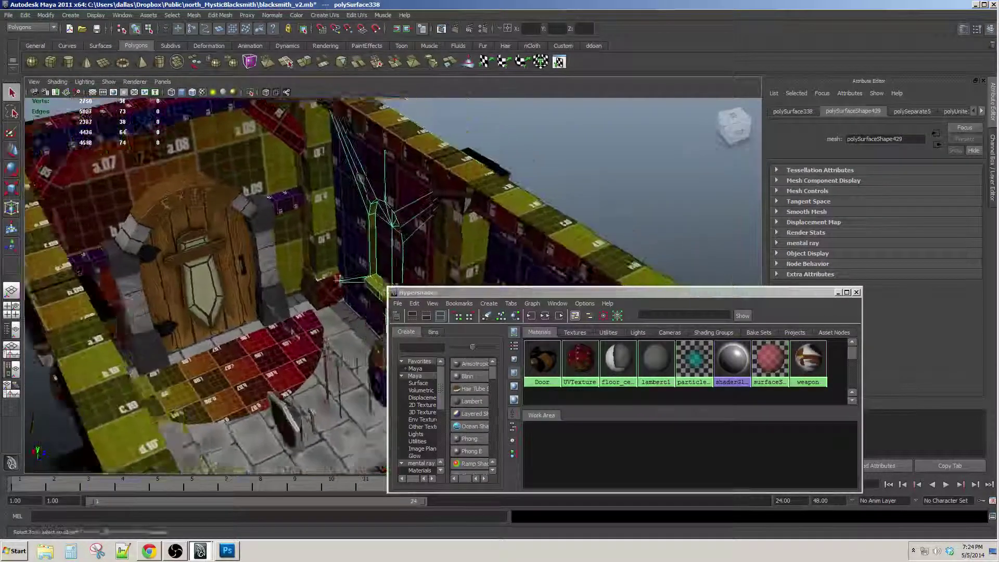
alt+right_drag(312, 287, 365, 289)
alt+drag(291, 283, 323, 292)
alt+middle_drag(320, 260, 331, 303)
alt+drag(330, 304, 353, 263)
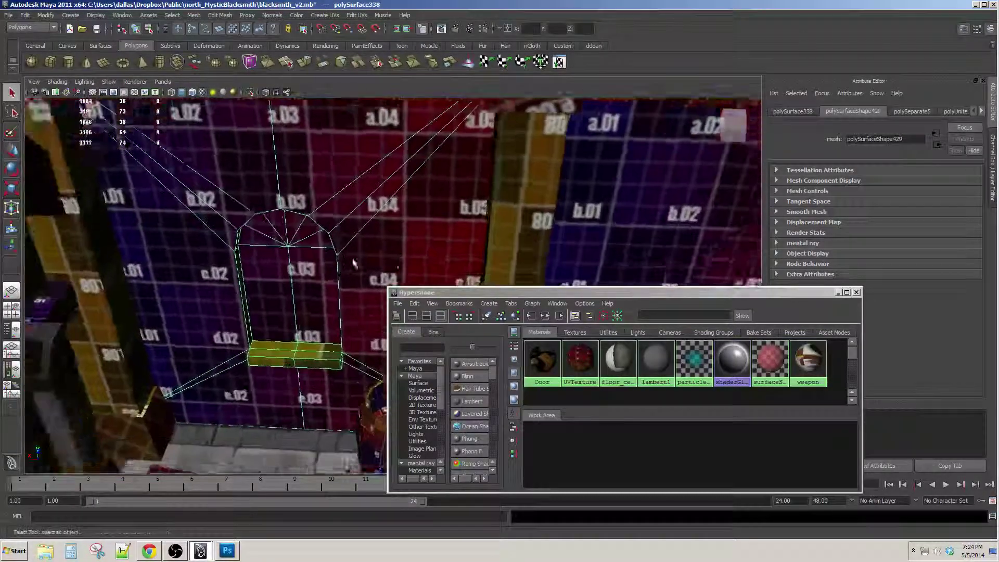
alt+right_drag(352, 263, 382, 242)
alt+middle_drag(383, 242, 319, 272)
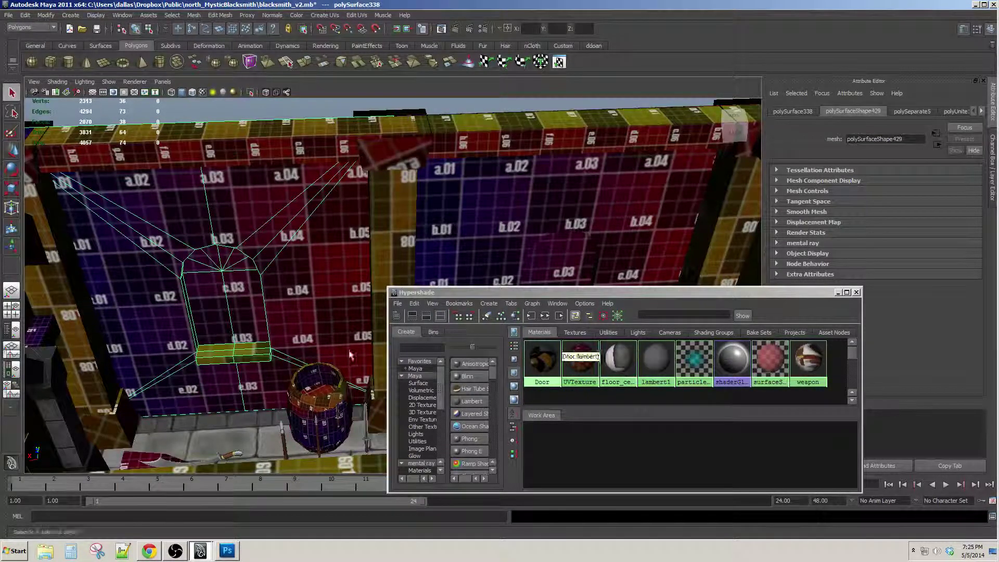
alt+drag(351, 352, 372, 398)
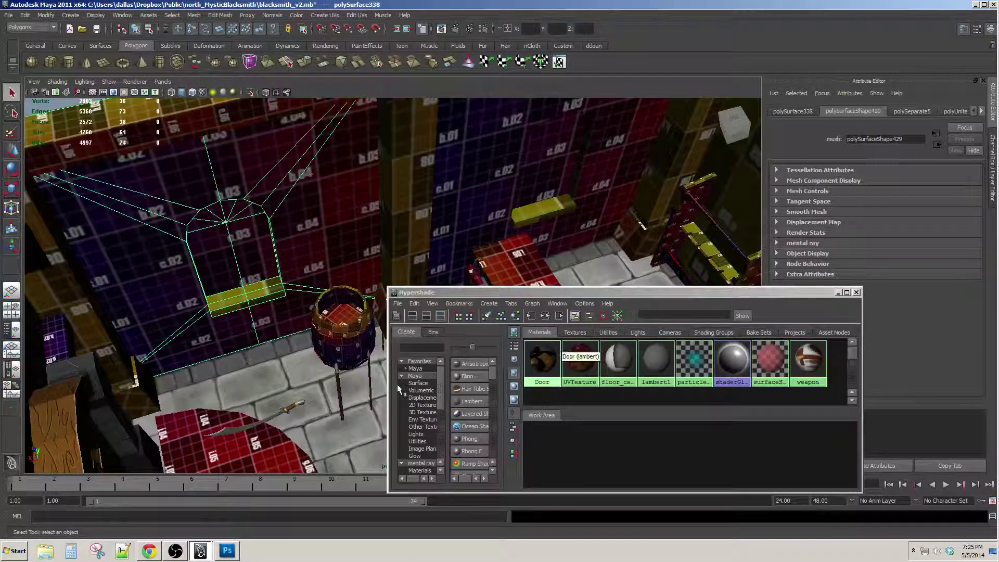
mouse_move(310, 359)
alt+mouse_down()
mouse_move(321, 379)
mouse_move(295, 366)
alt+mouse_up()
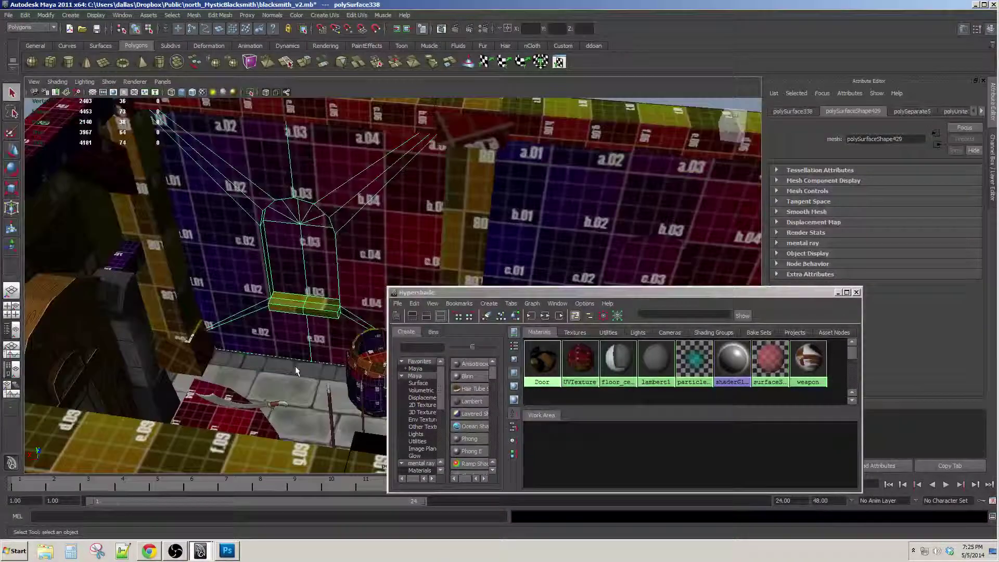
alt+middle_drag(295, 366, 290, 374)
alt+drag(290, 374, 273, 310)
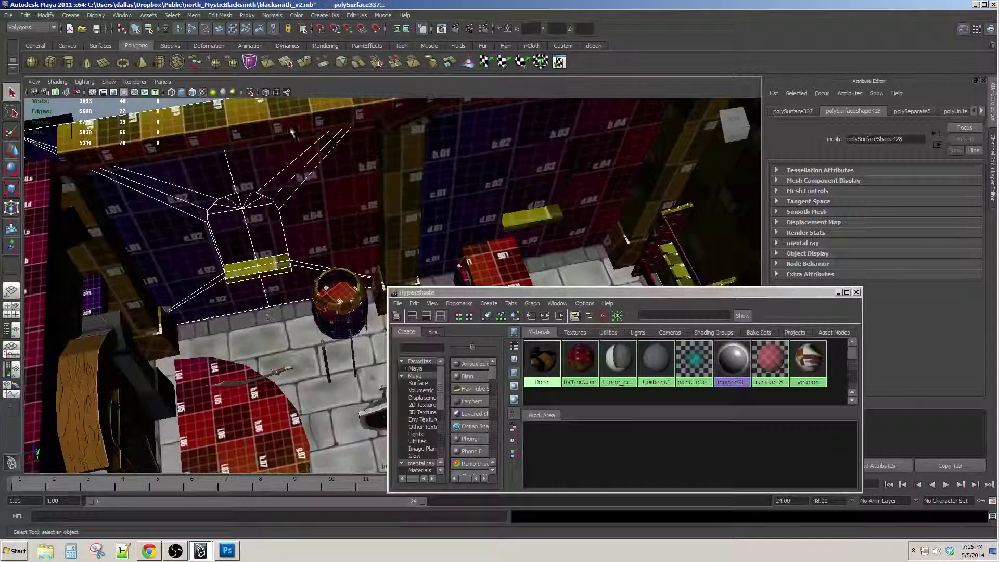
Isolate the selected window wall and floor plane in the viewport, close the Hypershade and clear the selection
click(109, 82)
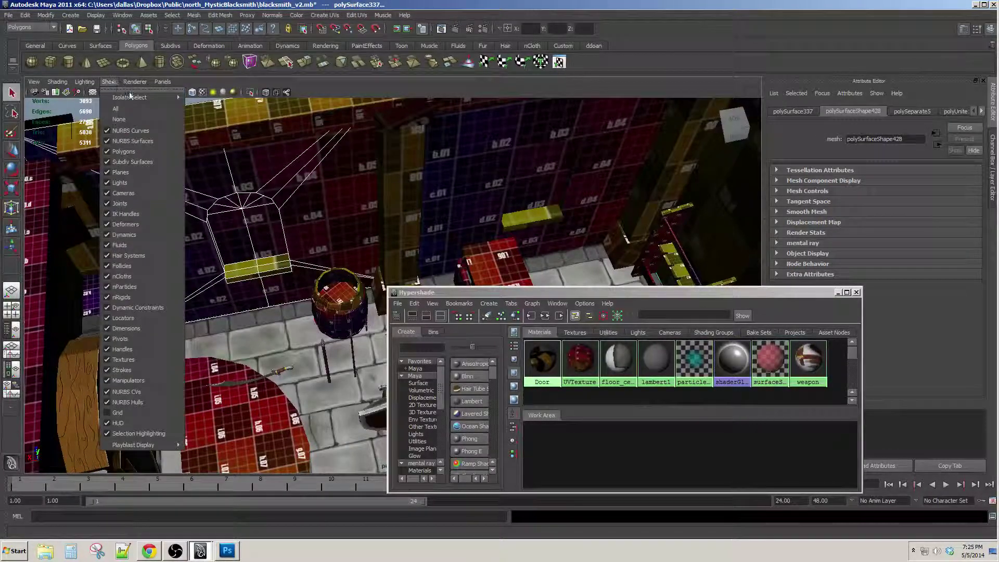
mouse_move(140, 91)
click(223, 93)
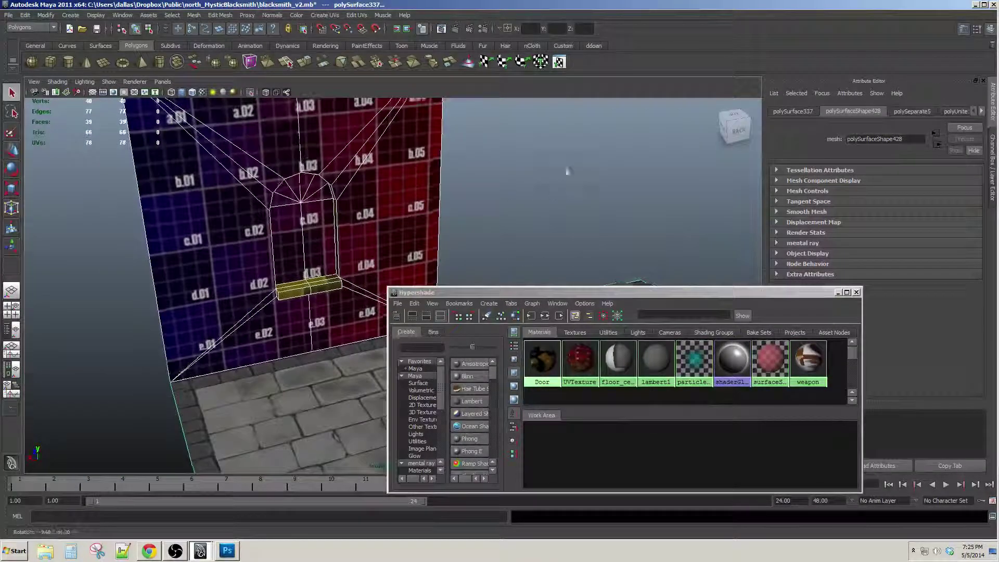
click(856, 293)
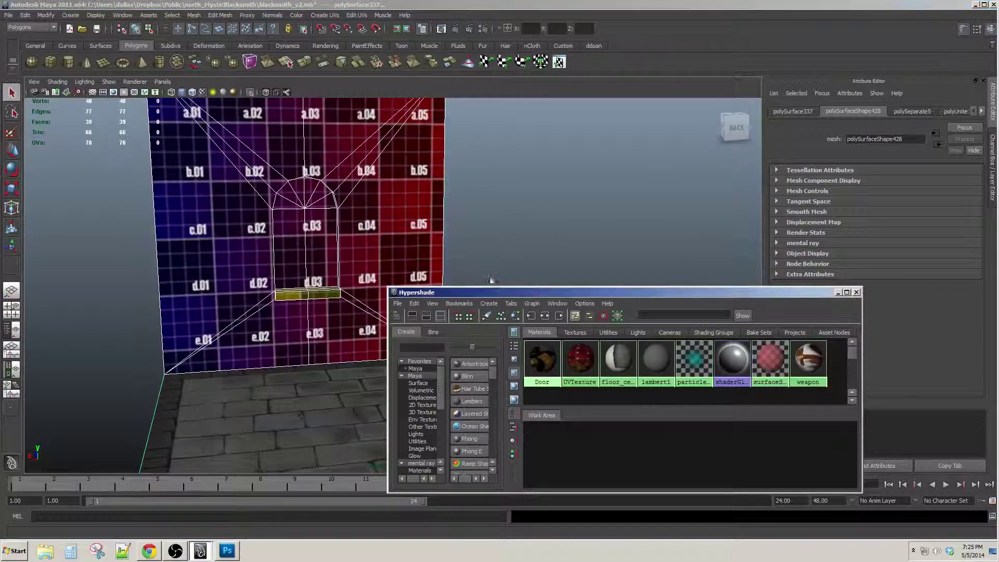
alt+right_drag(442, 285, 593, 279)
click(594, 279)
alt+middle_drag(528, 333, 481, 284)
alt+drag(481, 283, 521, 331)
Show the Channel Box and Layer Editor and make the highPoly display layer visible
click(990, 29)
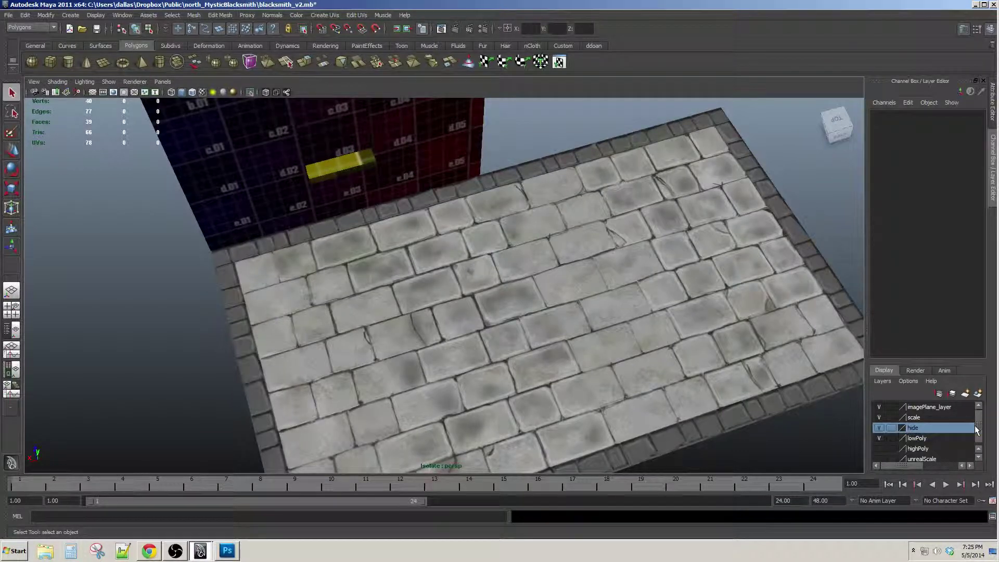
drag(976, 426, 978, 431)
alt+drag(624, 371, 645, 324)
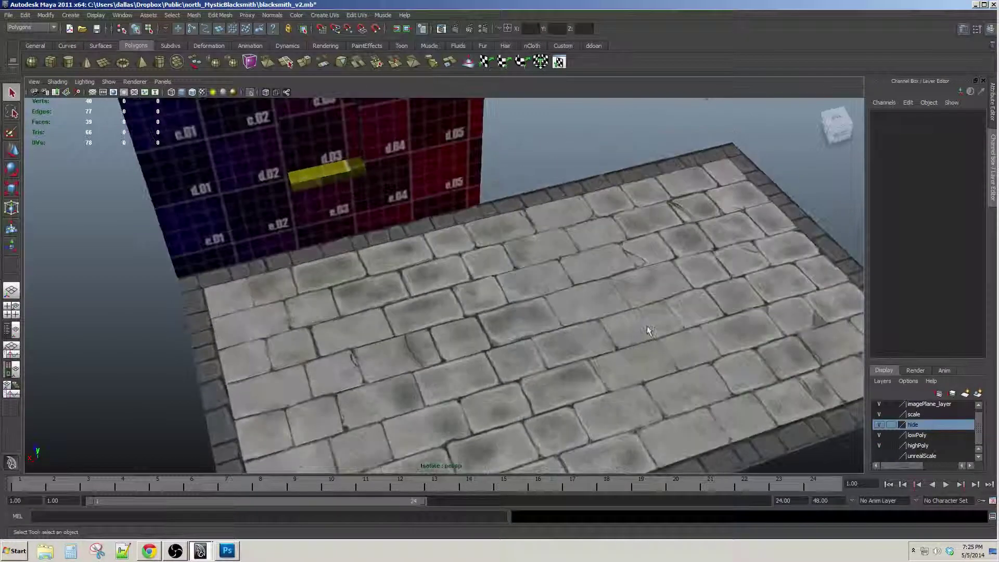
Select the textured floor plane and turn off the viewport isolation to bring back the whole room
click(645, 325)
scroll(645, 324, down, 2)
click(108, 82)
mouse_move(128, 100)
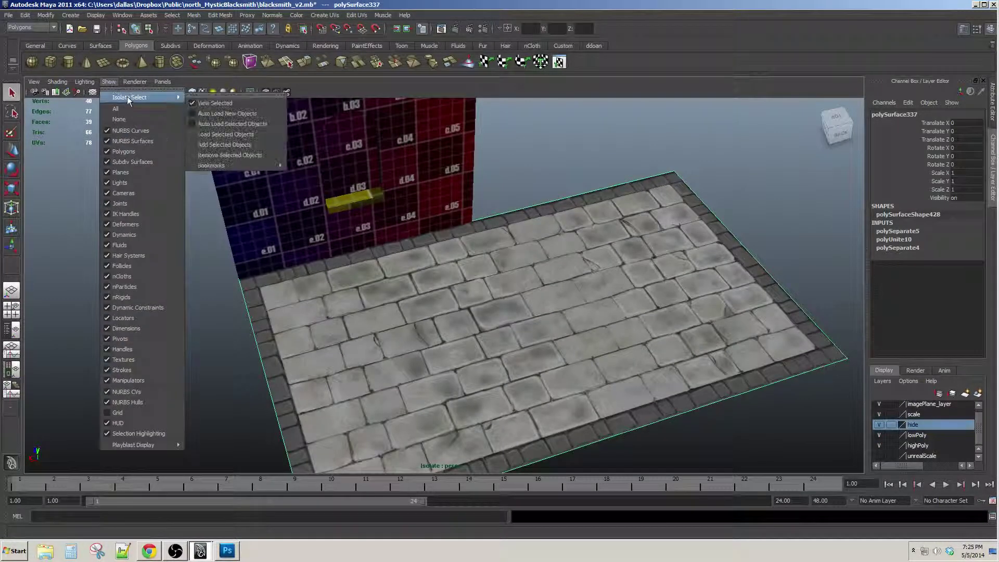
click(233, 104)
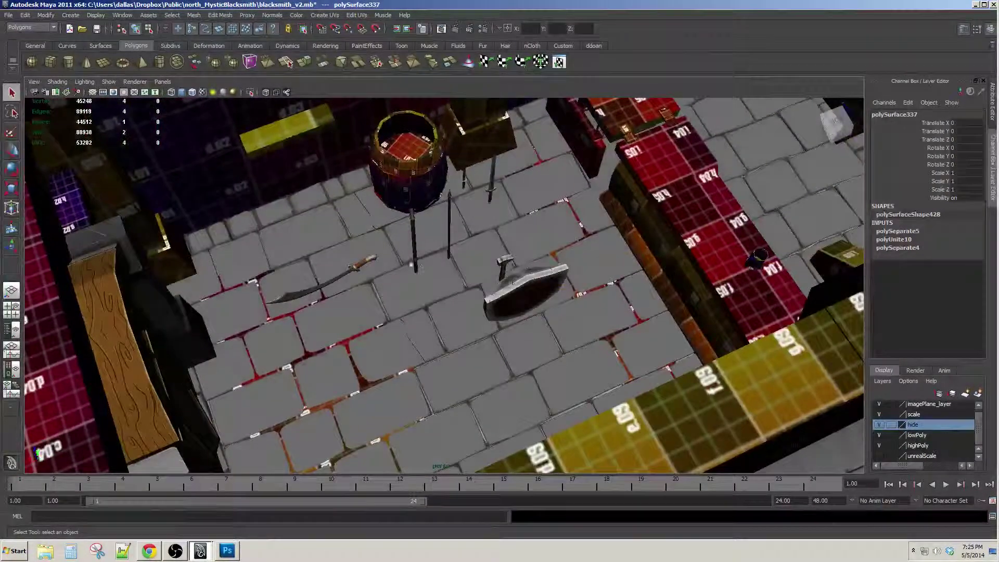
Select the arched-window wall together with the high-poly stone floor mesh
alt+middle_drag(316, 218, 355, 255)
shift+click(349, 230)
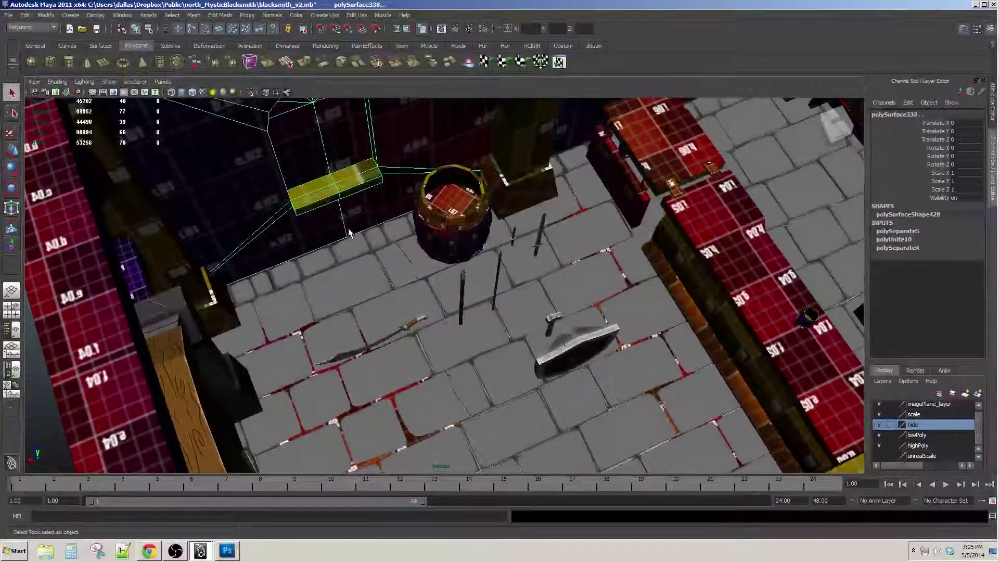
shift+click(373, 278)
alt+middle_drag(429, 321, 409, 209)
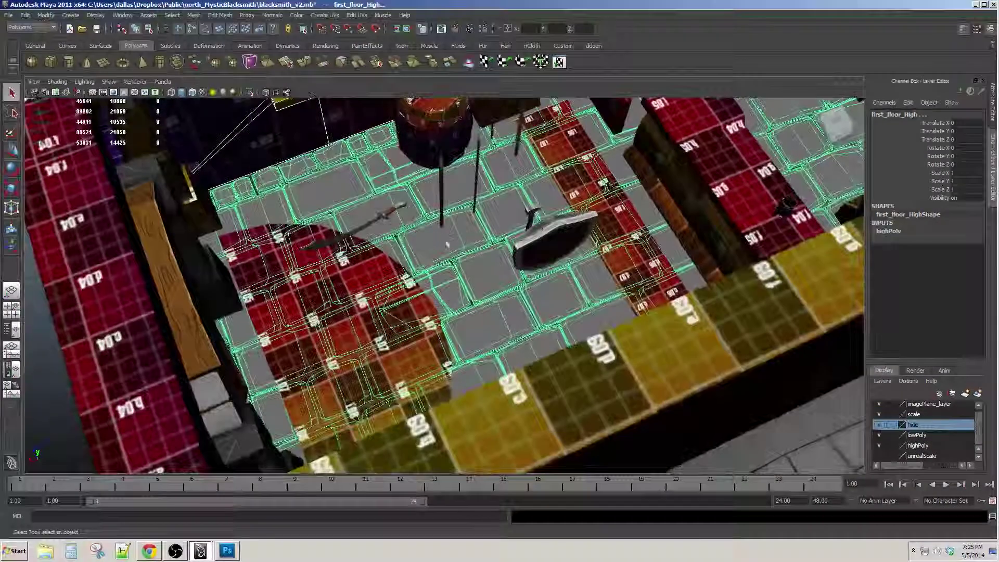
scroll(446, 243, up, 3)
alt+middle_drag(446, 243, 474, 339)
alt+drag(451, 287, 459, 102)
alt+middle_drag(359, 119, 359, 209)
shift+click(331, 221)
alt+drag(368, 174, 484, 300)
shift+click(376, 176)
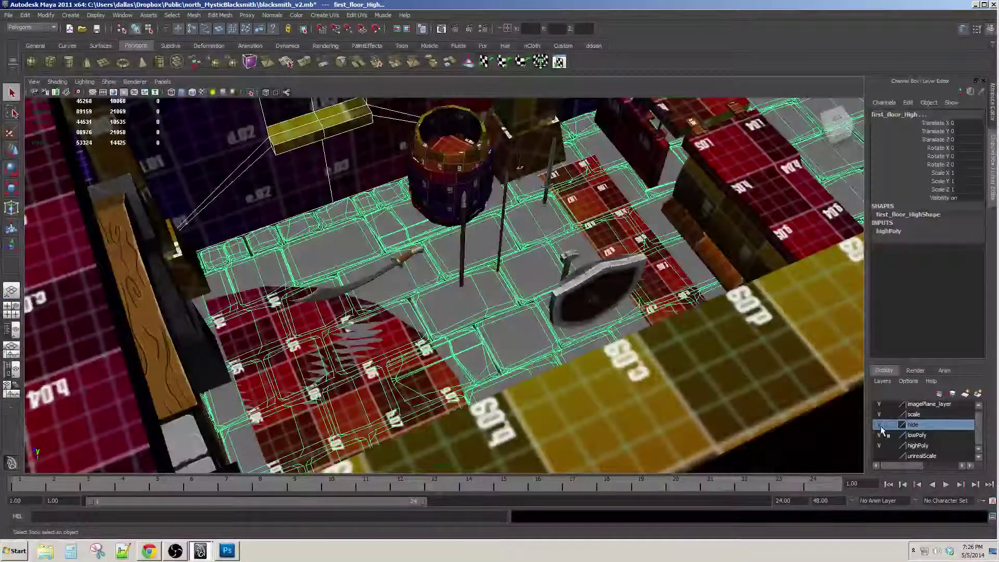
alt+middle_drag(500, 291, 522, 358)
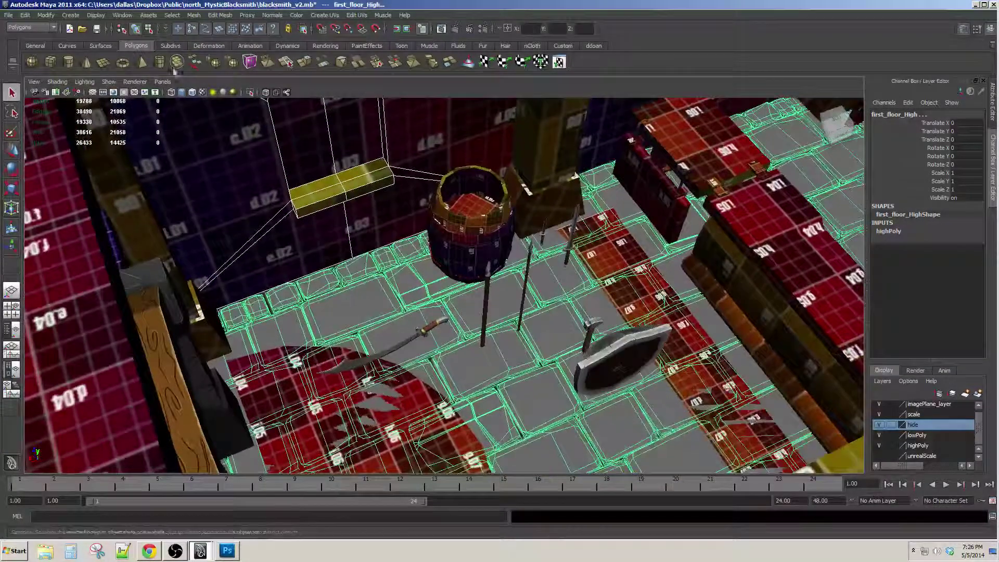
Isolate the window wall and high-poly floor in the viewport, then select only the first_floor_High mesh
click(109, 82)
click(212, 104)
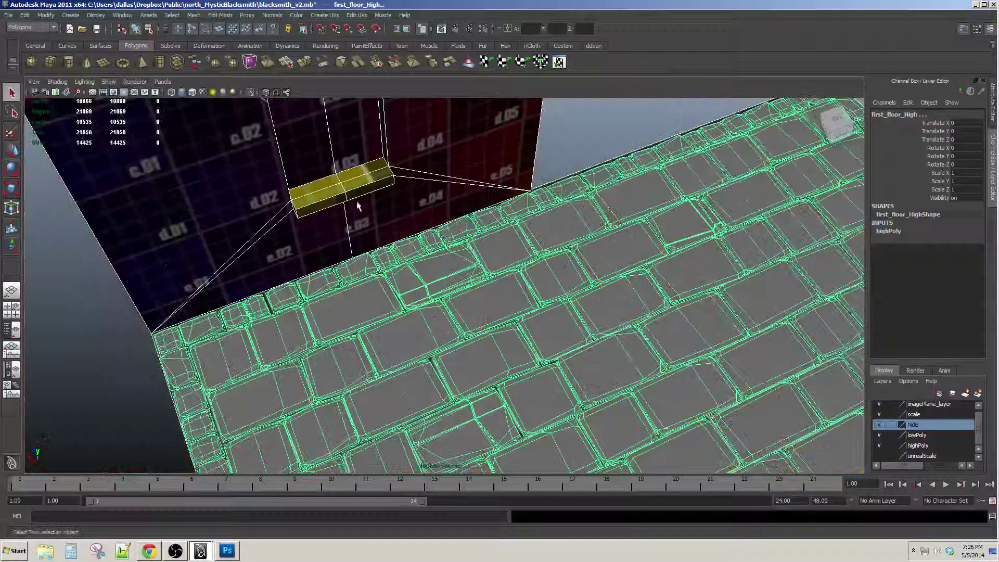
alt+middle_drag(357, 205, 365, 236)
click(596, 185)
click(601, 205)
scroll(571, 276, down, 4)
scroll(571, 276, down, 3)
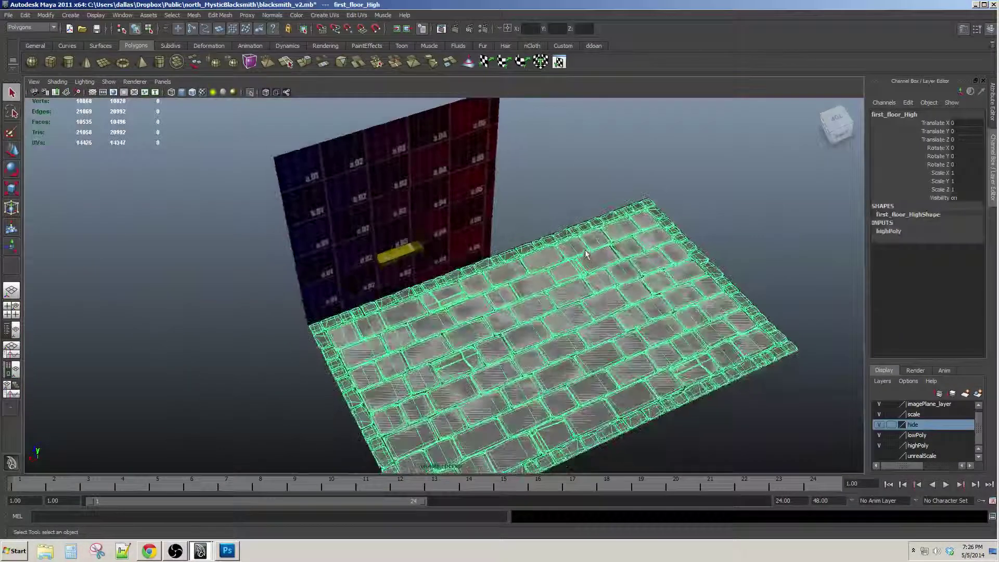
Examine the high-poly floor's stone geometry up close and from farther away beside the window wall
alt+drag(571, 276, 575, 265)
scroll(575, 264, up, 7)
scroll(576, 265, down, 5)
alt+drag(587, 227, 525, 204)
click(528, 203)
scroll(540, 312, up, 4)
alt+drag(545, 303, 517, 307)
click(478, 274)
scroll(518, 307, down, 3)
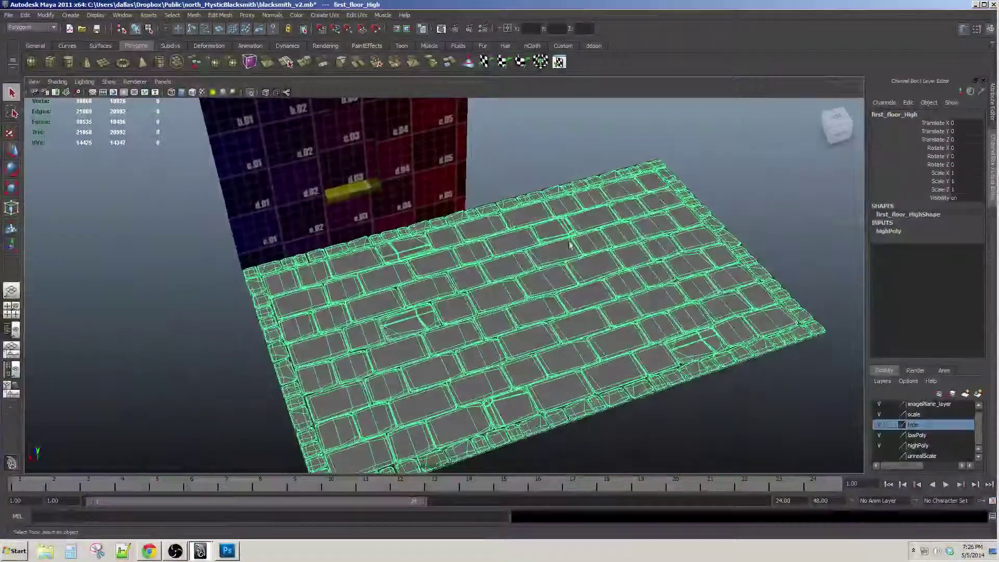
Separate the first_floor_High mesh into individual stone objects and clear the selection
click(194, 15)
click(208, 31)
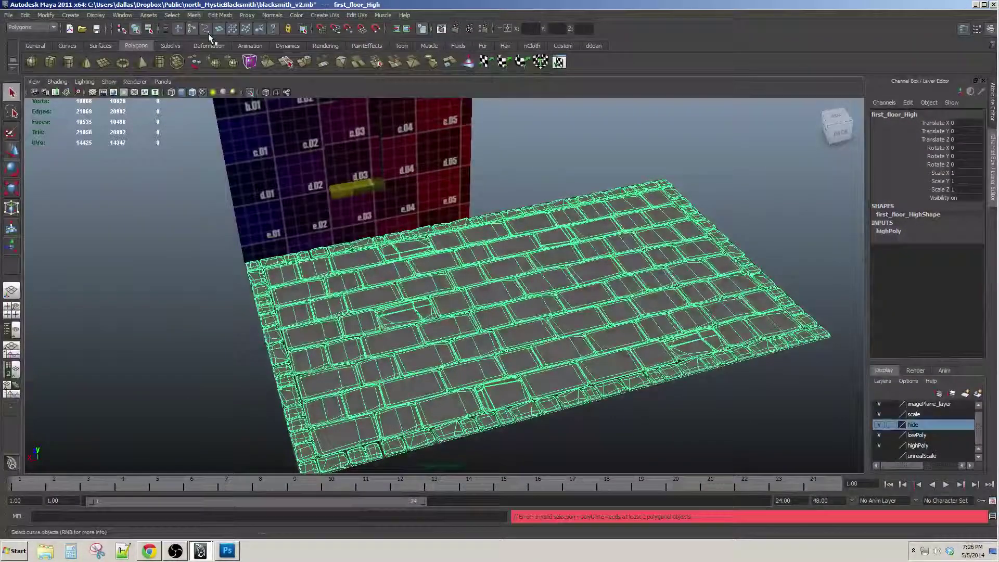
click(193, 15)
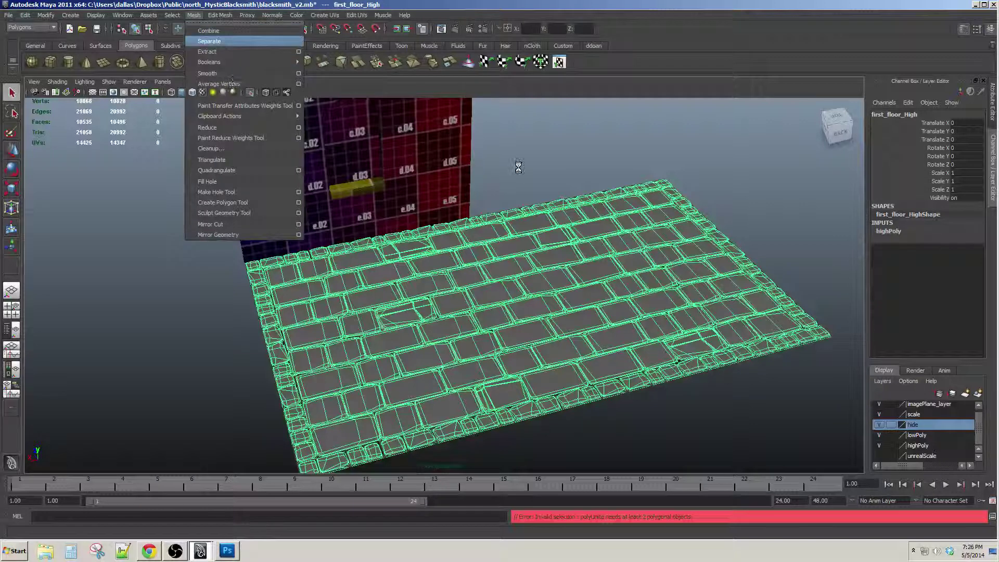
click(549, 185)
scroll(442, 275, up, 3)
alt+middle_drag(291, 274, 433, 337)
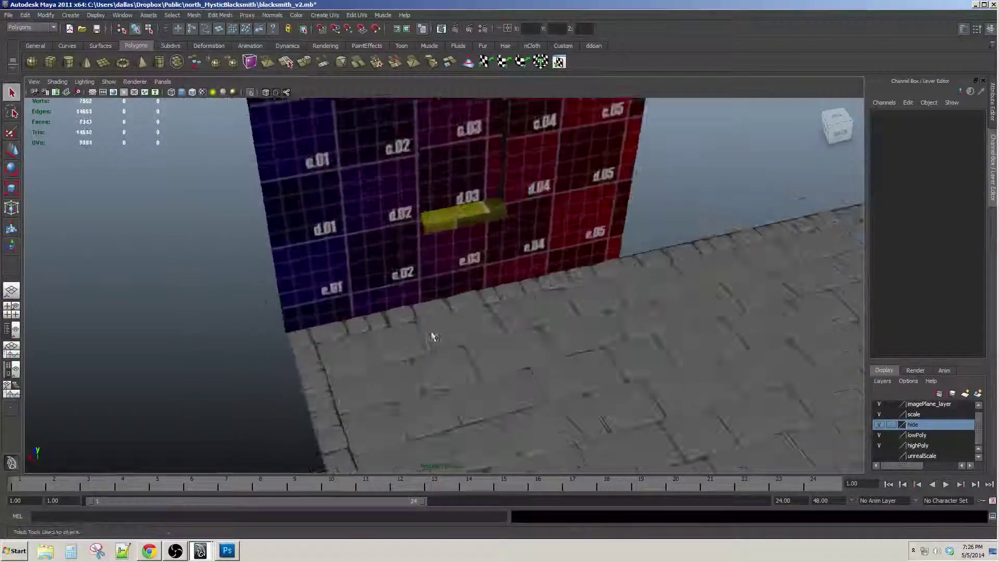
Select the single floor stone beneath the window sill and center its pivot
click(433, 337)
alt+drag(523, 330, 523, 390)
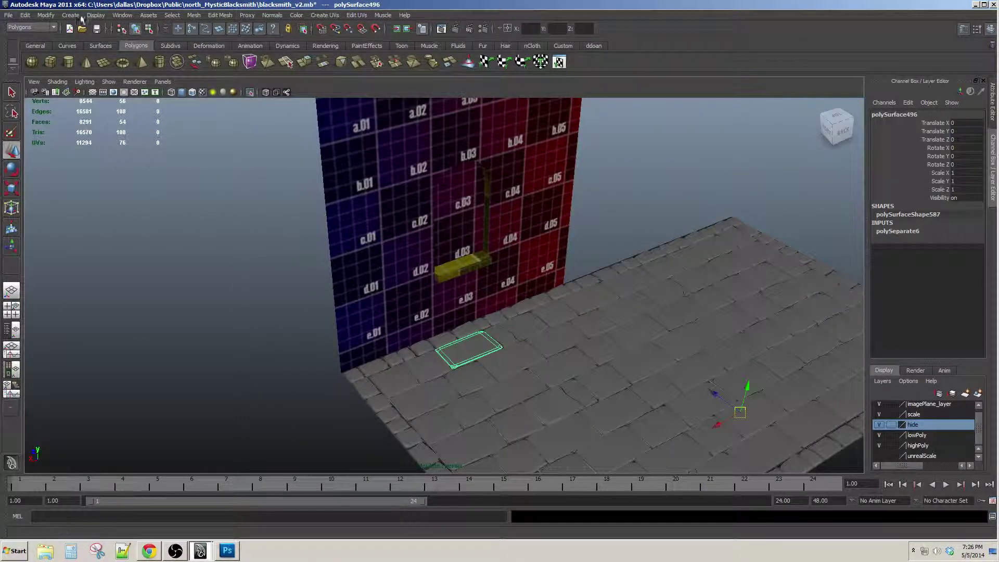
click(46, 15)
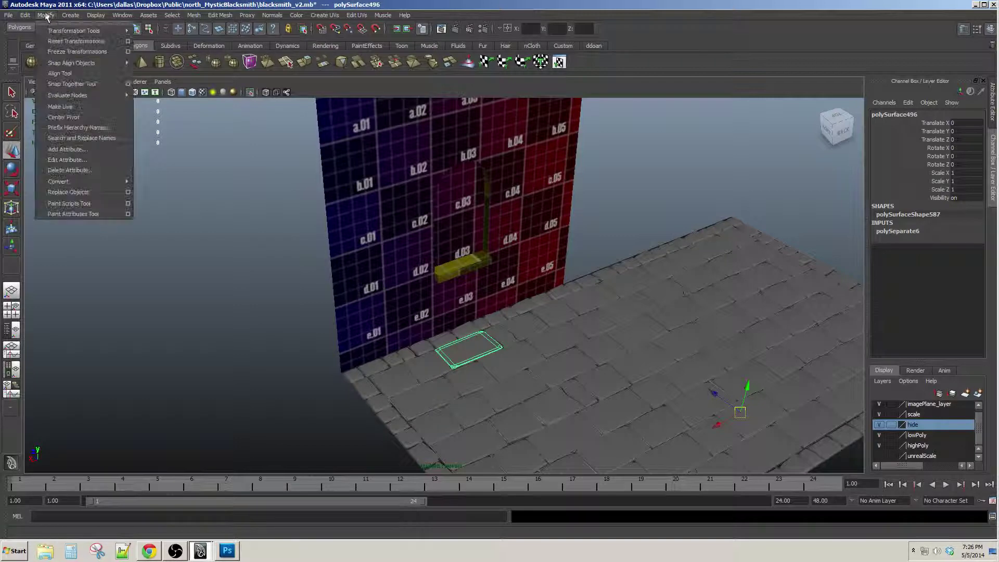
click(86, 118)
alt+drag(515, 297, 504, 277)
scroll(544, 327, down, 5)
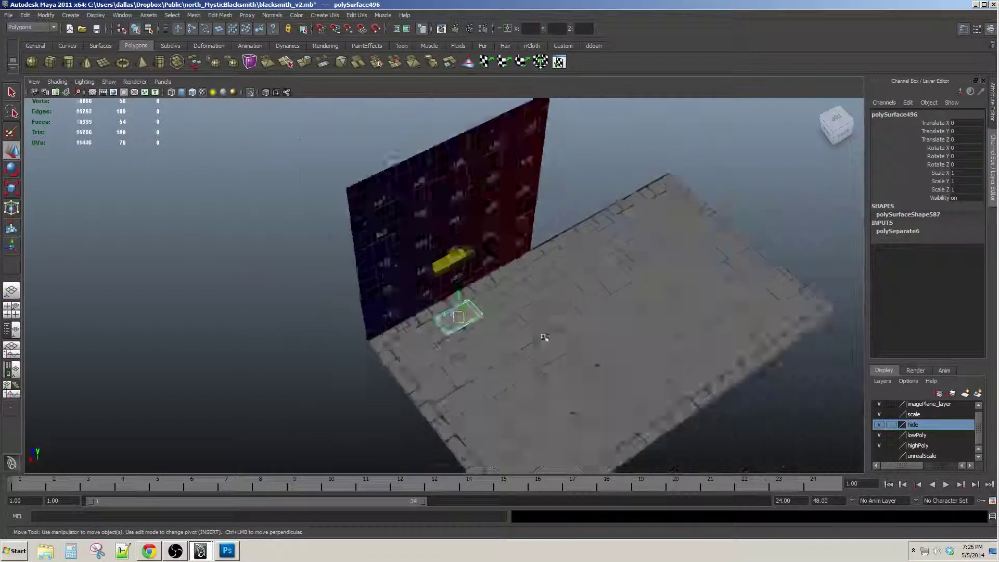
Select all the floor stones from a side view, center their pivots and clear the selection
alt+drag(542, 339, 718, 387)
drag(475, 261, 469, 284)
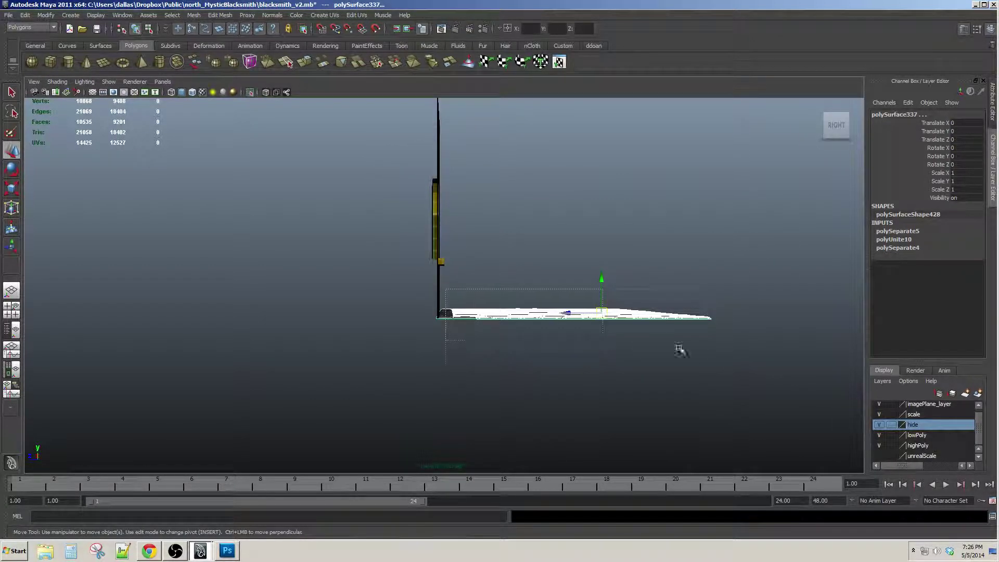
alt+drag(650, 322, 604, 380)
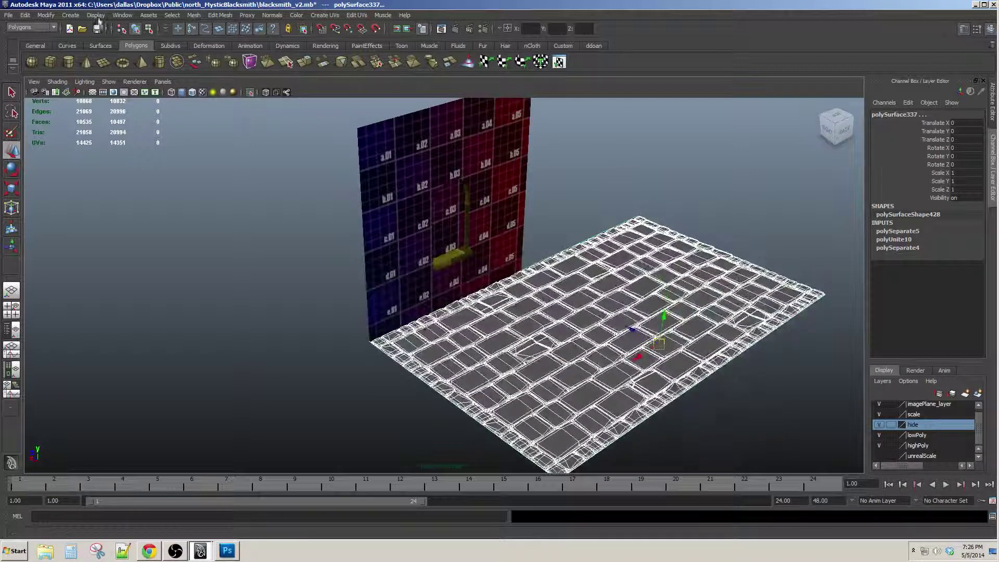
click(38, 16)
click(76, 117)
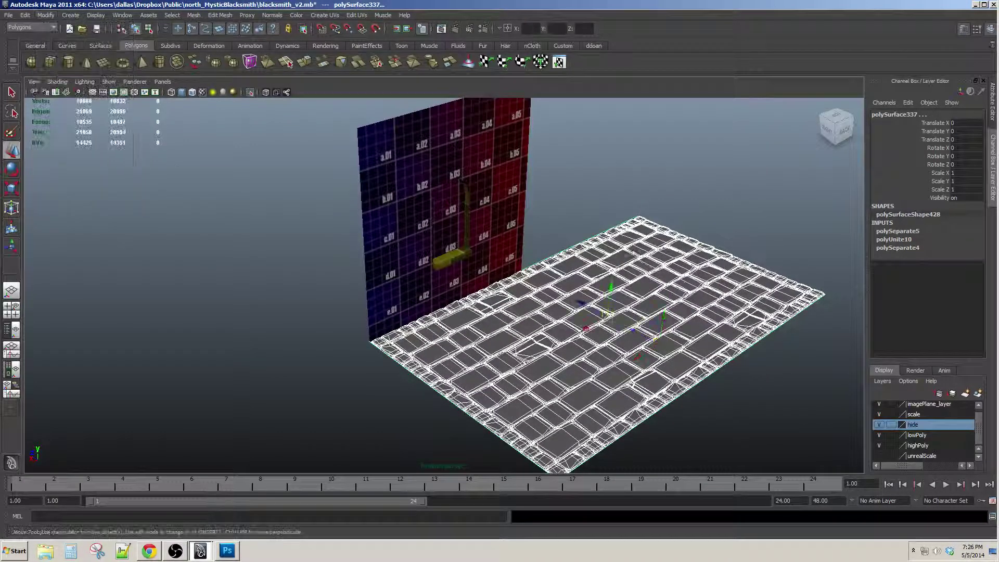
click(626, 218)
scroll(626, 219, up, 3)
scroll(626, 219, up, 2)
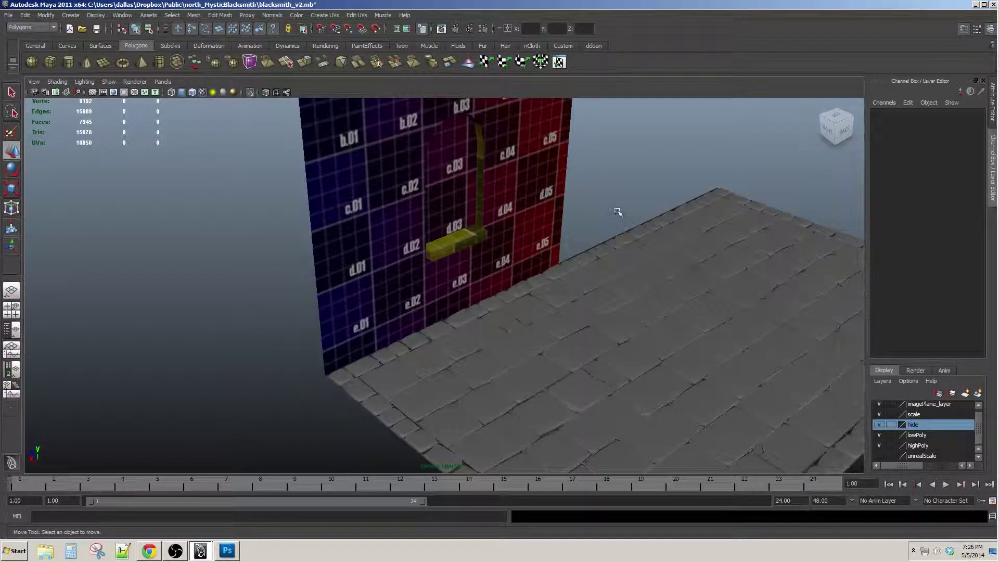
Duplicate the floor stone beneath the window sill and stand the copy upright with Rotate X at -90
click(474, 333)
alt+drag(492, 332, 457, 299)
alt+middle_drag(457, 299, 486, 312)
scroll(487, 312, up, 1)
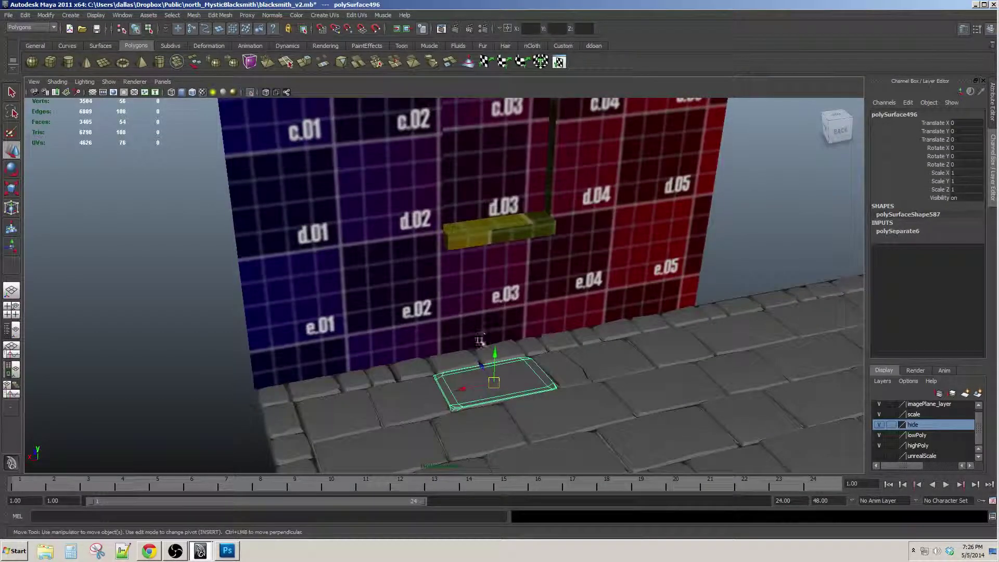
key(e)
drag(504, 360, 566, 371)
scroll(503, 389, up, 2)
key(w)
key(ctrl+d)
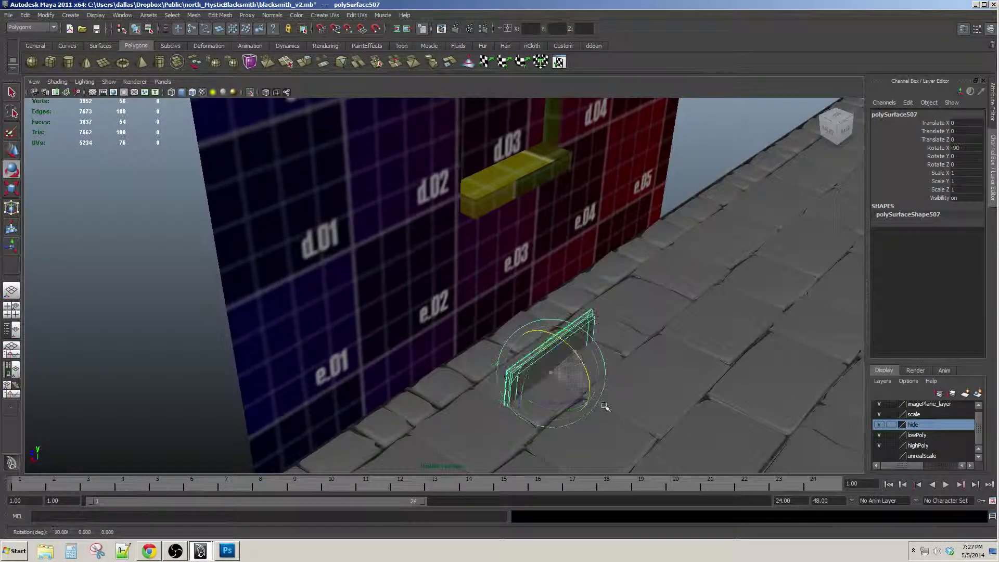
Move the upright stone against the wall below the sill and raise it above the floor, about Translate Y 13 and Z 24.8
alt+drag(593, 379, 509, 375)
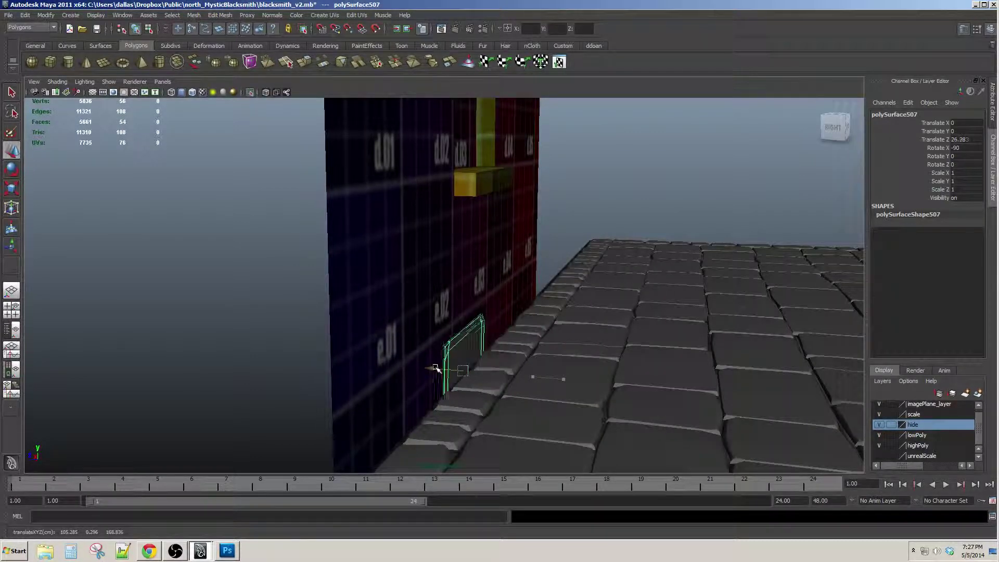
alt+drag(441, 370, 498, 349)
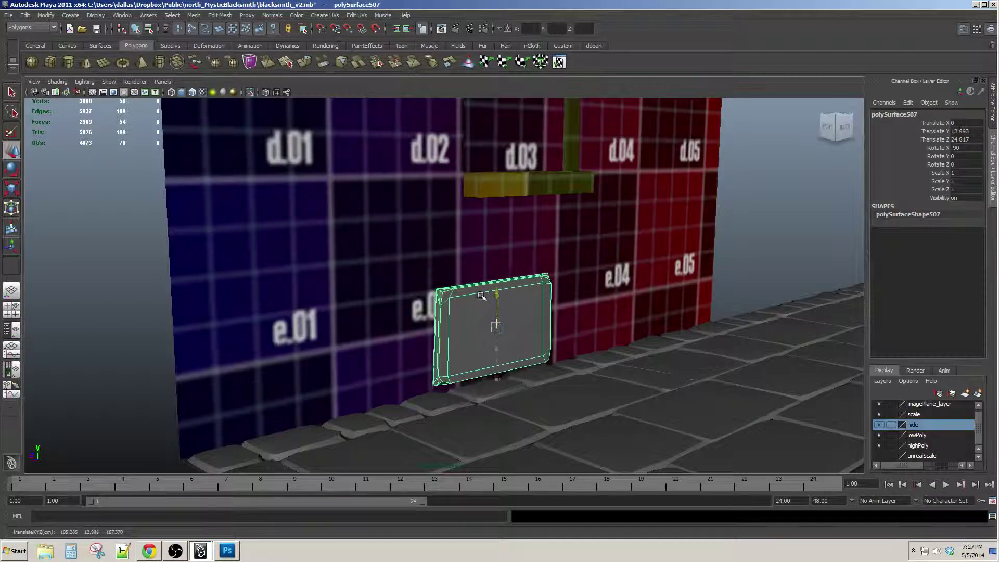
alt+drag(481, 295, 496, 357)
Duplicate the cracked floor stone beside the first upright stone and rotate the copy to Rotate X -90
click(550, 328)
alt+drag(547, 331, 484, 335)
click(567, 369)
key(e)
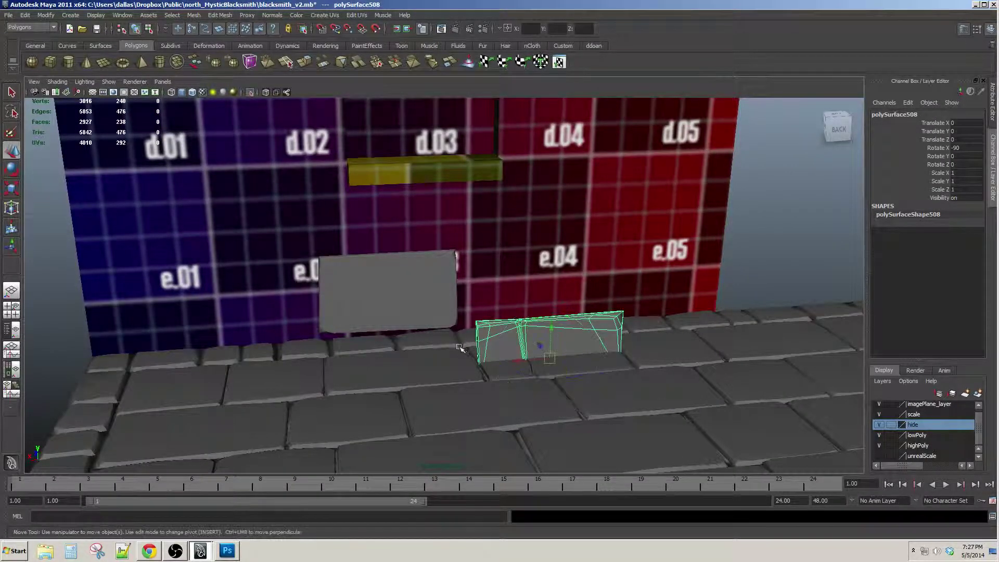
Place the upright cracked stone against the wall at Translate Y 13.404 and Z 25.033, then clear the selection
alt+drag(461, 348, 531, 325)
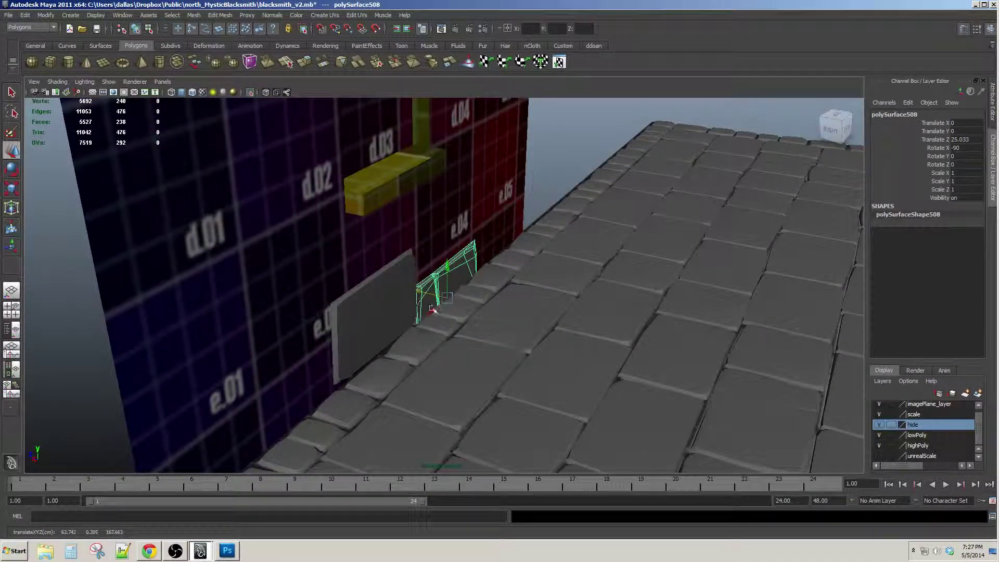
alt+drag(434, 311, 401, 321)
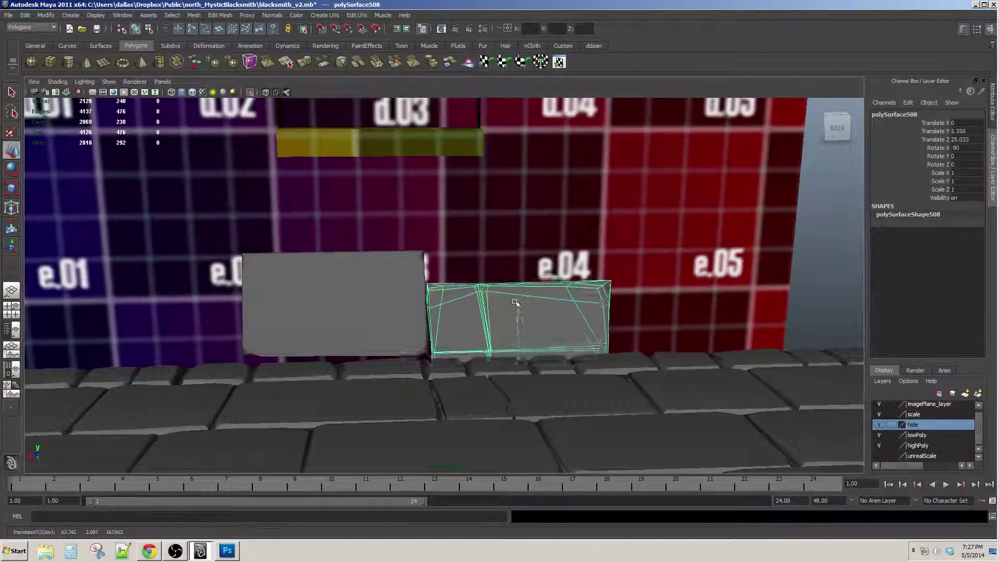
scroll(514, 269, down, 5)
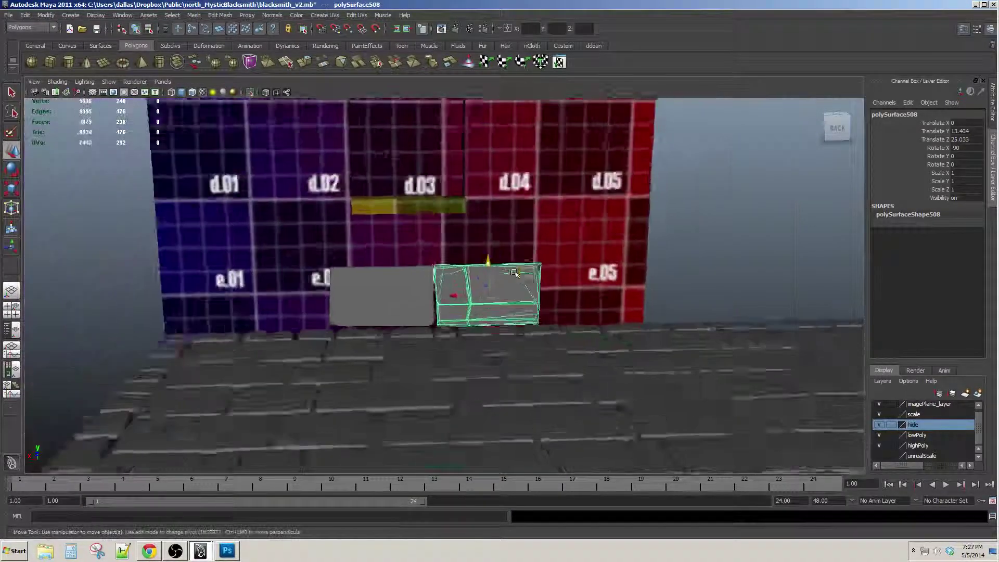
alt+drag(514, 269, 541, 281)
click(695, 229)
Fine-tune the depth of both upright stones against the wall, with Translate Z 25.224 for the plain one and 24.912 for the cracked one
scroll(529, 319, up, 4)
alt+drag(500, 307, 528, 319)
alt+drag(424, 297, 520, 312)
click(509, 302)
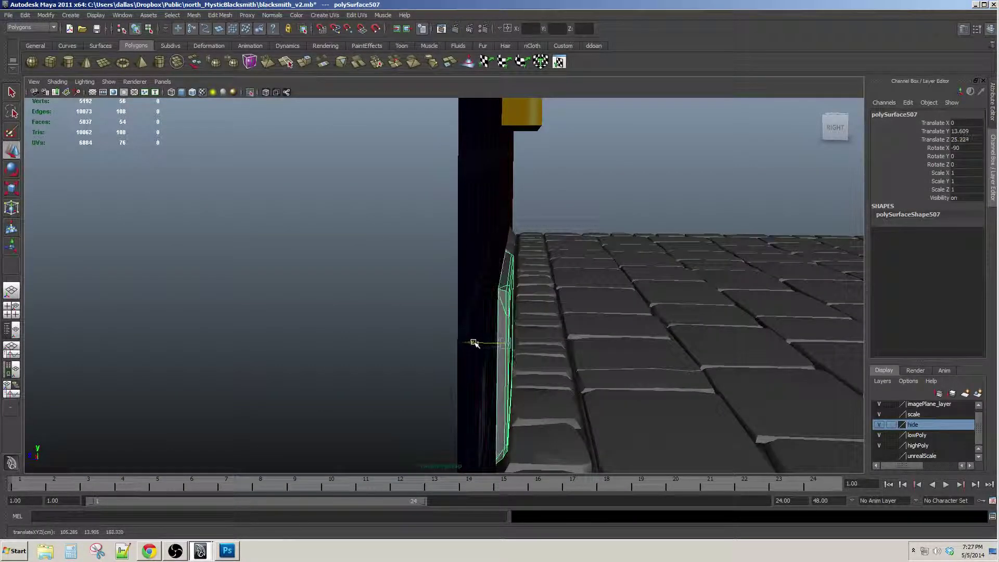
alt+drag(473, 343, 507, 321)
alt+drag(539, 278, 484, 263)
click(502, 267)
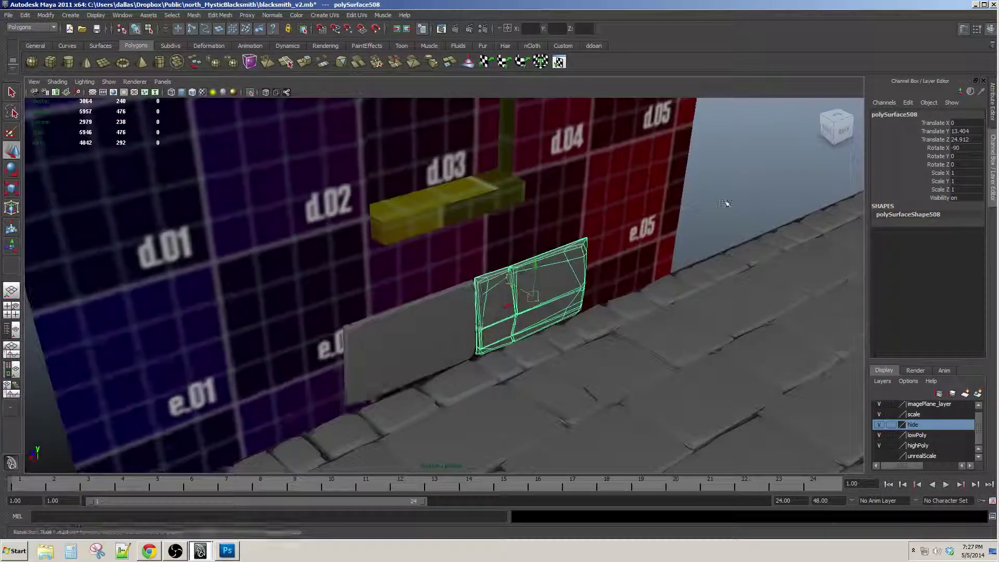
click(727, 203)
Duplicate the nearly square floor stone near the wall's e.01 corner and stand the copy upright with Rotate X at -90
alt+drag(663, 304, 590, 295)
scroll(590, 295, down, 2)
mouse_move(595, 354)
alt+middle_down()
mouse_move(509, 299)
mouse_move(526, 336)
mouse_move(593, 369)
alt+middle_up()
alt+middle_drag(466, 345, 458, 300)
scroll(445, 312, up, 2)
click(399, 305)
alt+drag(398, 305, 428, 319)
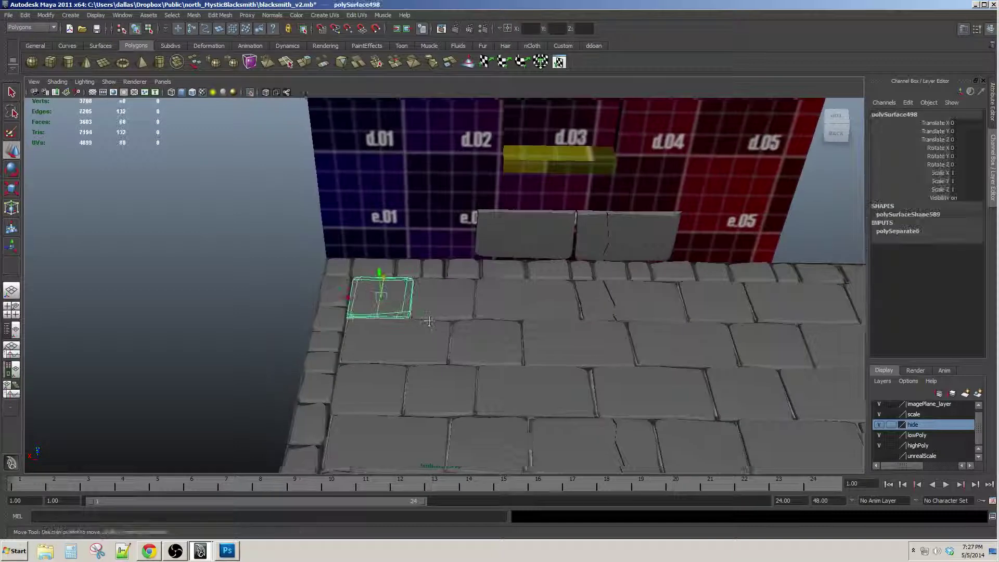
alt+middle_drag(428, 319, 479, 334)
scroll(479, 334, up, 3)
key(ctrl+d)
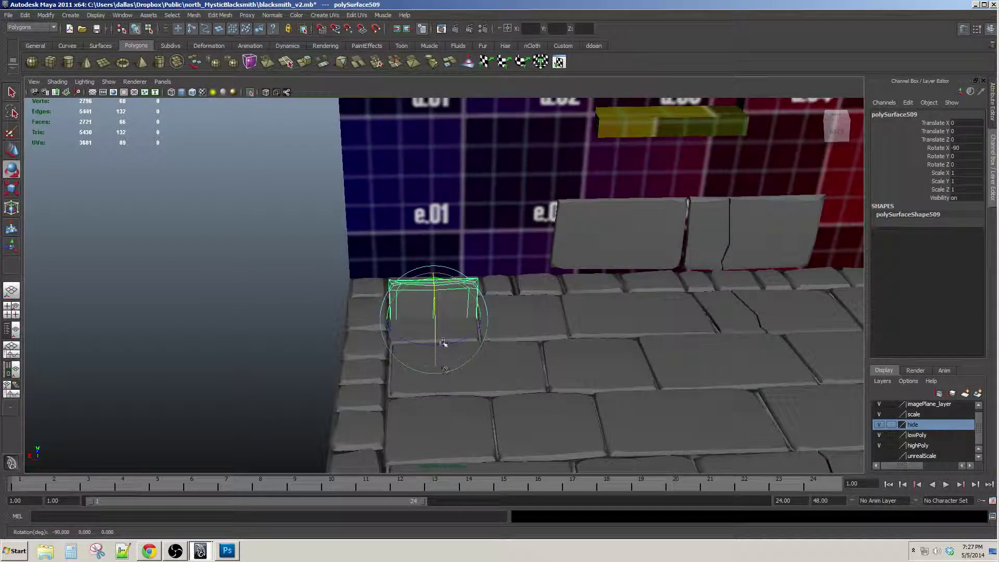
Place the square stone against the wall beside the plain stone at Translate X -24.672, Y 14.132 and Z 25.159, then deselect it
key(w)
alt+drag(439, 338, 512, 406)
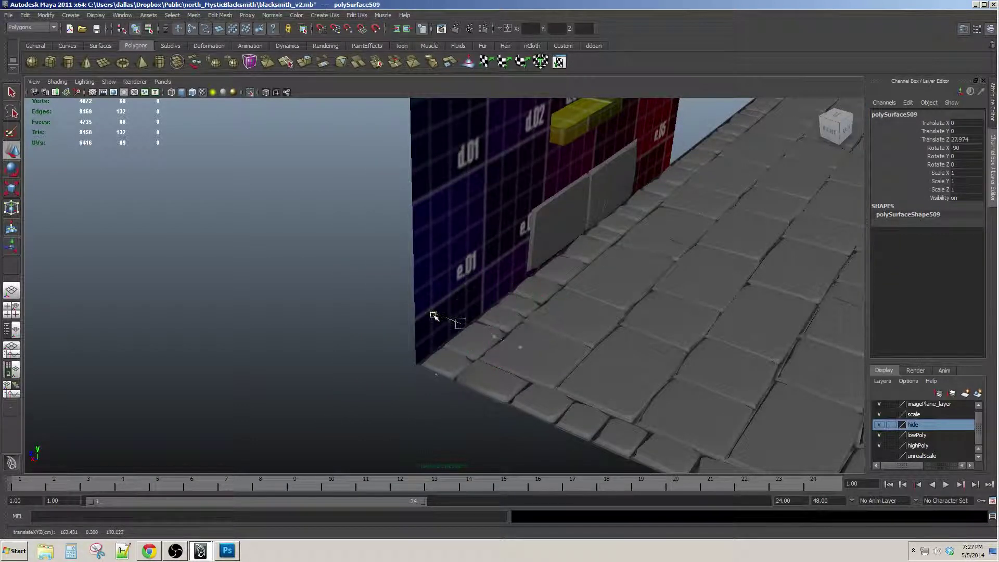
mouse_move(439, 320)
alt+mouse_down()
mouse_move(457, 335)
mouse_move(445, 328)
mouse_move(452, 307)
alt+mouse_up()
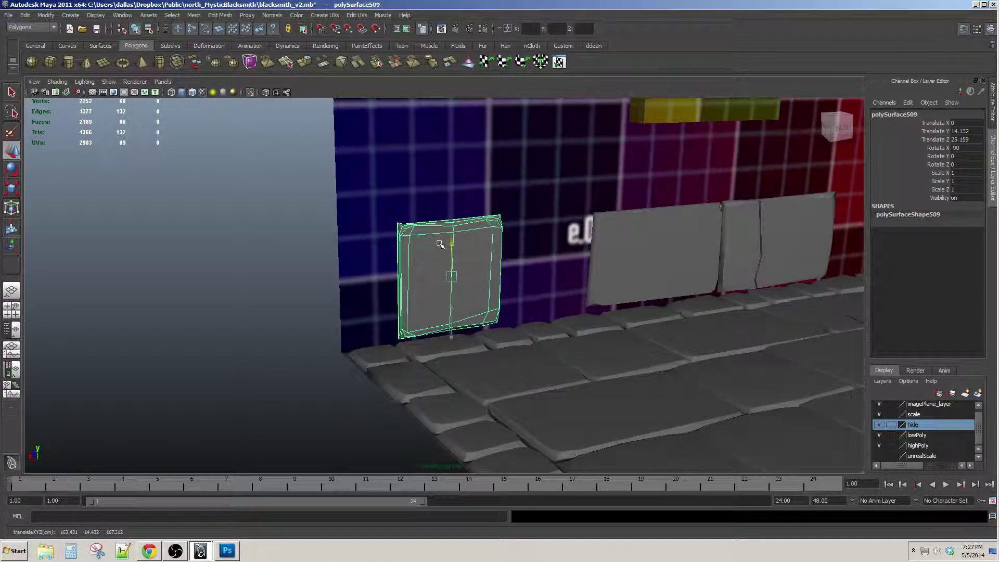
alt+drag(440, 244, 388, 277)
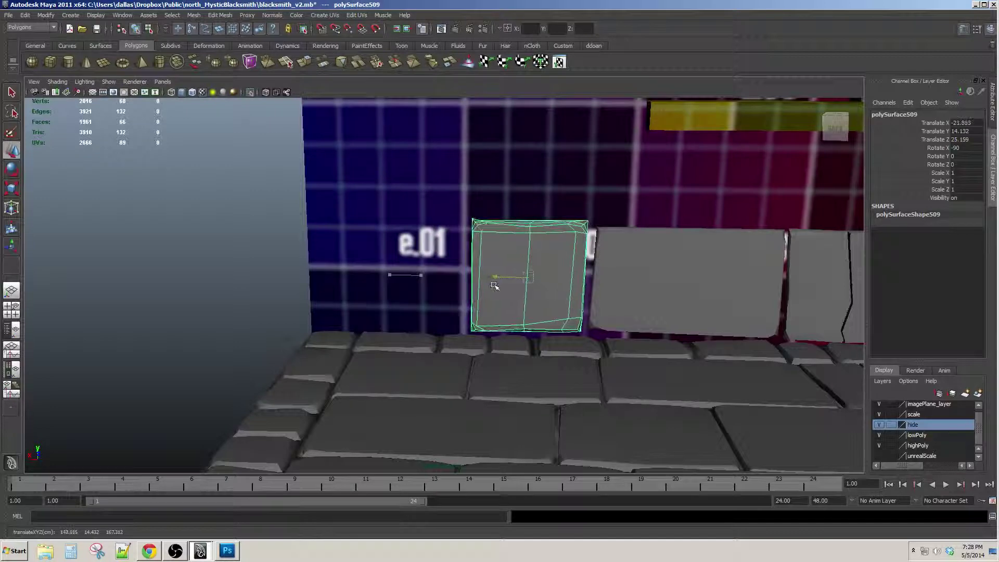
drag(498, 287, 500, 288)
scroll(529, 317, down, 6)
click(285, 298)
alt+drag(285, 298, 550, 302)
Align the height of the plain stone below the sill with its neighbours, check the square stone beside it, and clear the selection
scroll(531, 306, up, 5)
click(532, 305)
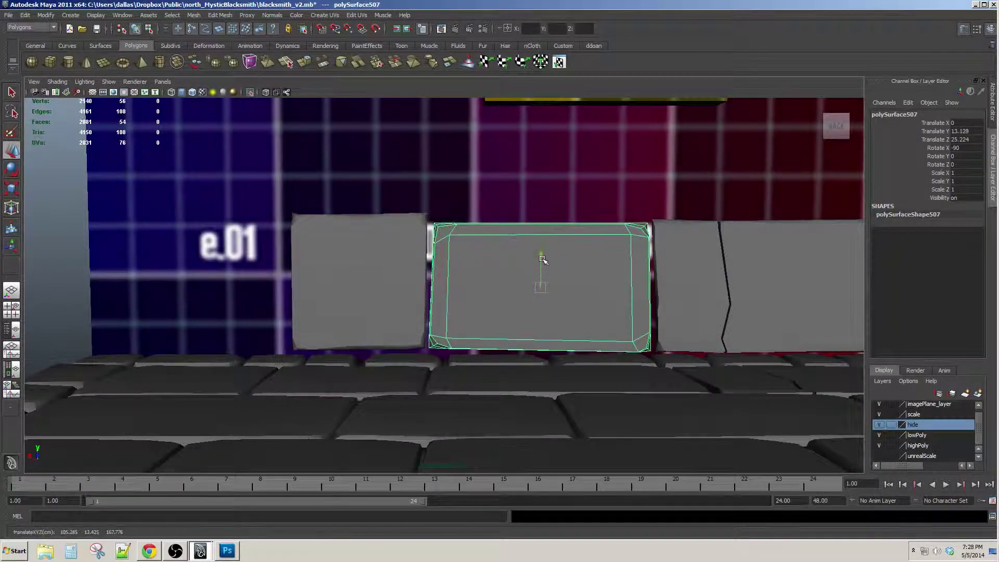
alt+drag(379, 296, 401, 253)
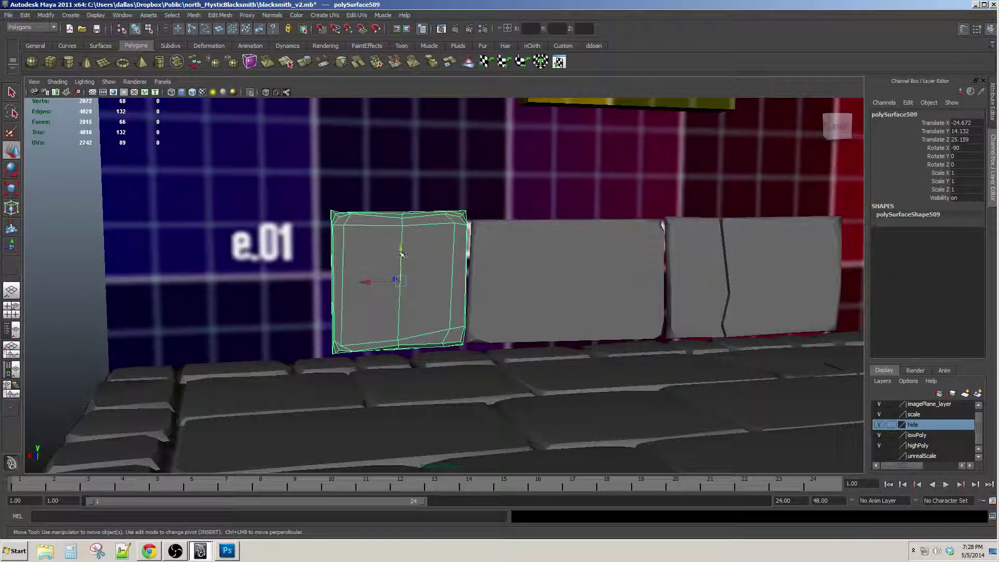
scroll(403, 257, down, 5)
click(411, 349)
Duplicate a rectangular stone from the middle of the floor, away from the wall
scroll(410, 354, up, 3)
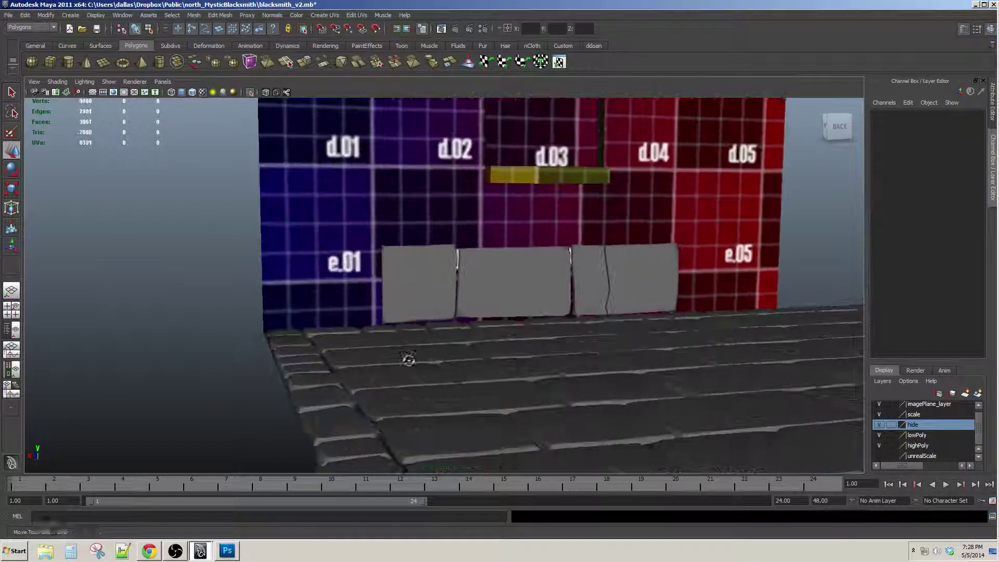
alt+drag(408, 359, 388, 350)
alt+middle_drag(486, 317, 479, 316)
alt+drag(479, 316, 477, 364)
alt+drag(465, 343, 515, 397)
click(569, 398)
alt+middle_drag(569, 398, 453, 345)
scroll(453, 345, up, 2)
alt+drag(452, 345, 519, 341)
key(ctrl+d)
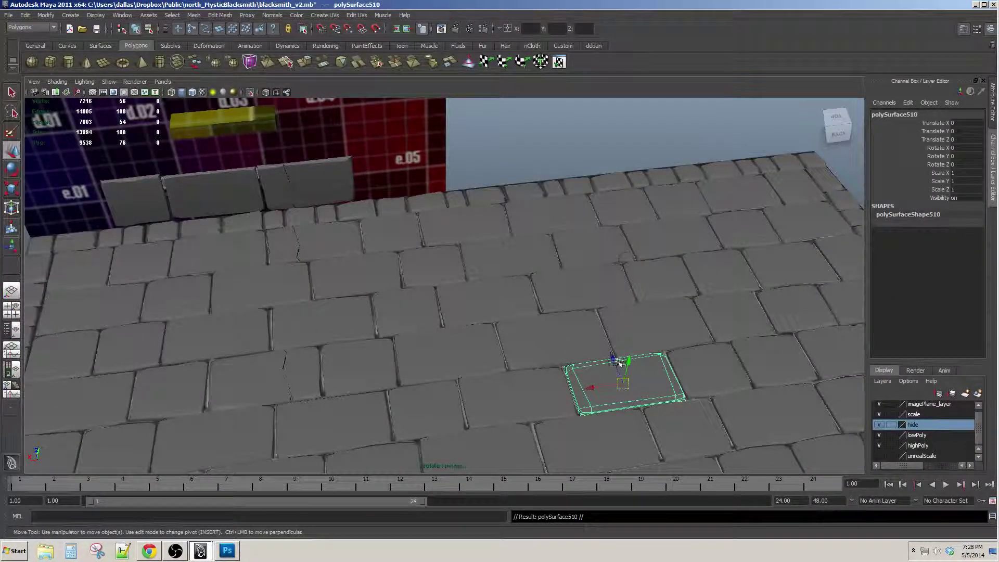
Bring the rectangular copy closer to the wall at Translate X 68.216 and Z 89.895, standing it upright with Rotate X -90
drag(619, 363, 587, 279)
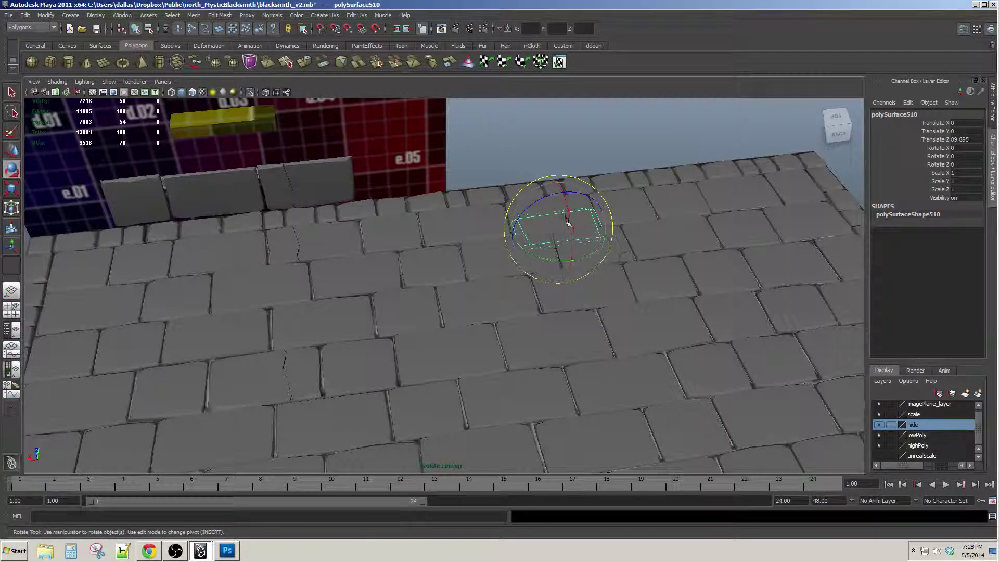
drag(568, 218, 583, 279)
key(w)
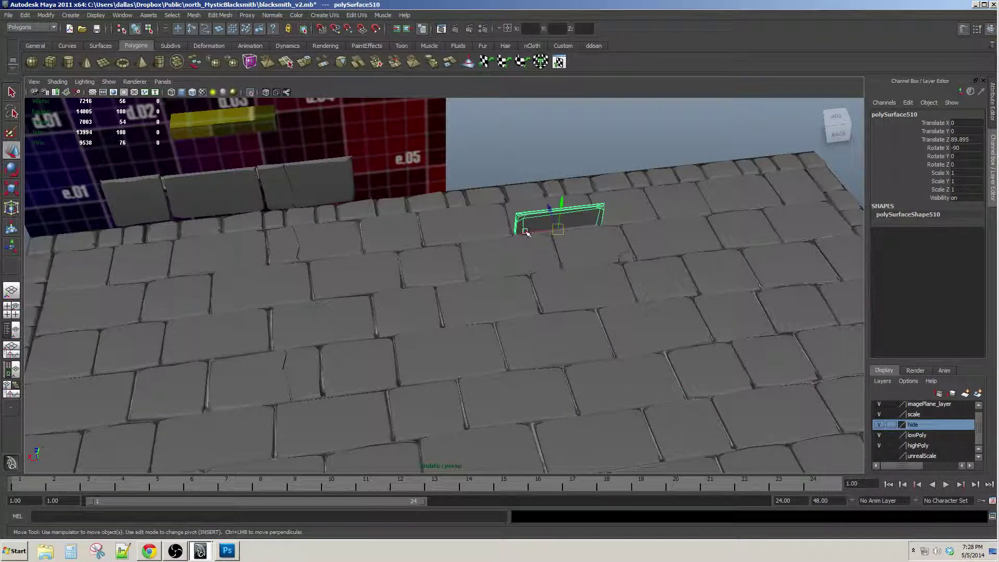
drag(525, 232, 368, 244)
Fit the rectangular stone against the wall under d.05 at Translate X 66.606, Y 13.394 and Z 124.903, then deselect it
alt+right_drag(385, 260, 439, 299)
alt+middle_drag(439, 299, 495, 373)
alt+drag(494, 373, 462, 345)
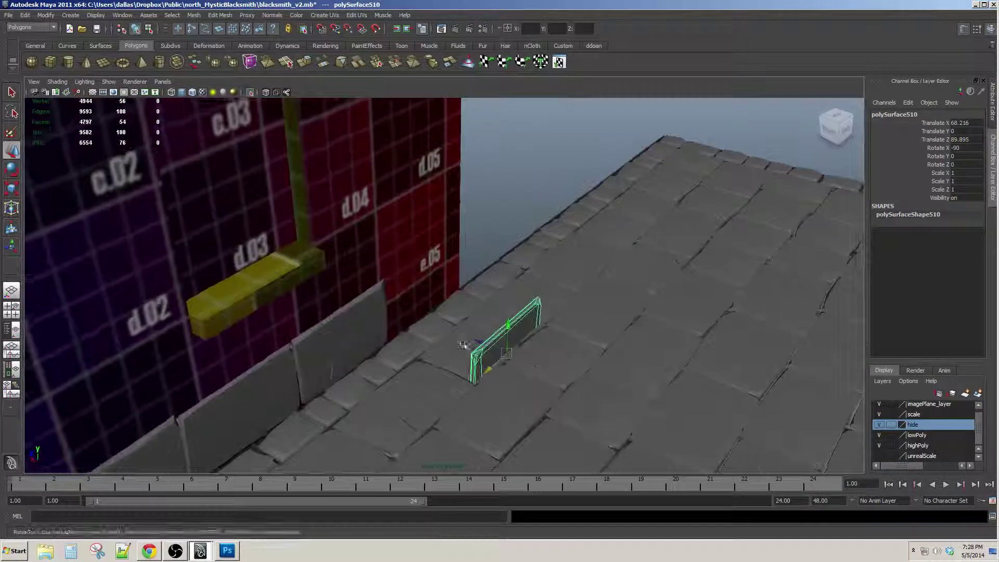
drag(395, 295, 333, 276)
alt+right_drag(333, 276, 388, 307)
alt+drag(388, 307, 400, 309)
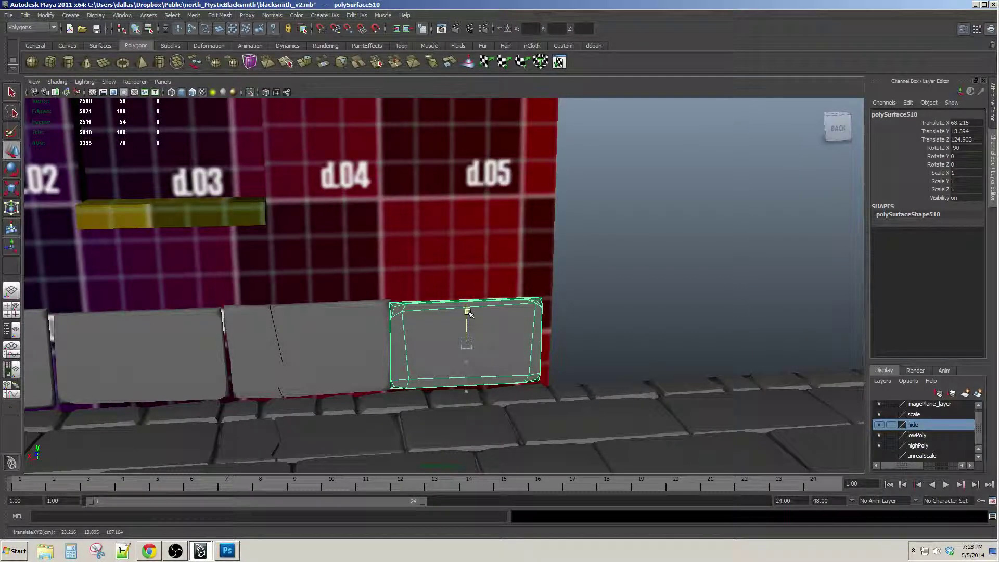
alt+drag(468, 312, 439, 356)
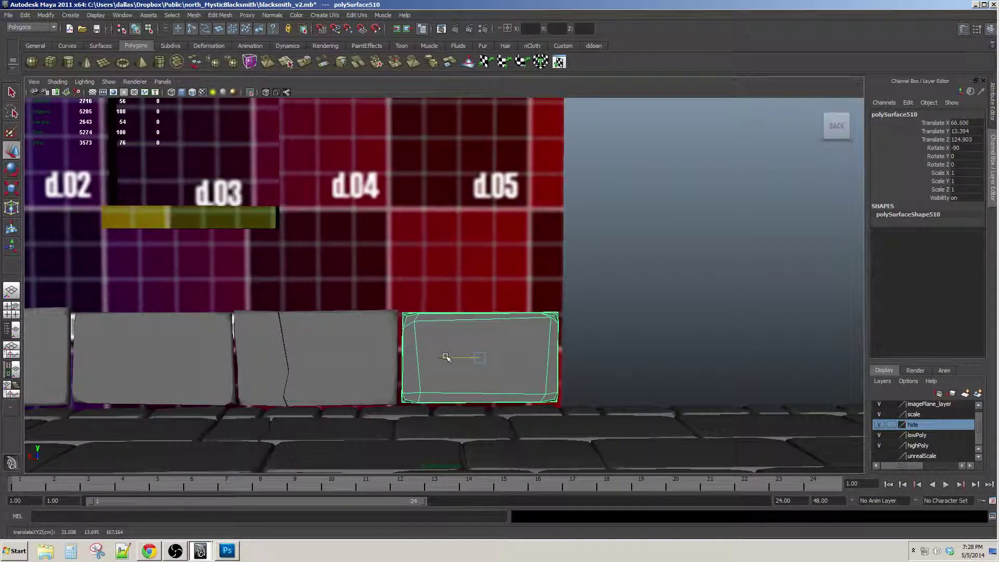
click(583, 365)
Duplicate another cracked floor stone, move it to the wall's e.01 corner and stand it upright with Rotate X -90
alt+right_drag(562, 375, 368, 386)
alt+middle_drag(368, 385, 470, 357)
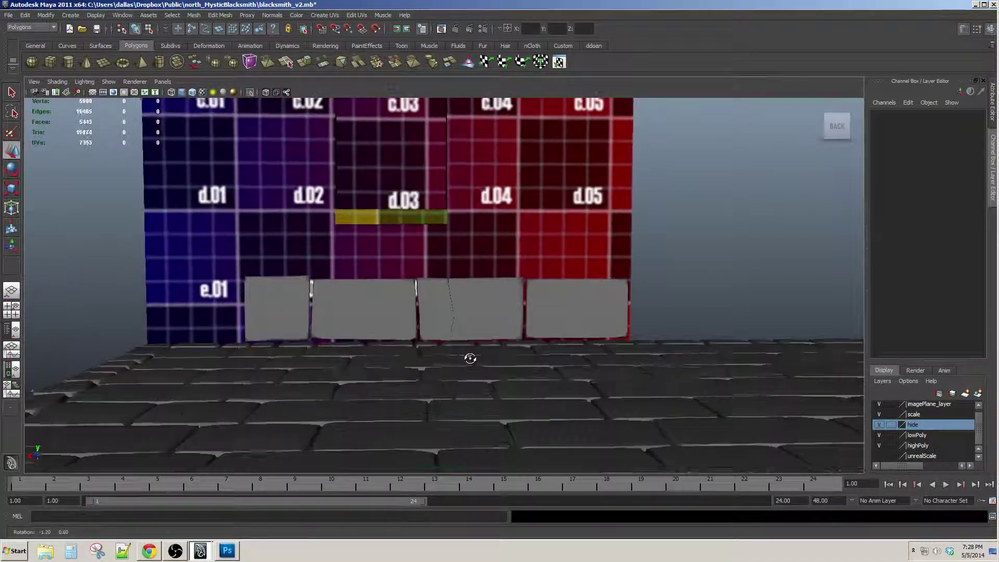
alt+drag(470, 357, 520, 353)
alt+right_drag(520, 353, 479, 322)
alt+drag(478, 323, 543, 331)
click(557, 307)
drag(476, 316, 512, 419)
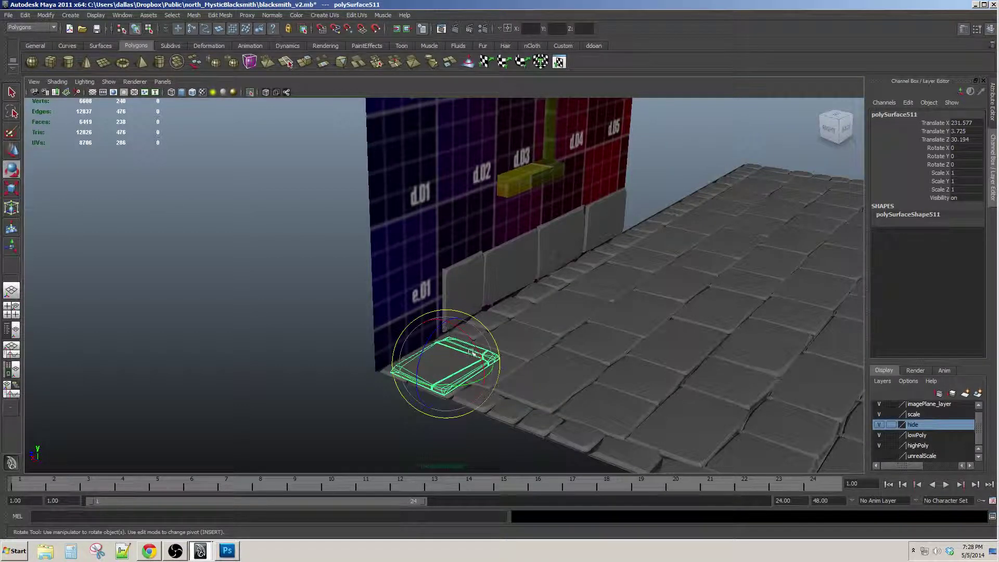
alt+drag(493, 401, 440, 356)
key(w)
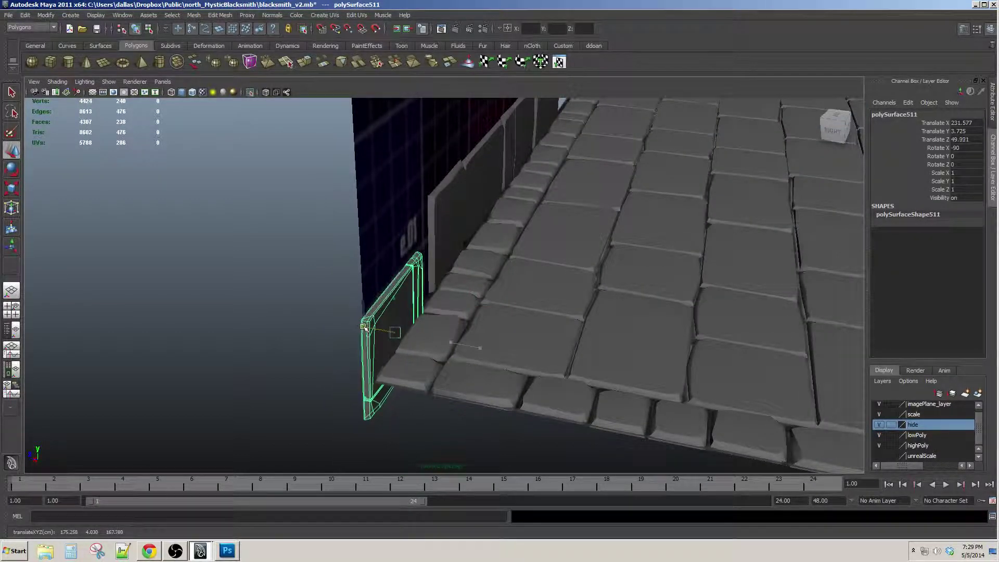
Position the corner stone against the wall beside the square stone at Translate X 226.341, Y 13.281 and Z 49.291
alt+drag(364, 327, 408, 310)
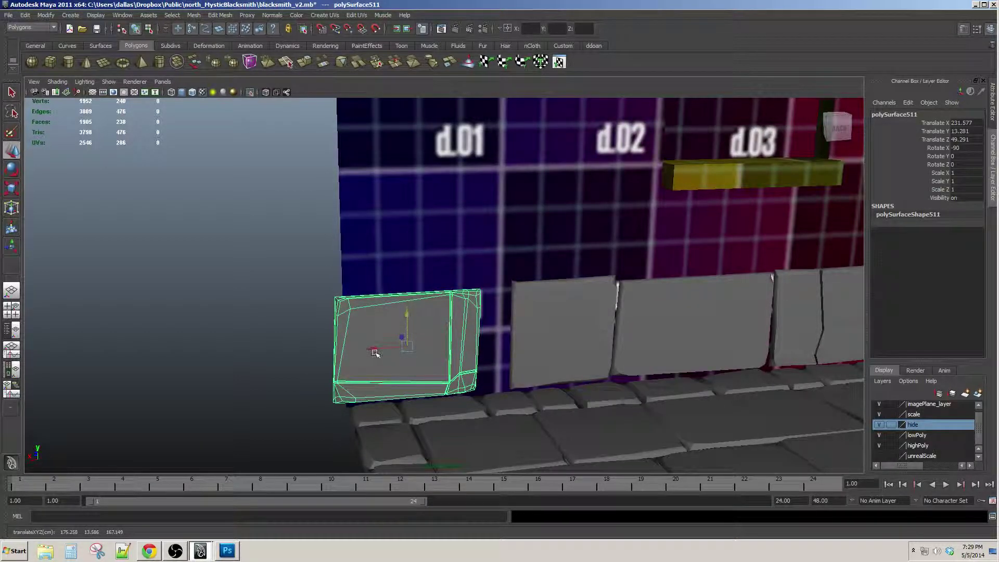
drag(375, 353, 251, 371)
scroll(365, 370, up, 3)
alt+middle_drag(250, 372, 513, 347)
scroll(512, 348, up, 1)
Widen the corner stone to about Scale X 1.095 to fill the gap at the wall's end, then clear the selection
drag(461, 315, 458, 317)
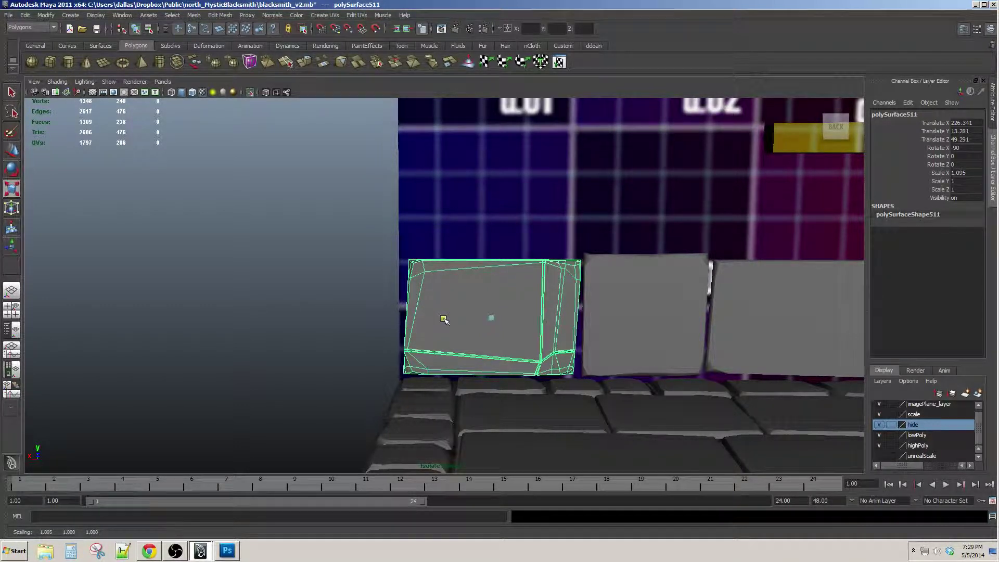
scroll(443, 319, down, 2)
key(w)
click(395, 344)
Examine the bottom row of wall stones and the remaining floor stones from above and from the front
scroll(484, 359, down, 5)
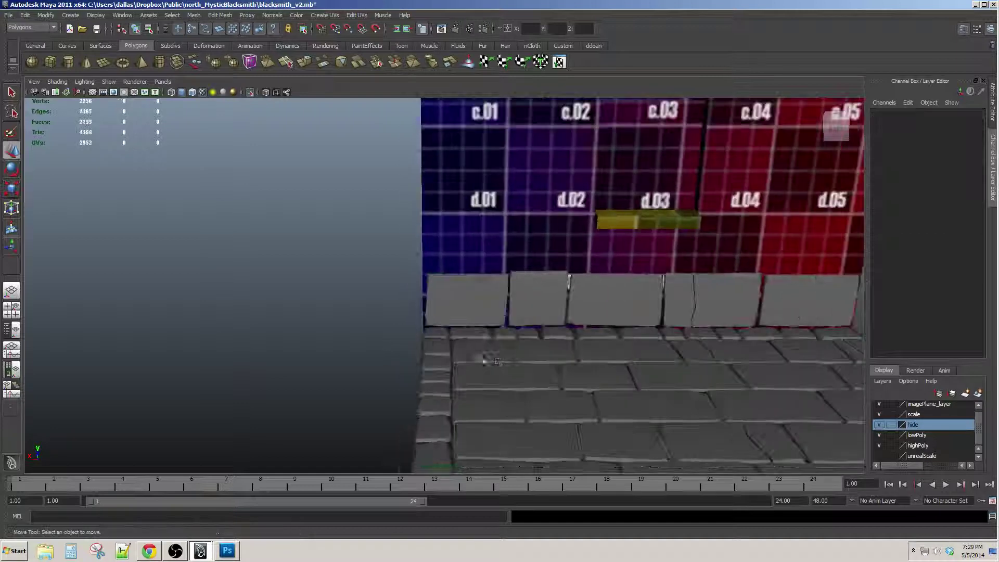
alt+middle_drag(484, 359, 430, 328)
alt+drag(430, 328, 526, 370)
alt+middle_drag(525, 369, 478, 351)
alt+drag(479, 350, 451, 358)
alt+middle_drag(451, 358, 493, 389)
scroll(492, 389, up, 1)
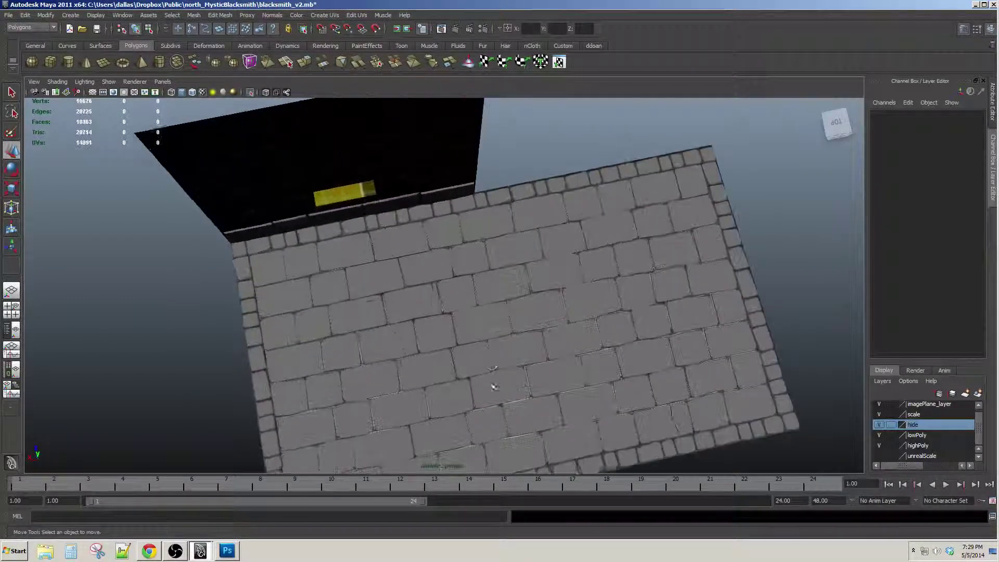
alt+drag(493, 389, 487, 344)
scroll(492, 354, up, 4)
alt+middle_drag(492, 354, 509, 310)
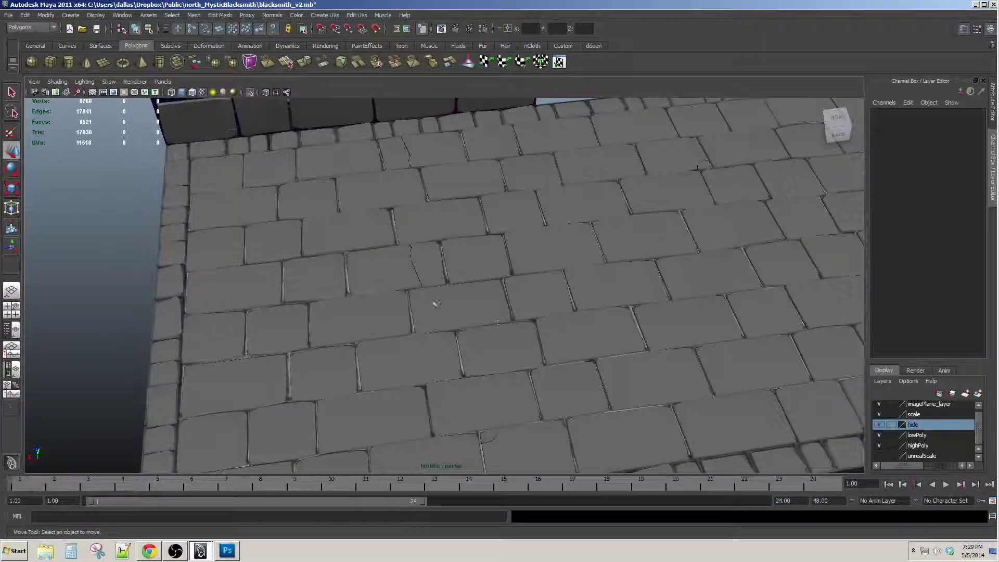
alt+drag(437, 304, 440, 322)
alt+middle_drag(439, 321, 451, 347)
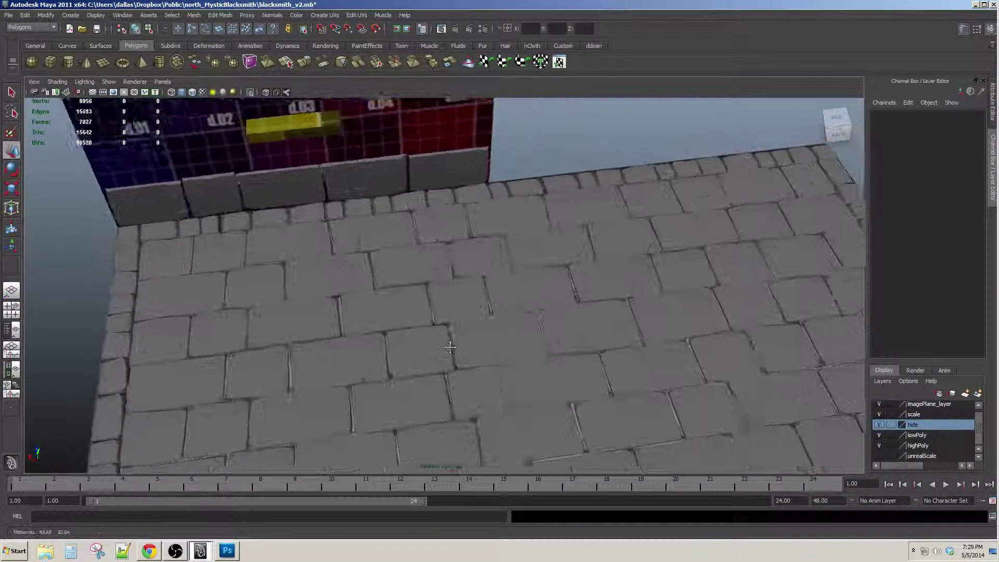
alt+drag(451, 347, 456, 312)
alt+middle_drag(457, 313, 474, 370)
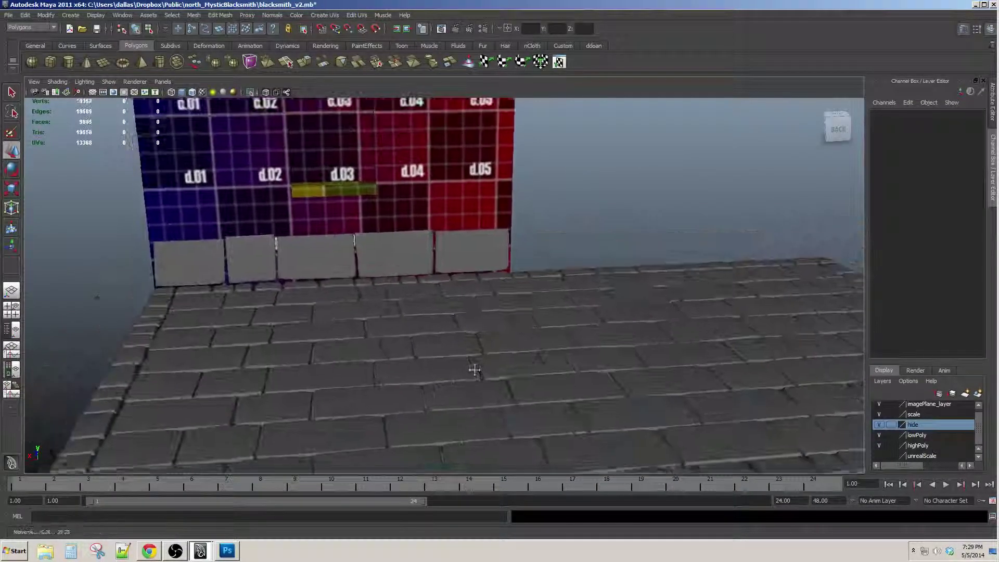
alt+drag(475, 370, 461, 341)
alt+middle_drag(451, 335, 511, 304)
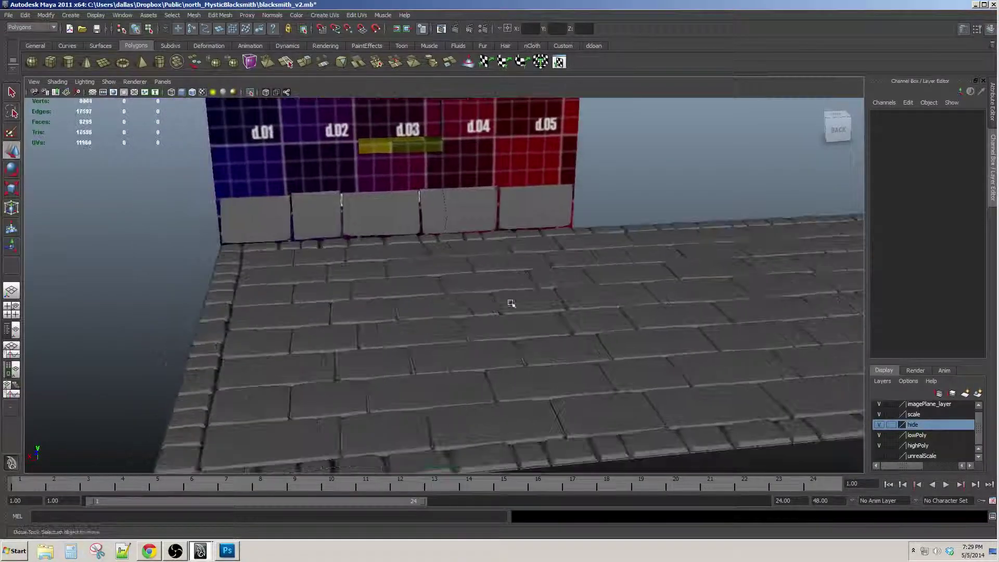
Inspect how the bottom row of wall stones meets the floor, toggling the highPoly layer's visibility to check
alt+drag(511, 303, 485, 315)
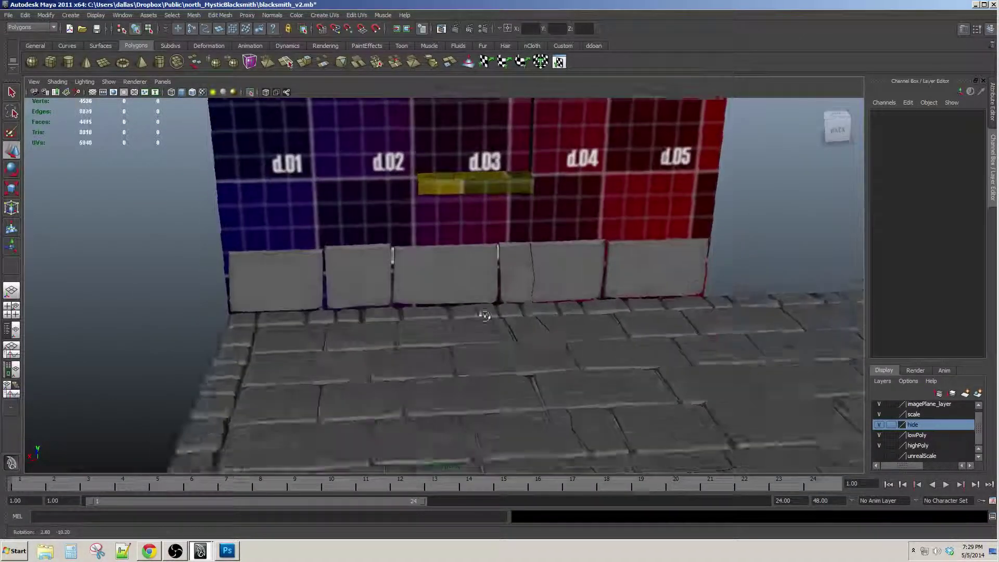
scroll(484, 315, down, 3)
alt+middle_drag(486, 319, 498, 377)
alt+drag(498, 377, 502, 329)
scroll(494, 328, up, 3)
click(486, 330)
alt+middle_drag(486, 331, 487, 351)
click(742, 315)
scroll(700, 333, down, 3)
scroll(687, 344, up, 2)
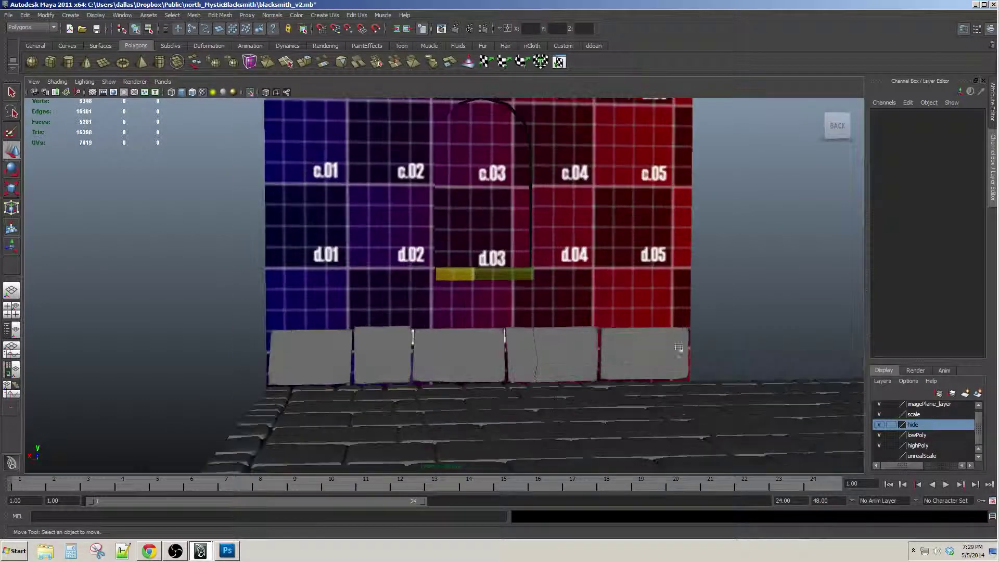
alt+drag(682, 348, 644, 366)
scroll(648, 365, up, 1)
alt+middle_drag(643, 365, 588, 323)
scroll(616, 331, down, 1)
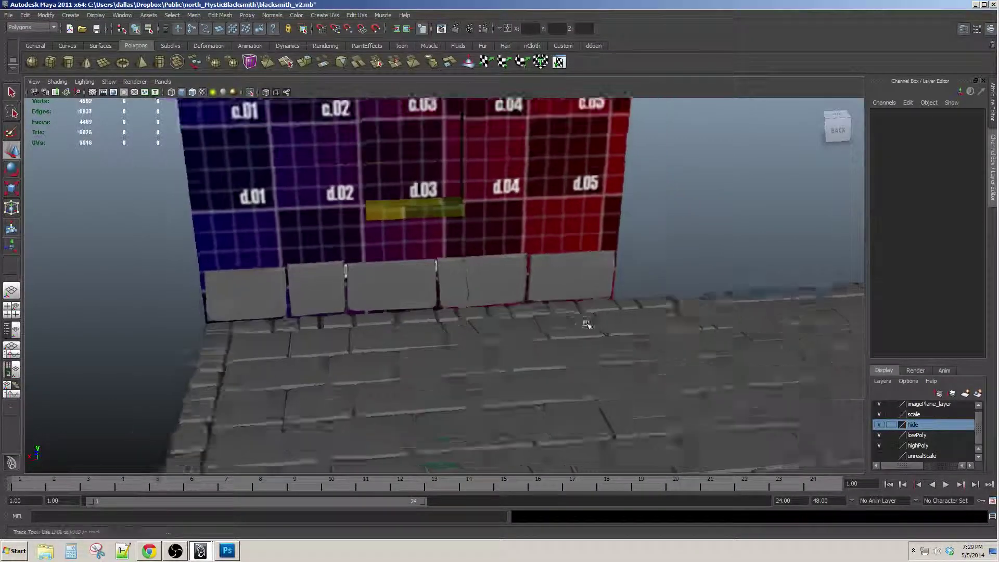
alt+drag(588, 323, 591, 312)
alt+middle_drag(591, 313, 652, 336)
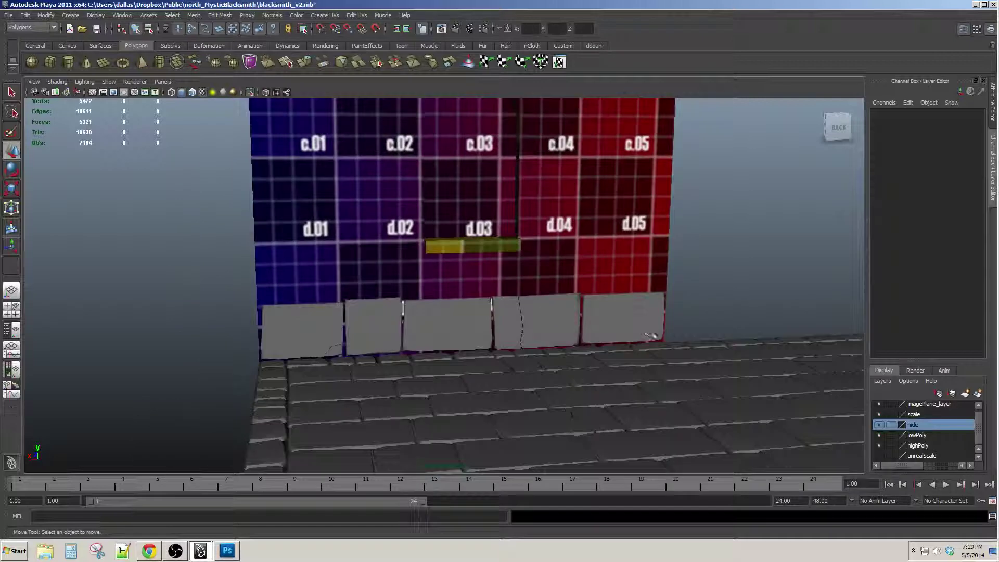
click(882, 444)
click(882, 444)
Duplicate the bottom row's square stone and place the copy in the second row below d.02 at Translate X -33.708, Y 40.097
click(596, 336)
mouse_move(614, 333)
alt+mouse_down()
mouse_move(596, 330)
mouse_move(613, 331)
alt+mouse_up()
scroll(572, 332, up, 1)
alt+middle_drag(430, 335, 540, 333)
click(475, 324)
alt+drag(474, 324, 486, 321)
click(485, 321)
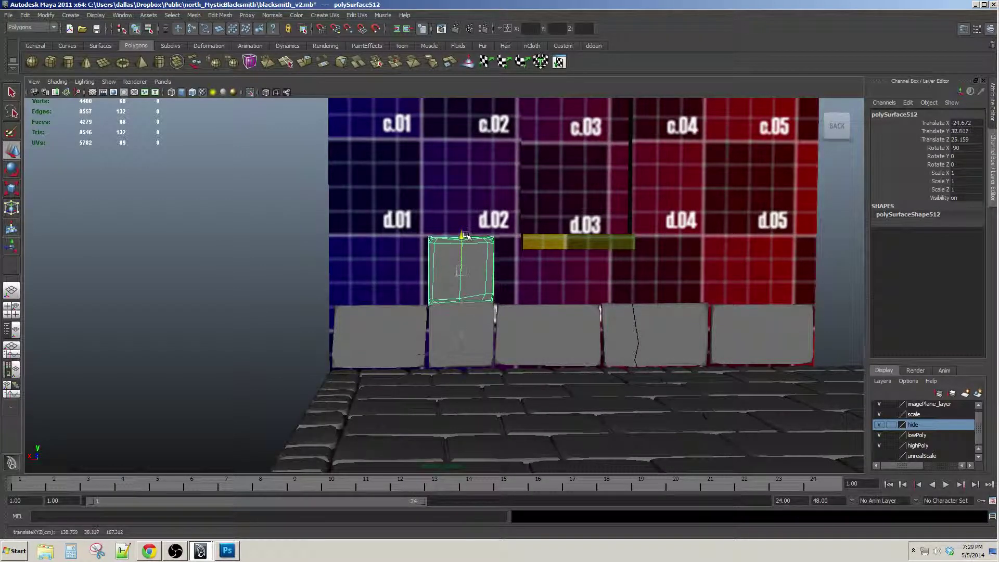
scroll(454, 270, up, 2)
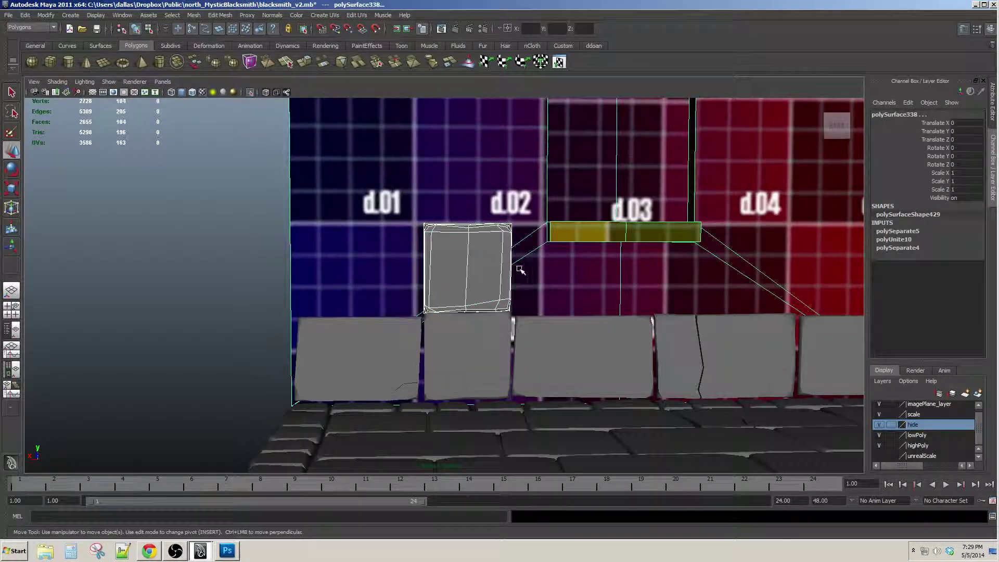
drag(440, 270, 489, 239)
scroll(466, 262, up, 2)
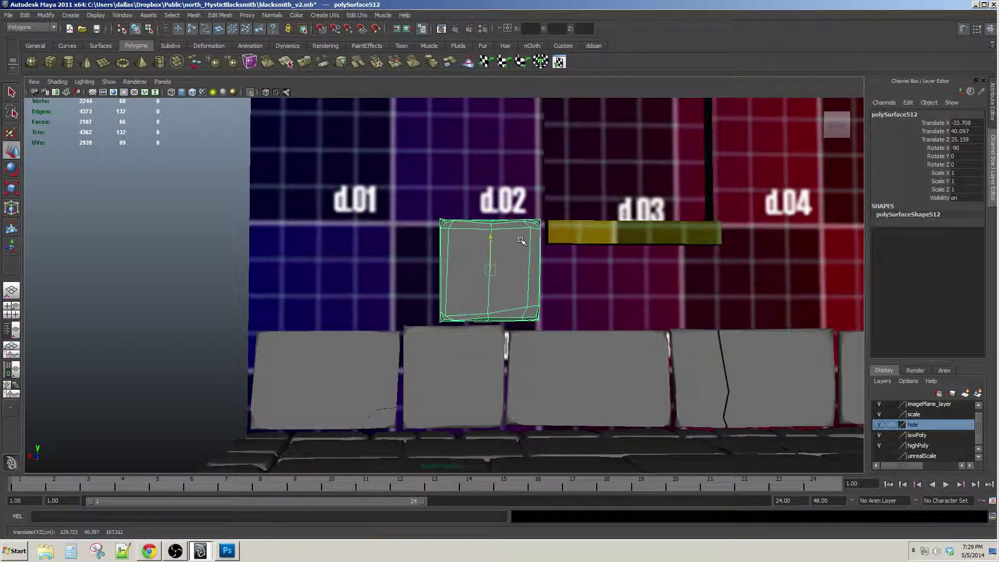
Duplicate the bottom row's middle stone and place the copy at the second row's d.01 end, at Translate X 62.204, Y 38.783
alt+drag(423, 376, 419, 386)
alt+middle_drag(483, 284, 417, 293)
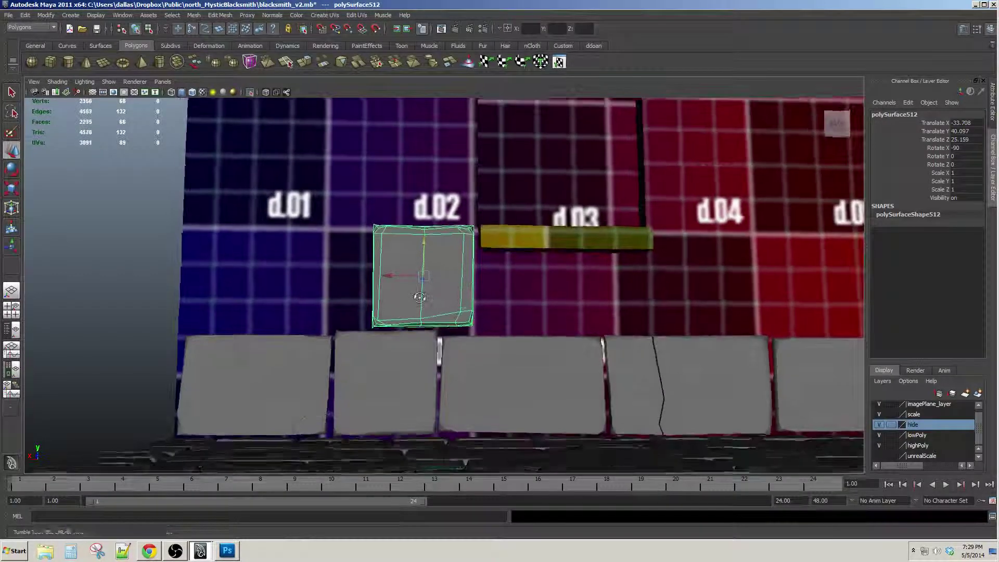
alt+drag(416, 292, 440, 298)
click(506, 350)
scroll(510, 338, down, 1)
key(ctrl+d)
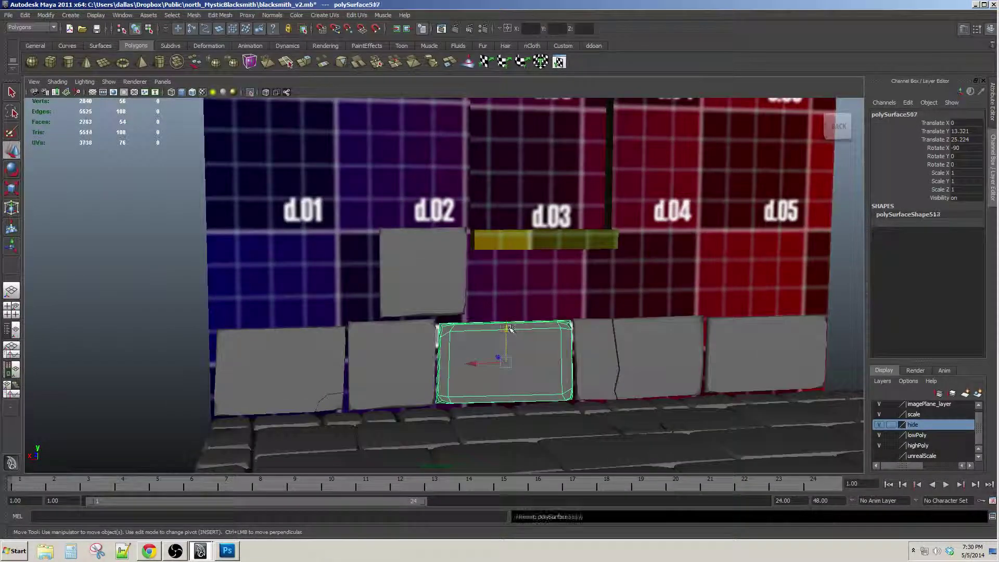
drag(512, 336, 257, 288)
alt+middle_drag(257, 288, 376, 292)
scroll(377, 292, up, 1)
alt+drag(377, 292, 404, 284)
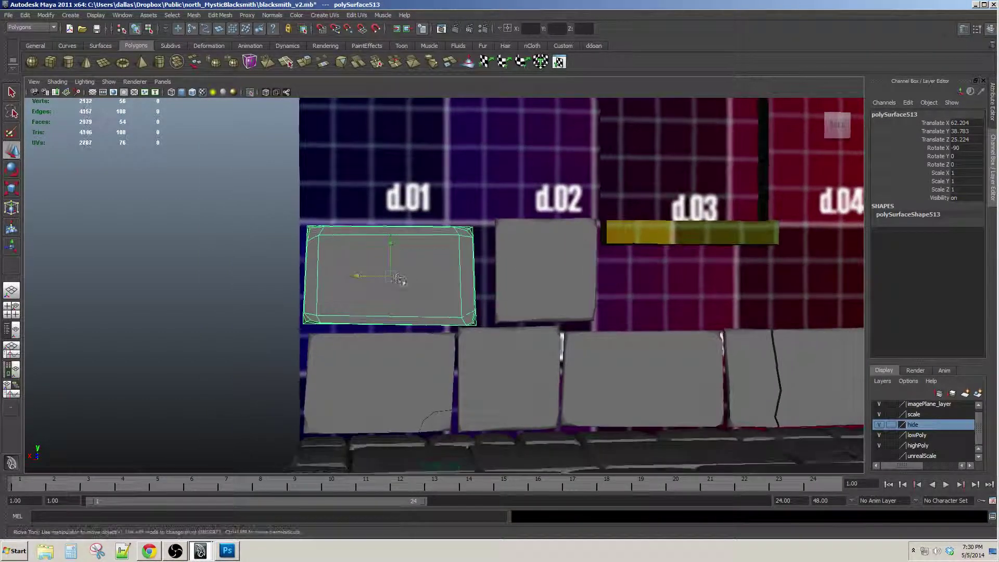
Resize the second-row square stone to Scale X 1.165 and Scale Z 0.91, and reposition it at Translate X -31.926, Y 38.827
click(572, 263)
alt+middle_drag(572, 264, 532, 277)
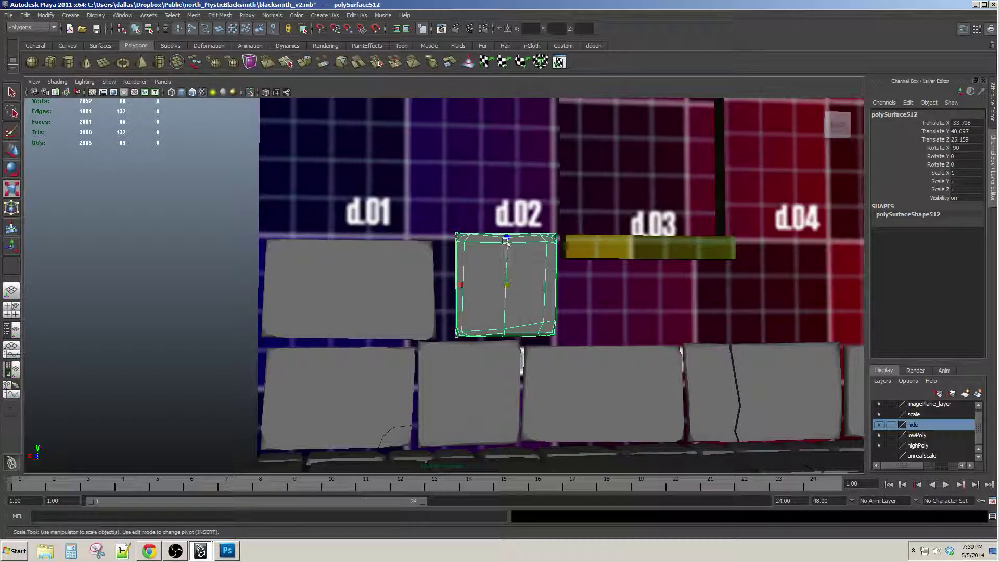
drag(506, 242, 507, 250)
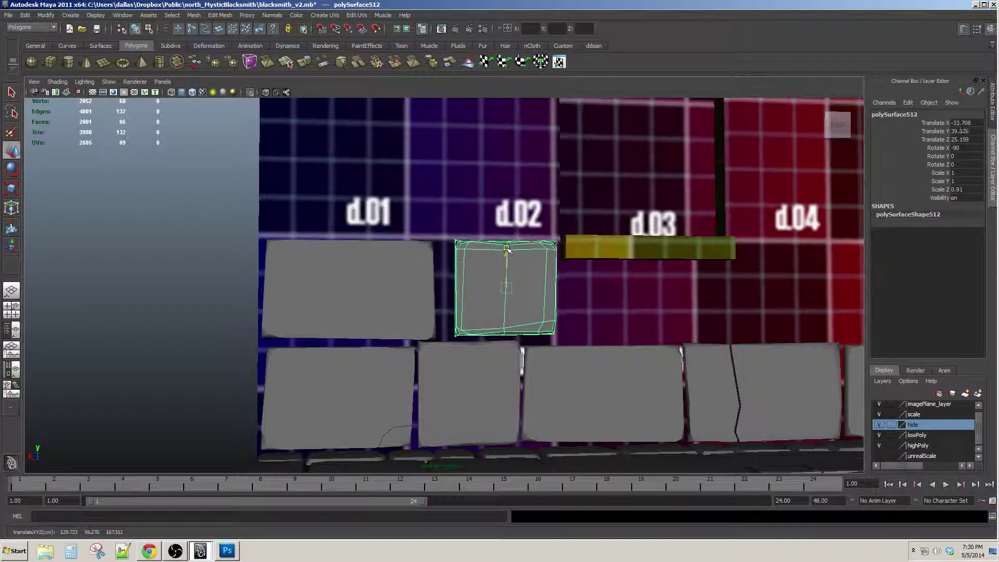
drag(471, 291, 453, 291)
key(w)
key(r)
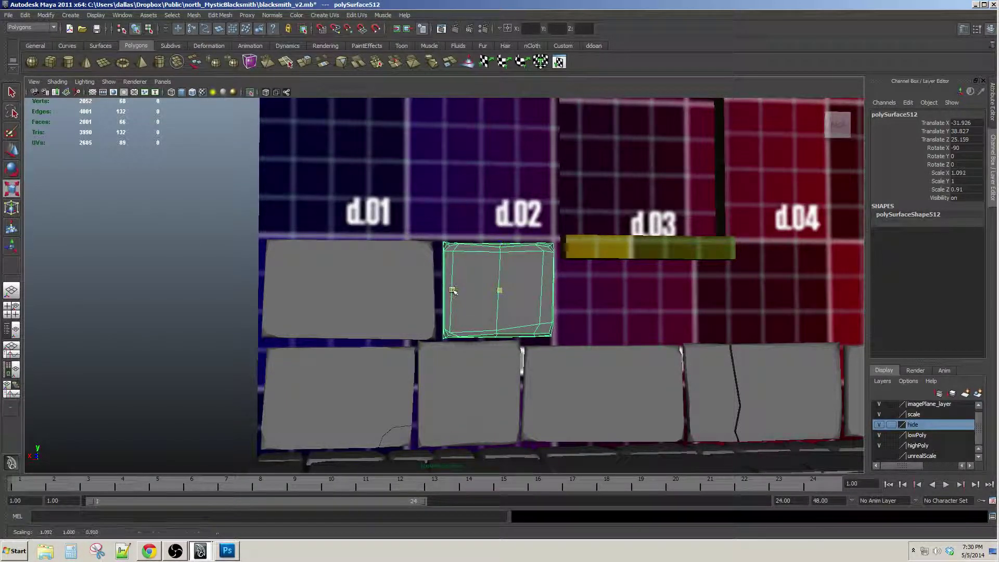
key(w)
Shift the outer-side vertices of the bottom-row corner stone under d.01 slightly outward toward the wall's edge
alt+right_drag(452, 293, 526, 315)
mouse_move(497, 310)
alt+mouse_down()
mouse_move(494, 327)
mouse_move(484, 298)
alt+mouse_up()
alt+middle_drag(433, 337, 527, 236)
alt+drag(527, 237, 439, 276)
click(486, 290)
right_drag(420, 276, 374, 273)
alt+middle_drag(374, 273, 451, 279)
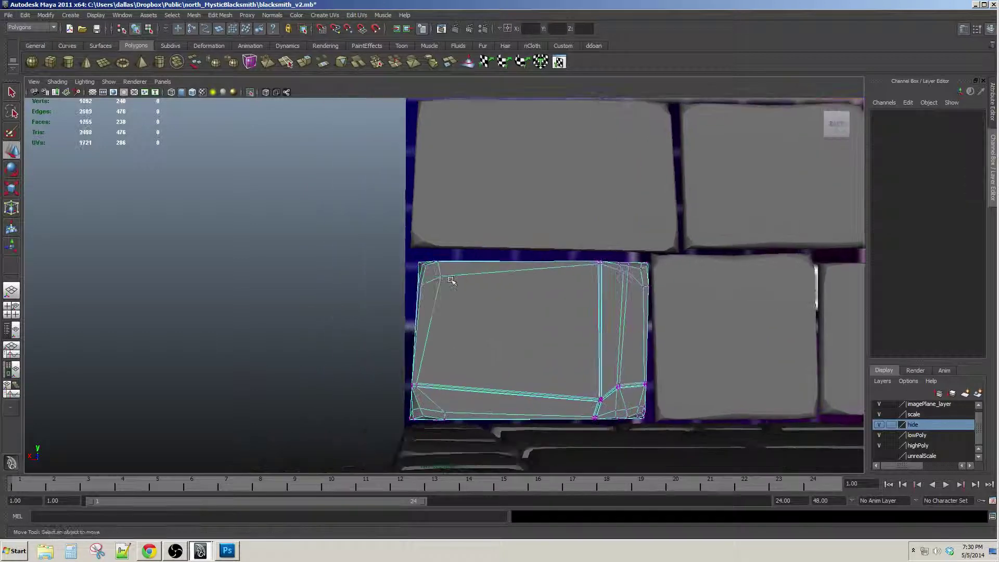
alt+drag(450, 279, 421, 290)
drag(403, 244, 475, 454)
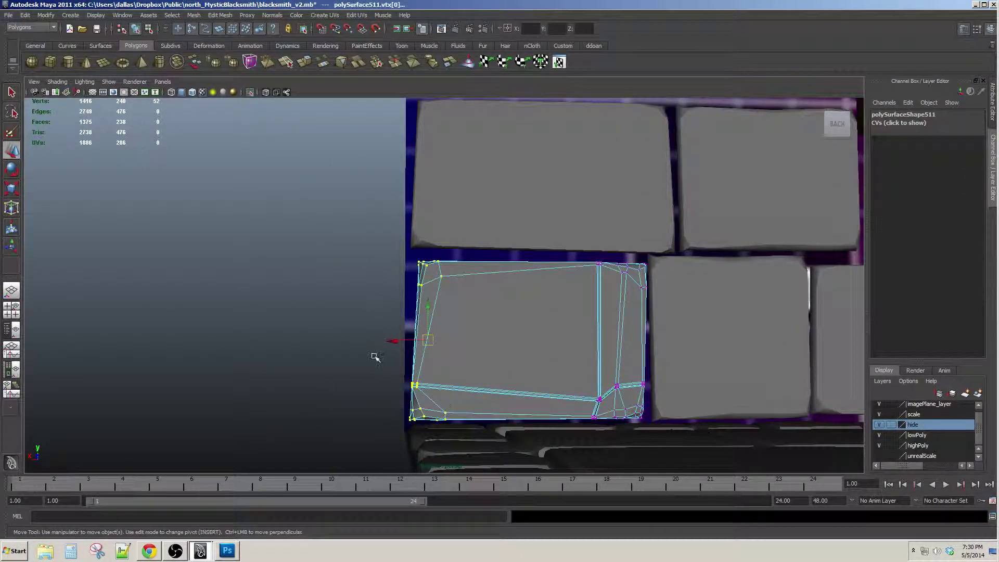
Raise the d.01 corner stone's top-edge vertices toward the second row and nudge its upper outer corner outward
alt+middle_drag(618, 279, 512, 331)
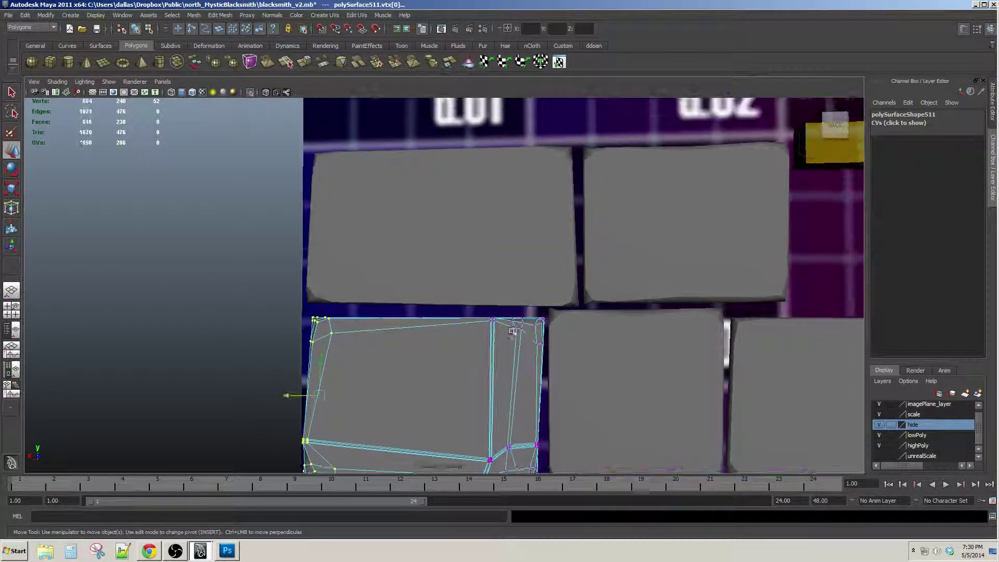
drag(647, 363, 647, 362)
alt+middle_drag(484, 336, 529, 341)
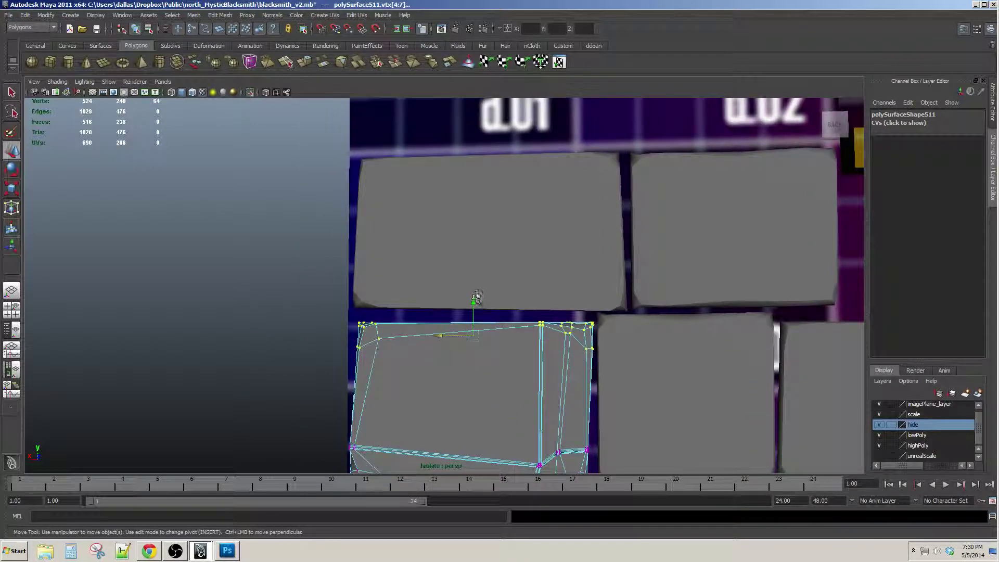
drag(474, 300, 473, 292)
alt+middle_drag(473, 293, 533, 286)
drag(393, 276, 509, 376)
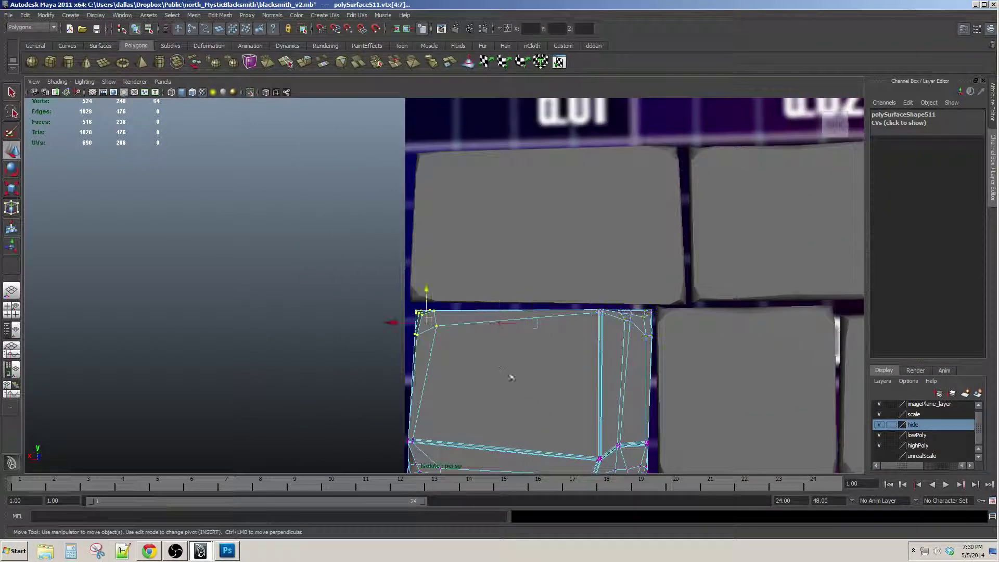
alt+middle_drag(601, 336, 547, 336)
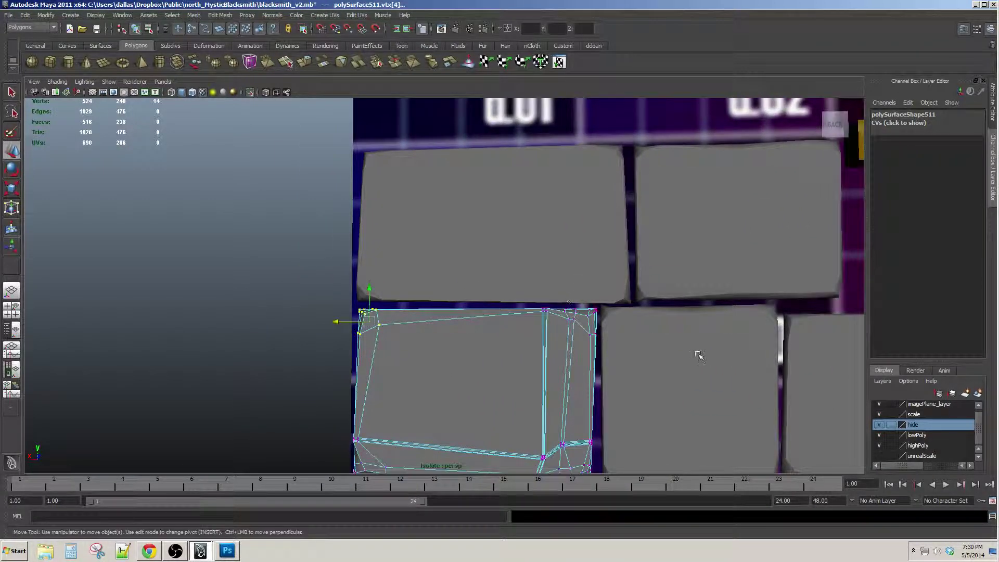
Examine the individual stones in both rows and the empty part of the second row toward d.05
alt+right_drag(699, 356, 630, 350)
alt+middle_drag(629, 350, 536, 357)
click(535, 357)
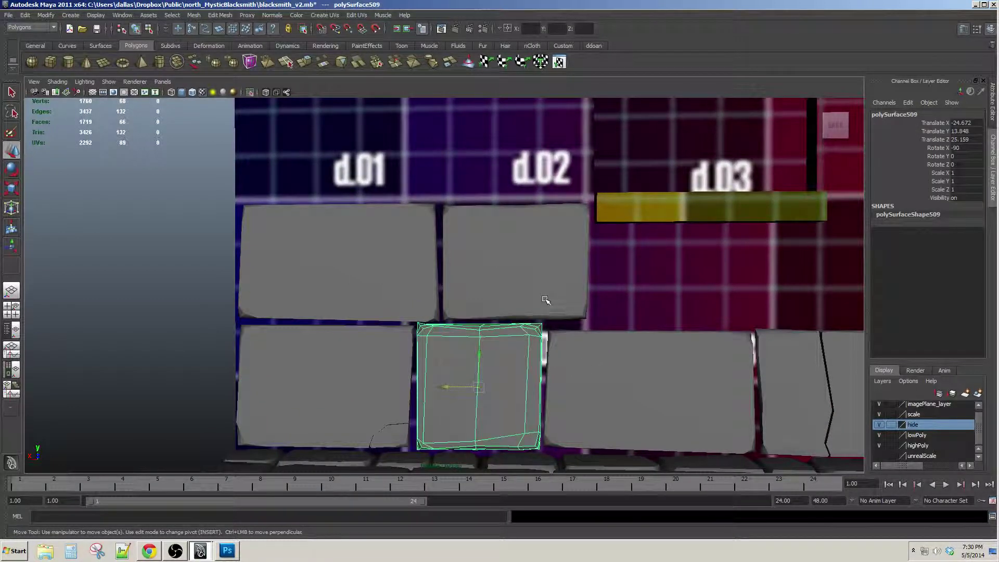
alt+drag(545, 300, 535, 301)
click(338, 278)
alt+right_drag(445, 310, 395, 313)
alt+drag(395, 312, 408, 323)
click(490, 274)
alt+drag(491, 274, 528, 345)
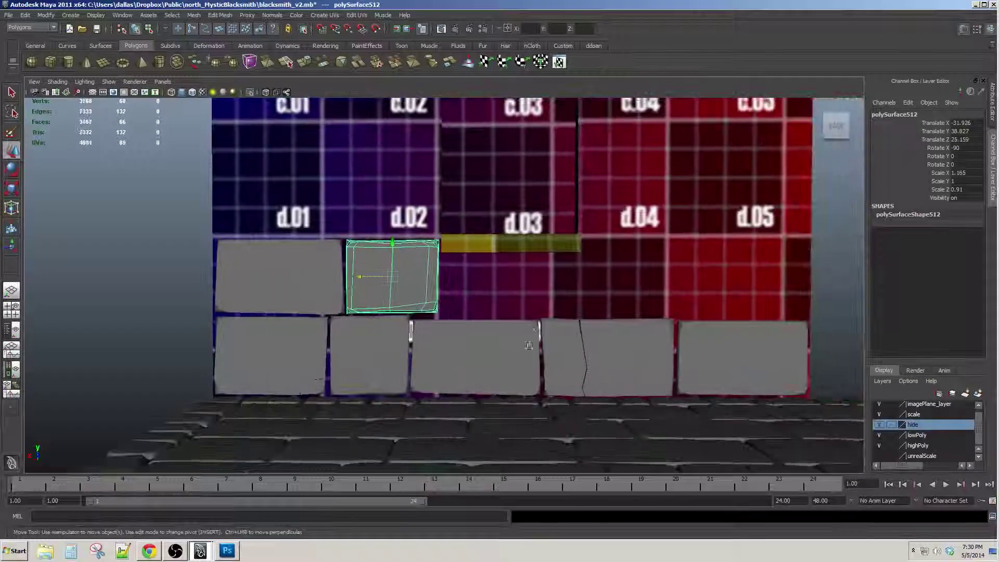
click(532, 349)
click(615, 339)
alt+right_drag(466, 344, 536, 348)
alt+right_drag(724, 340, 587, 338)
alt+middle_drag(587, 338, 598, 359)
alt+right_drag(598, 359, 670, 368)
alt+middle_drag(670, 368, 577, 345)
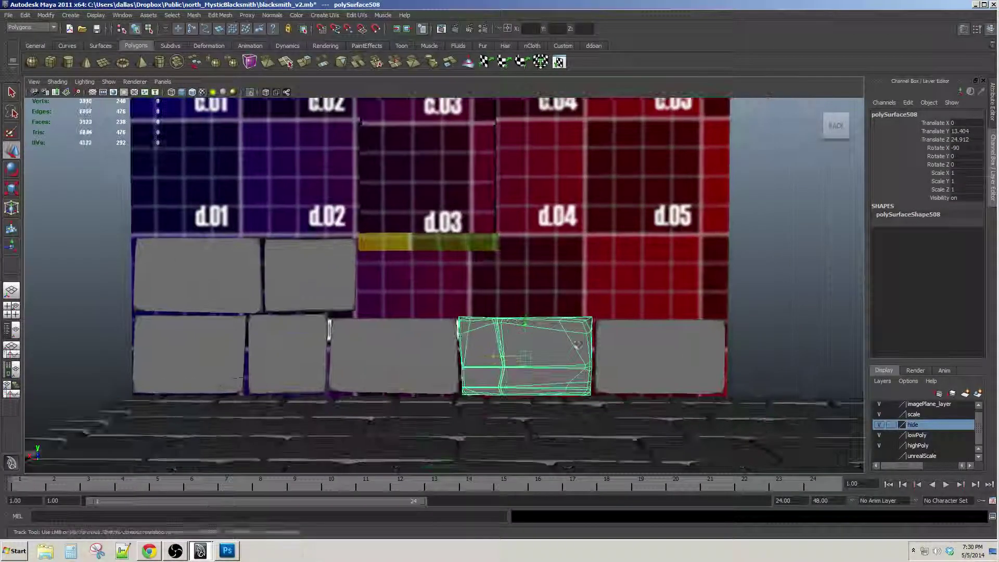
Duplicate the bottom-row end stone under d.05 and raise the copy to the second row at Translate Y 38.511
key(w)
click(641, 338)
alt+middle_drag(641, 338, 579, 330)
drag(595, 319, 583, 238)
alt+middle_drag(582, 237, 603, 244)
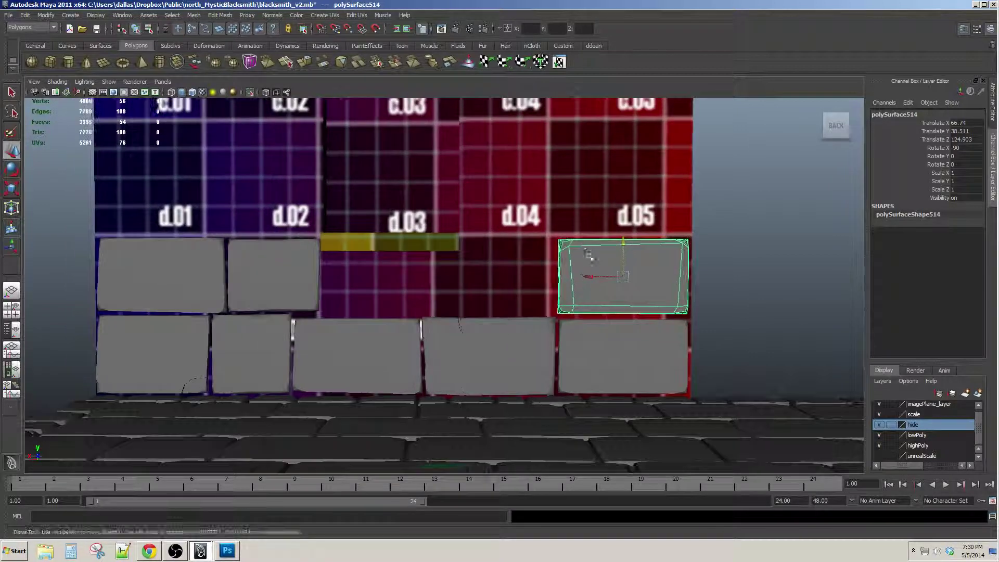
Slide the duplicated end stone beneath the yellow window sill, positioning it at Translate X 140.629, Y 37.523
drag(585, 276, 488, 281)
alt+middle_drag(488, 281, 617, 275)
alt+right_drag(458, 286, 508, 288)
alt+middle_drag(550, 272, 524, 281)
alt+middle_drag(654, 270, 575, 272)
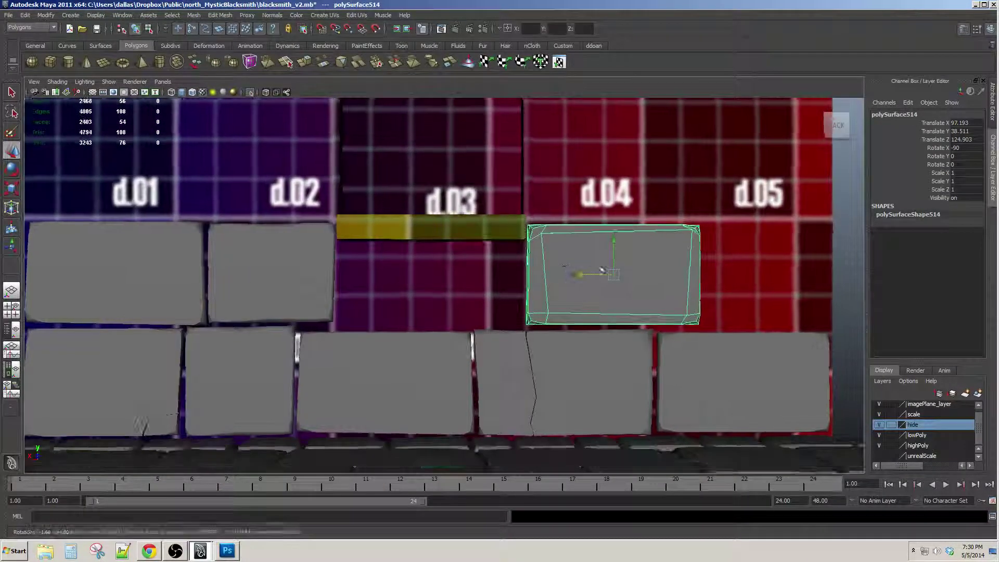
drag(579, 273, 391, 284)
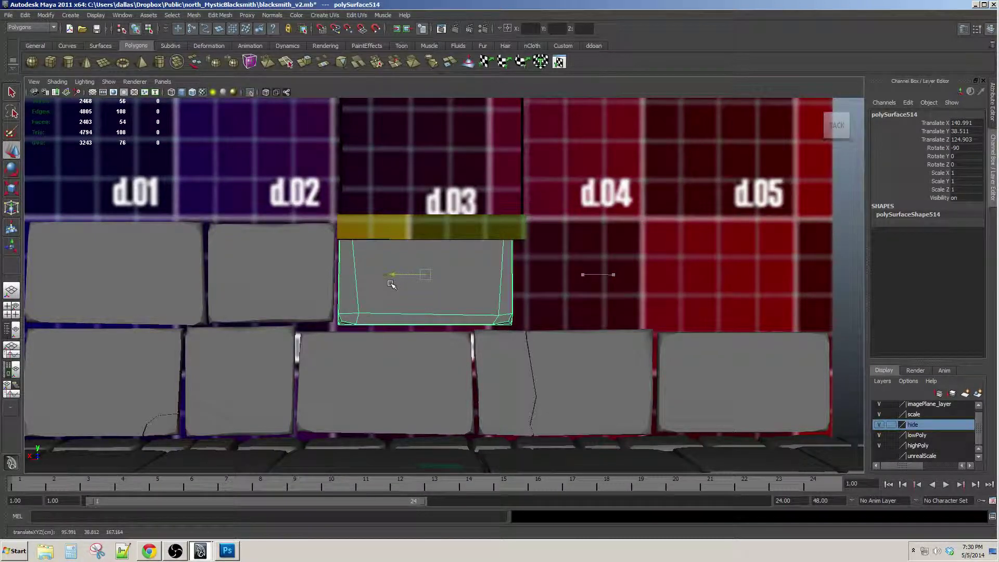
alt+right_drag(392, 285, 447, 273)
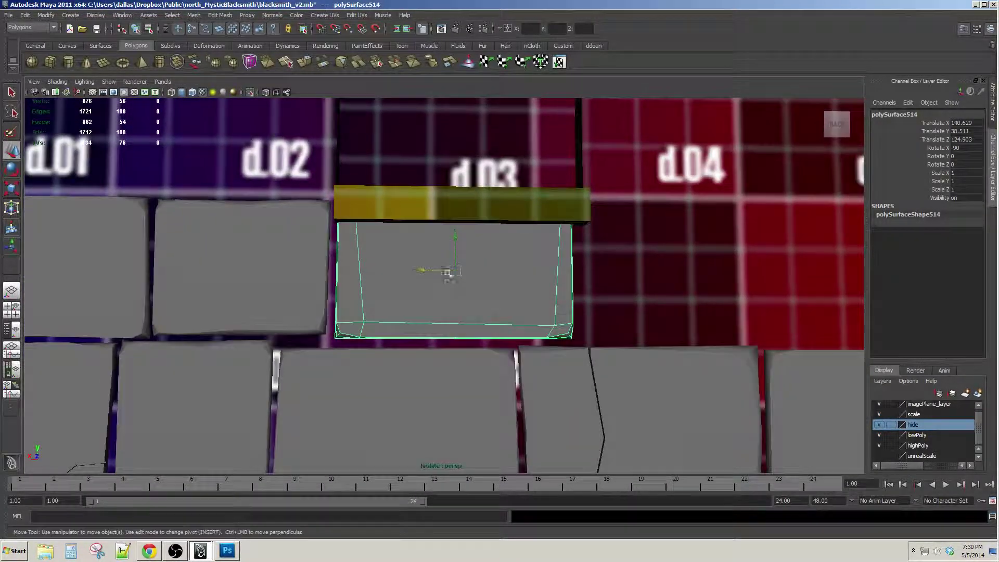
drag(454, 250, 453, 256)
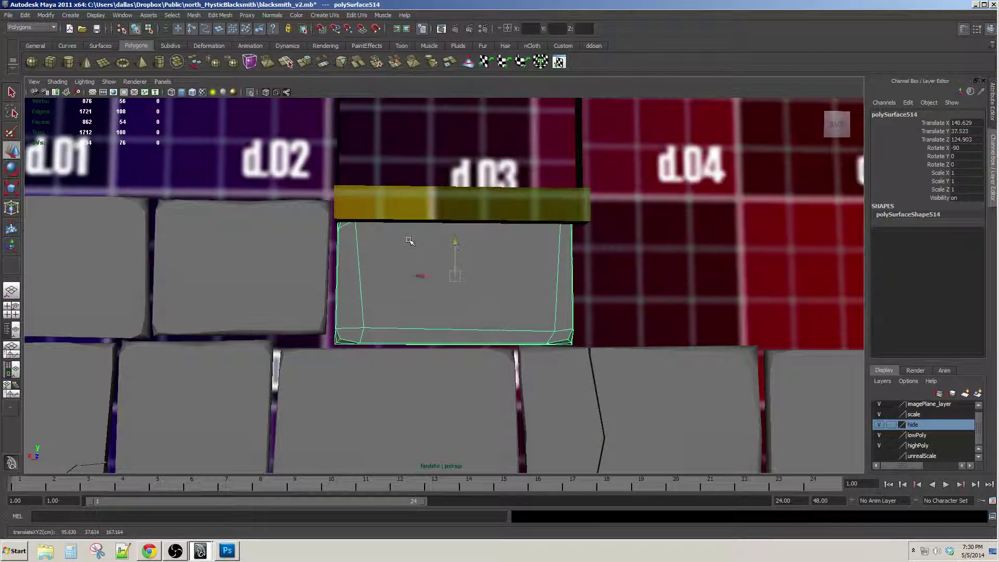
Lower the top vertices of the stone beneath the window sill so that its upper edge clears the sill
right_drag(376, 235, 347, 233)
drag(311, 181, 702, 240)
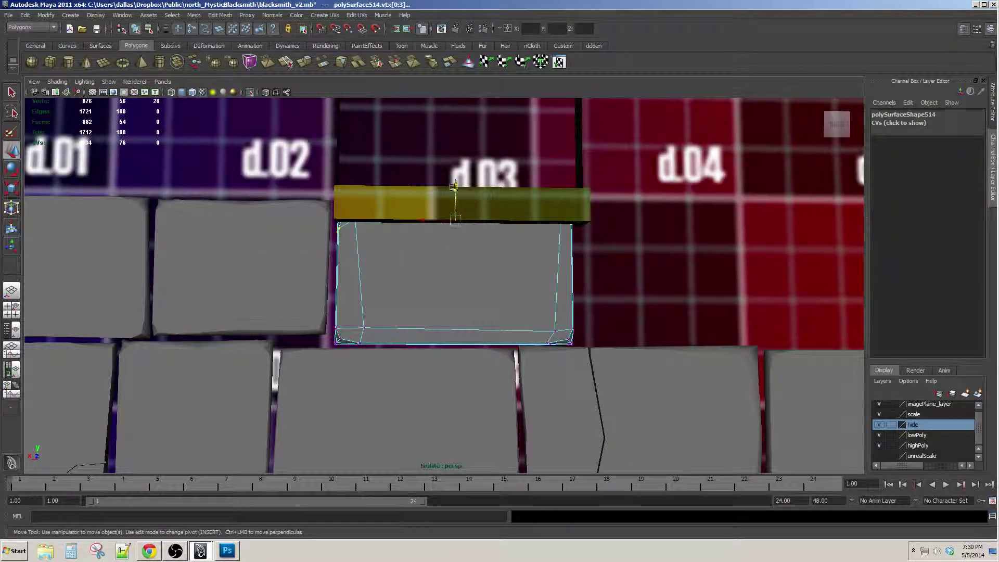
drag(456, 196, 521, 278)
Adjust the lower corner vertices on the window side of the second-row stone under d.02
alt+middle_drag(521, 278, 602, 228)
alt+drag(603, 228, 553, 134)
click(437, 241)
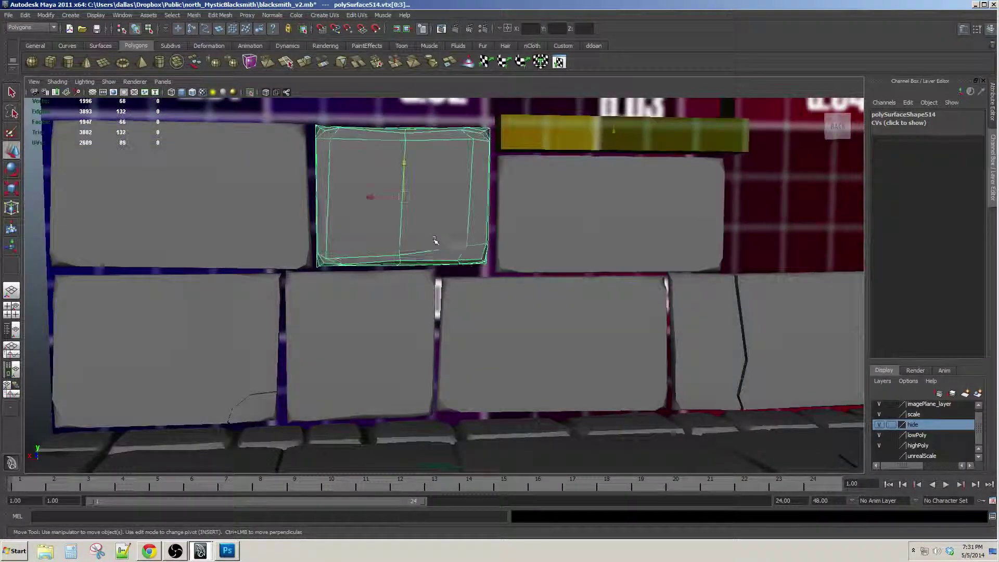
alt+drag(437, 241, 454, 241)
right_drag(454, 241, 426, 234)
scroll(439, 262, up, 3)
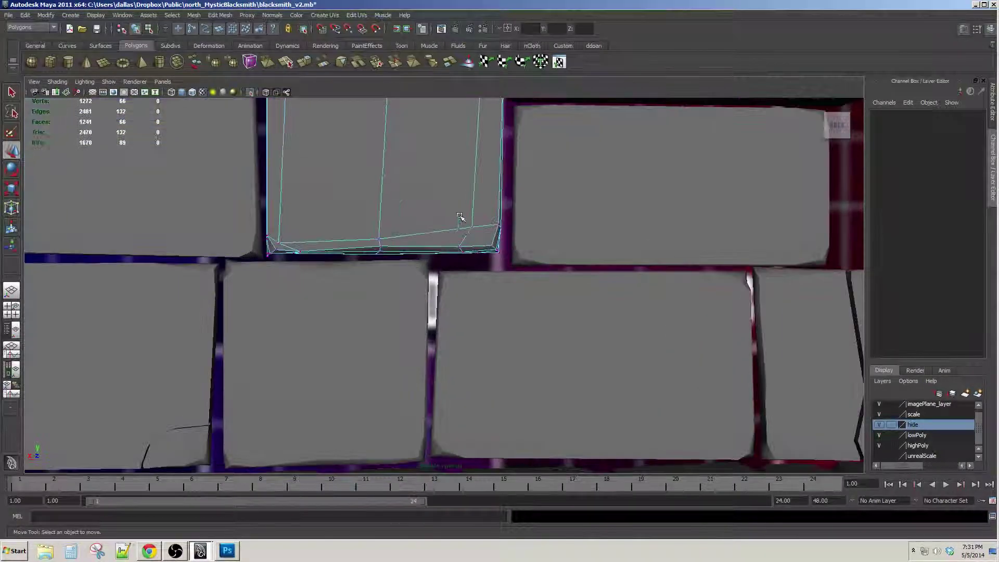
click(443, 209)
click(443, 209)
right_drag(461, 197, 440, 194)
alt+middle_drag(440, 194, 443, 207)
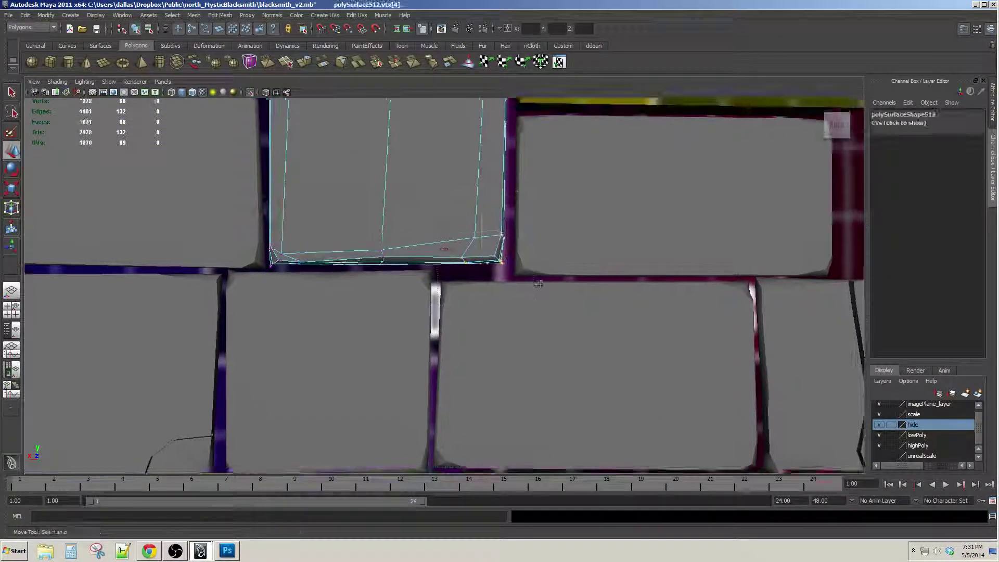
drag(449, 280, 484, 219)
scroll(541, 239, down, 4)
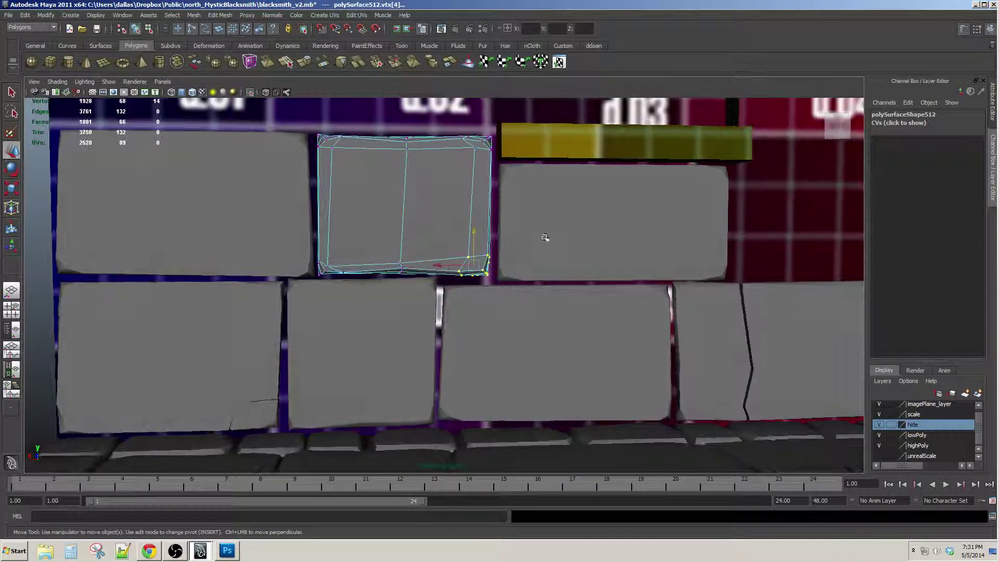
Examine the two stone rows against the full wall grid, and select the second-row stone under d.02
click(542, 238)
scroll(544, 245, down, 4)
scroll(551, 253, down, 4)
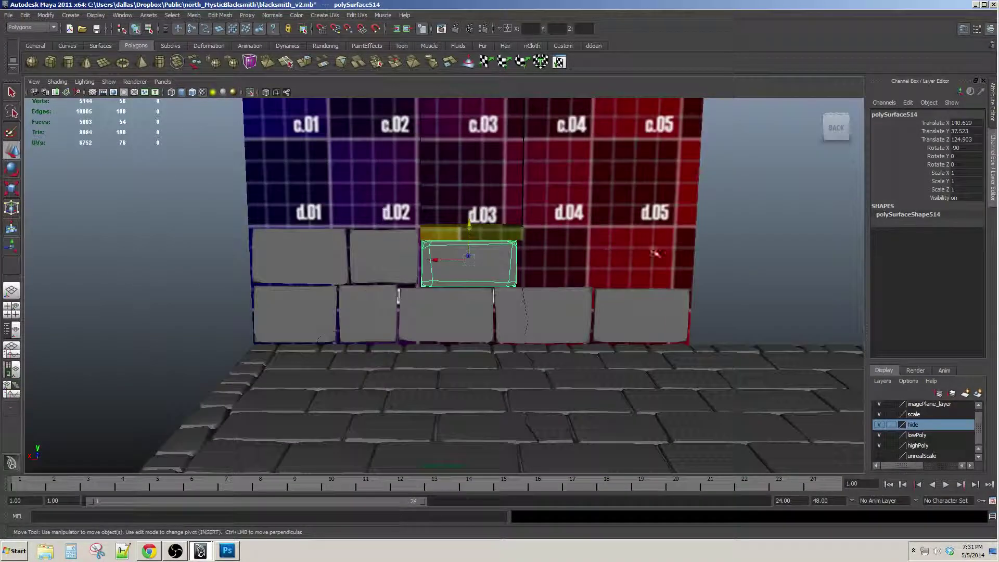
click(726, 247)
scroll(711, 264, up, 3)
scroll(698, 269, down, 3)
alt+drag(590, 276, 595, 357)
scroll(595, 358, down, 3)
scroll(594, 358, down, 2)
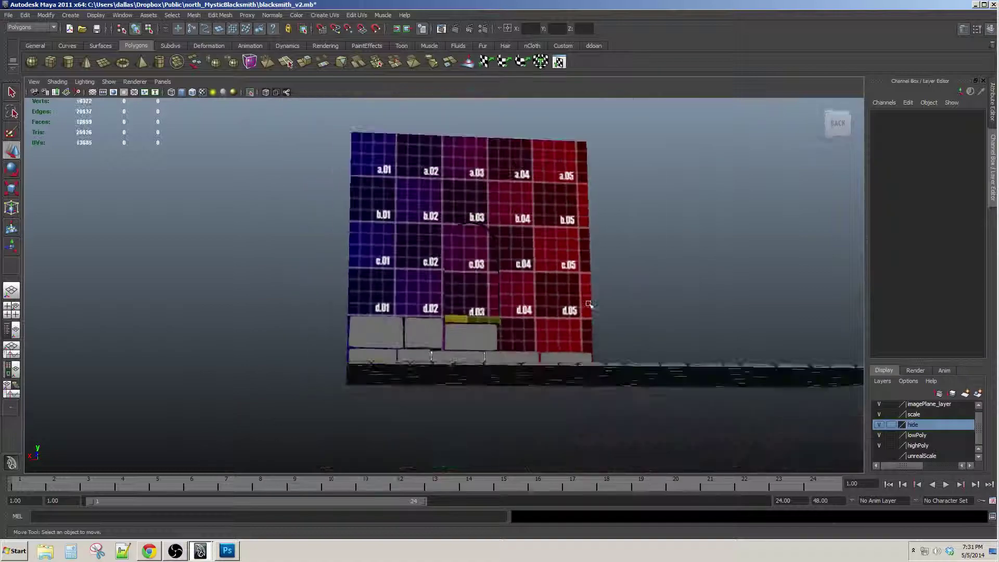
scroll(598, 328, up, 7)
alt+drag(521, 248, 503, 269)
scroll(501, 270, up, 2)
click(293, 245)
alt+drag(295, 245, 389, 266)
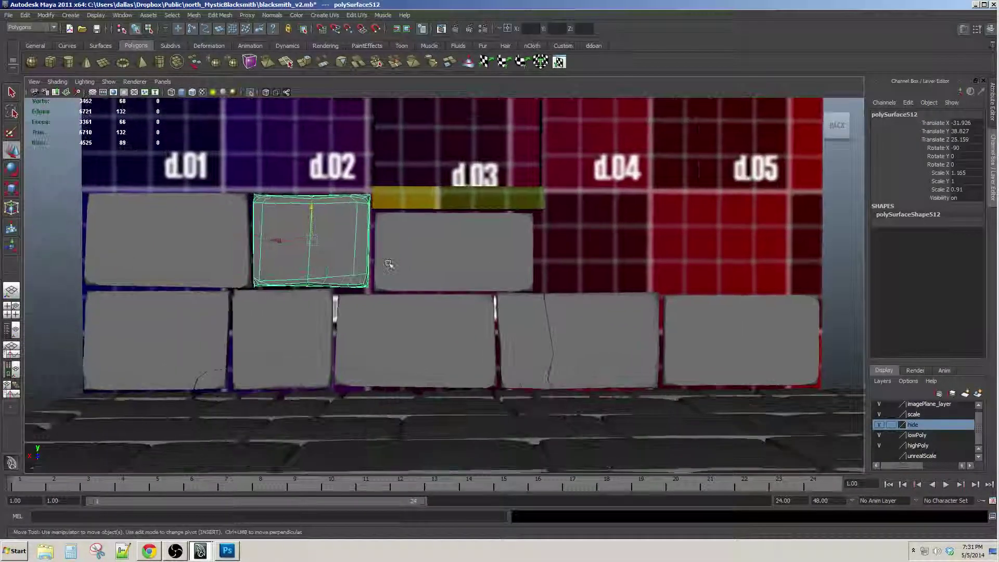
Duplicate the chipped first-row end stone beneath d.01 and place the copy in the second row under d.04, rotated to Rotate Z -180
click(404, 345)
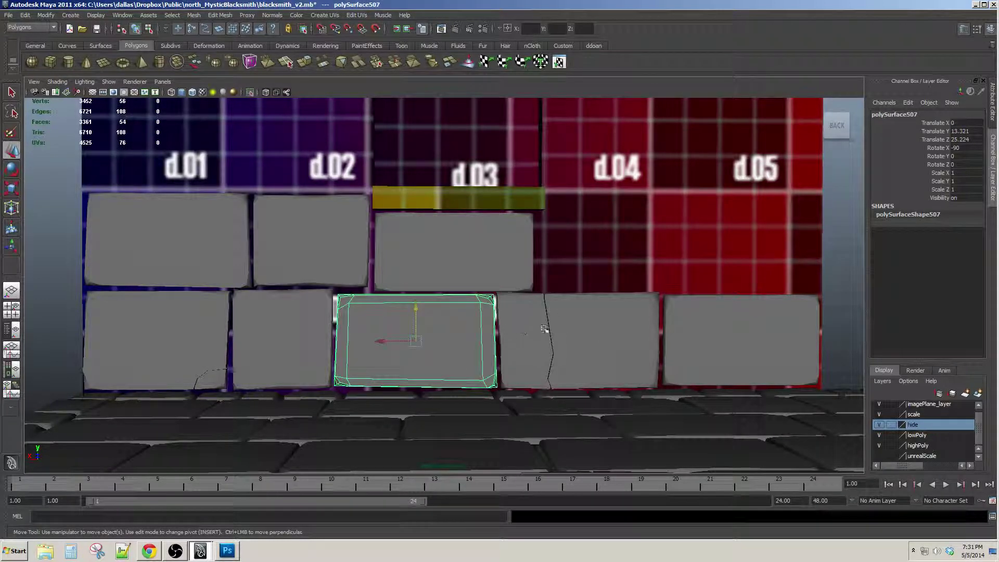
click(547, 331)
alt+middle_drag(556, 349, 561, 357)
click(200, 266)
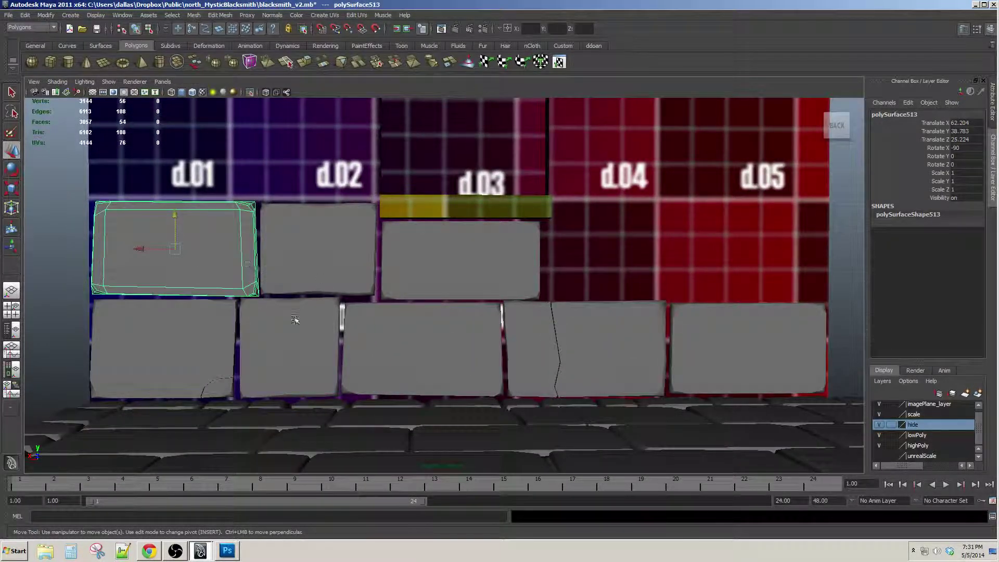
click(214, 345)
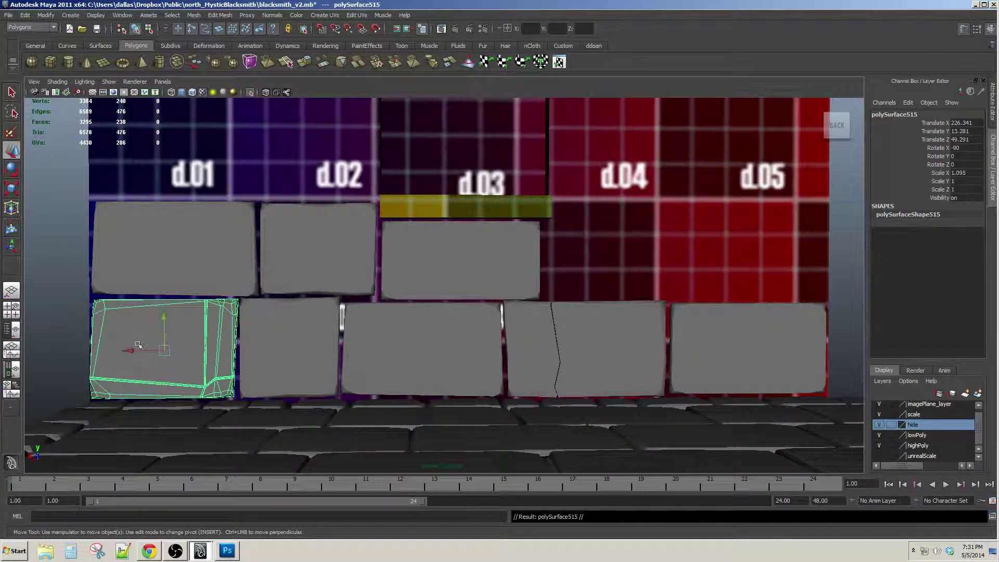
middle_drag(129, 349, 623, 210)
drag(594, 213, 584, 343)
Fit the rotated stone beside the window sill under d.04, positioning it at Translate X 111.272, Y 39.08
scroll(587, 319, up, 3)
scroll(587, 319, up, 2)
key(w)
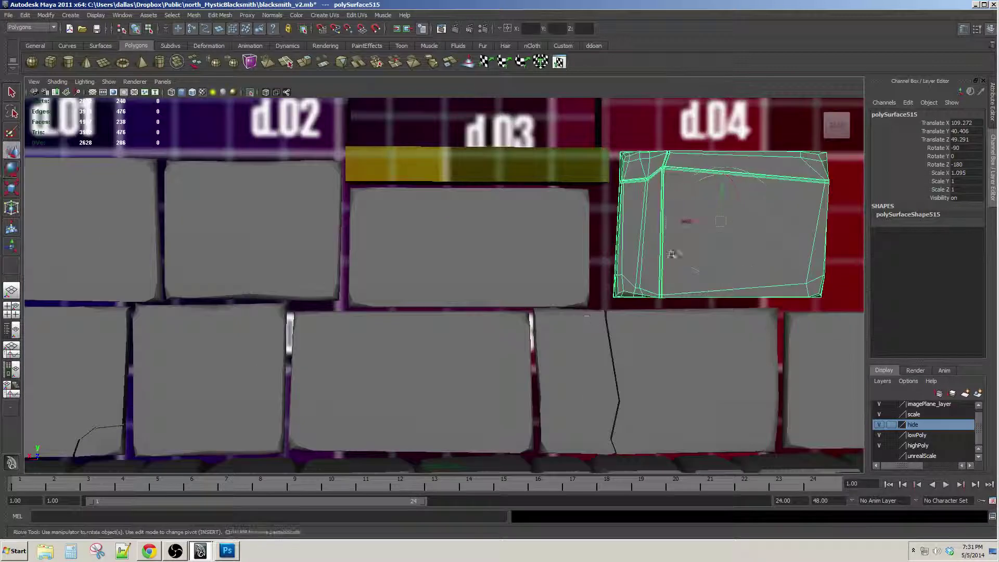
alt+middle_drag(676, 255, 659, 288)
drag(675, 255, 662, 255)
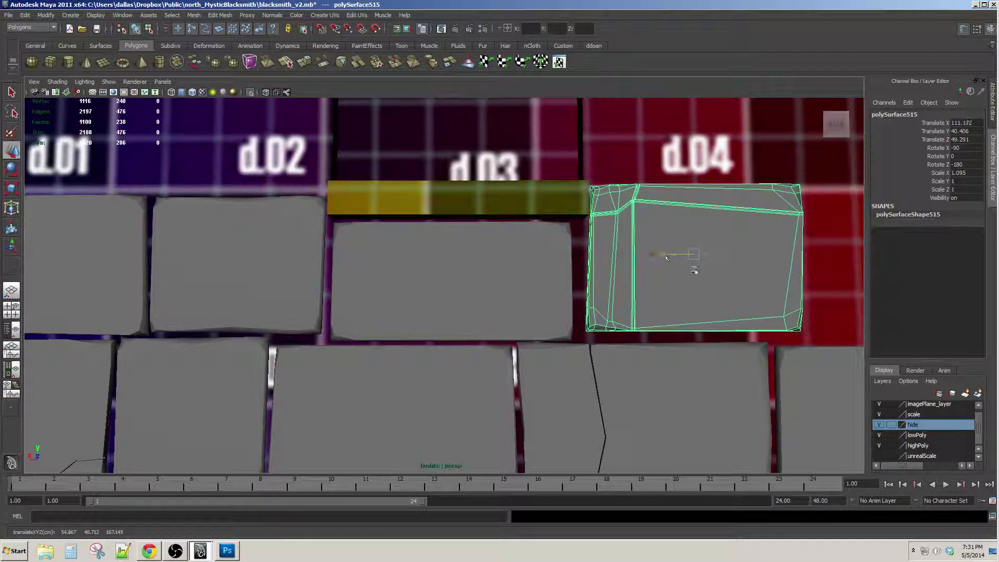
alt+middle_drag(691, 270, 585, 269)
drag(587, 216, 590, 224)
alt+middle_drag(462, 245, 501, 239)
Widen the stone beneath the sill by moving its d.04-side vertices toward the neighbouring stone, and adjust the lower corner vertices on that side
click(470, 227)
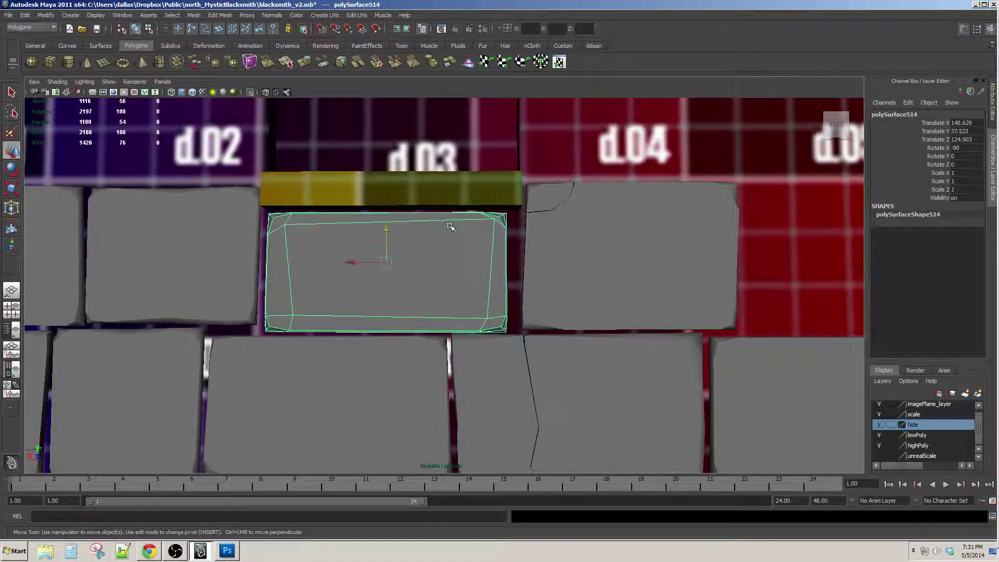
right_drag(453, 226, 421, 225)
drag(445, 189, 584, 393)
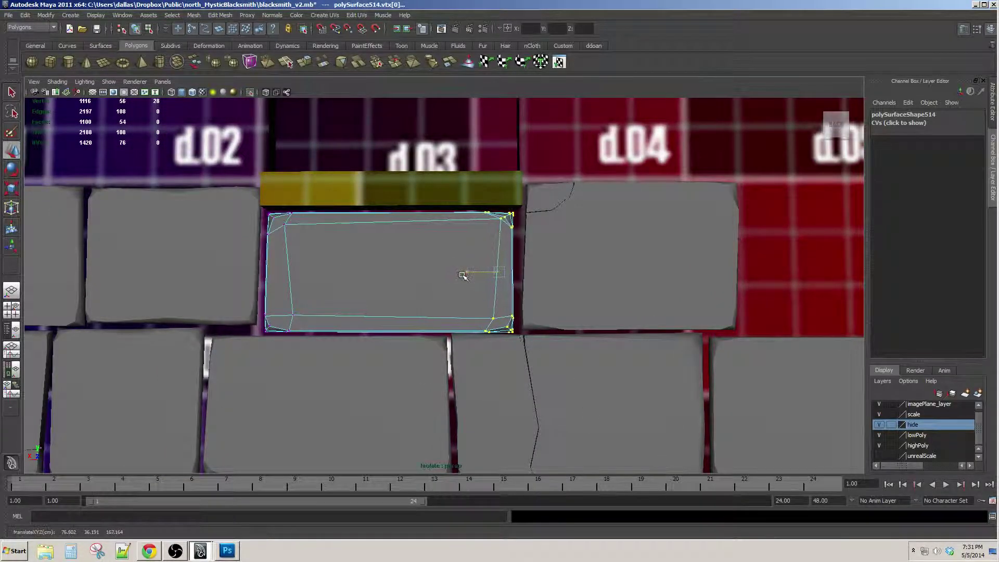
mouse_move(468, 286)
alt+mouse_down()
mouse_move(490, 265)
mouse_move(453, 286)
alt+mouse_up()
drag(507, 273, 508, 271)
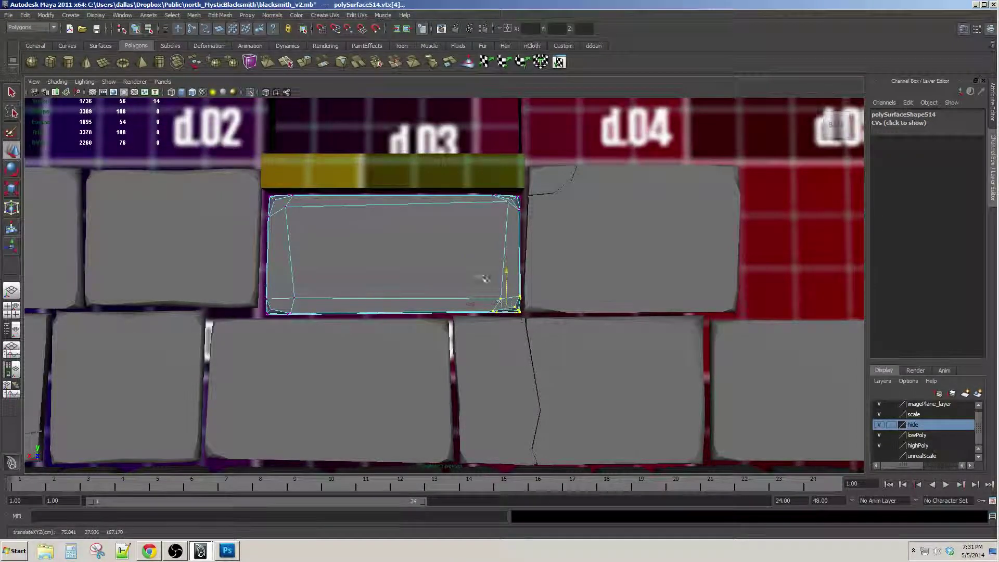
scroll(494, 277, down, 2)
key(F8)
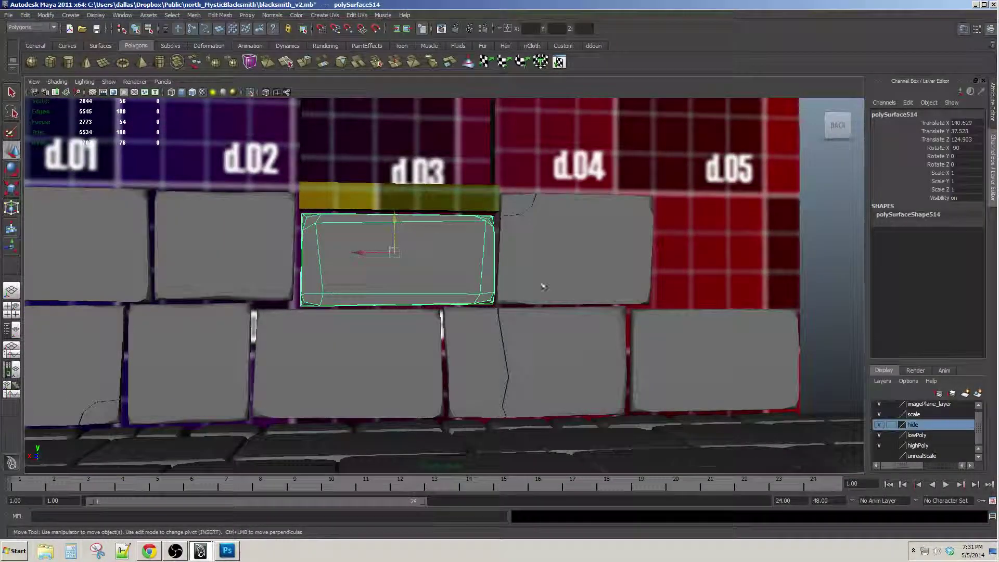
Examine the fit of the second-row stones and the remaining space at the d.05 end of the wall
scroll(542, 286, down, 2)
click(741, 258)
scroll(444, 295, up, 1)
click(444, 290)
click(549, 245)
scroll(549, 246, down, 1)
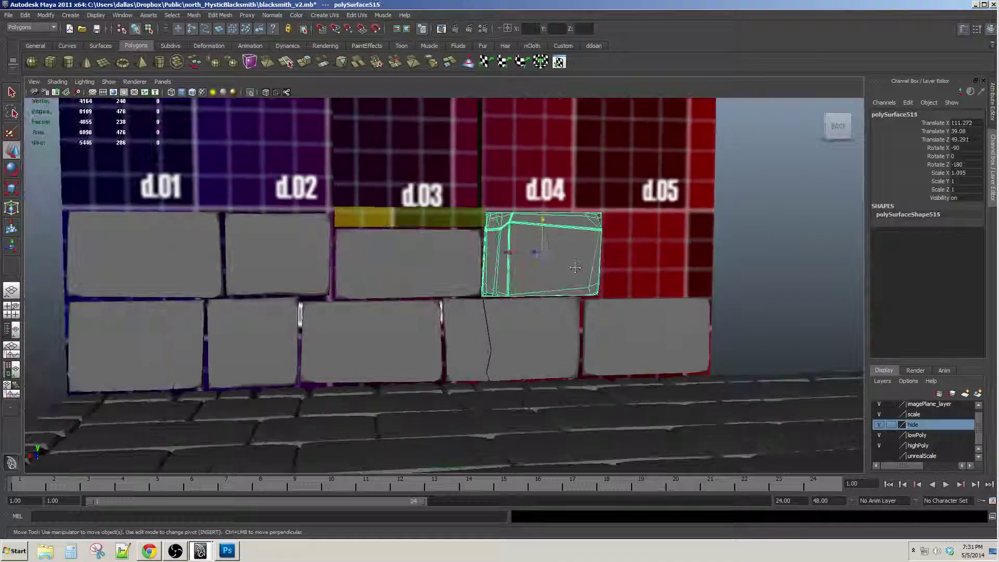
alt+drag(548, 249, 515, 286)
alt+middle_drag(516, 286, 549, 331)
click(614, 362)
alt+drag(614, 362, 600, 328)
alt+middle_drag(600, 329, 642, 345)
Duplicate the second-row end stone under d.01 and slide the copy beneath d.05, positioning it at Translate X -89.475
click(303, 287)
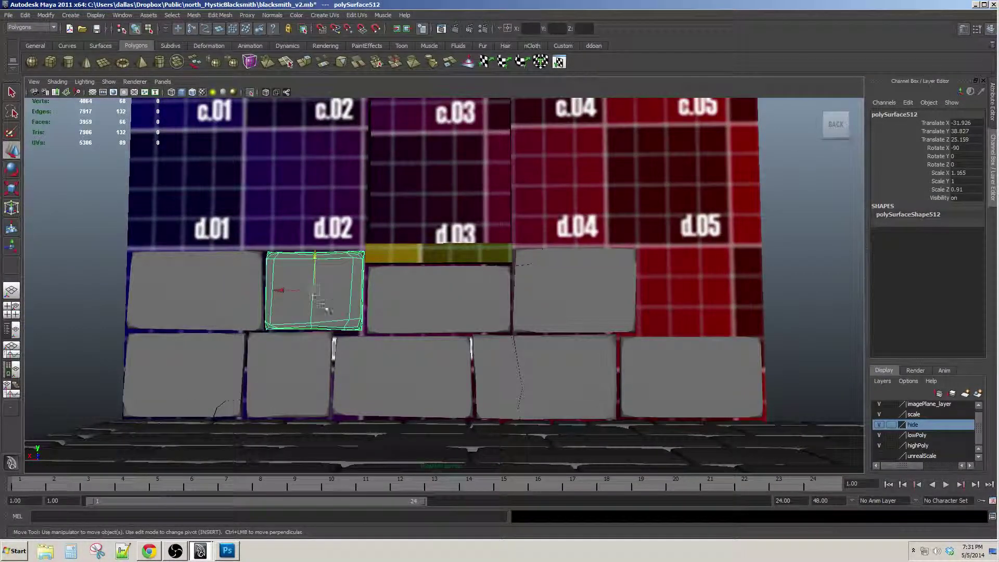
click(192, 291)
alt+middle_drag(368, 304, 346, 295)
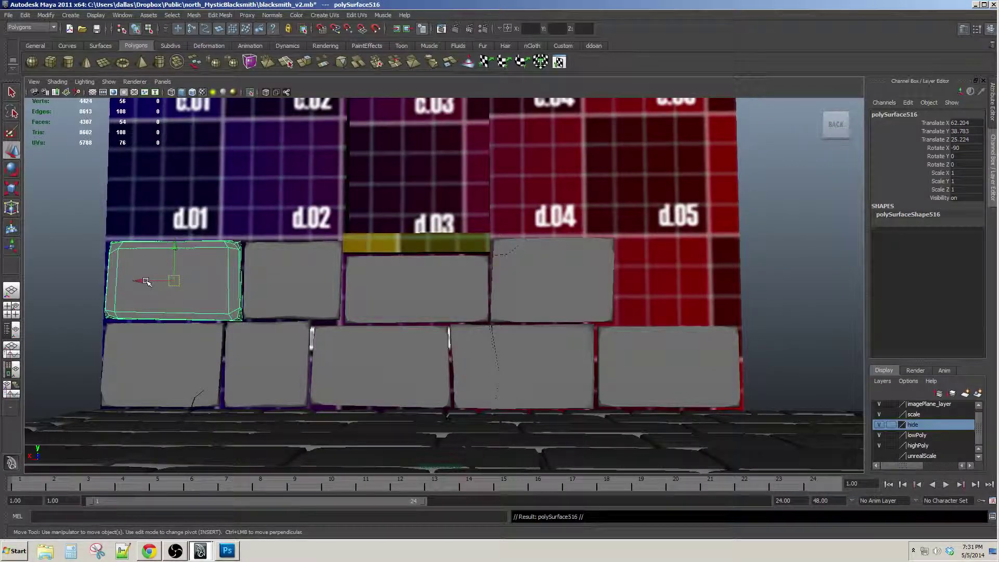
drag(146, 281, 657, 269)
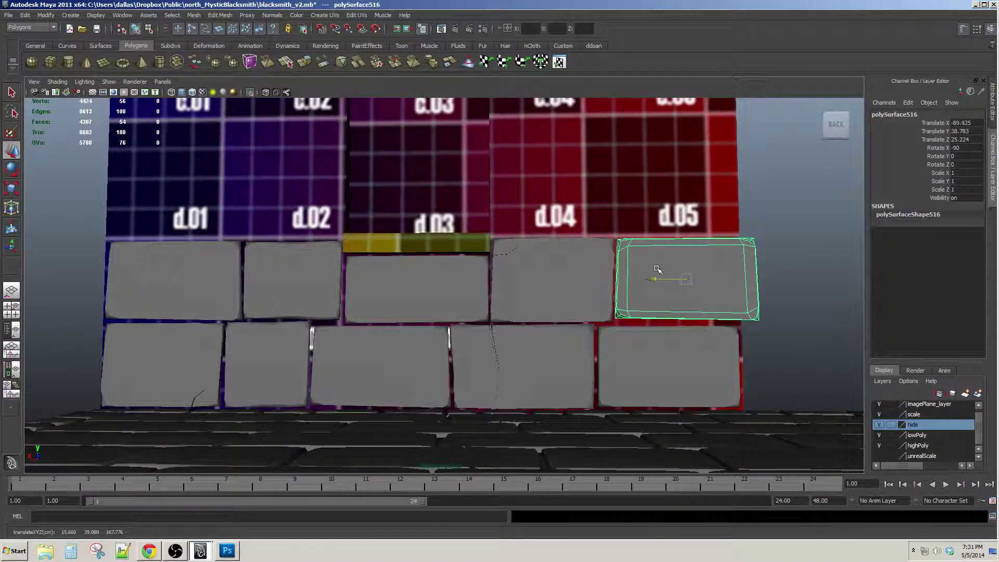
scroll(657, 269, up, 2)
alt+middle_drag(657, 269, 582, 285)
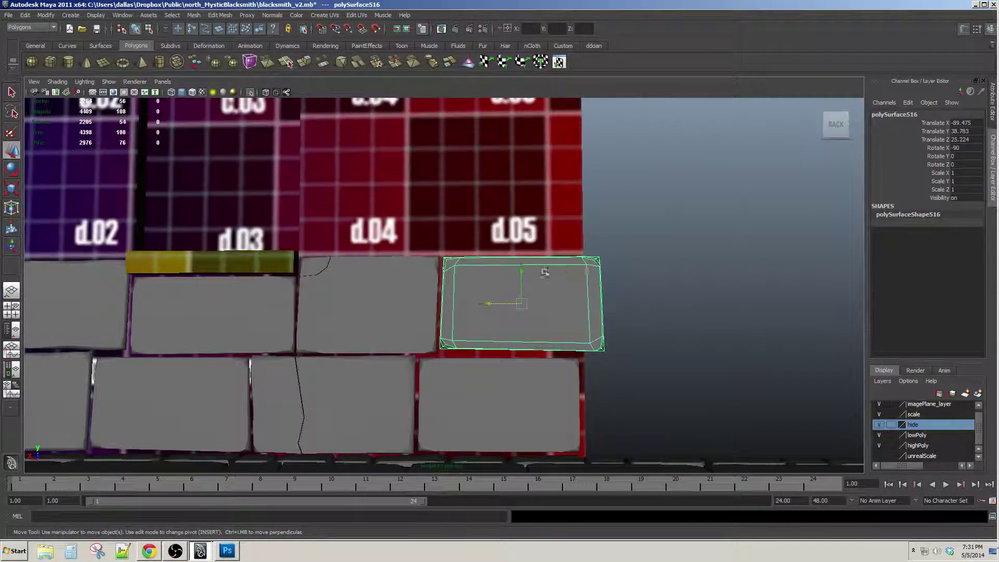
Pull the outer vertices of the stone under d.05 in to the wall's edge, and adjust its lower vertices
key(F8)
drag(642, 364, 564, 249)
drag(561, 305, 540, 302)
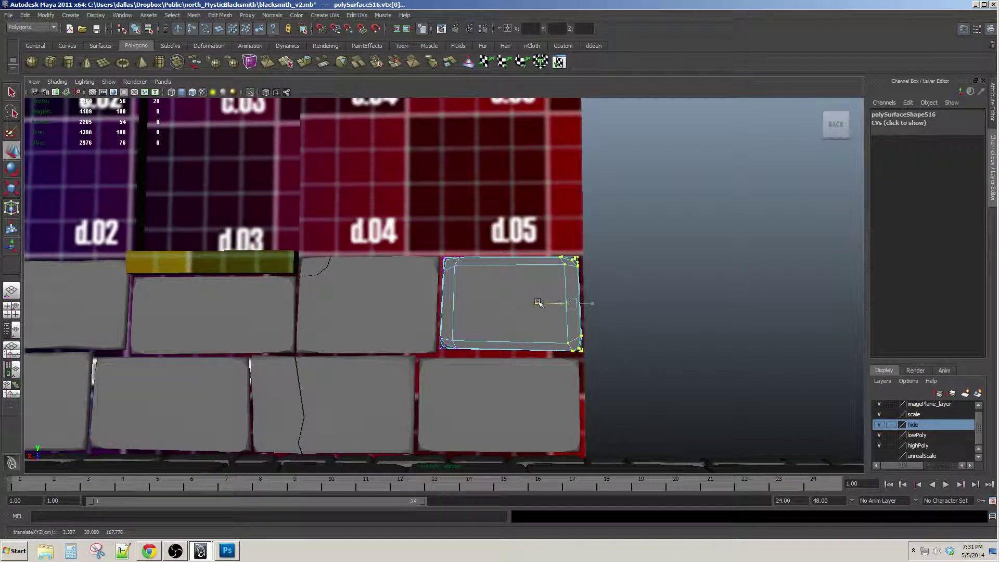
scroll(712, 401, up, 1)
drag(422, 335, 611, 383)
drag(517, 316, 562, 344)
key(F8)
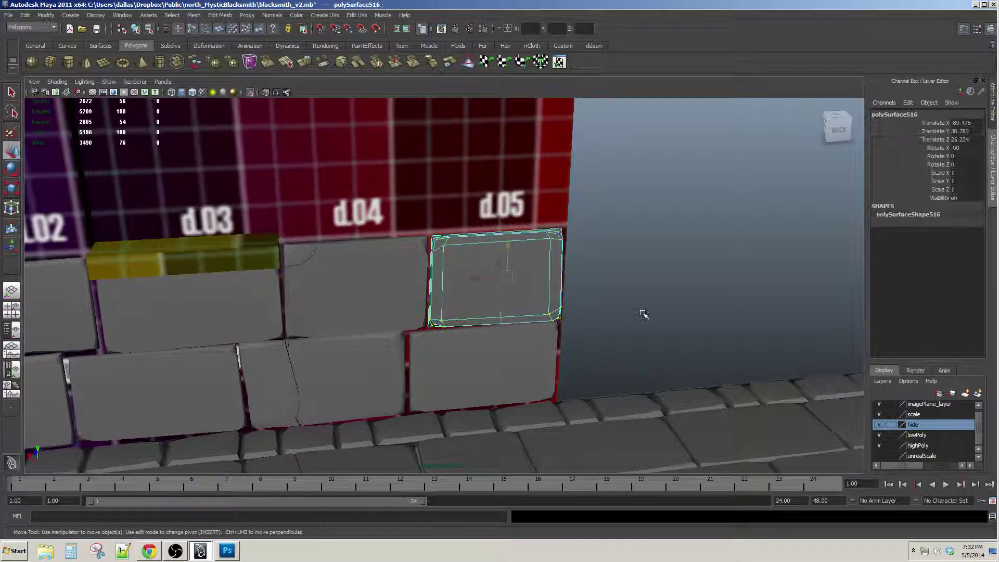
click(642, 312)
Examine both stone rows against the window opening and the grid squares of the whole wall
alt+middle_drag(642, 313, 749, 297)
alt+right_drag(750, 296, 542, 316)
alt+drag(542, 316, 573, 313)
alt+right_drag(573, 312, 532, 307)
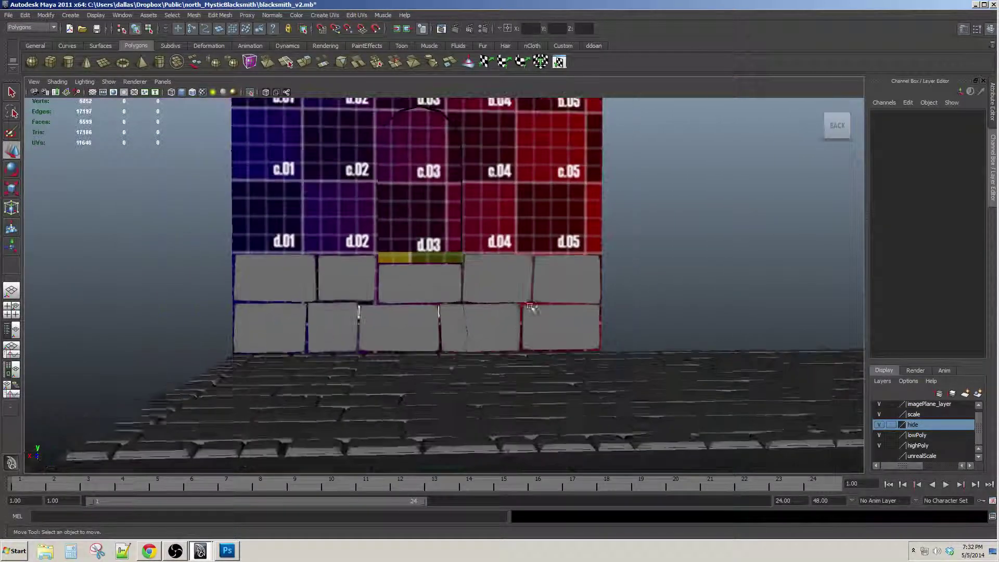
alt+drag(532, 307, 495, 312)
alt+middle_drag(495, 311, 588, 324)
alt+right_drag(588, 324, 526, 324)
alt+middle_drag(526, 323, 487, 372)
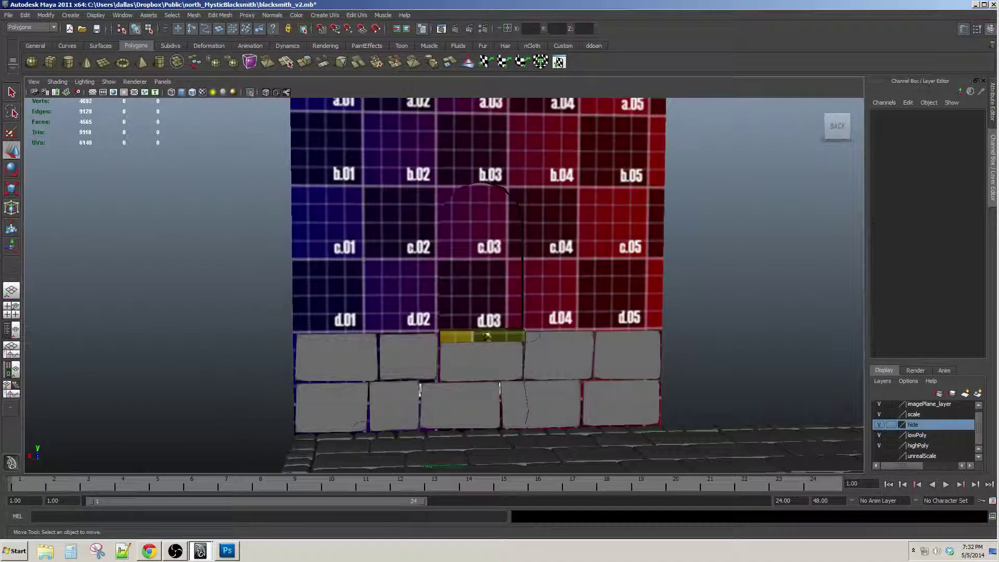
alt+right_drag(403, 387, 454, 404)
Duplicate the narrow first-row stone and raise the copy to the third row beside the window, at Translate X -34.164, Y 63.815
click(401, 386)
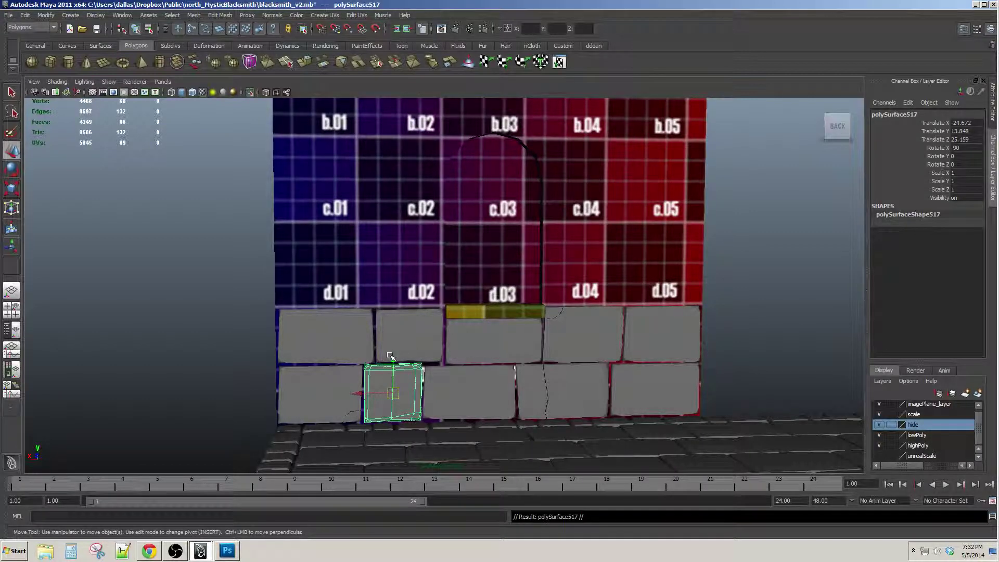
drag(391, 356, 396, 240)
alt+right_drag(397, 241, 443, 283)
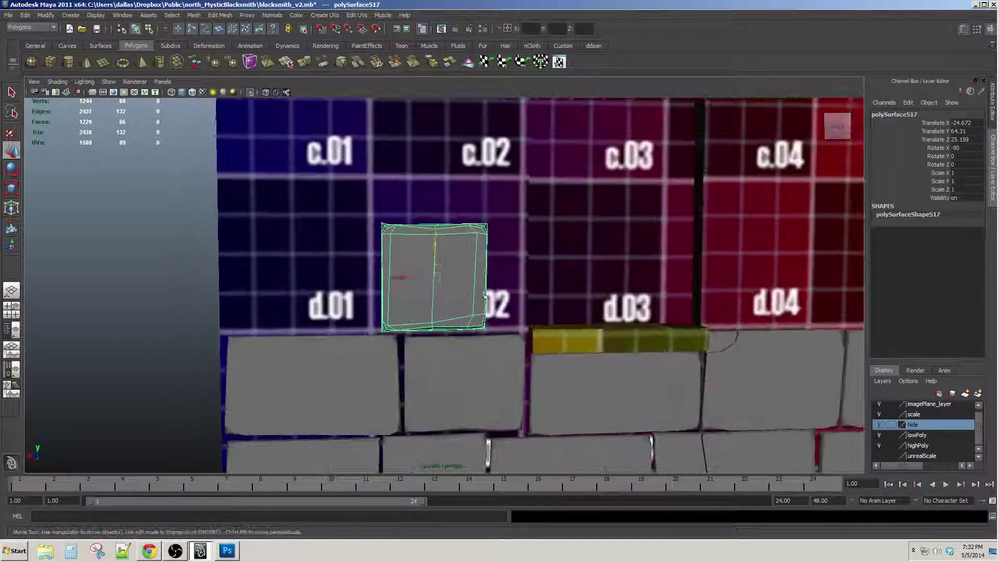
drag(399, 276, 445, 304)
drag(473, 246, 474, 248)
alt+middle_drag(474, 248, 496, 252)
Duplicate the third-row stone to the wall's outer end at d.01, at Translate X 12.261, and rotate the copy to Rotate Z -90
key(ctrl+d)
drag(441, 280, 263, 290)
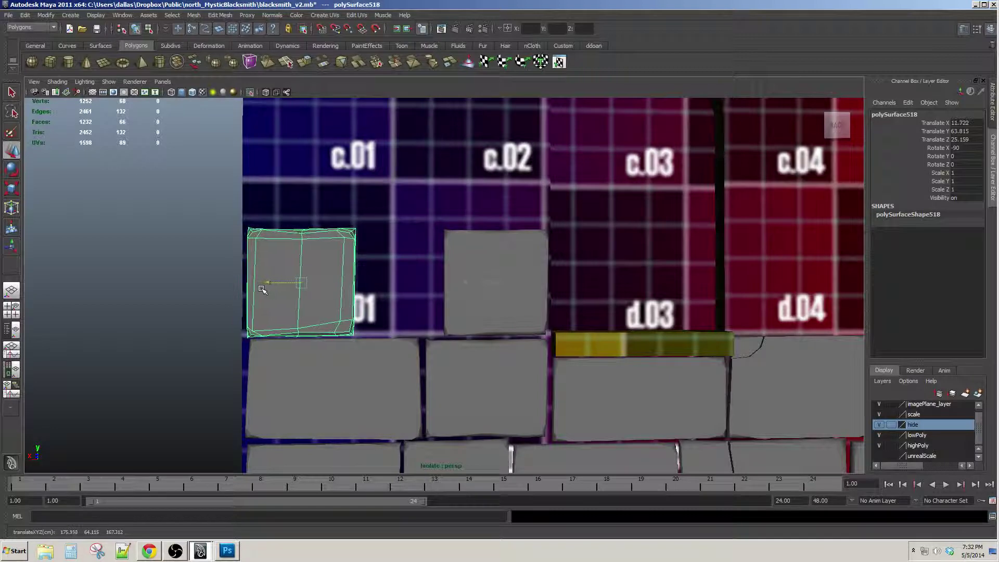
scroll(262, 290, down, 3)
scroll(377, 303, up, 1)
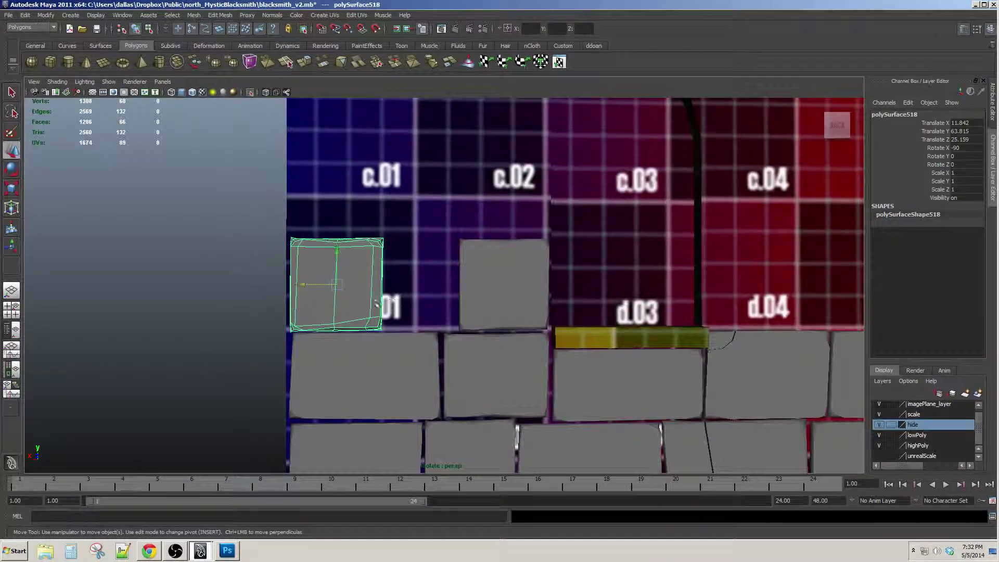
drag(303, 285, 300, 285)
key(e)
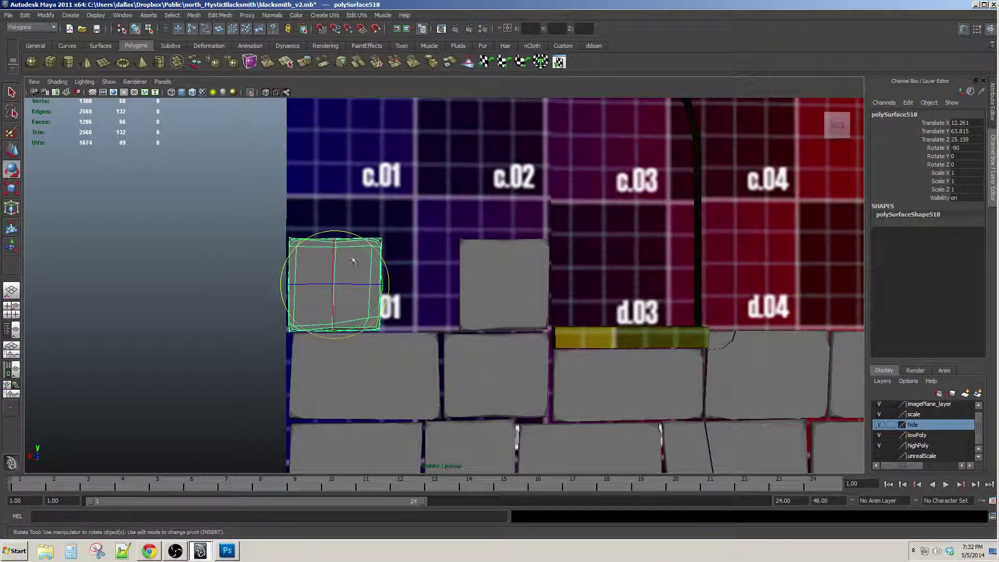
drag(366, 253, 270, 233)
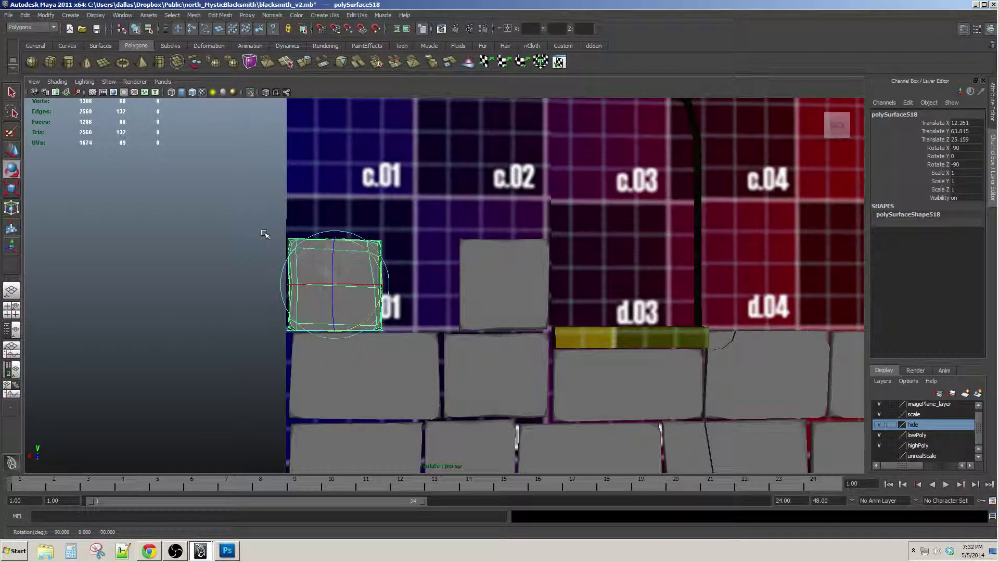
scroll(265, 234, up, 1)
Duplicate the rotated third-row end stone and slide one copy into the gap beside it at Translate X -13.246
key(w)
alt+middle_drag(357, 309, 396, 333)
key(ctrl+d)
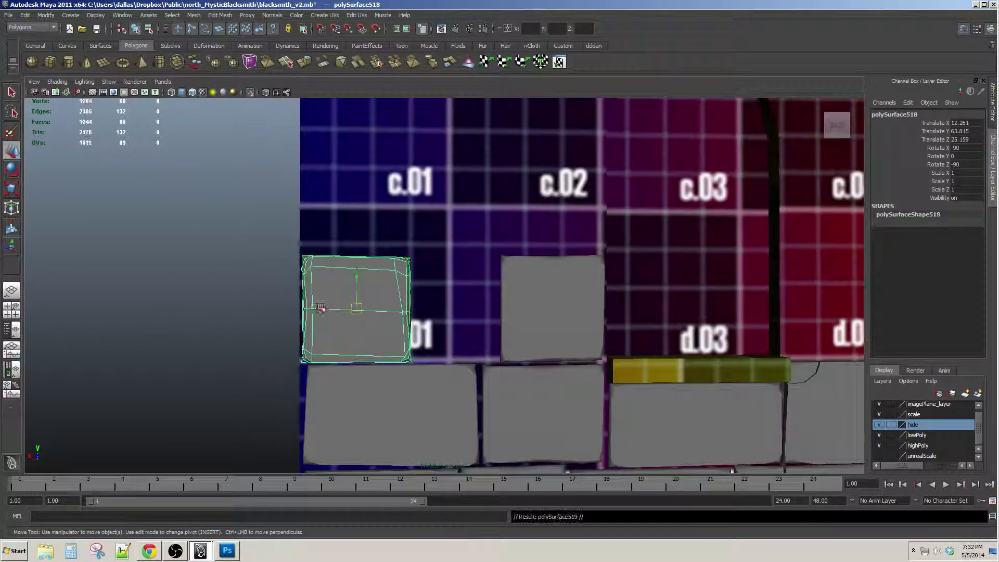
click(320, 309)
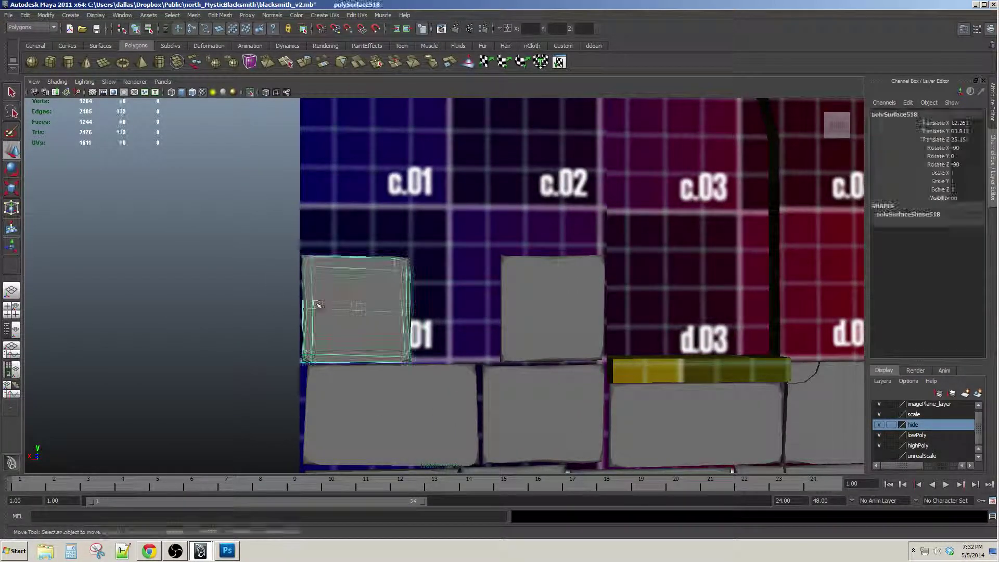
drag(320, 308, 432, 311)
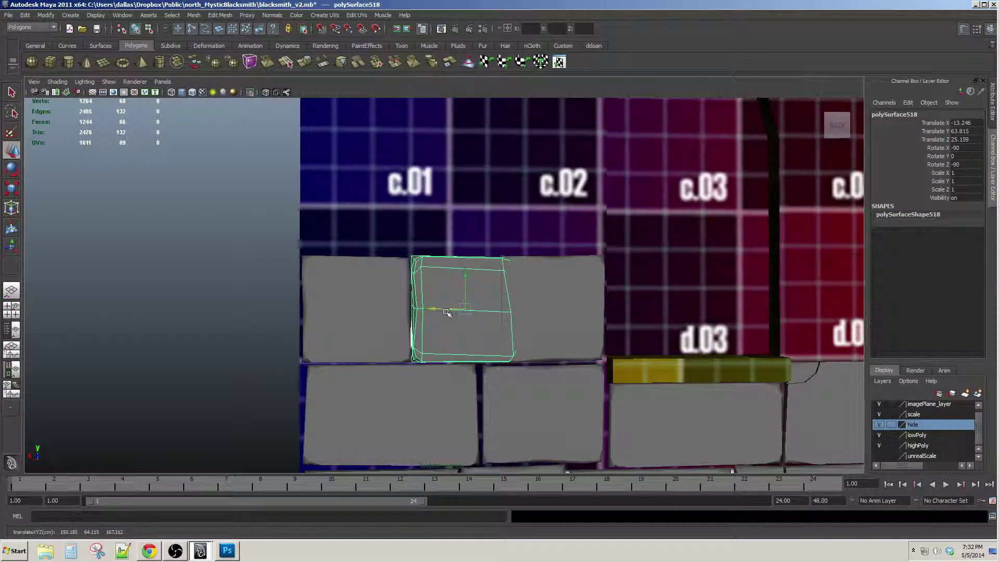
Narrow the middle third-row stone by moving its window-side vertices inward until it clears the adjacent stone
click(464, 238)
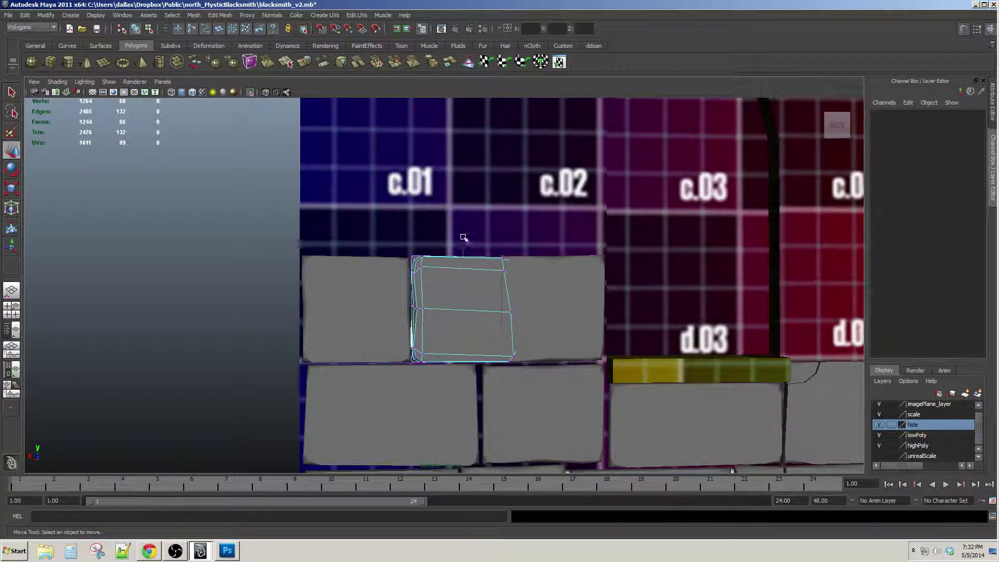
drag(463, 237, 537, 336)
drag(479, 310, 480, 347)
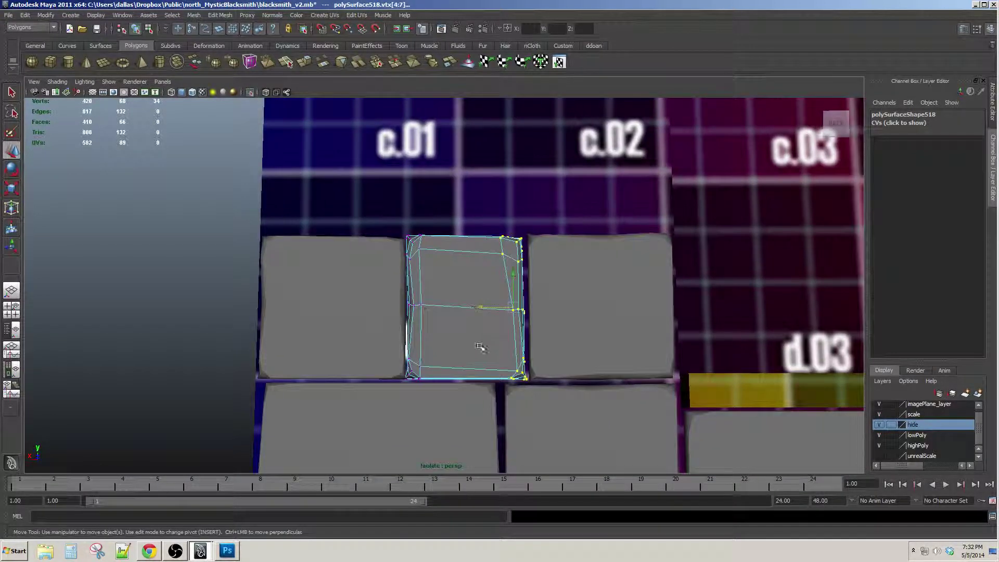
key(F8)
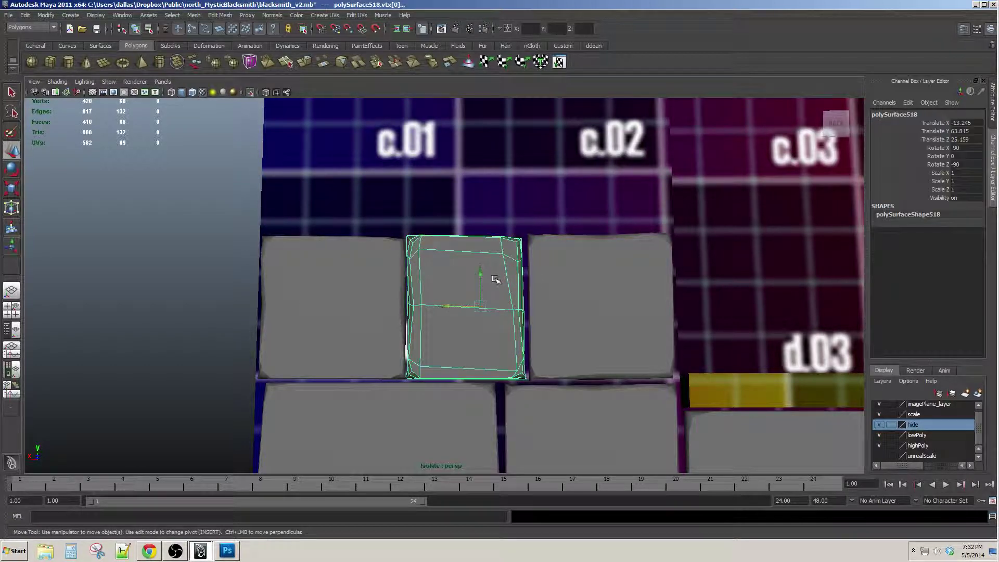
click(179, 282)
key(a)
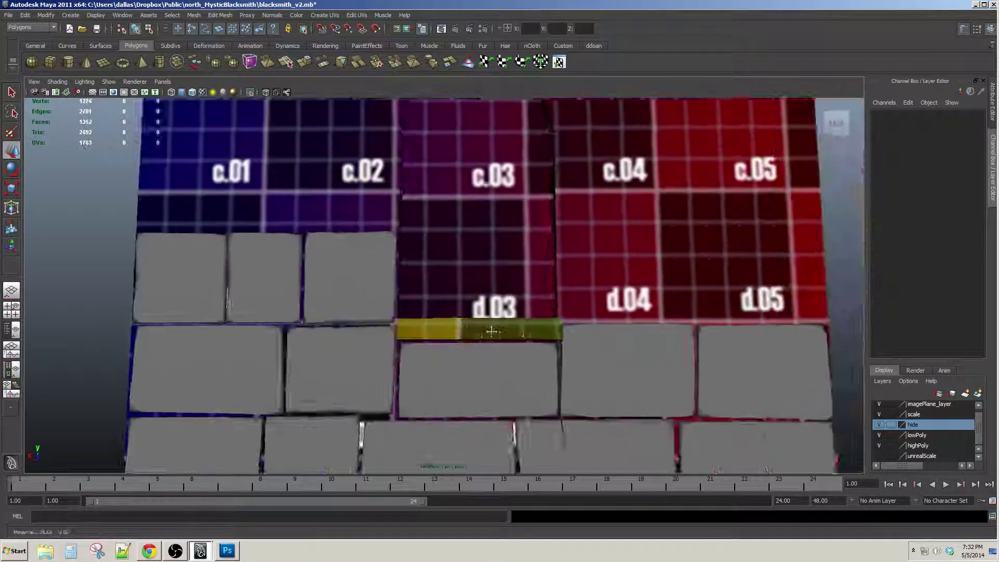
Duplicate the third-row stone beside the window at d.02 and slide the copy across the opening to d.04, at Translate X -103.402
alt+middle_drag(577, 349, 580, 311)
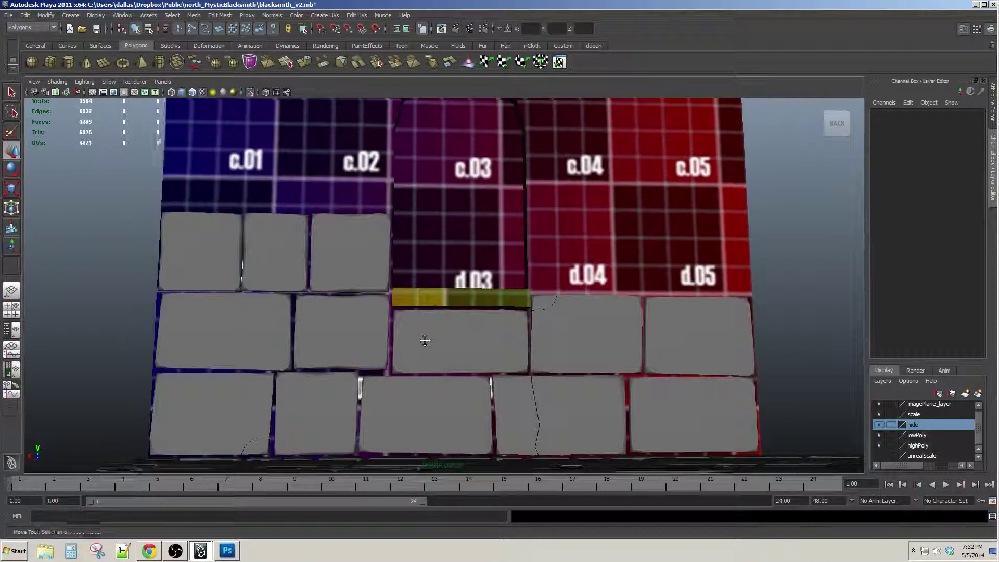
alt+middle_drag(368, 333, 397, 321)
click(369, 260)
alt+middle_drag(459, 256, 435, 265)
key(ctrl+d)
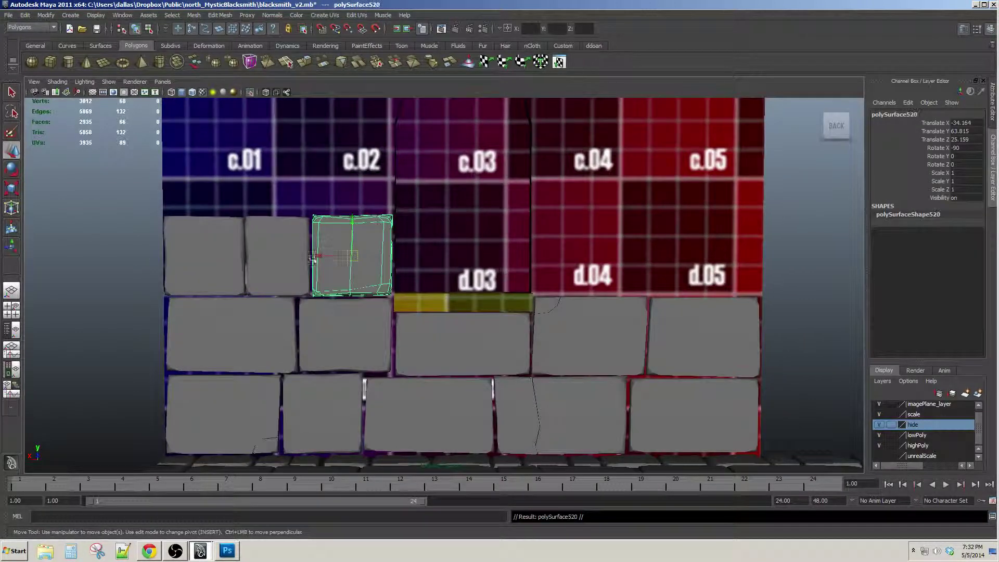
drag(320, 255, 539, 254)
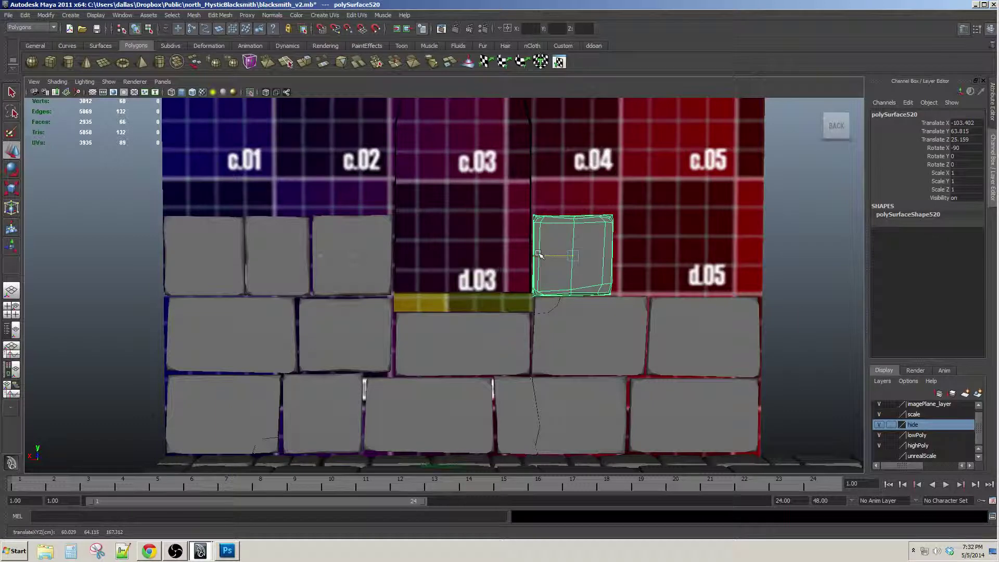
alt+middle_drag(545, 268, 522, 235)
Duplicate the first-row end stone on the d.05 side and raise the copy to the third row at the wall's edge
click(658, 392)
alt+middle_drag(658, 391, 654, 409)
key(ctrl+d)
drag(665, 366, 663, 205)
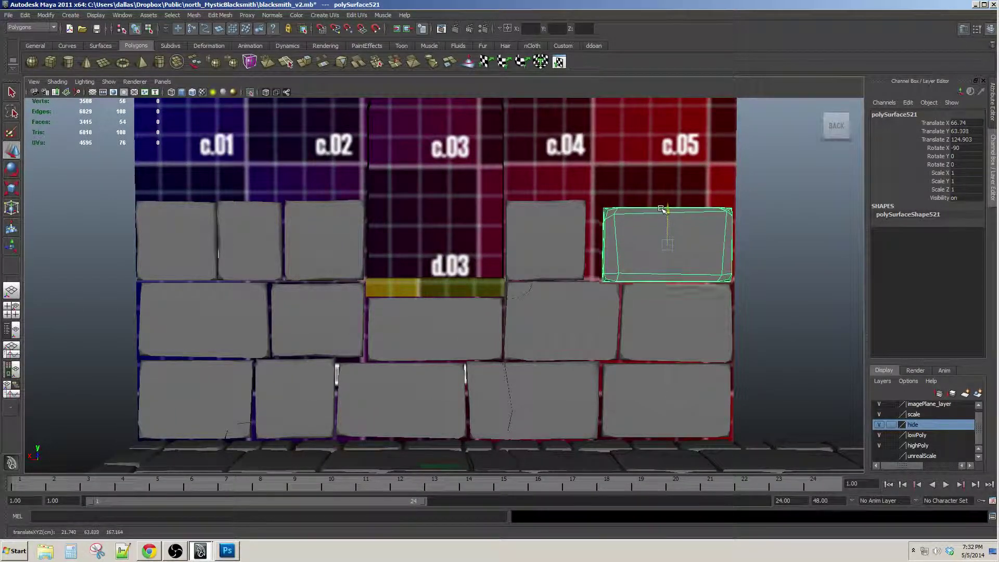
Widen the third-row end stone under c.05 by moving its window-side vertices toward the neighbouring stone and its outer vertices toward the wall's edge
scroll(528, 300, up, 5)
alt+middle_drag(528, 301, 529, 328)
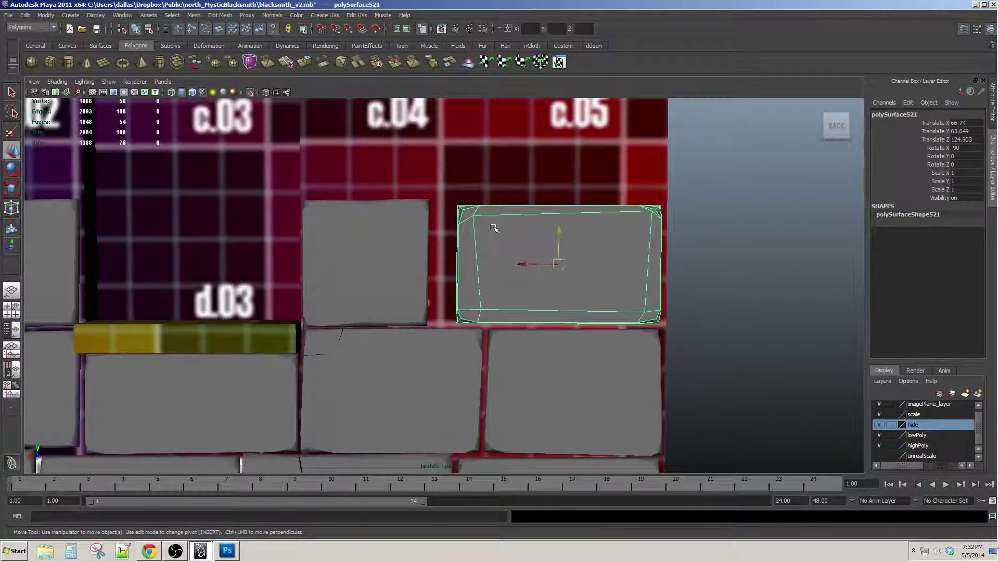
right_drag(493, 225, 467, 226)
drag(446, 196, 489, 336)
alt+middle_drag(482, 271, 492, 278)
drag(448, 271, 420, 274)
alt+middle_drag(691, 270, 637, 291)
drag(577, 217, 713, 404)
alt+middle_drag(697, 369, 665, 370)
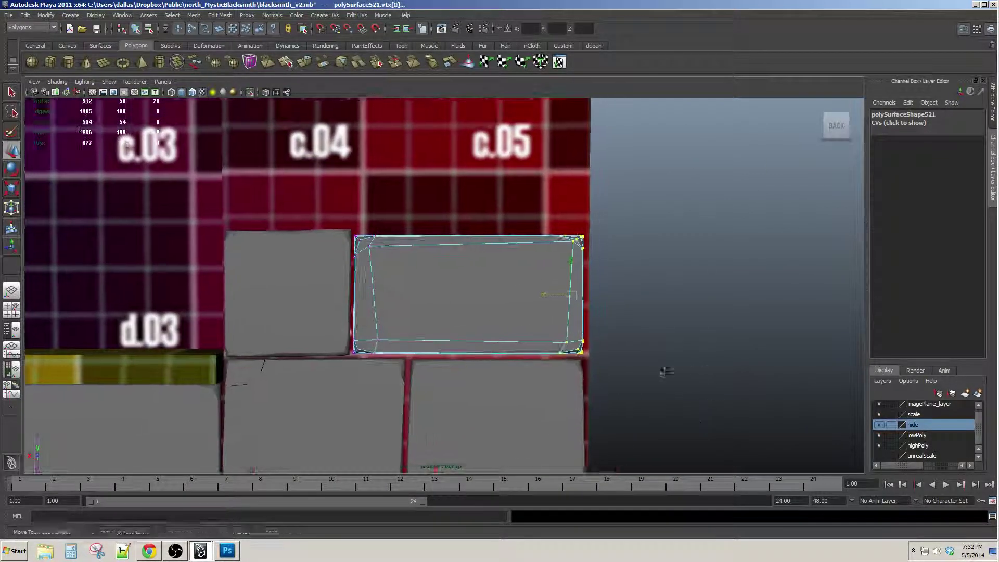
drag(540, 295, 544, 295)
click(663, 352)
Examine the third-row stones on both sides of the window and the grid area around its arch
alt+right_drag(657, 353, 562, 357)
alt+middle_drag(562, 357, 682, 321)
alt+right_drag(681, 322, 529, 342)
alt+middle_drag(500, 340, 567, 349)
alt+right_drag(567, 349, 608, 373)
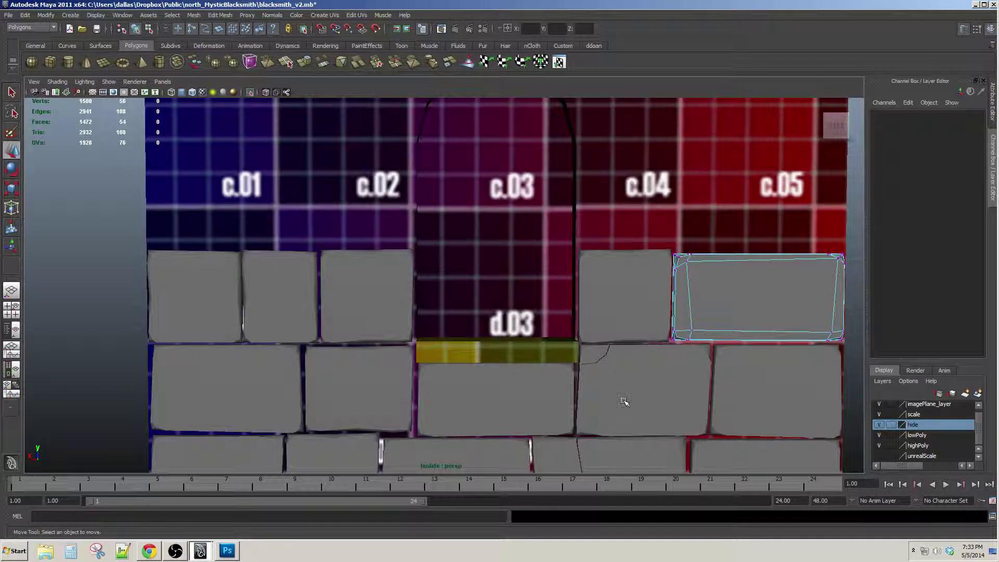
alt+middle_drag(481, 329, 550, 268)
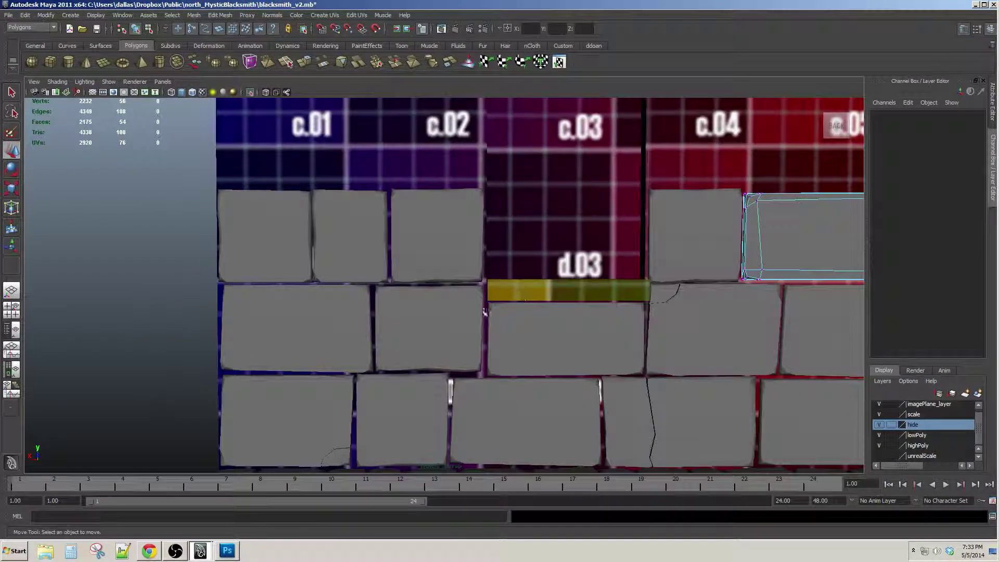
click(429, 214)
alt+middle_drag(429, 210, 458, 271)
alt+drag(458, 271, 439, 296)
alt+middle_drag(442, 280, 449, 334)
alt+middle_drag(621, 230, 628, 291)
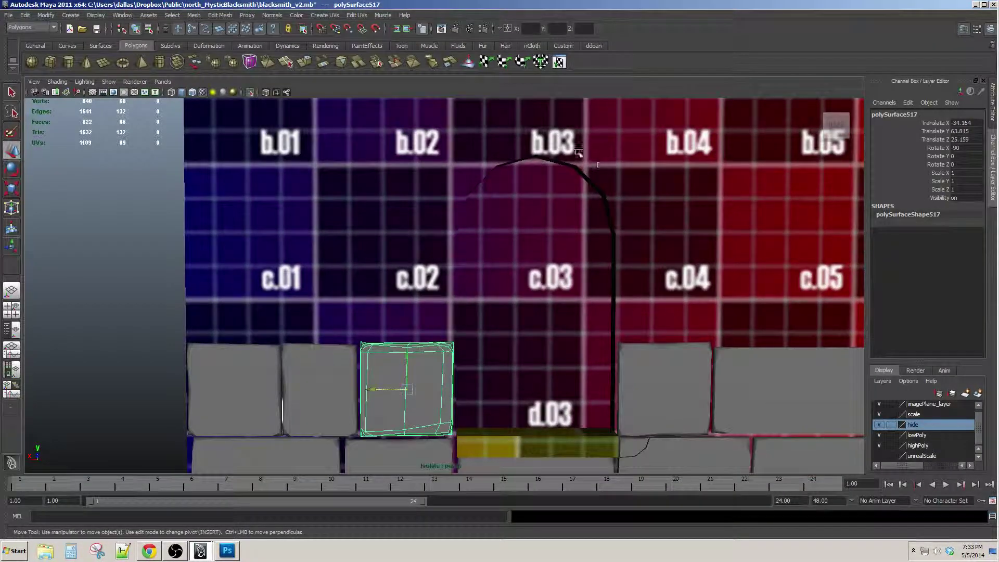
alt+middle_drag(451, 250, 469, 227)
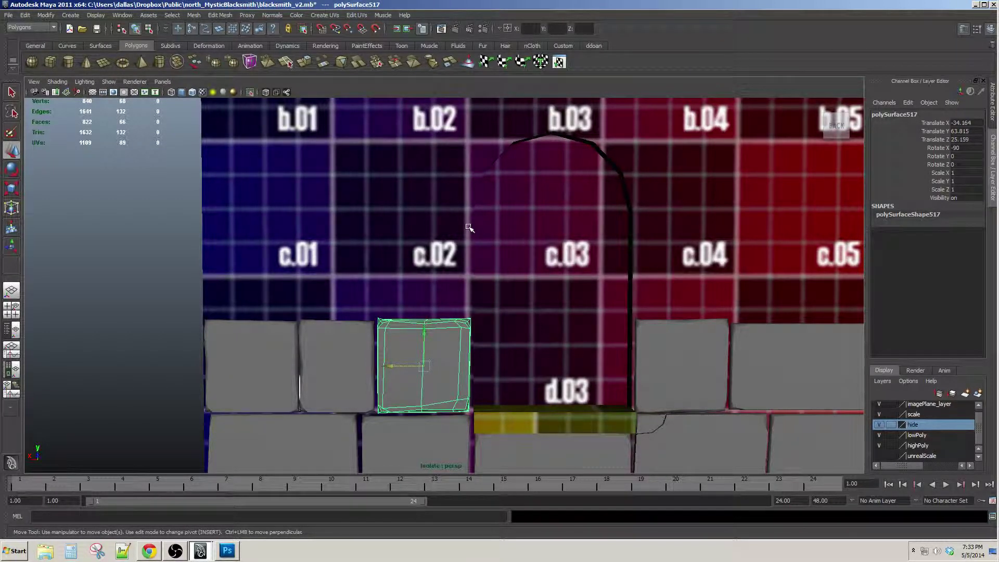
alt+middle_drag(651, 311, 520, 223)
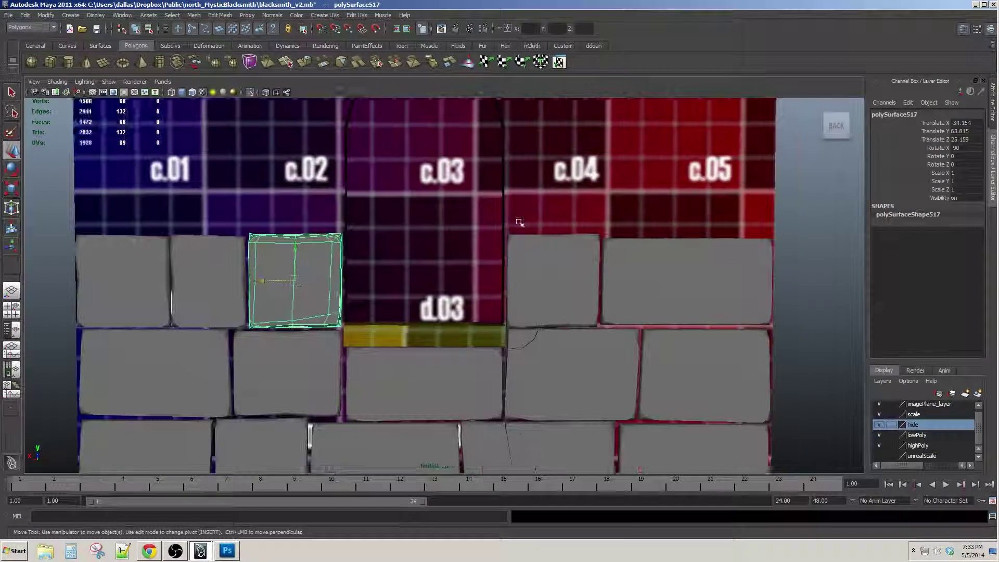
scroll(544, 257, down, 1)
alt+middle_drag(541, 261, 660, 266)
scroll(520, 276, up, 1)
alt+middle_drag(515, 277, 552, 249)
scroll(552, 249, down, 4)
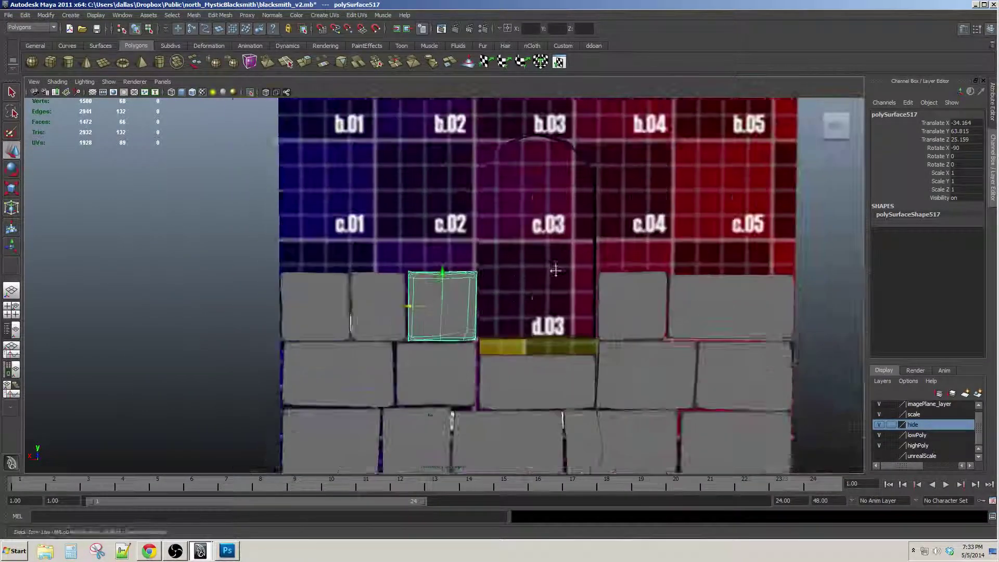
scroll(522, 348, up, 3)
scroll(522, 348, up, 5)
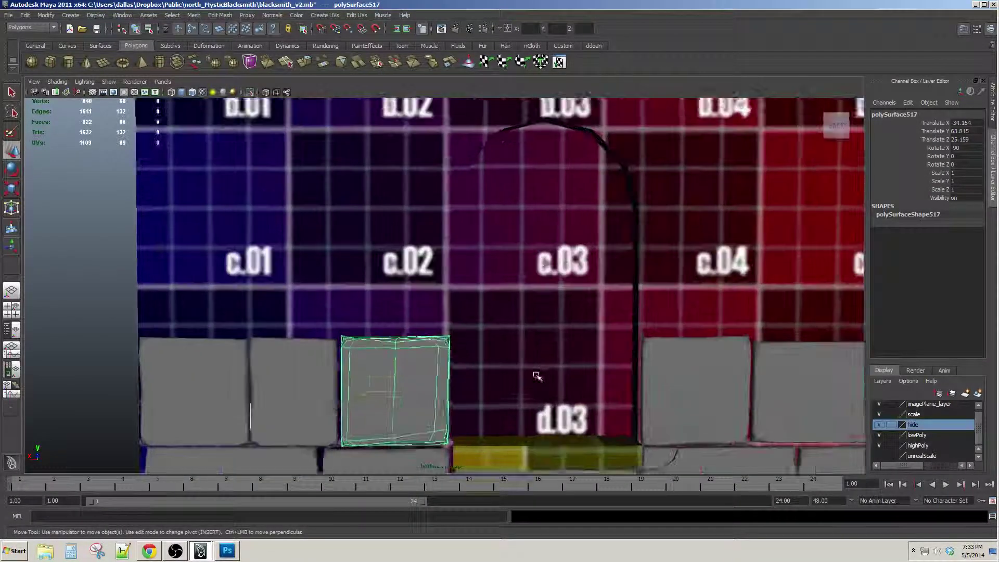
alt+middle_drag(445, 261, 455, 241)
alt+middle_drag(663, 352, 642, 270)
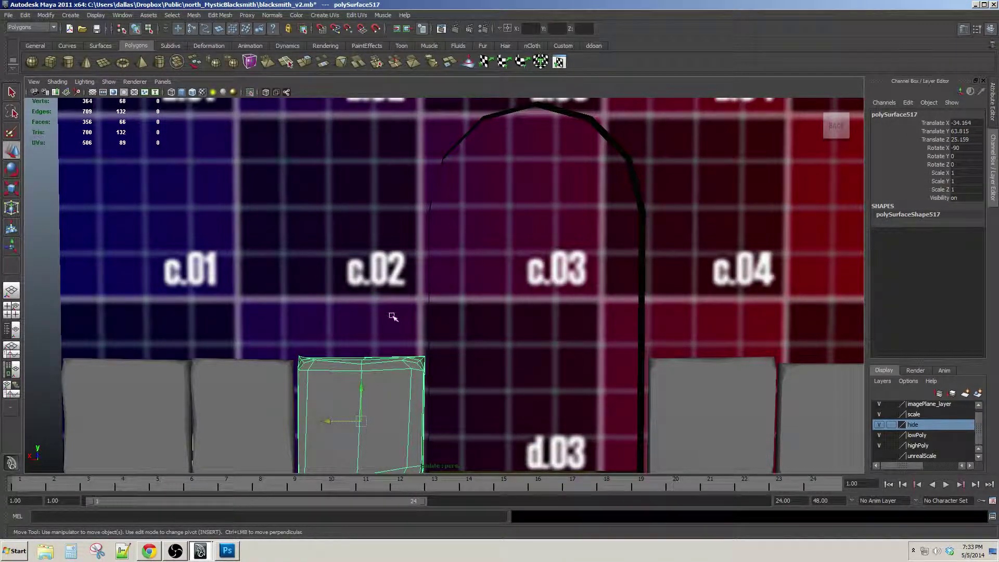
scroll(393, 316, down, 6)
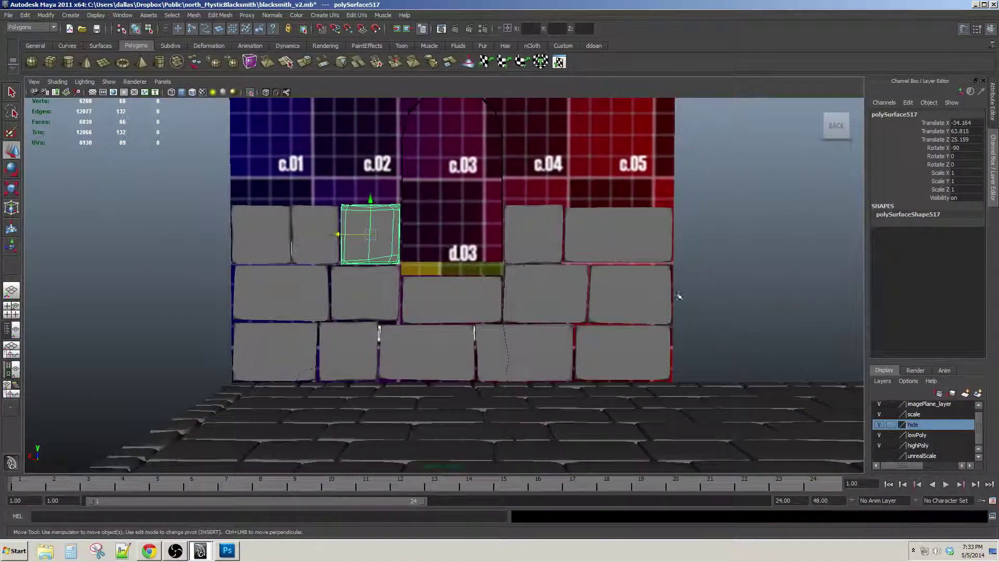
key(f)
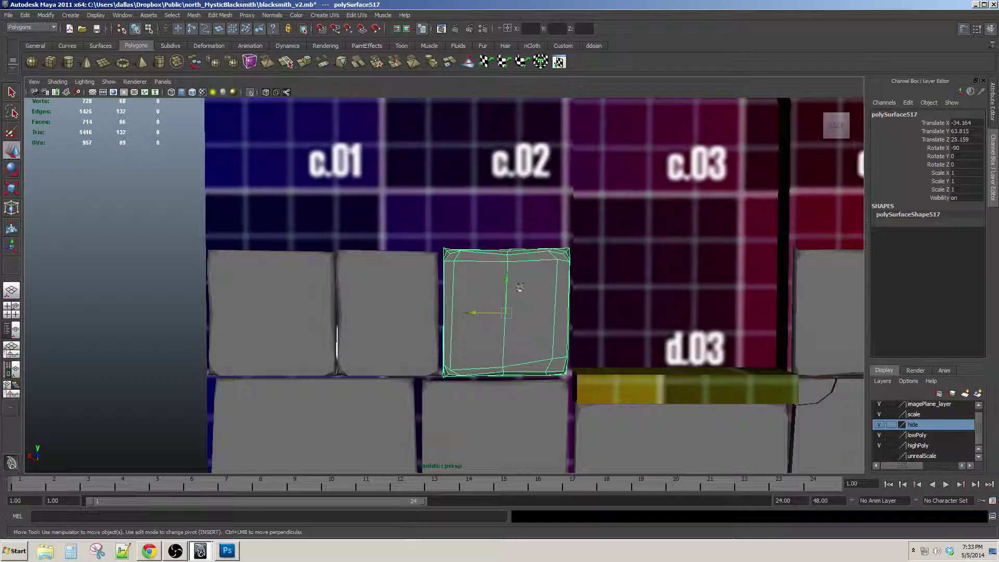
alt+middle_drag(703, 269, 361, 273)
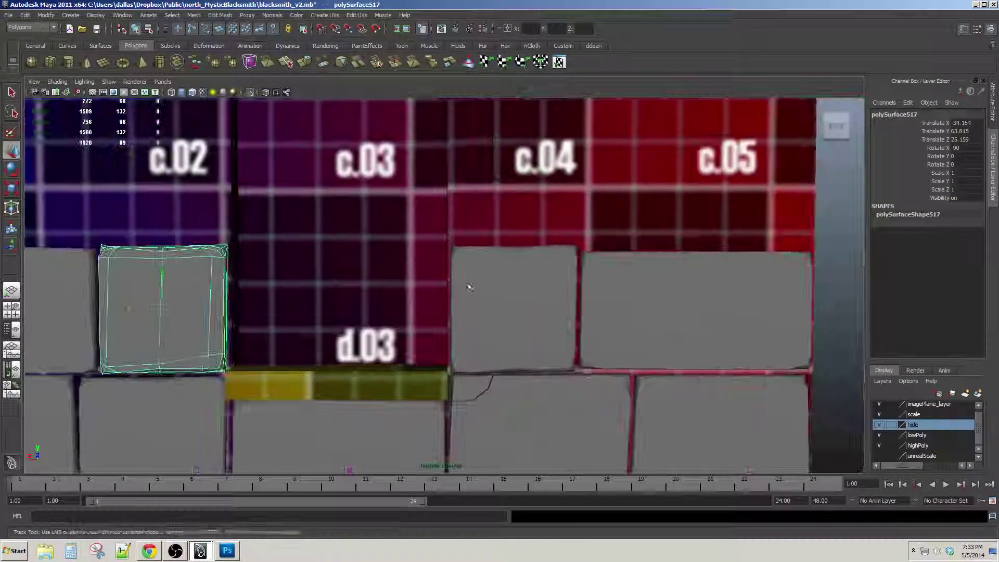
Duplicate the wide third-row end stone under c.05 and raise the copy into the fourth row at Translate Y 89.64
click(607, 268)
alt+middle_drag(603, 272, 578, 276)
click(525, 275)
scroll(589, 321, up, 1)
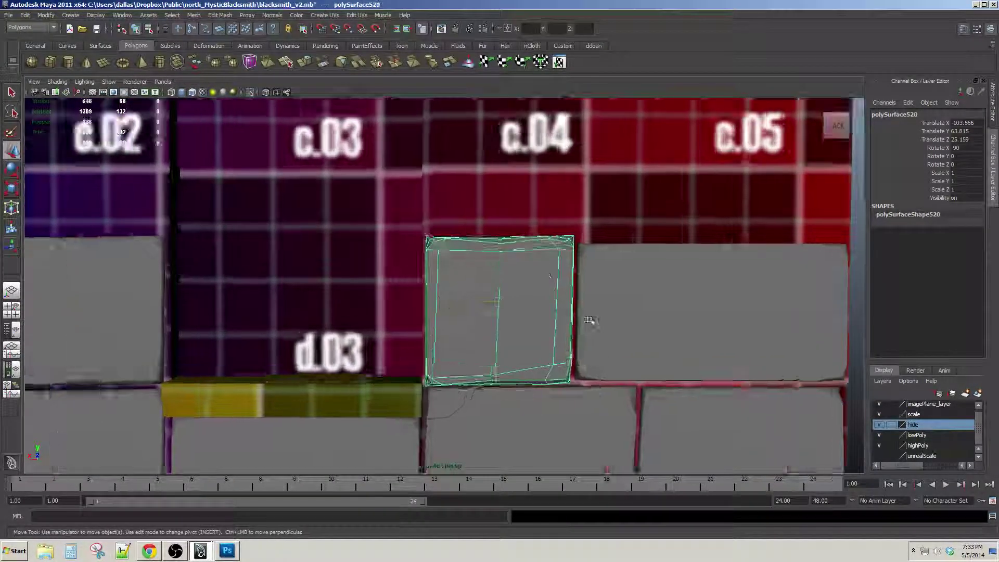
scroll(588, 321, down, 1)
click(639, 289)
alt+middle_drag(685, 262, 671, 304)
key(ctrl+d)
drag(669, 315, 659, 185)
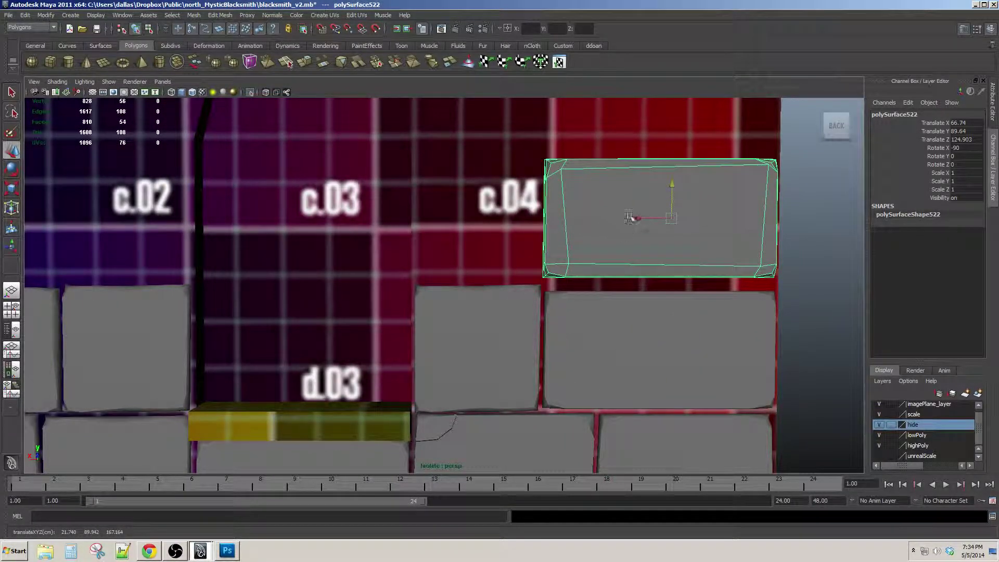
Turn the fourth-row copy to Rotate Z -180 and slide it toward the window over the joint below, at Translate X 84.3
drag(631, 218, 568, 234)
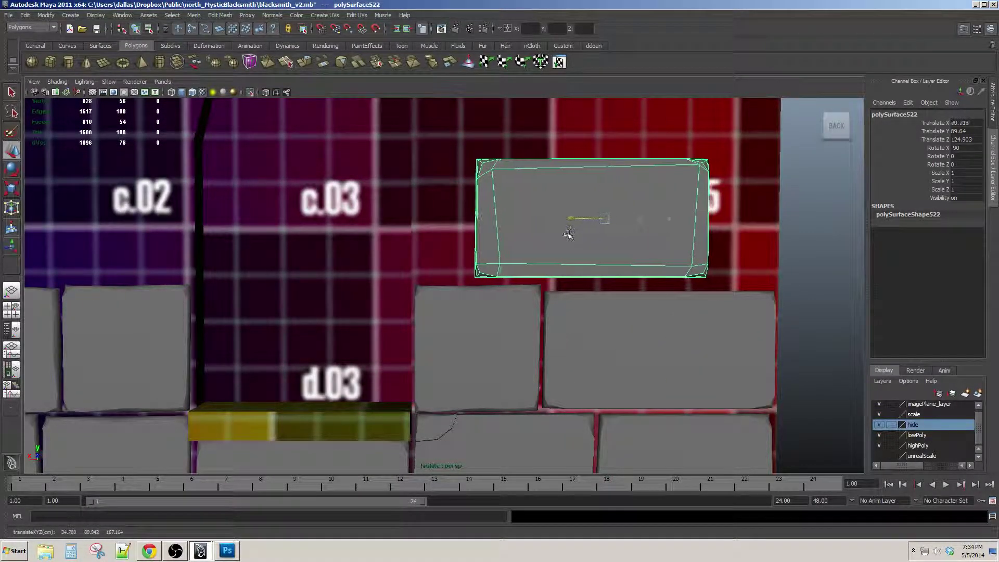
key(e)
drag(574, 187, 556, 327)
key(w)
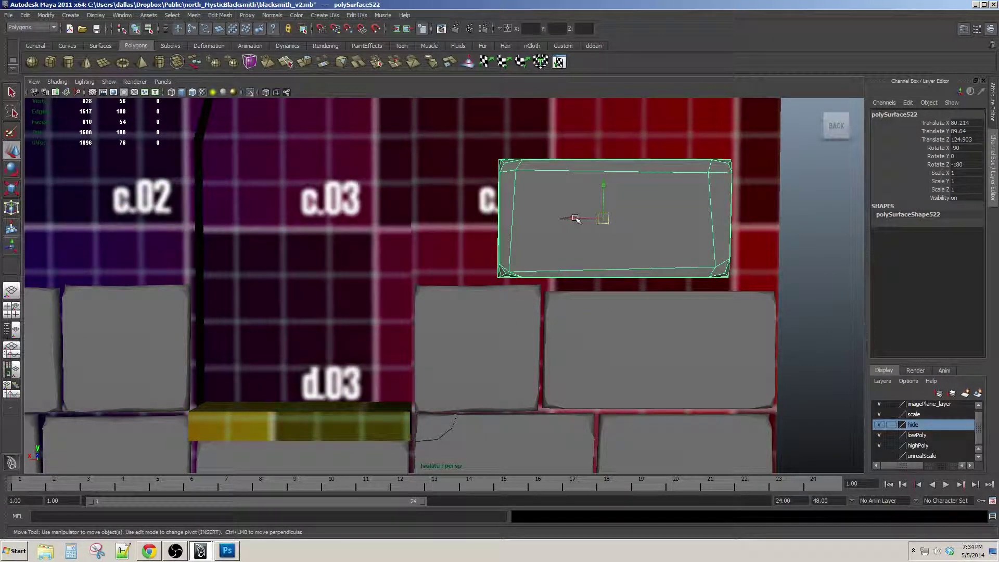
drag(575, 218, 556, 223)
drag(582, 184, 583, 187)
Raise the top vertices of the wide third-row end stone to match the height of the adjacent square stone
click(604, 311)
alt+middle_drag(633, 364, 600, 320)
right_drag(569, 295, 525, 286)
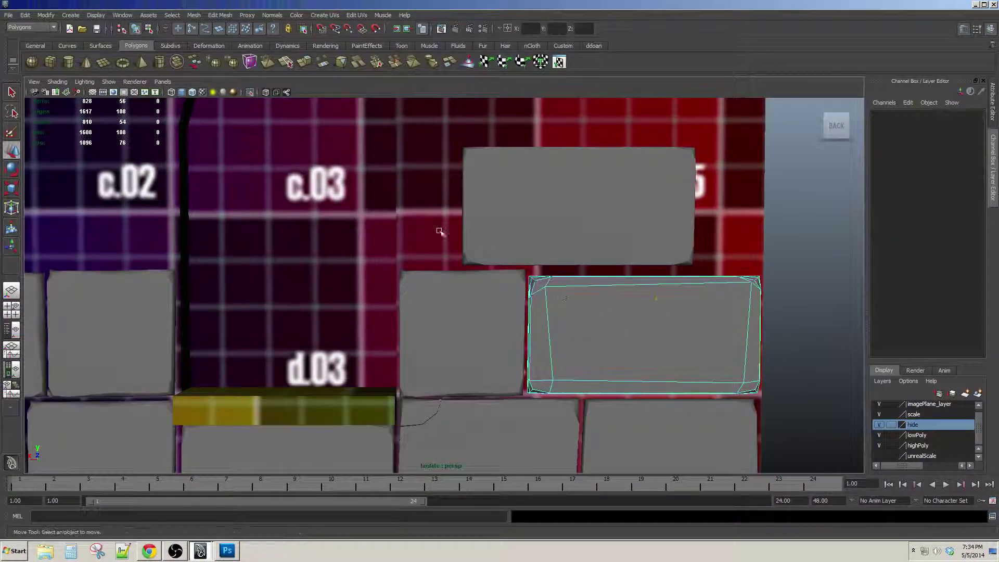
drag(438, 229, 821, 317)
alt+middle_drag(662, 266, 662, 278)
drag(647, 270, 647, 264)
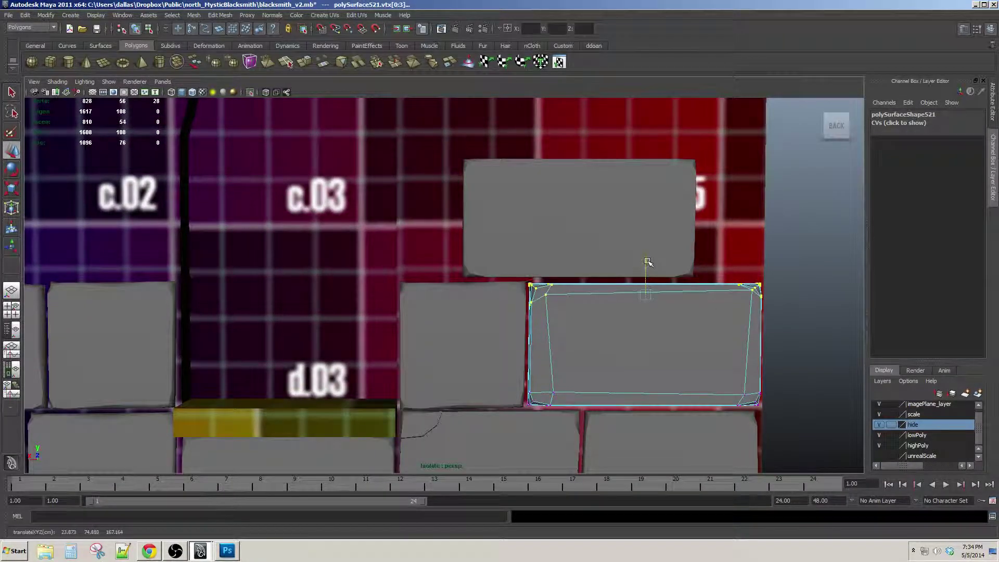
alt+middle_drag(647, 263, 630, 233)
click(774, 271)
Duplicate the square third-row stone at d.04 and move the copy to the fourth row's outer end, at Translate X -163.011 and Y 88.345
scroll(494, 314, down, 1)
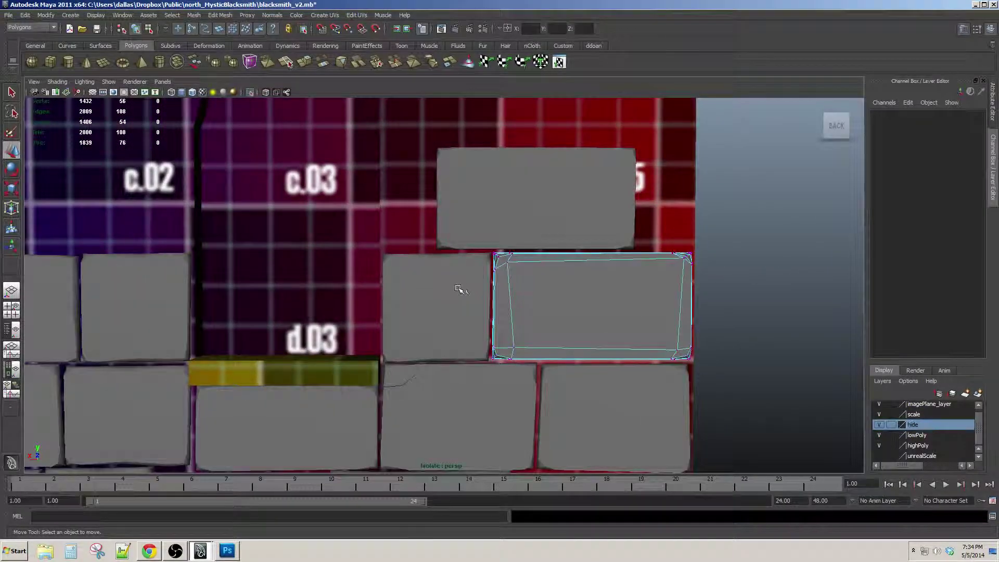
alt+middle_drag(460, 288, 515, 293)
click(515, 293)
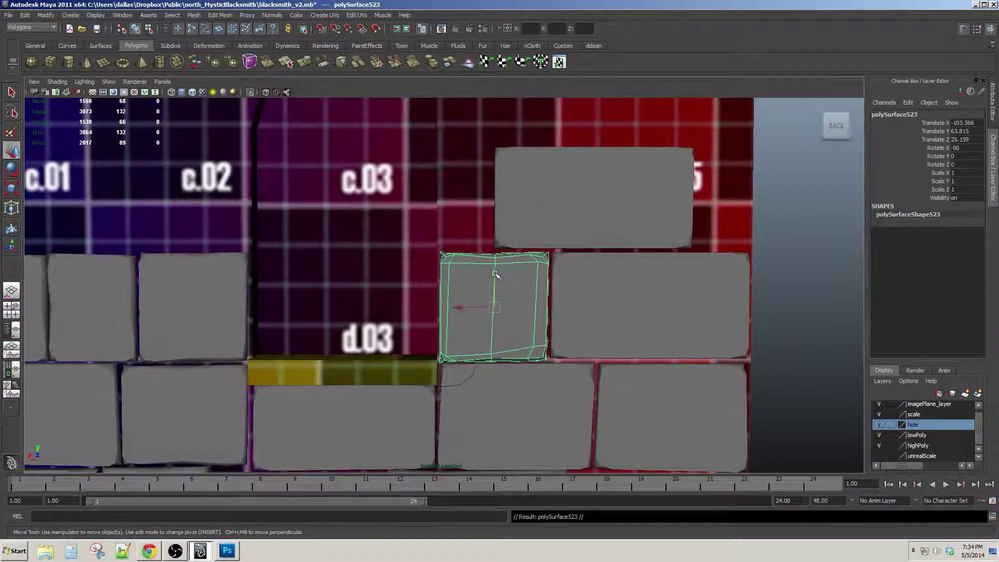
drag(495, 274, 478, 167)
drag(467, 202, 727, 196)
scroll(550, 274, up, 1)
alt+middle_drag(727, 196, 544, 283)
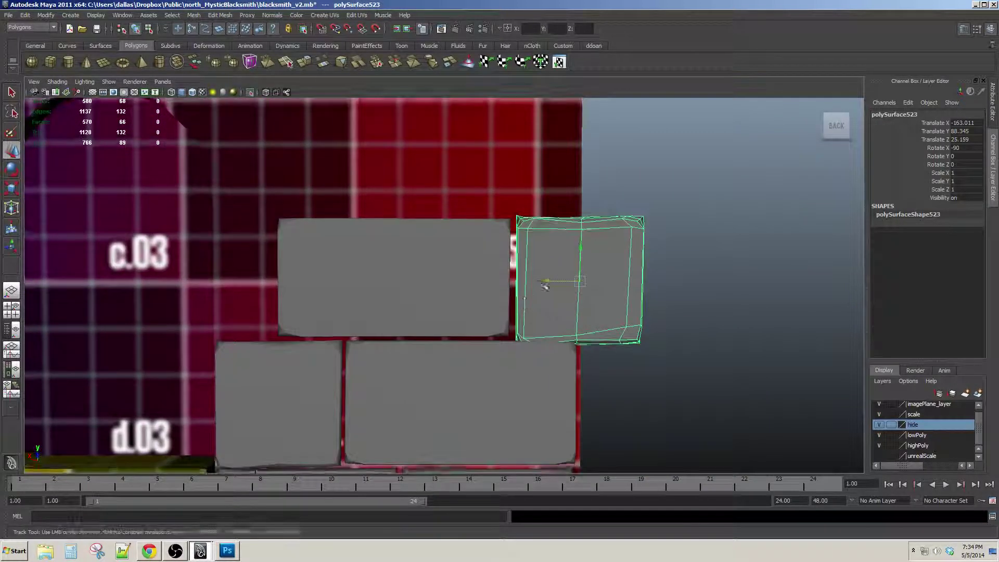
Scale the fourth-row end stone to Scale X 0.564 and Scale Z 0.898, fitting it between the wide stone and the wall's edge
key(r)
mouse_move(531, 283)
mouse_down()
mouse_move(549, 282)
mouse_move(512, 281)
mouse_up()
key(w)
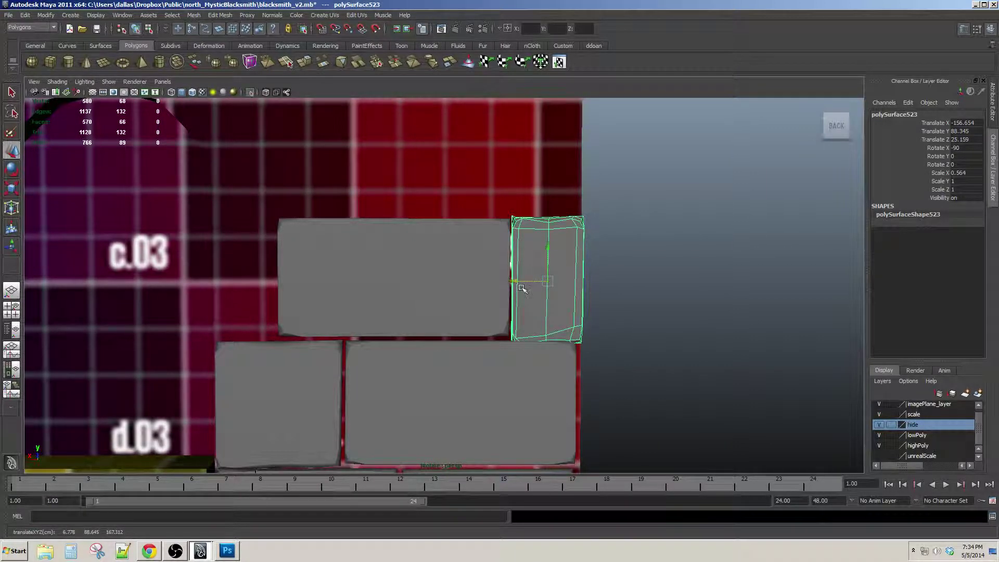
alt+middle_drag(522, 287, 527, 298)
alt+right_drag(527, 297, 539, 297)
key(r)
drag(566, 245, 565, 252)
click(609, 275)
Shift the wide fourth-row stone and the narrow end stone together slightly toward the window, with the wide stone at Translate X 85.439
click(574, 277)
shift+click(417, 290)
alt+middle_drag(412, 290, 485, 279)
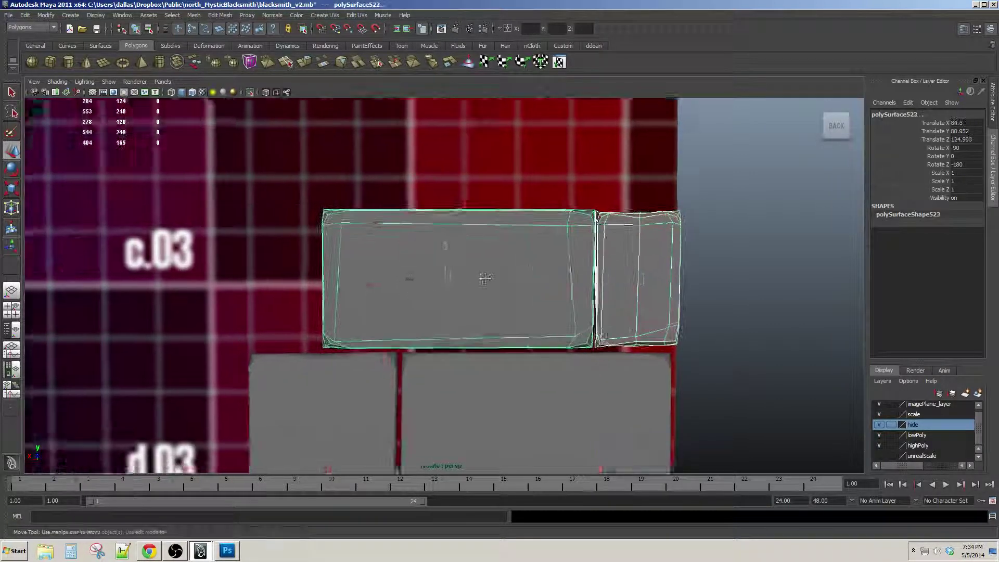
drag(428, 275, 423, 275)
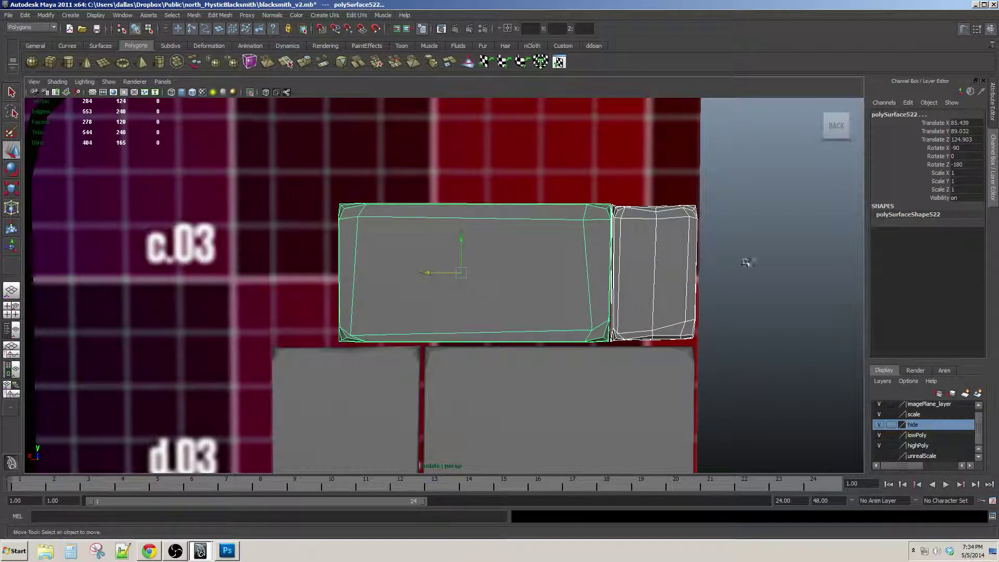
Duplicate the narrow fourth-row end stone and slide the copy to the window side of the row, at Translate X -97.717
click(671, 268)
alt+middle_drag(574, 279, 695, 269)
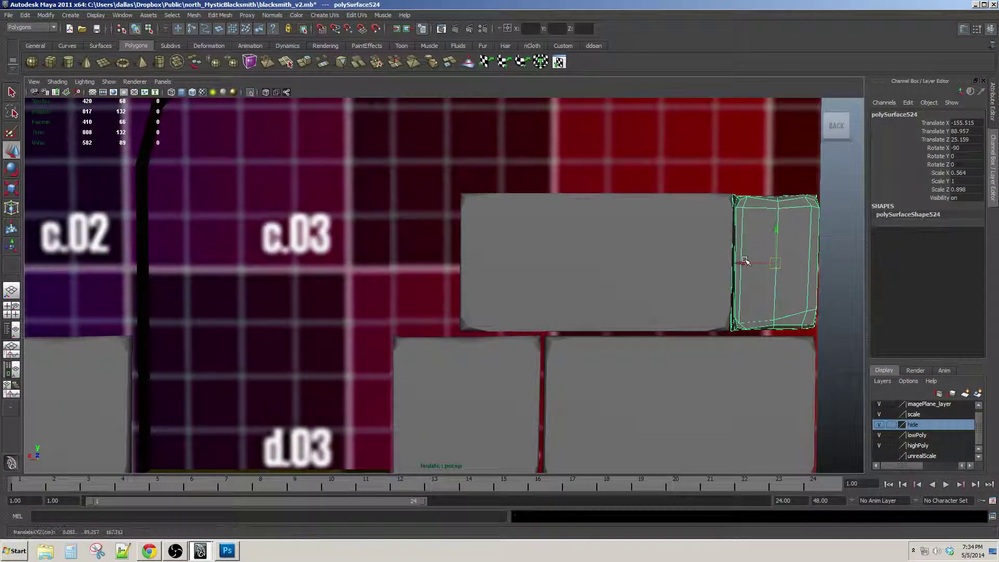
drag(742, 260, 402, 276)
alt+middle_drag(461, 282, 503, 305)
scroll(488, 293, up, 1)
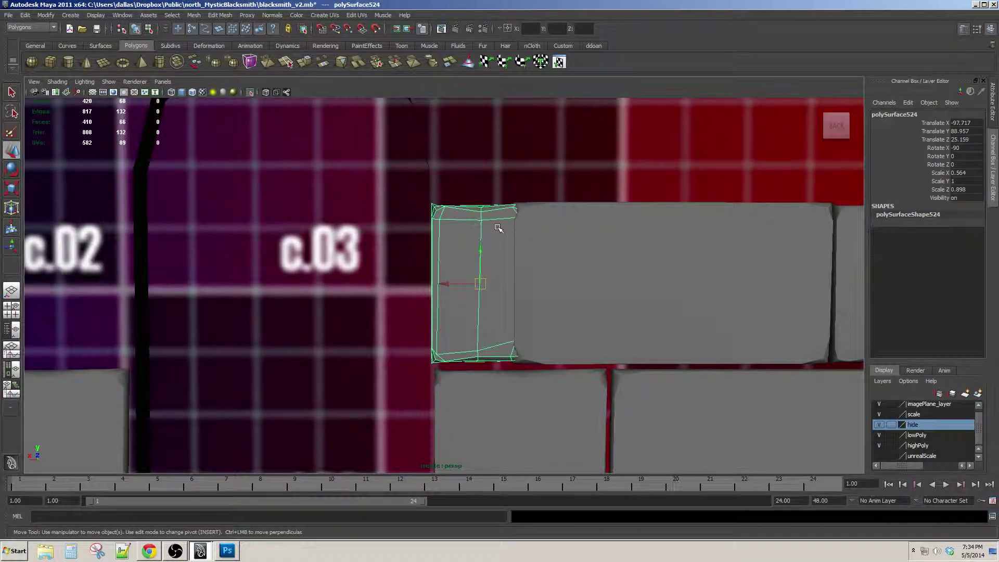
key(F8)
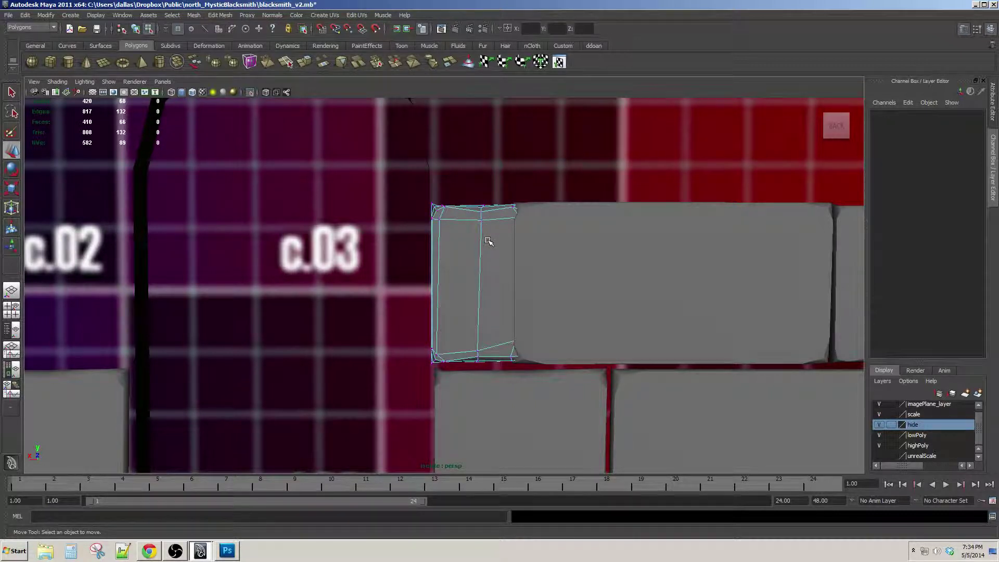
key(F8)
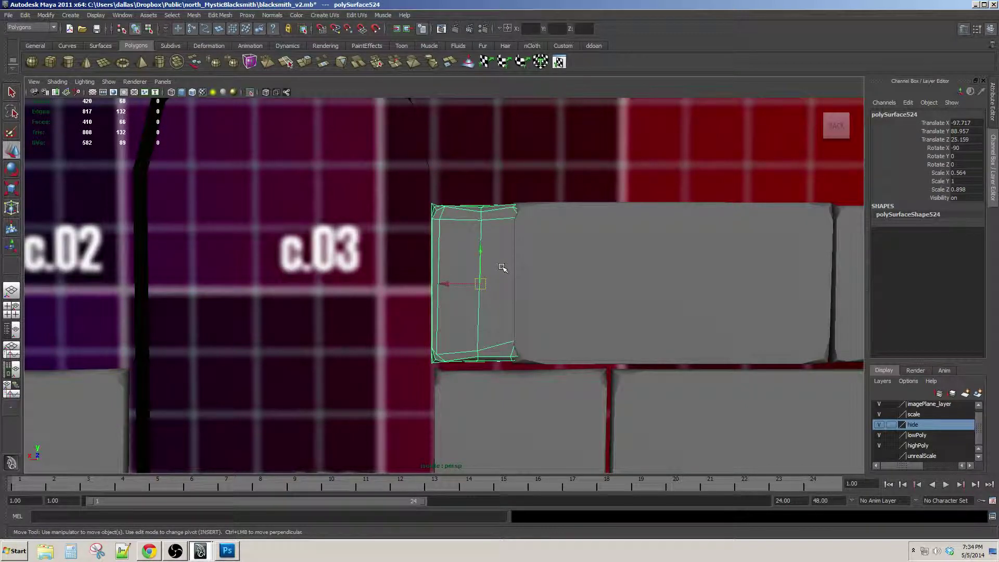
Narrow the copied fourth-row stone along X and position it between the window edge and the wide stone
alt+right_drag(504, 268, 552, 388)
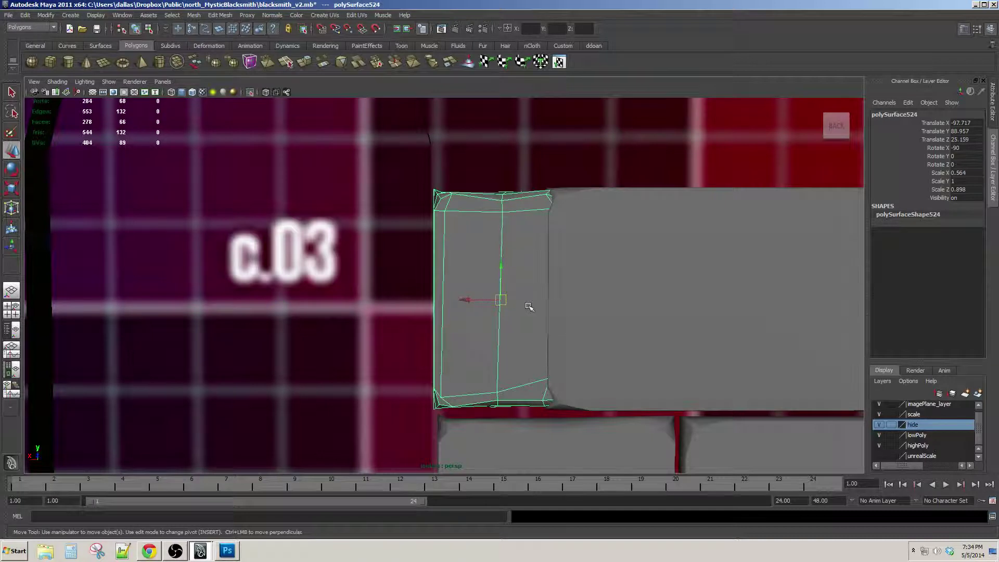
key(r)
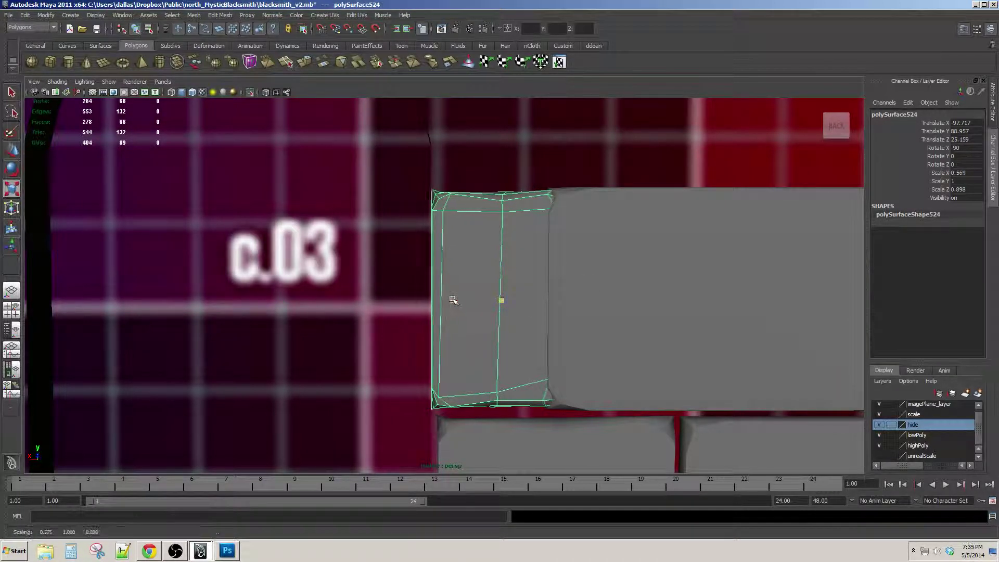
middle_drag(453, 300, 460, 301)
drag(462, 300, 455, 300)
key(w)
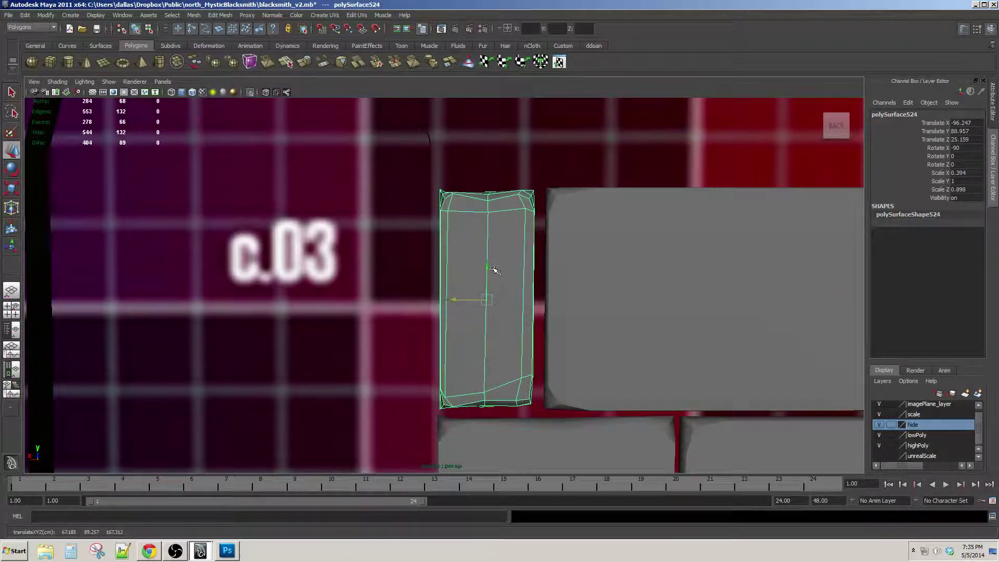
key(ctrl+z)
drag(485, 269, 461, 283)
scroll(504, 279, up, 2)
key(r)
key(w)
key(r)
key(w)
Nudge the narrow fourth-row end stone at the wall's outer edge to Translate X -155.569
scroll(461, 285, down, 3)
alt+middle_drag(688, 304, 437, 320)
click(575, 281)
scroll(580, 284, up, 2)
alt+middle_drag(636, 281, 601, 288)
click(619, 286)
key(ctrl+d)
drag(559, 315, 559, 315)
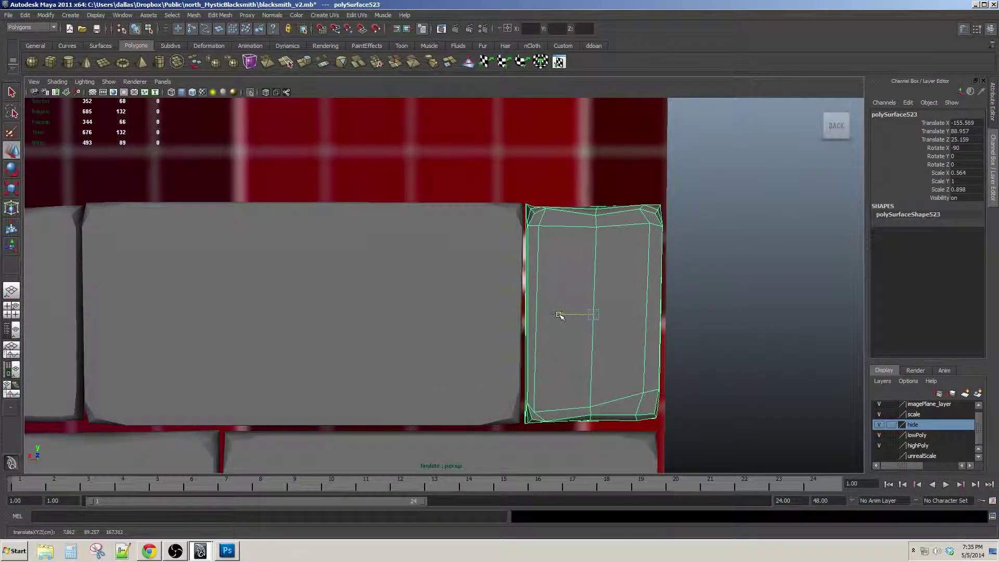
click(695, 324)
Review the four rows of stones across the whole window wall
scroll(522, 341, down, 5)
alt+middle_drag(525, 327, 622, 267)
scroll(521, 291, down, 3)
alt+middle_drag(417, 307, 538, 320)
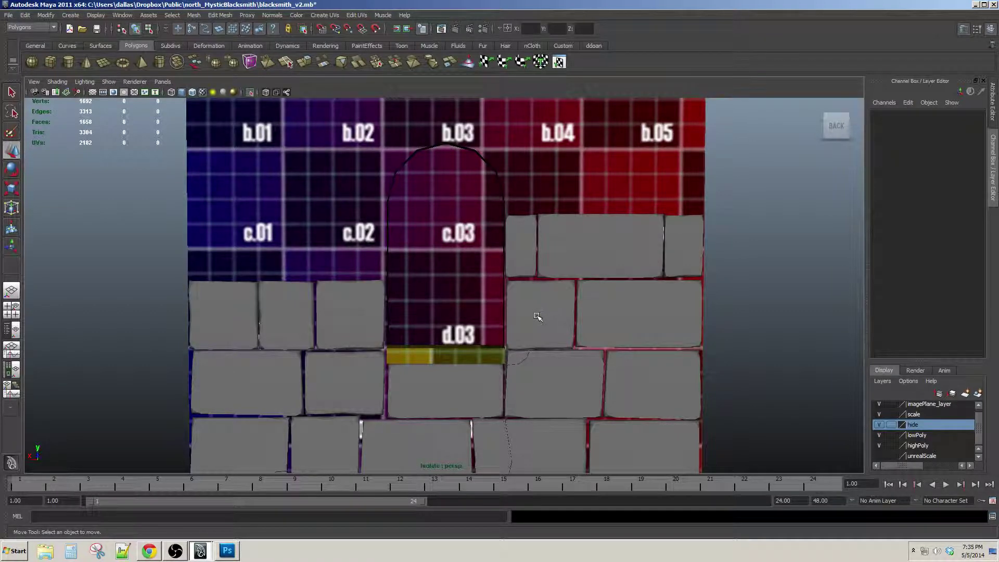
alt+middle_drag(535, 296, 567, 228)
scroll(567, 276, up, 1)
scroll(559, 275, down, 1)
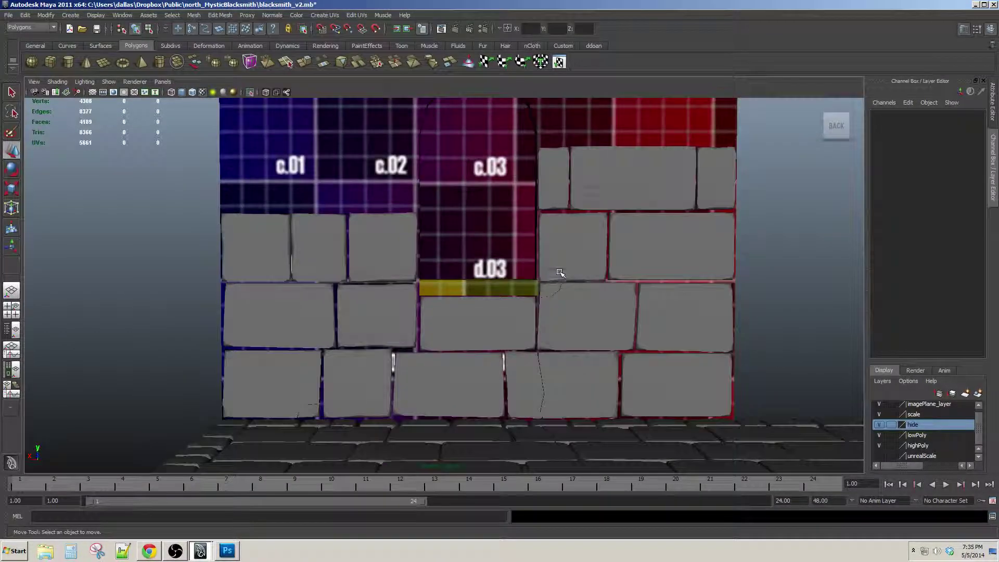
Duplicate the cracked bottom-row stone and place the copy in the empty fourth row beside the window, at Translate X 74.74, Translate Y 89.9
alt+drag(559, 274, 561, 332)
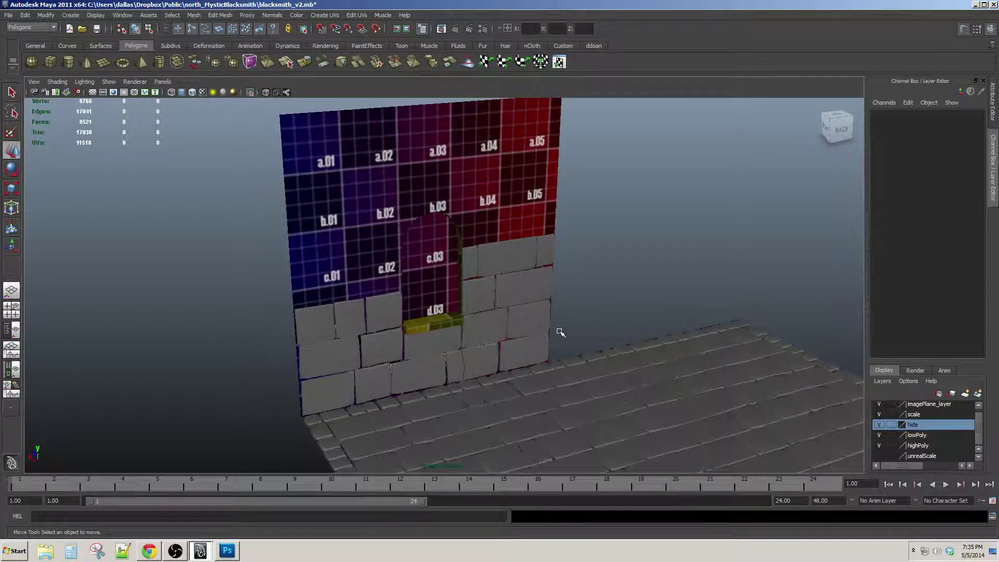
scroll(554, 357, up, 3)
alt+middle_drag(480, 371, 494, 321)
alt+drag(495, 321, 495, 304)
alt+middle_drag(464, 328, 503, 314)
alt+drag(502, 314, 496, 311)
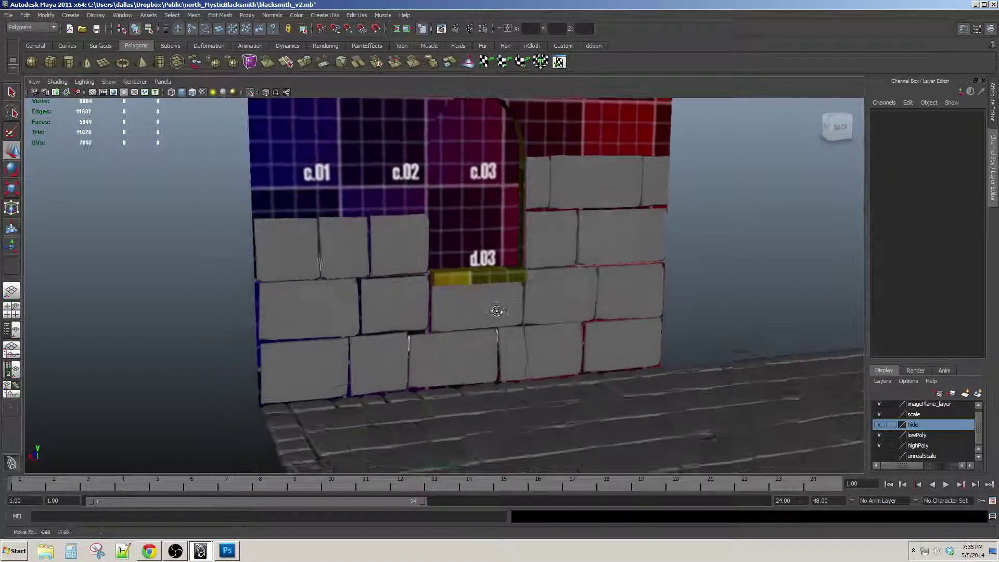
click(542, 339)
alt+drag(542, 339, 371, 173)
scroll(374, 174, up, 1)
alt+middle_drag(374, 175, 434, 237)
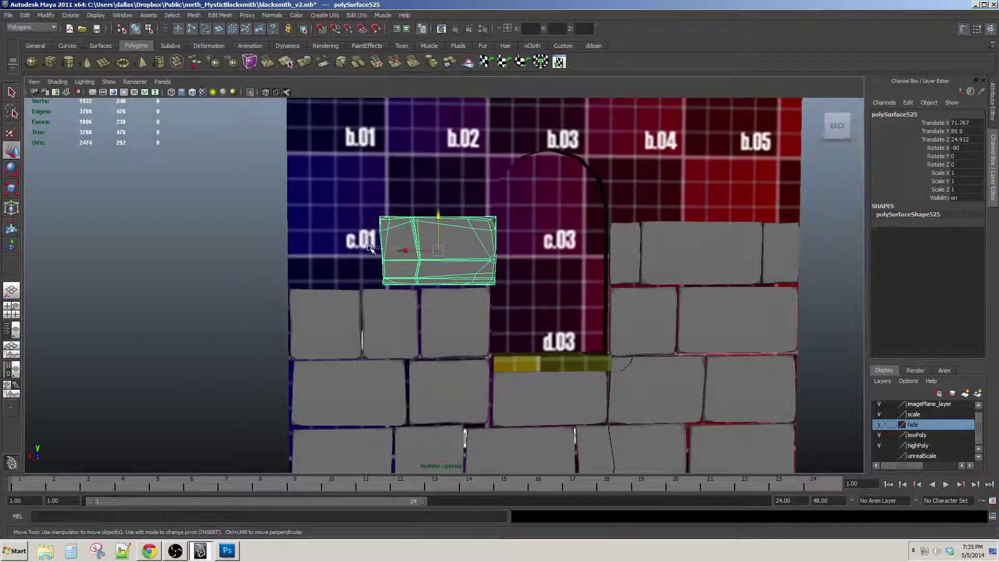
double_click(403, 232)
drag(401, 253, 391, 253)
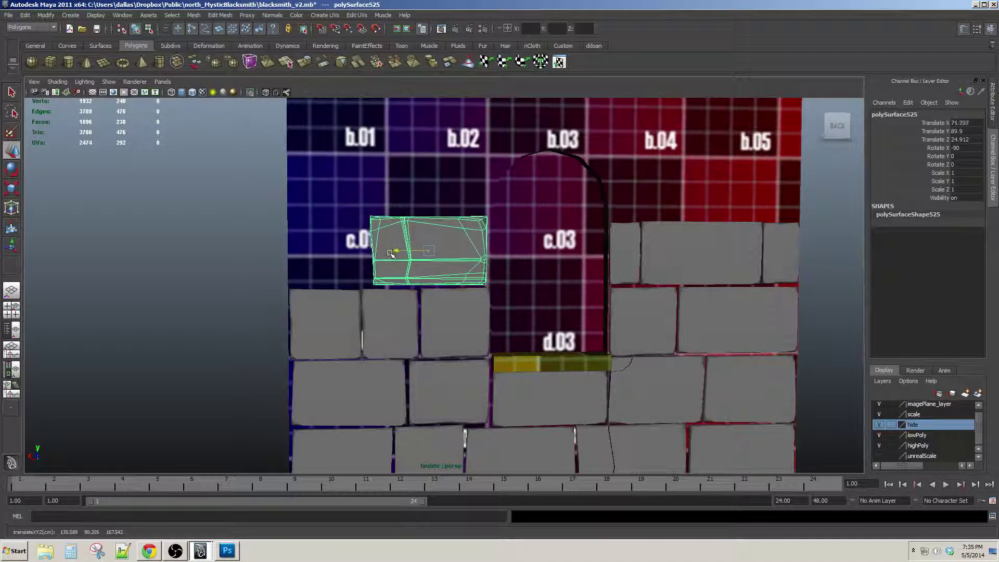
Examine the newly placed cracked stone against the window edge, the surrounding wall stones and the floor from several angles
scroll(462, 315, down, 3)
alt+drag(462, 315, 494, 292)
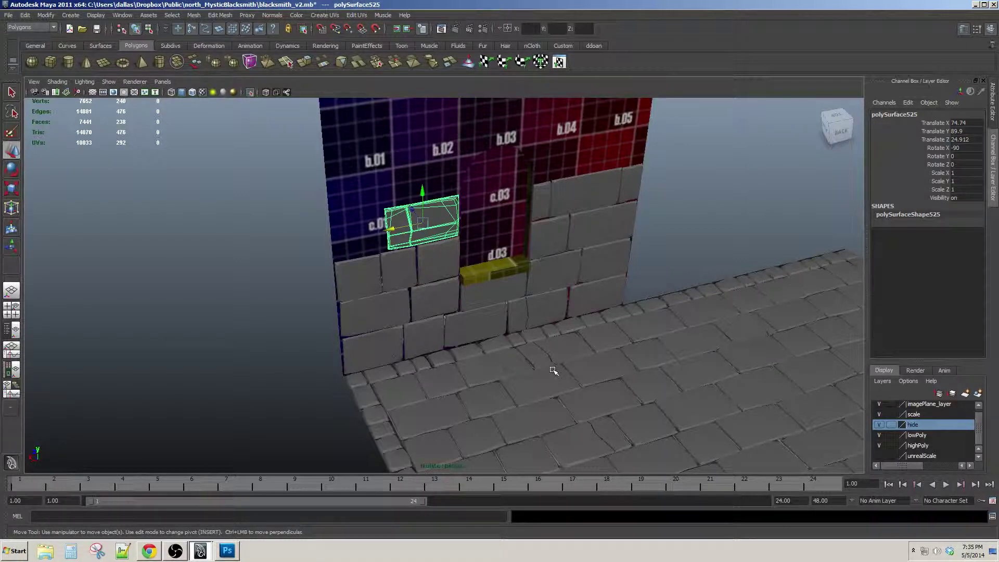
alt+drag(553, 371, 538, 299)
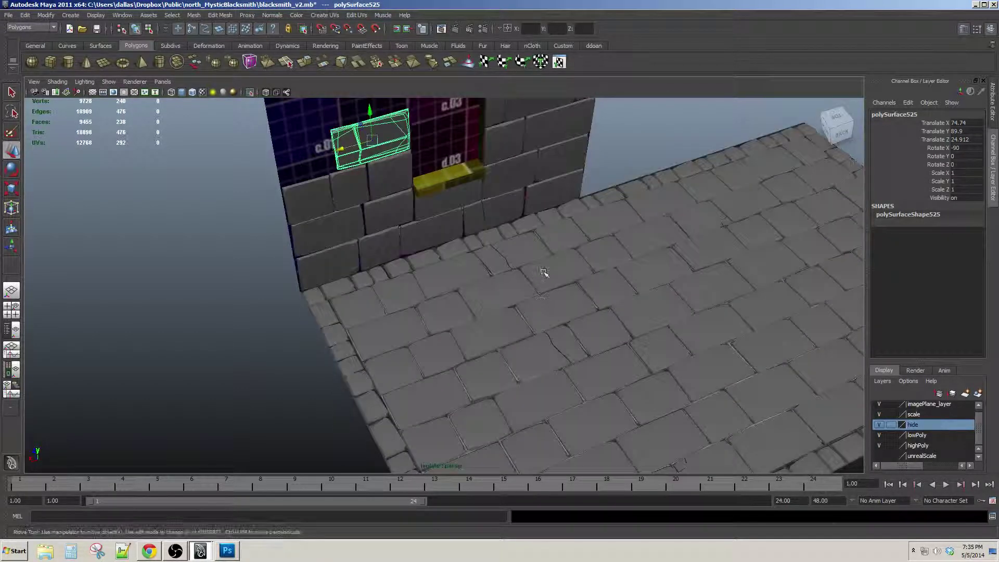
alt+middle_drag(554, 304, 535, 350)
scroll(535, 351, up, 4)
alt+drag(535, 350, 544, 330)
alt+middle_drag(544, 330, 575, 341)
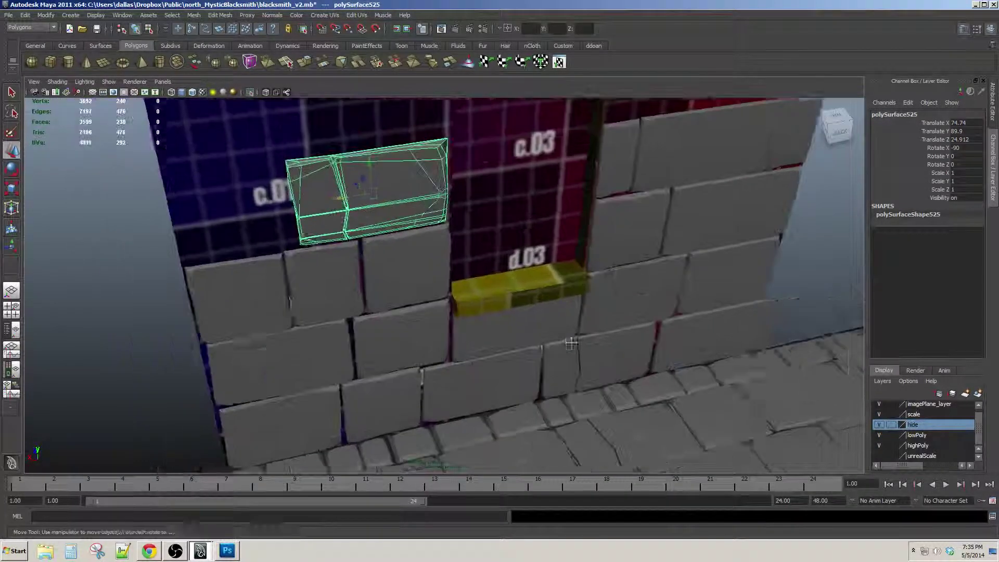
alt+drag(575, 341, 530, 250)
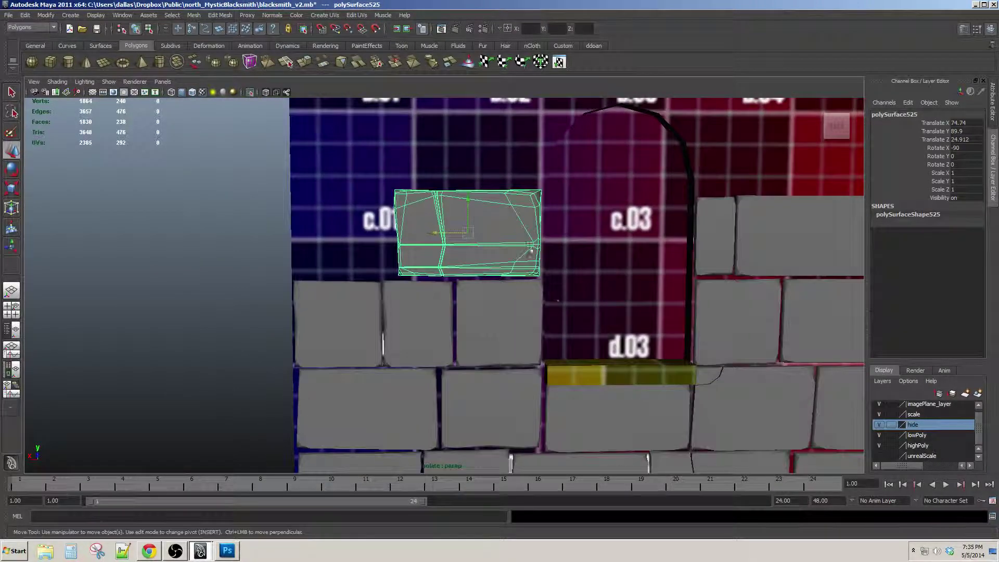
scroll(536, 286, up, 5)
scroll(536, 290, down, 8)
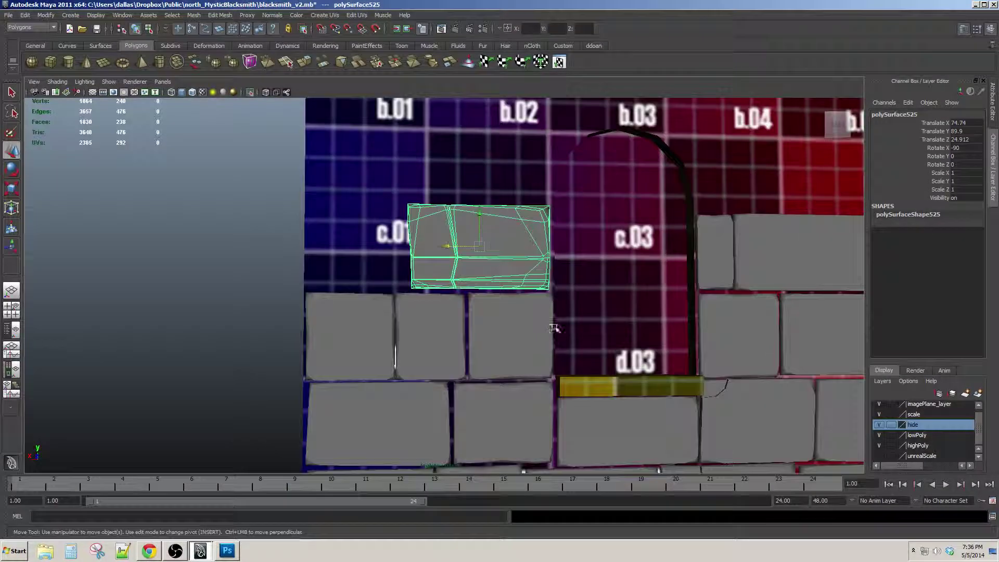
alt+drag(592, 305, 525, 403)
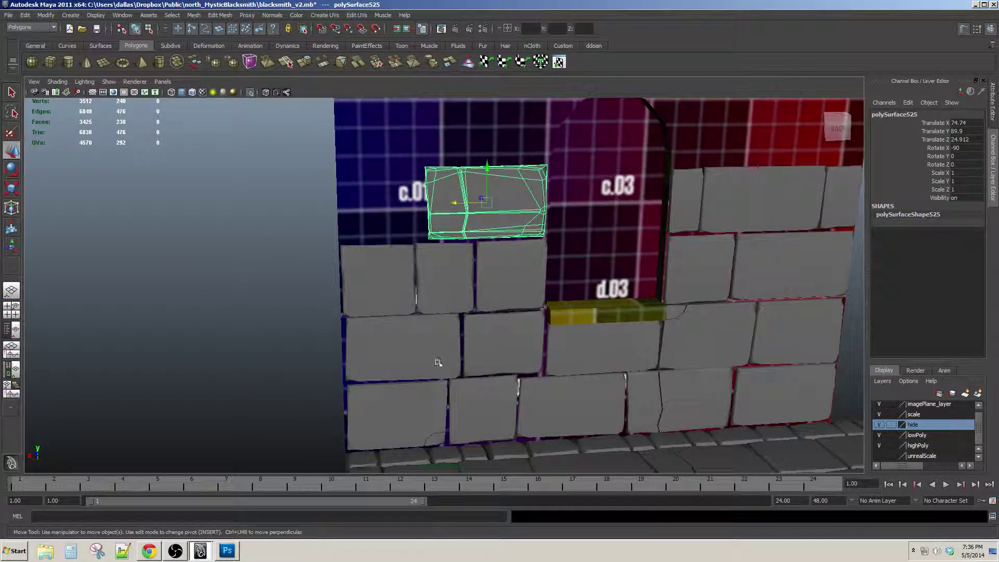
Duplicate the bottom row's outer end stone under c.01 and raise the copy to the fourth row, at Translate Y 89.162
click(408, 397)
alt+drag(408, 397, 462, 331)
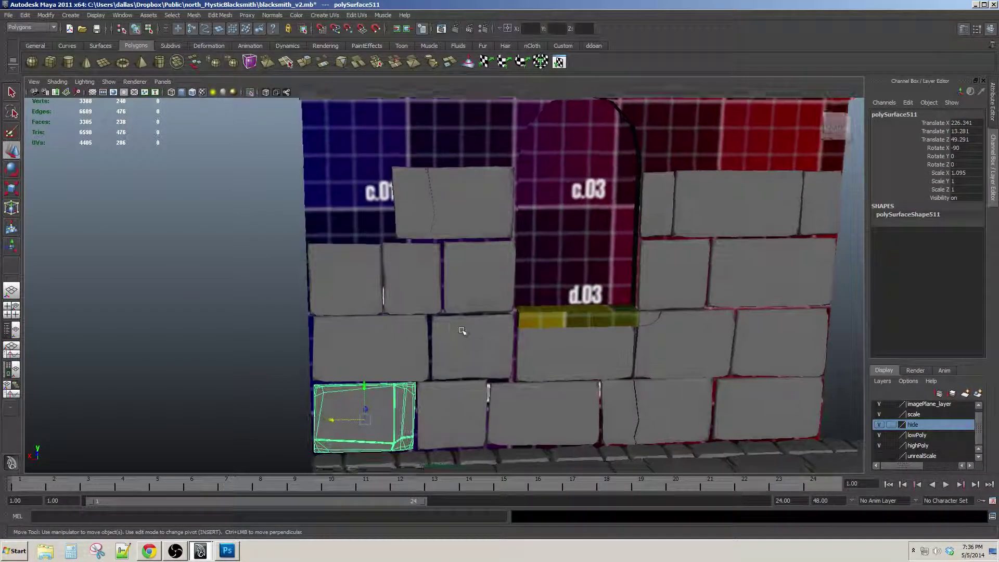
alt+middle_drag(462, 331, 497, 355)
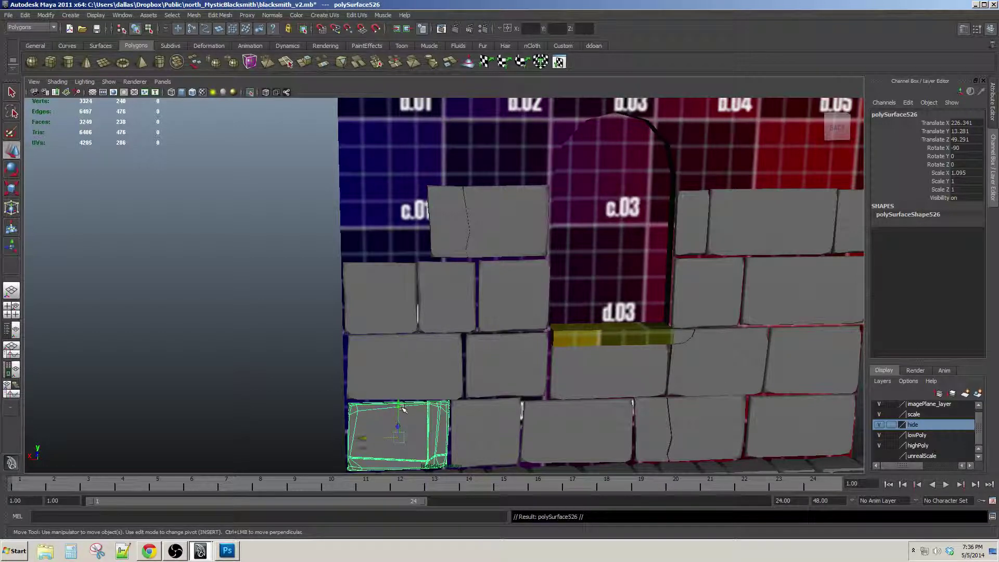
drag(402, 409, 394, 178)
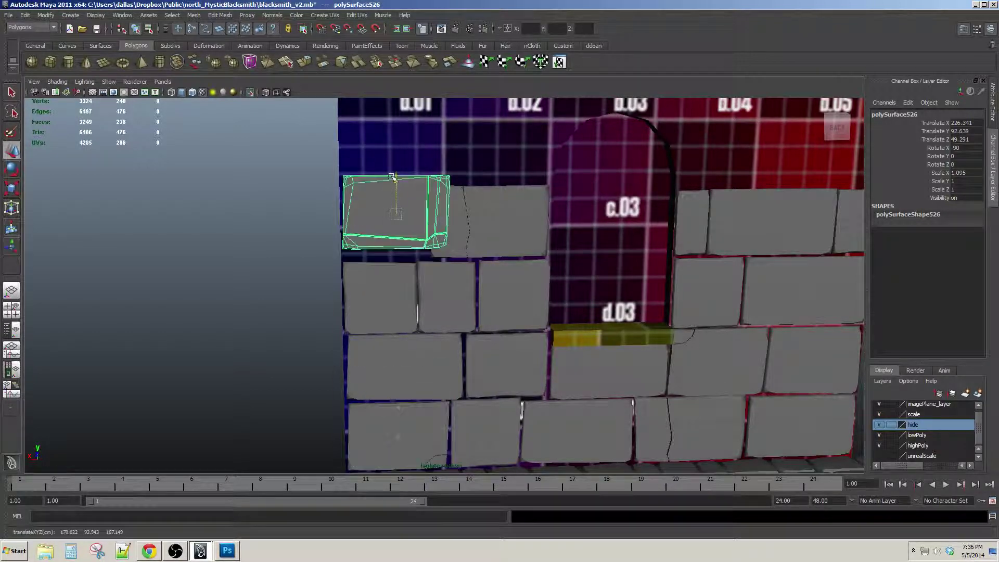
alt+right_drag(394, 189, 469, 259)
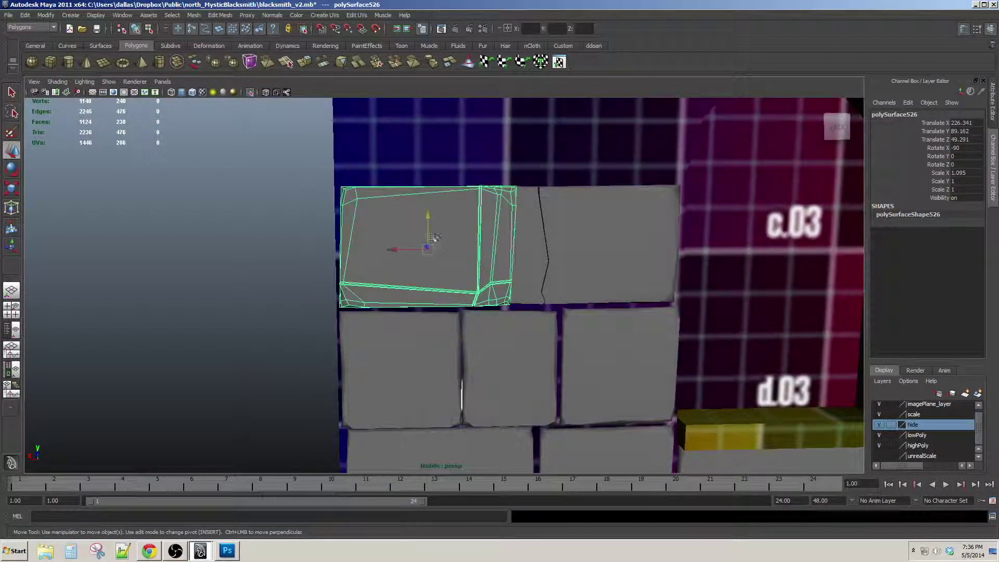
Turn the copied fourth-row end stone upside down with Rotate Z at -180
drag(413, 209, 412, 255)
key(ctrl+z)
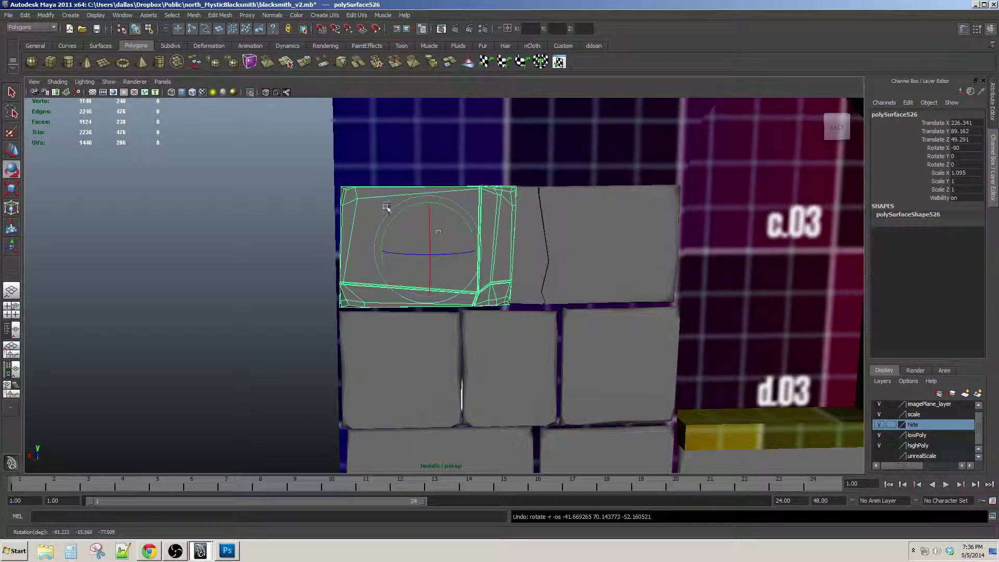
drag(401, 215, 360, 336)
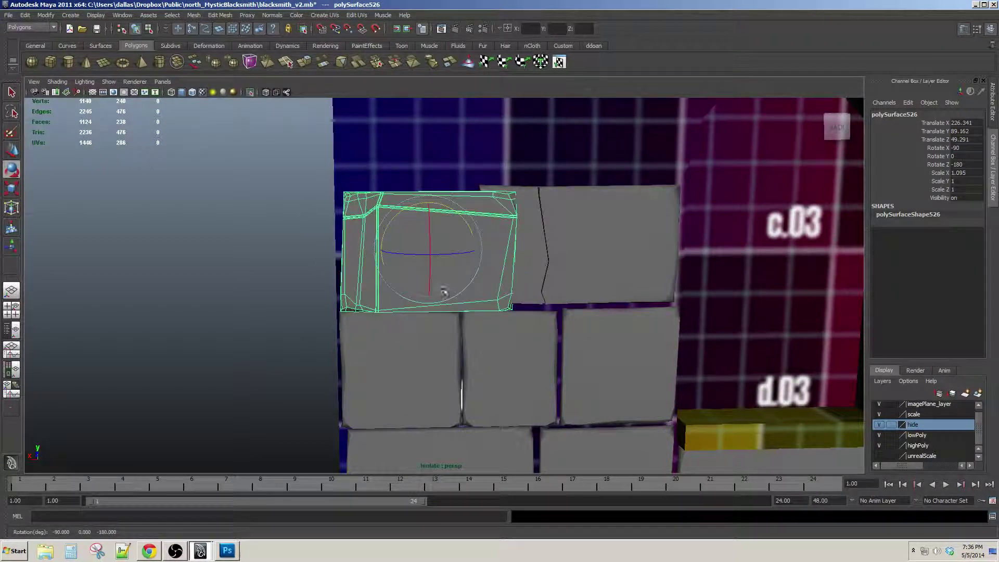
Narrow the flipped end stone to Scale X 0.759 and move it to Translate X 231.117, Translate Y 90.2
scroll(444, 286, up, 3)
key(w)
alt+middle_drag(434, 258, 471, 288)
alt+middle_drag(469, 253, 489, 236)
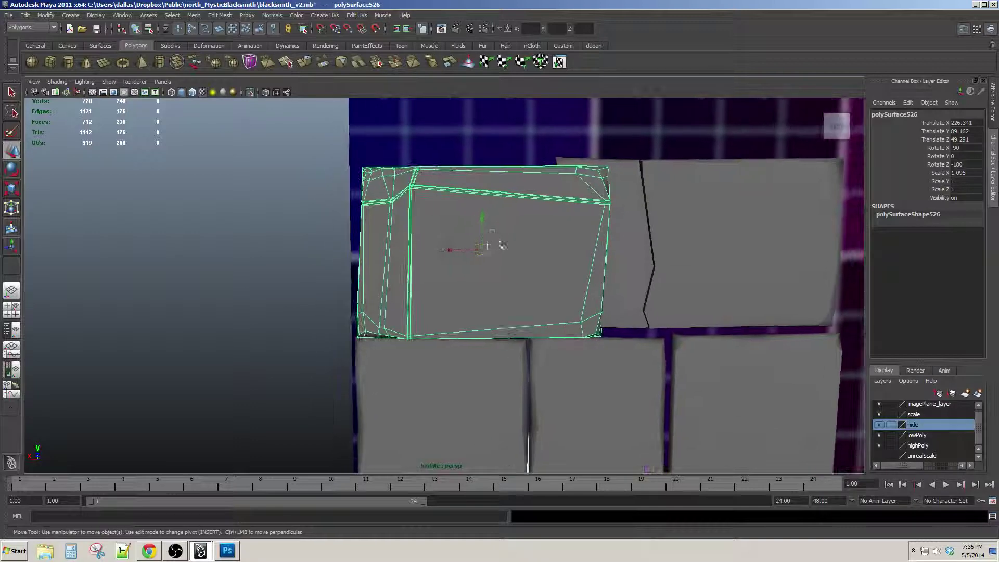
key(r)
drag(528, 250, 521, 249)
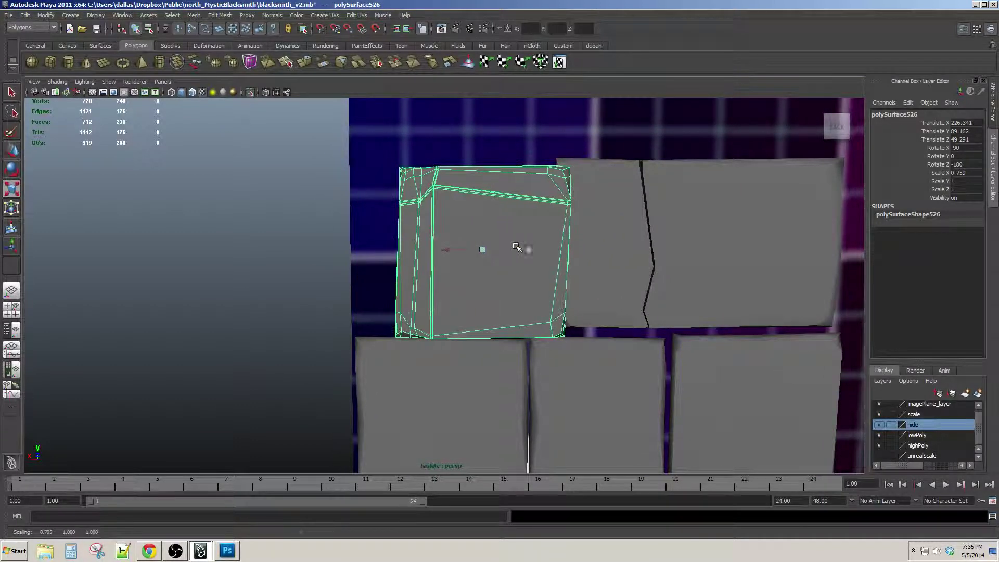
key(w)
drag(485, 217, 483, 208)
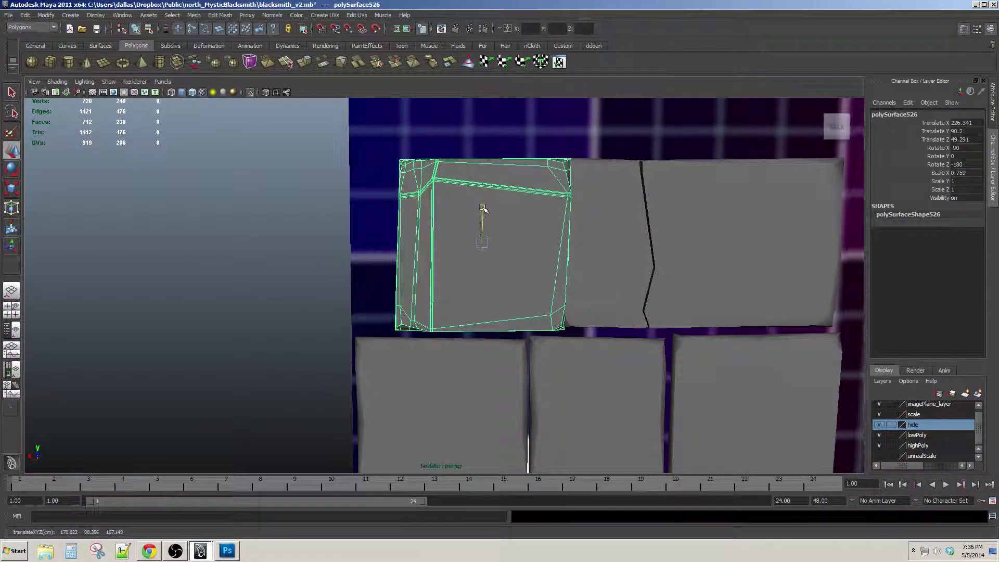
drag(462, 244, 413, 244)
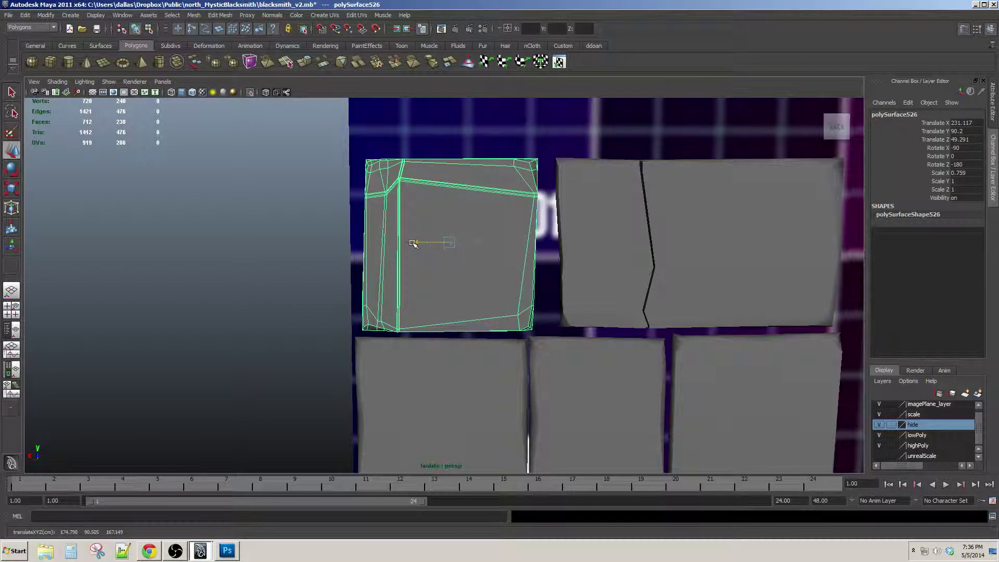
Widen the flipped end stone to Scale X 0.828 and nudge it along X toward the cracked stone
key(r)
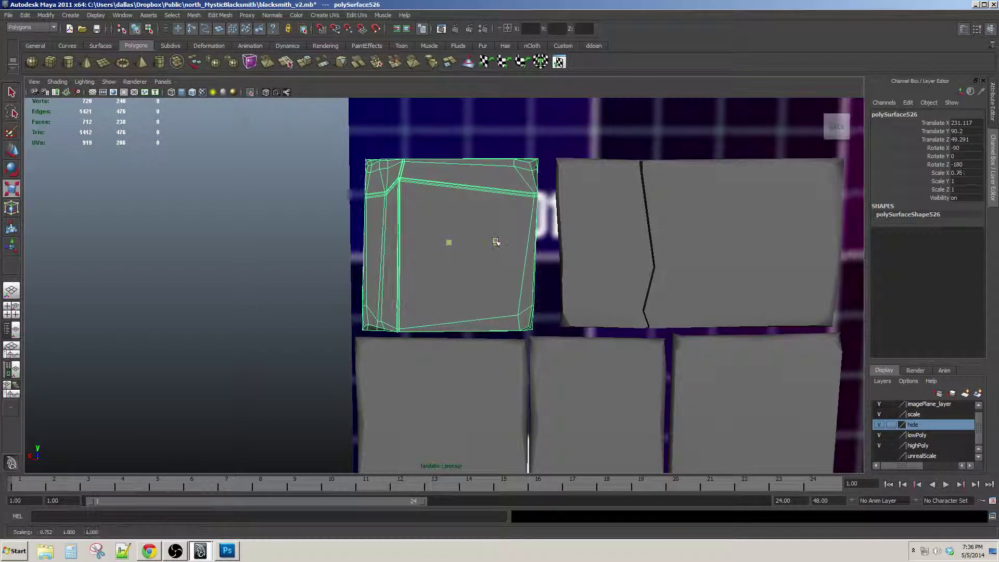
drag(496, 241, 502, 240)
key(w)
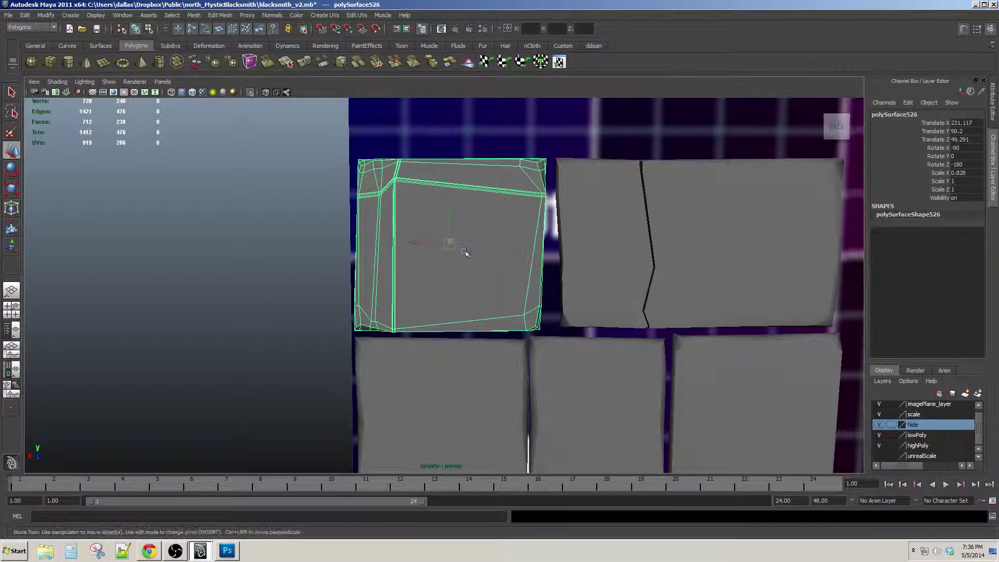
drag(411, 243, 418, 243)
Reshape the flipped stone by moving its lower inner corner vertices toward the cracked stone and its upper outer corner vertices toward the wall edge
alt+right_drag(419, 245, 484, 290)
alt+middle_drag(484, 290, 458, 286)
mouse_move(458, 285)
alt+right_down()
mouse_move(477, 270)
mouse_move(470, 276)
alt+right_up()
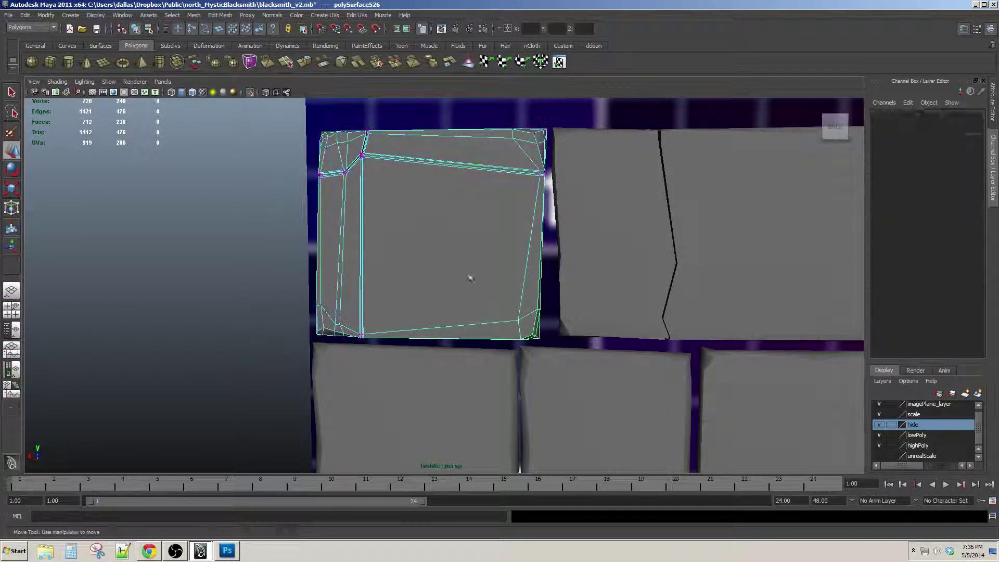
drag(507, 300, 553, 348)
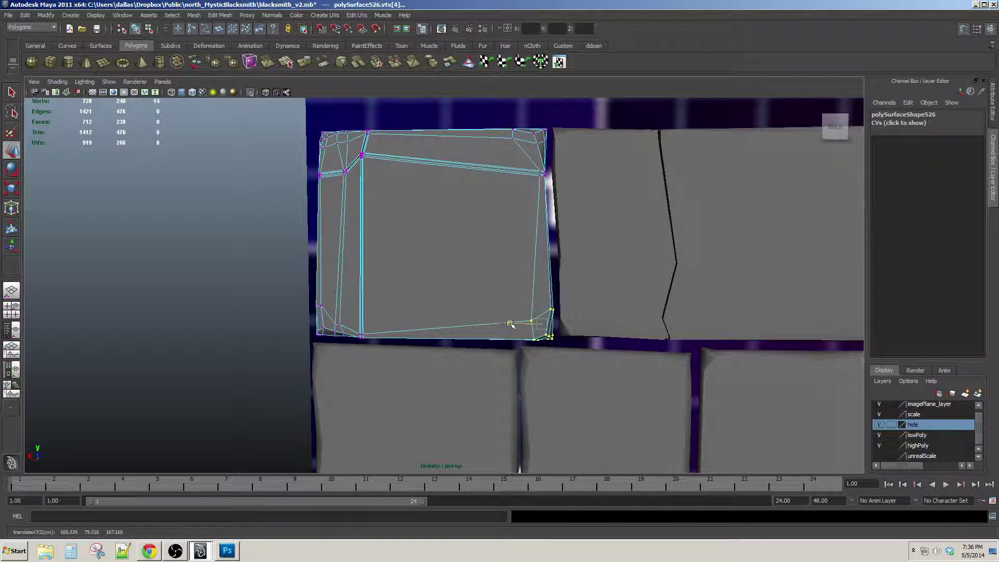
alt+middle_drag(395, 295, 515, 377)
alt+middle_drag(517, 287, 526, 300)
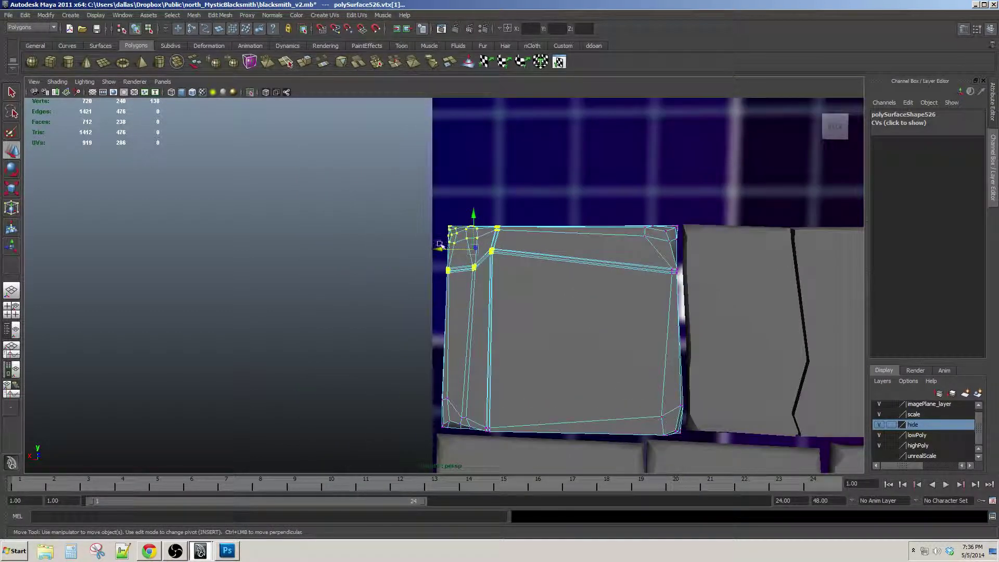
drag(438, 247, 429, 247)
alt+right_drag(598, 330, 541, 312)
alt+middle_drag(650, 325, 561, 287)
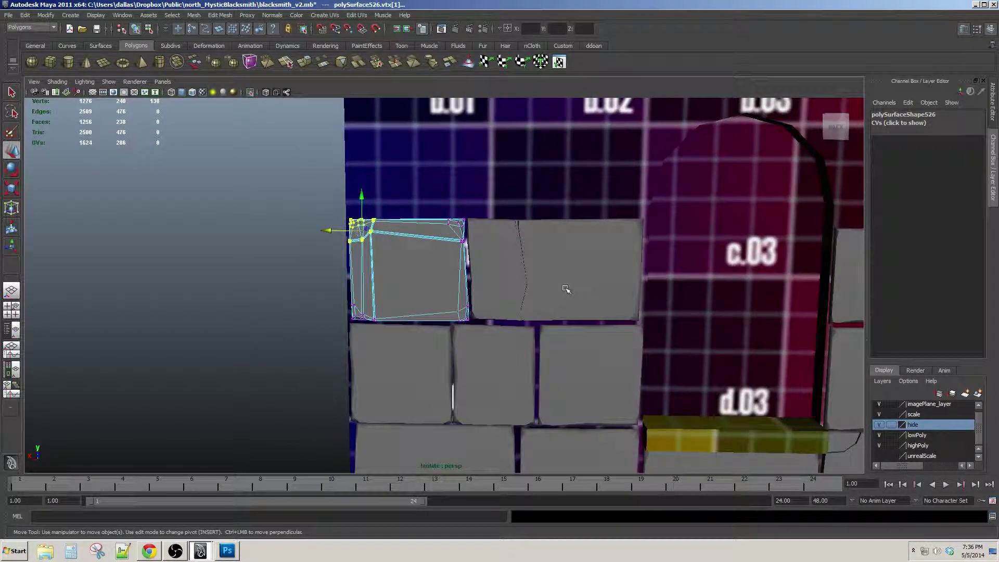
key(F8)
click(274, 330)
Review the four completed stone rows on both sides of the window from several angles
alt+right_drag(360, 359, 297, 344)
alt+drag(578, 350, 575, 335)
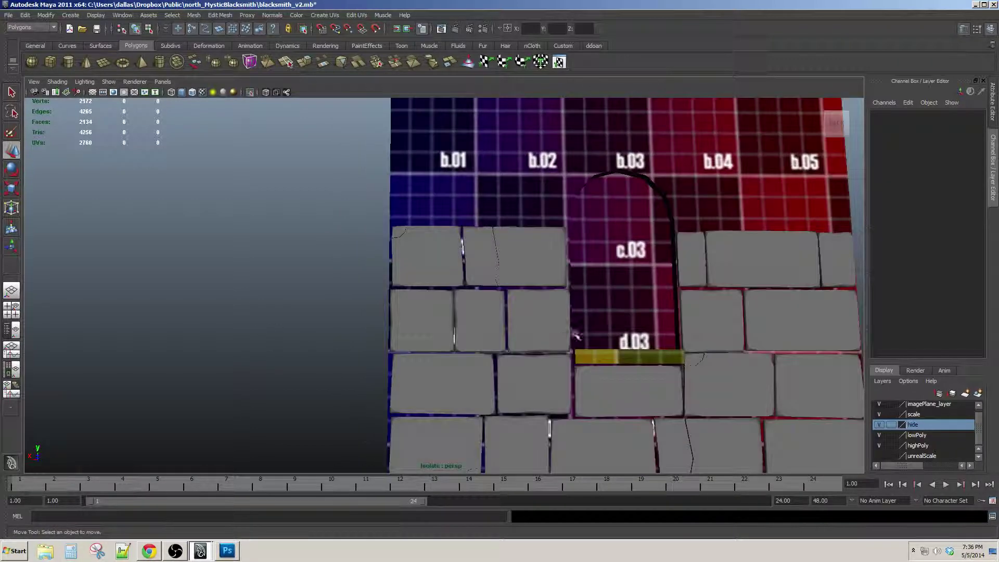
alt+right_drag(576, 334, 528, 323)
alt+drag(530, 324, 563, 341)
alt+right_drag(563, 341, 546, 294)
alt+middle_drag(545, 294, 553, 328)
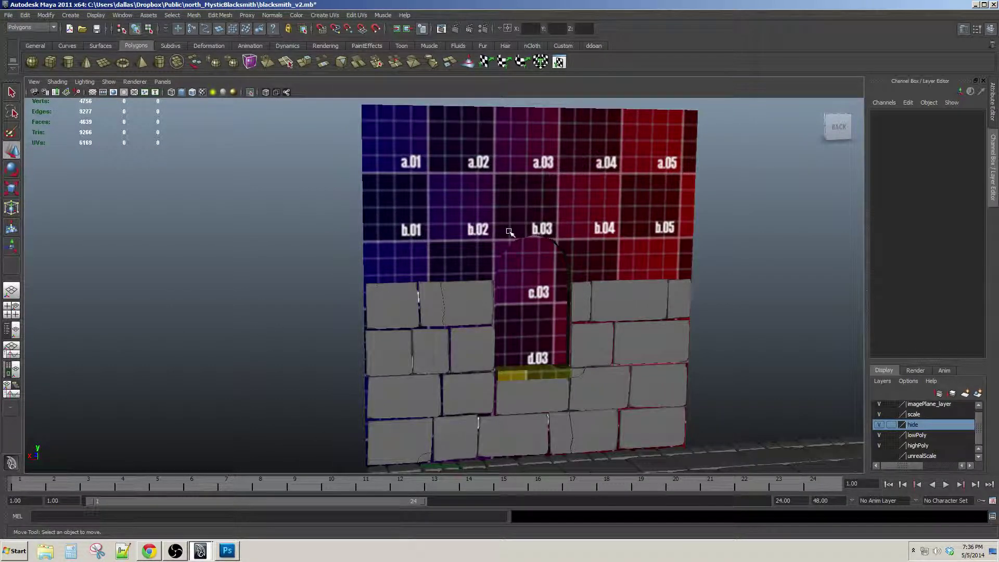
alt+drag(333, 403, 318, 384)
alt+right_drag(300, 380, 327, 375)
alt+middle_drag(328, 375, 302, 330)
alt+right_drag(345, 357, 403, 329)
alt+middle_drag(459, 333, 453, 319)
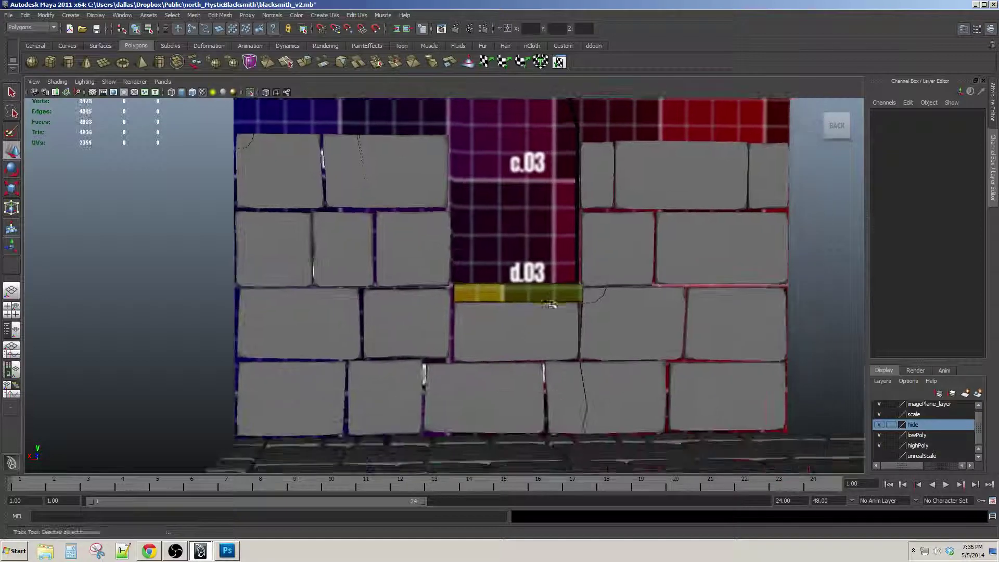
Duplicate the wide second-row end stone on the c.01 side and raise the copy to the fifth row, at Translate Y 114.621
alt+middle_drag(359, 329, 423, 374)
click(398, 334)
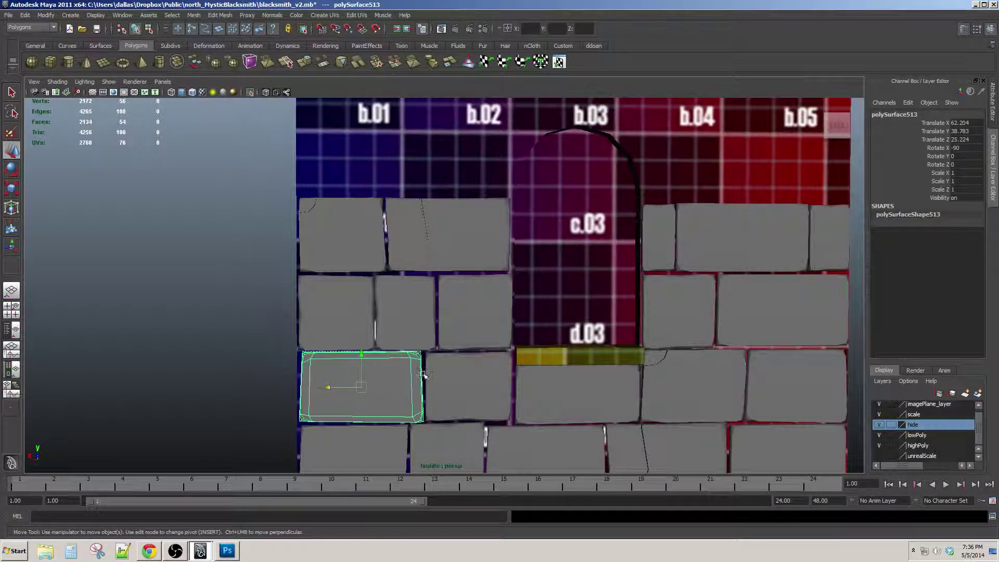
drag(370, 352, 375, 126)
alt+middle_drag(539, 419, 530, 331)
scroll(562, 453, up, 3)
scroll(529, 331, down, 3)
scroll(531, 331, down, 3)
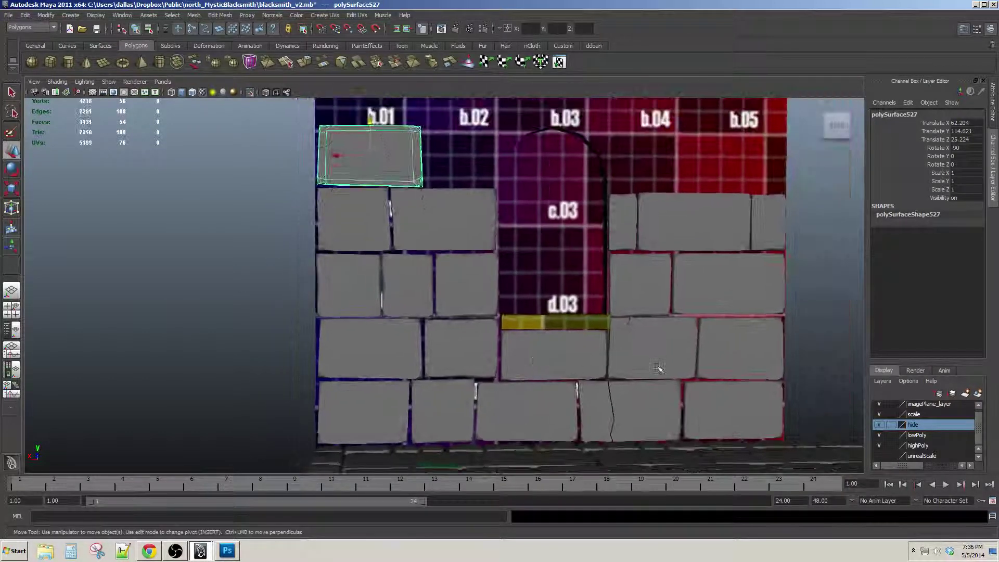
Duplicate the second-row end stone from the wall's opposite side and place it beside the new fifth-row stone, at Translate X 19.833, Translate Y 115.079
click(728, 344)
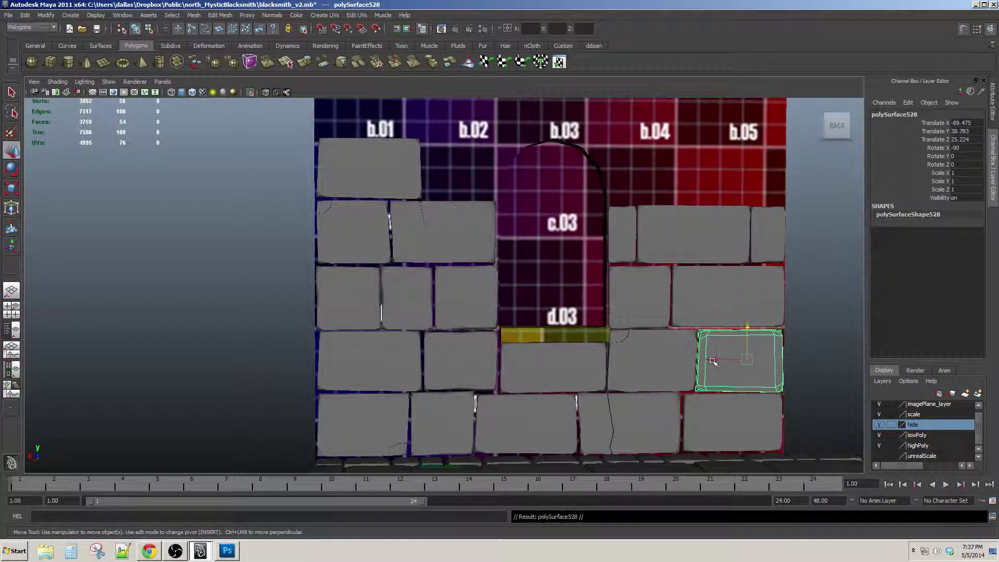
drag(713, 361, 435, 362)
drag(469, 327, 462, 135)
scroll(471, 152, up, 4)
alt+middle_drag(472, 145, 458, 292)
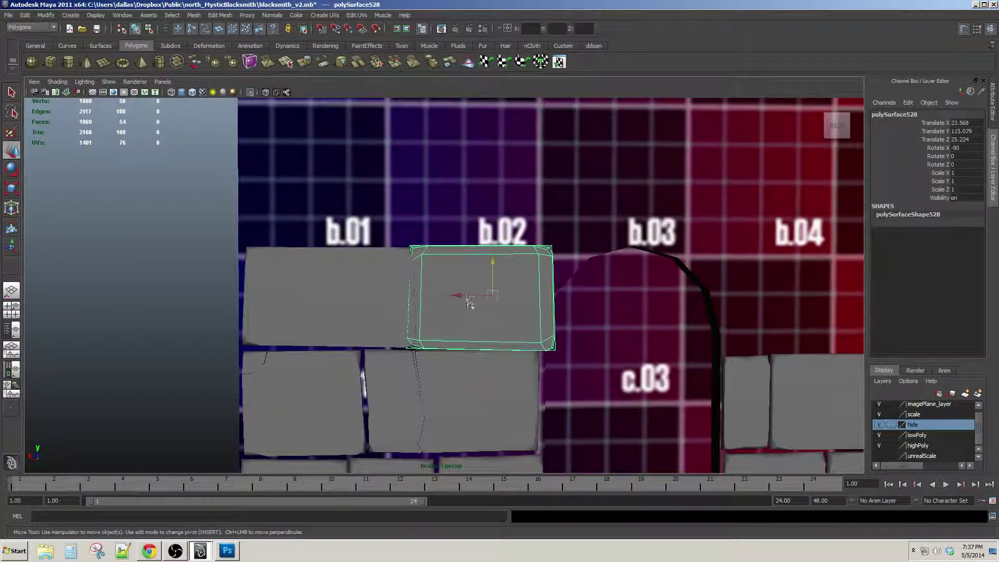
drag(457, 292, 475, 297)
scroll(473, 300, up, 4)
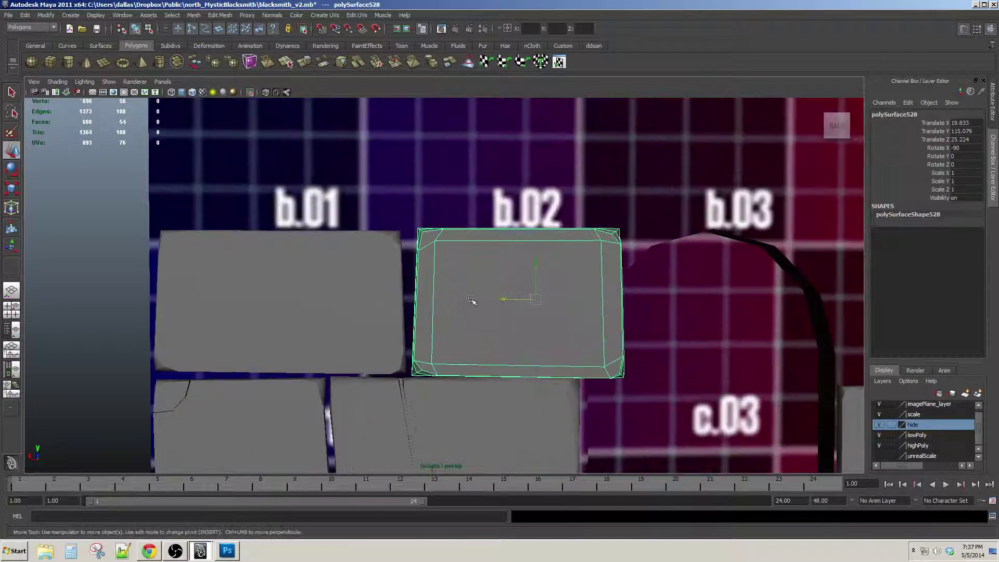
Reshape the second fifth-row stone by moving its window-side vertices back to the window opening's edge and adjusting its lower edge and corners
right_drag(435, 253, 411, 255)
drag(446, 263, 379, 237)
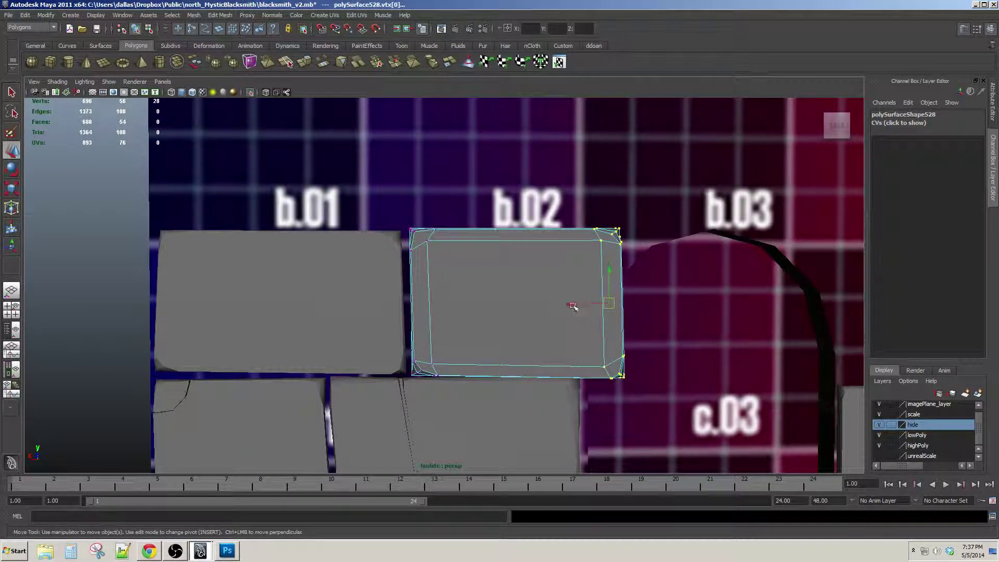
drag(572, 306, 531, 305)
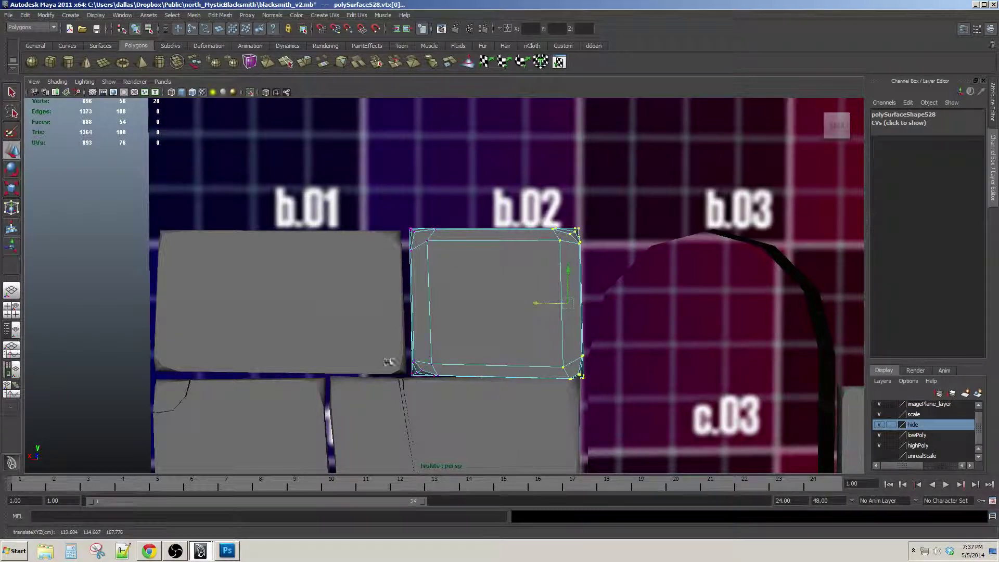
drag(498, 339, 496, 331)
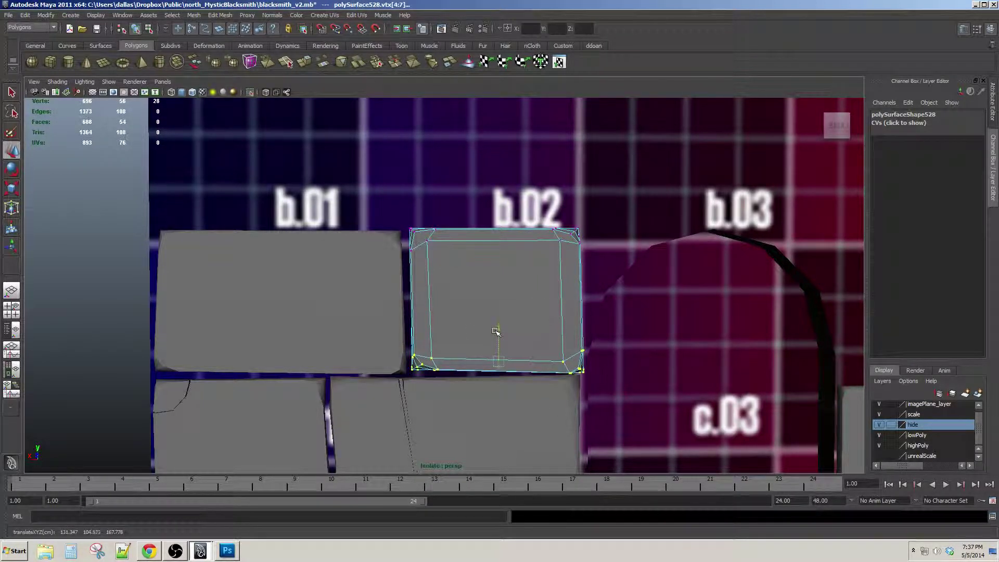
scroll(371, 321, up, 2)
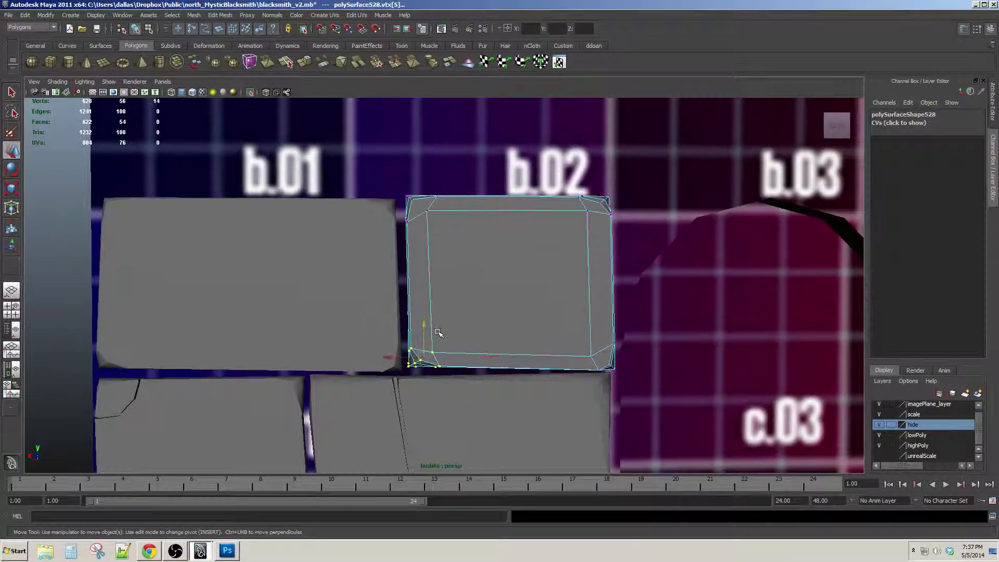
drag(424, 323, 425, 327)
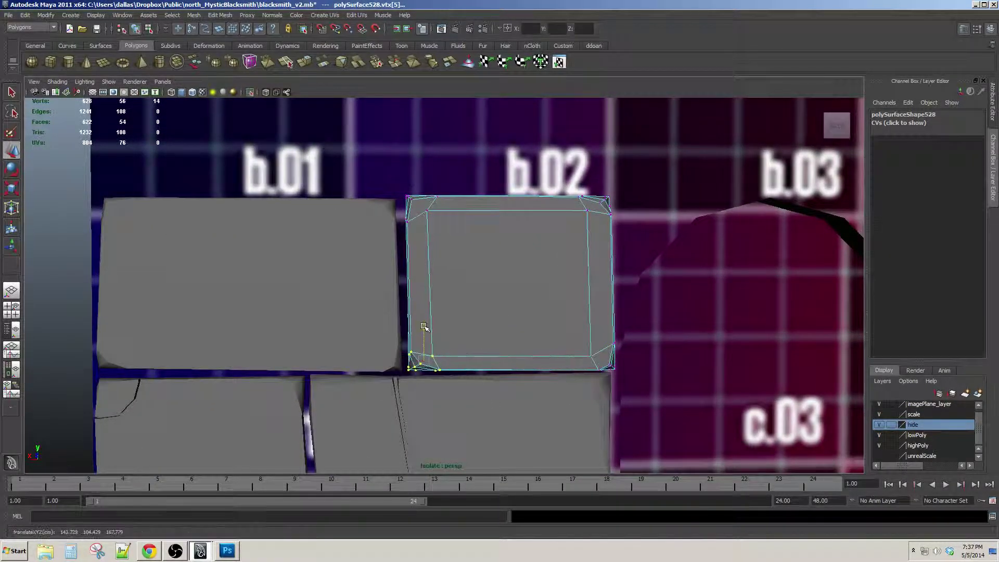
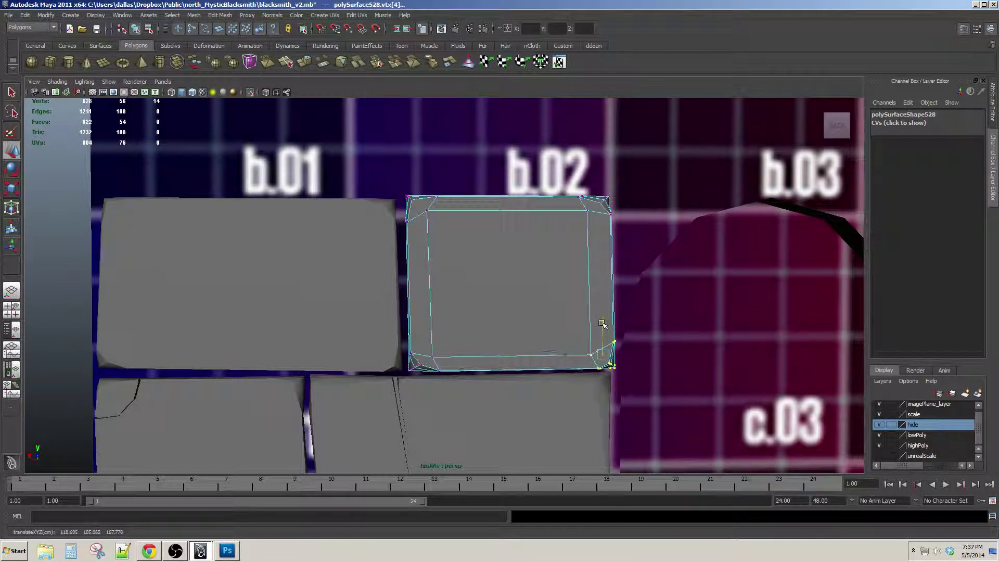
Try to move the upper outer corner vertices of the wide fifth-row stone slightly outward, undo it, and return to object selection
alt+middle_drag(538, 350, 679, 341)
click(471, 218)
alt+middle_drag(471, 219, 556, 261)
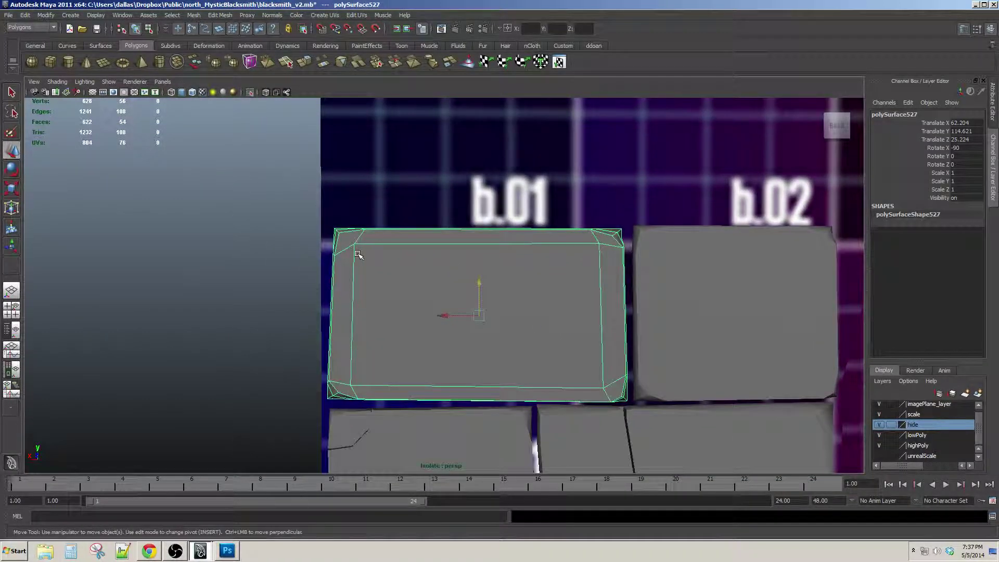
right_drag(359, 254, 321, 253)
drag(297, 213, 379, 266)
mouse_move(312, 240)
mouse_down()
mouse_move(330, 241)
mouse_move(308, 241)
mouse_up()
key(ctrl+z)
alt+middle_drag(838, 296, 776, 296)
alt+right_drag(777, 296, 644, 378)
key(F8)
key(F8)
click(154, 313)
Look over the stone rows on the b.01 side of the window for stones to reuse
alt+middle_drag(644, 378, 538, 321)
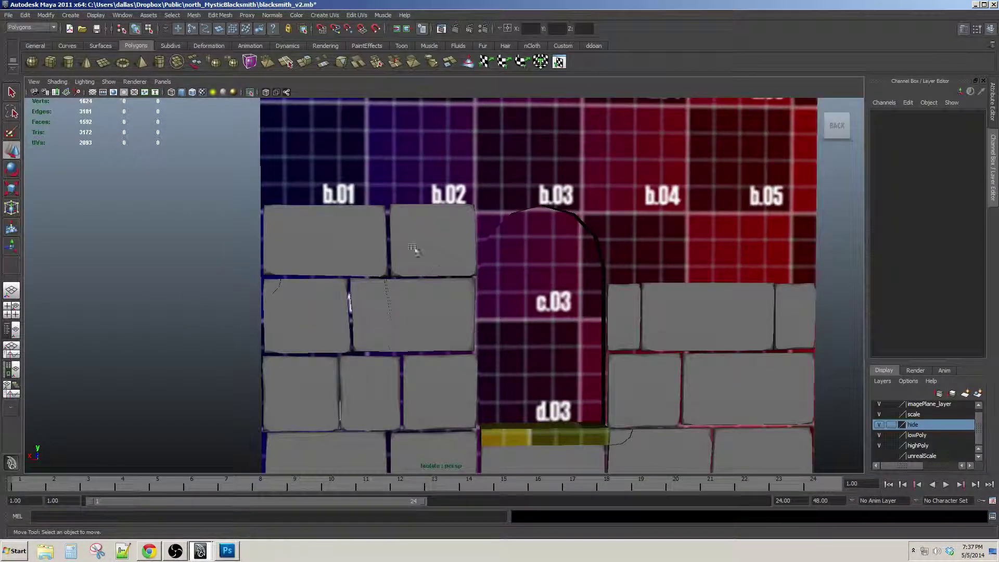
click(414, 249)
alt+middle_drag(537, 366, 562, 304)
click(371, 333)
shift+click(289, 319)
alt+right_drag(289, 320, 384, 315)
alt+middle_drag(384, 315, 428, 376)
click(273, 376)
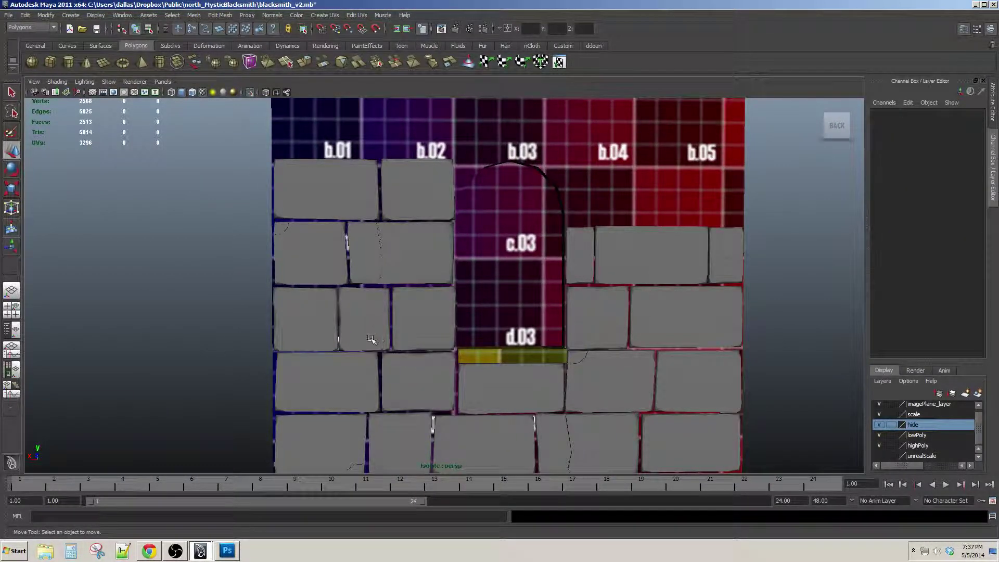
Duplicate the three third-row stones and place them in the fifth row across the window, with the inner-end copy's source at Translate X -150.193, Translate Y 113.789
click(322, 323)
key(ctrl+d)
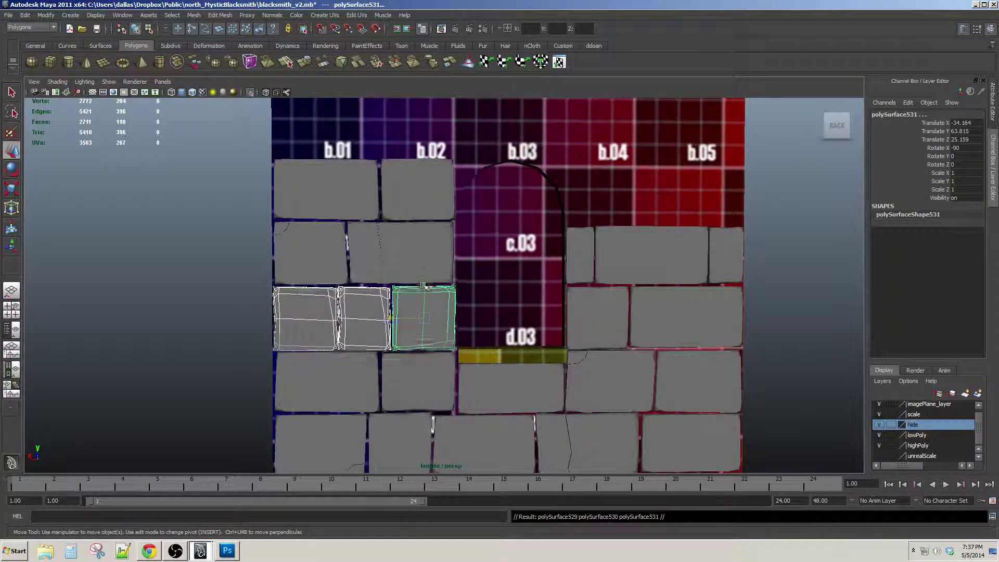
drag(429, 279, 447, 154)
drag(395, 188, 682, 180)
scroll(604, 263, up, 4)
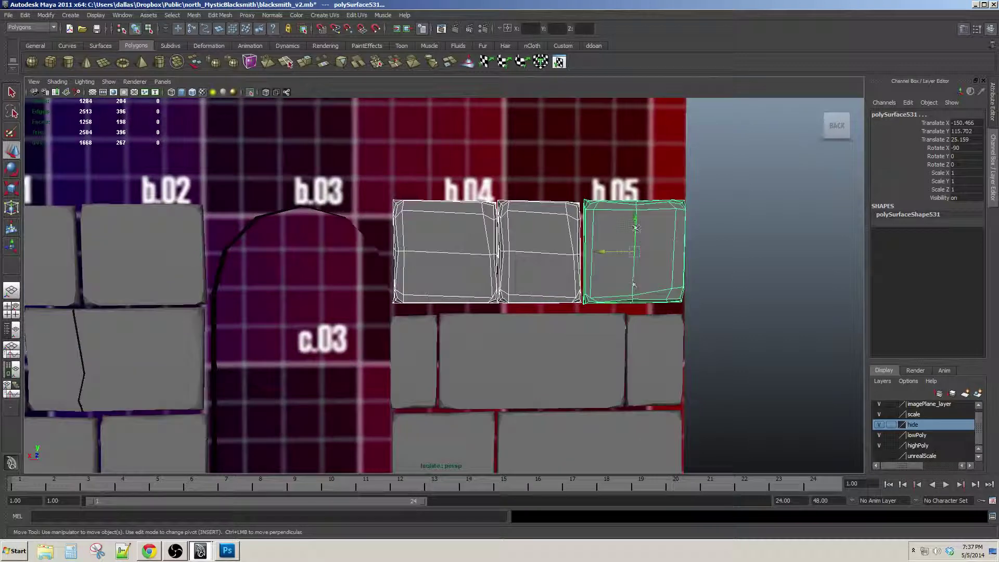
drag(635, 228, 653, 252)
scroll(650, 255, up, 3)
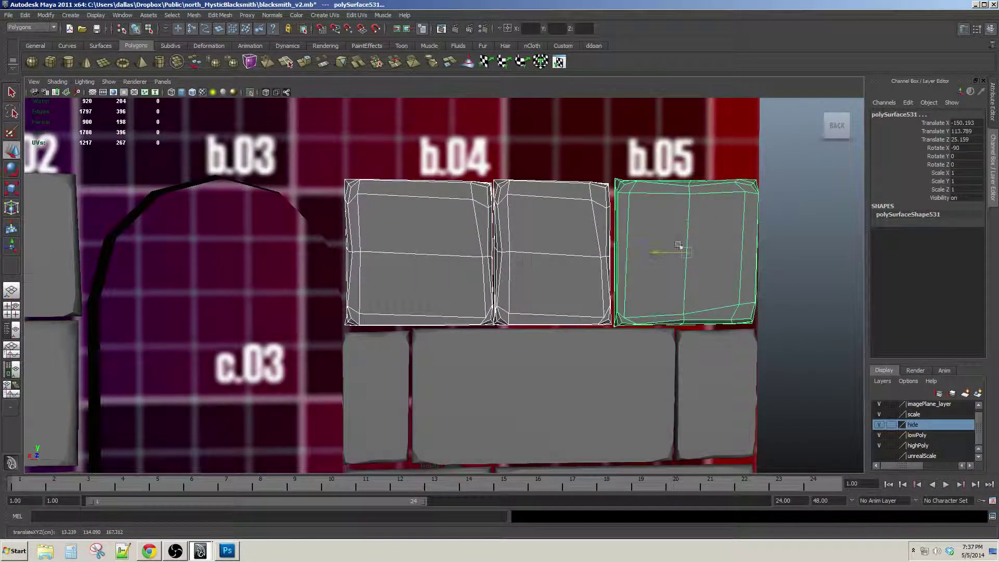
scroll(729, 255, down, 2)
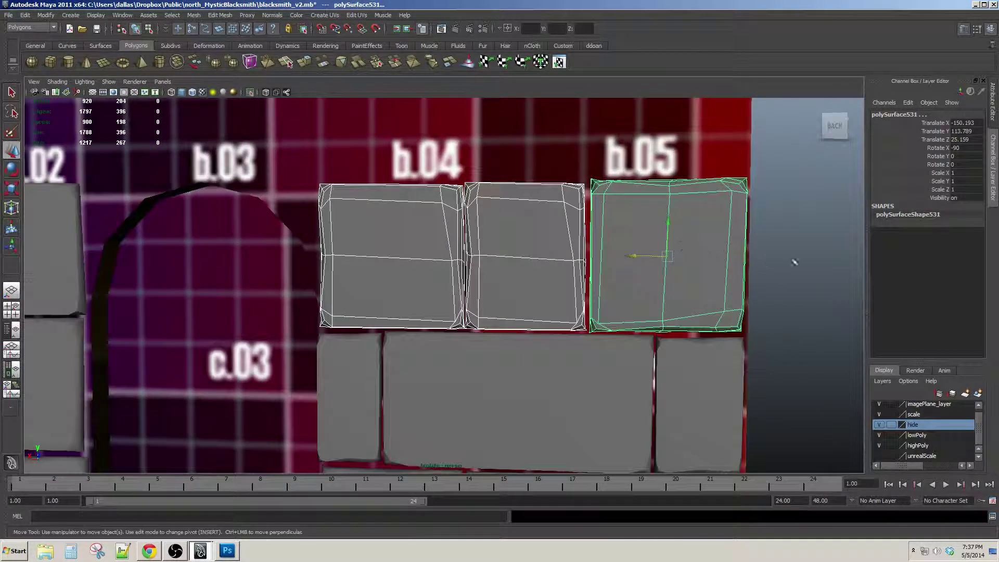
click(792, 263)
Duplicate the first-row and second-row end stones at the wall edge below b.05
scroll(662, 350, down, 6)
scroll(627, 320, down, 2)
alt+drag(627, 320, 589, 335)
scroll(583, 323, up, 2)
alt+middle_drag(589, 334, 565, 382)
click(592, 372)
shift+click(596, 411)
alt+middle_drag(678, 325, 672, 367)
key(ctrl+d)
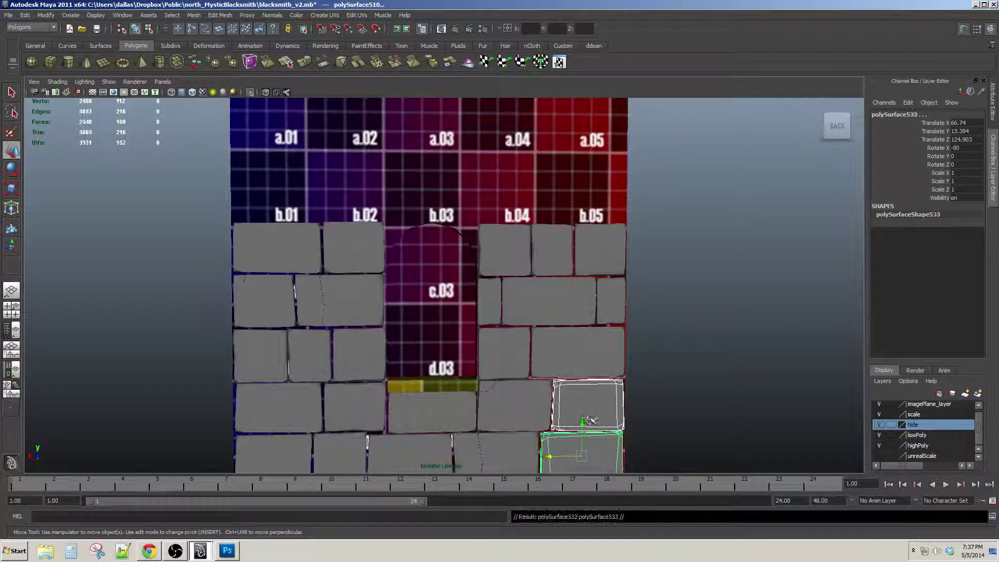
Raise the two duplicated bricks into a new top row, keeping one at the wall's right end and moving the other to its left end
drag(589, 421, 614, 188)
alt+middle_drag(614, 189, 614, 204)
click(590, 156)
drag(587, 159, 274, 157)
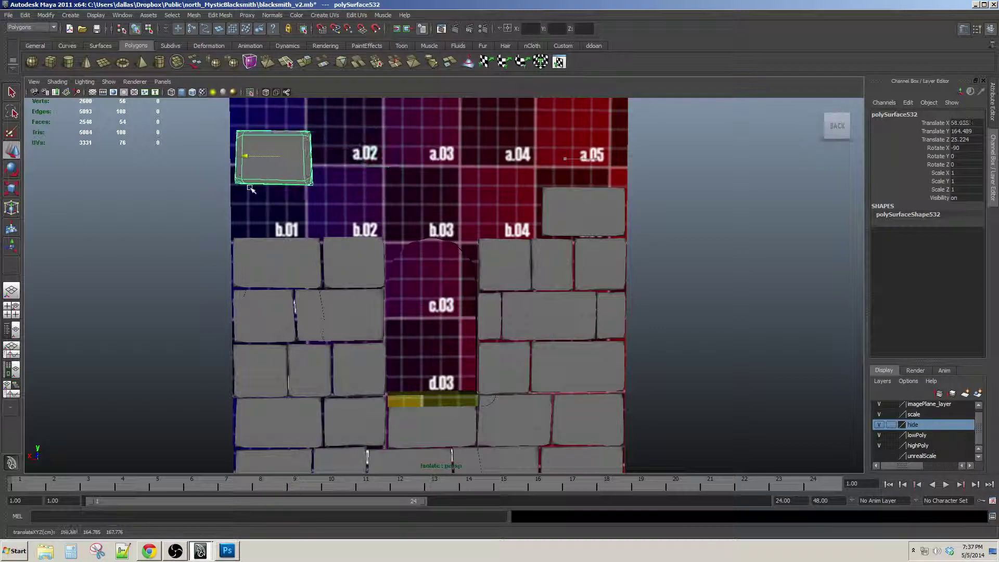
drag(250, 189, 250, 189)
alt+middle_drag(250, 189, 361, 198)
scroll(362, 197, up, 1)
alt+middle_drag(382, 116, 394, 154)
drag(394, 154, 397, 212)
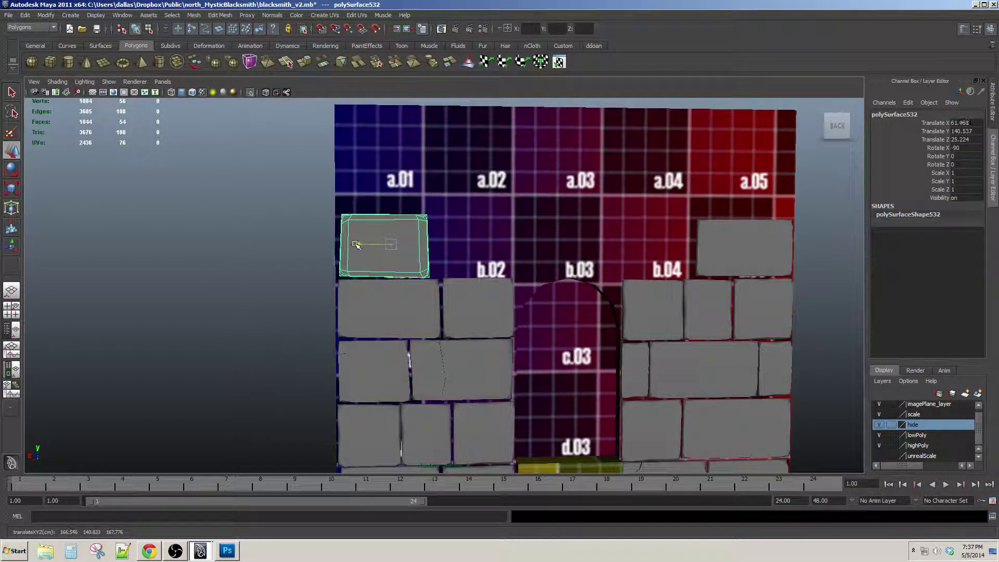
Shift the upper-left and lower-left corner vertices of the top row's left-end brick outward toward the wall edge
click(265, 248)
scroll(263, 249, up, 1)
alt+middle_drag(262, 248, 316, 268)
click(440, 219)
scroll(440, 220, up, 1)
alt+middle_drag(326, 204, 387, 225)
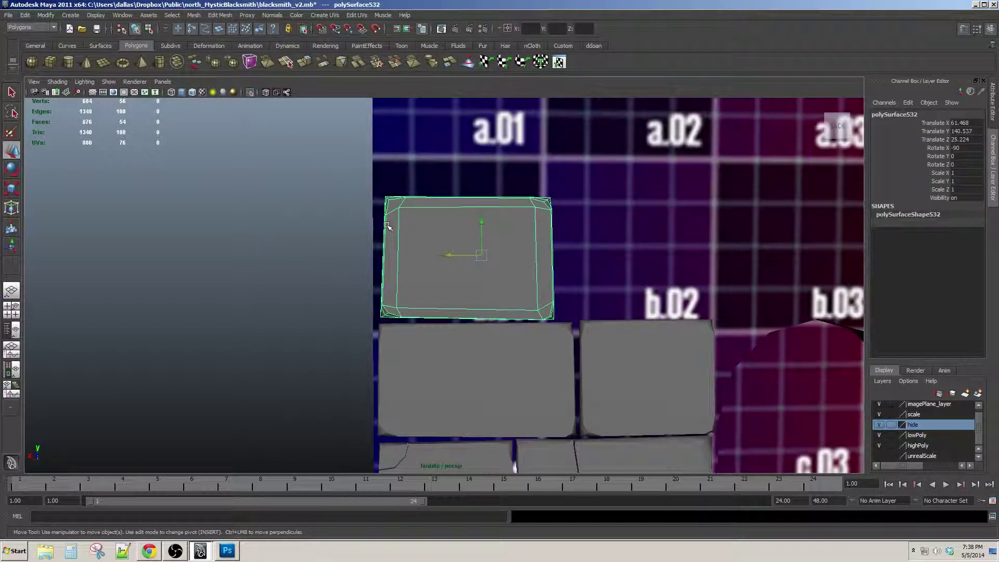
right_drag(386, 225, 361, 223)
drag(363, 184, 429, 228)
alt+middle_drag(428, 228, 450, 250)
drag(388, 228, 380, 228)
alt+middle_drag(425, 300, 420, 261)
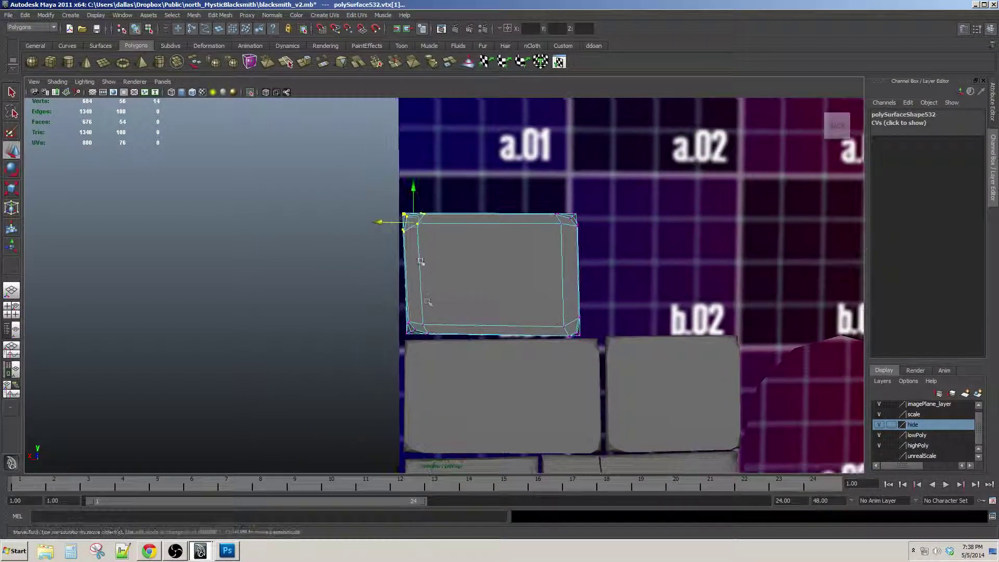
drag(387, 327, 383, 326)
Adjust the bottom vertices of the left-end brick to fit the row below, and return to object mode
click(328, 313)
alt+middle_drag(490, 226, 446, 205)
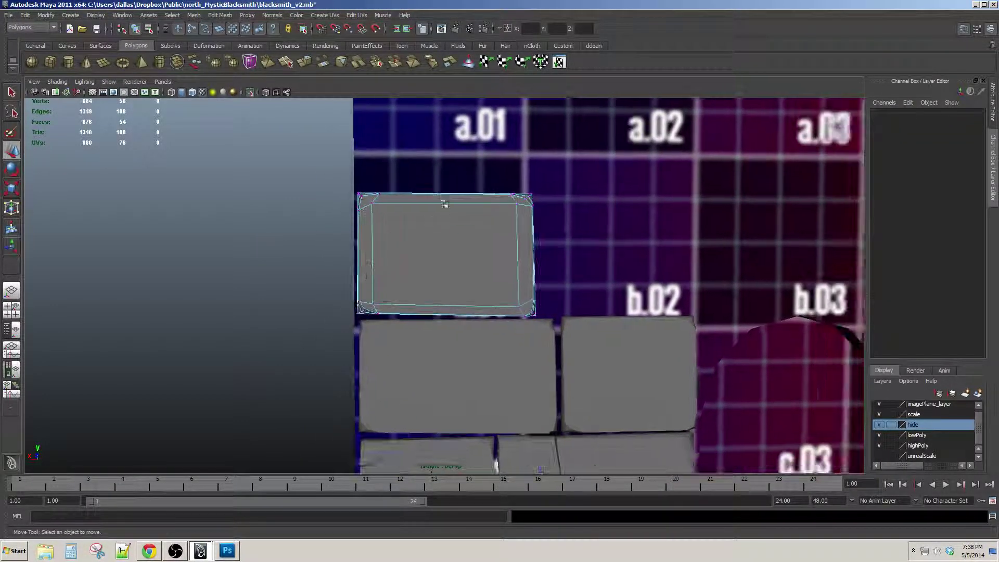
drag(463, 168, 540, 364)
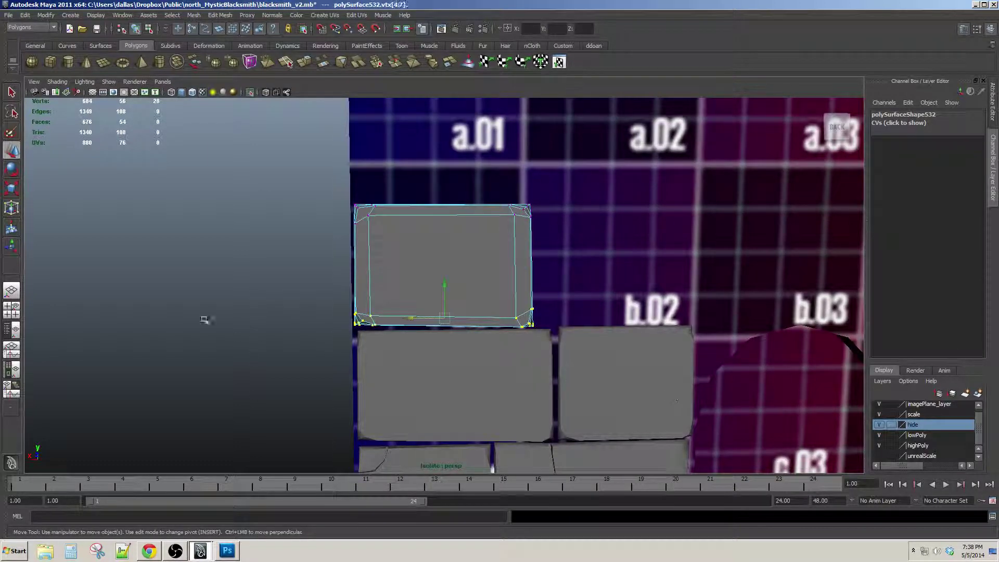
click(204, 320)
alt+right_drag(443, 324, 395, 325)
key(F8)
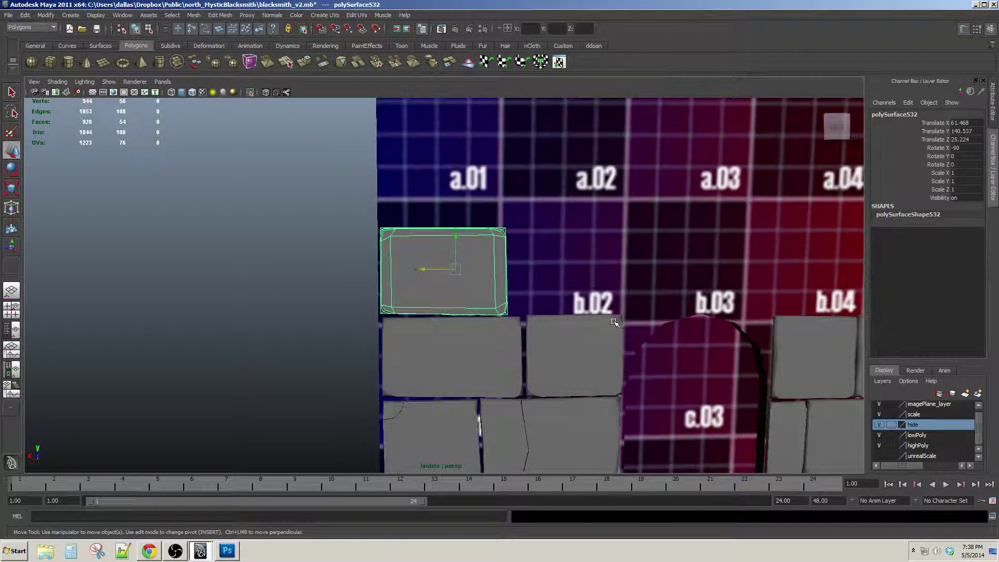
Nudge the top row's right-end brick into line with the wall's right edge and deselect it
alt+right_drag(614, 322, 602, 312)
alt+middle_drag(602, 312, 548, 238)
alt+middle_drag(668, 319, 558, 282)
click(734, 236)
alt+middle_drag(734, 238, 730, 253)
click(702, 195)
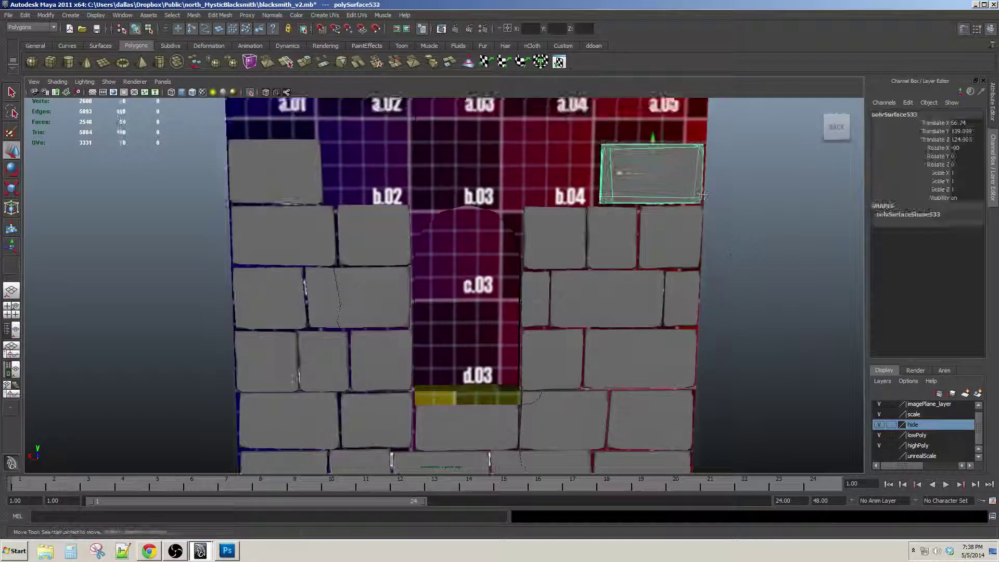
alt+middle_drag(703, 196, 515, 313)
alt+right_drag(514, 314, 567, 290)
alt+drag(566, 290, 548, 288)
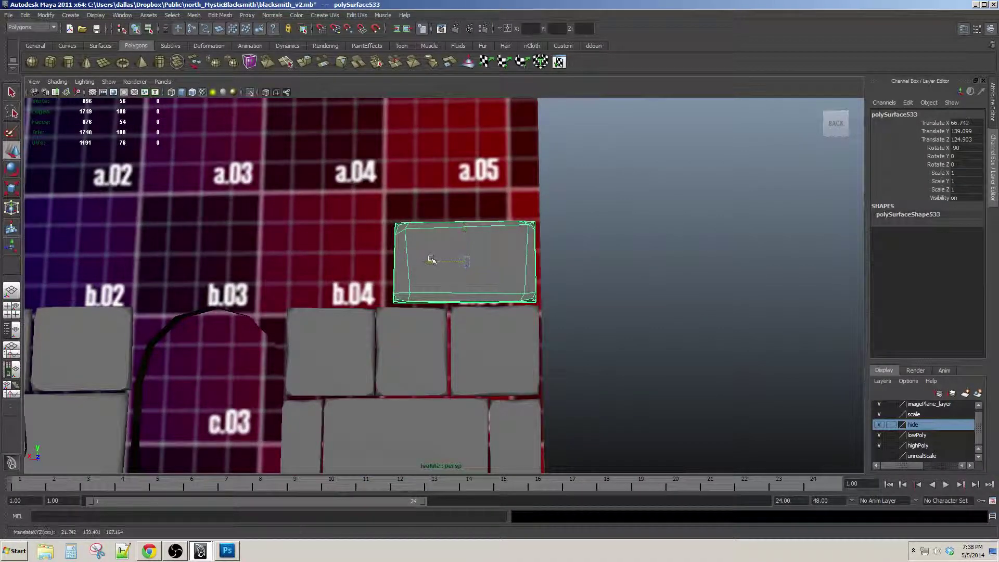
click(610, 359)
Duplicate the brick directly below the window opening and raise the copy above the arch
alt+right_drag(610, 359, 560, 386)
alt+middle_drag(560, 385, 560, 272)
alt+right_drag(560, 272, 583, 277)
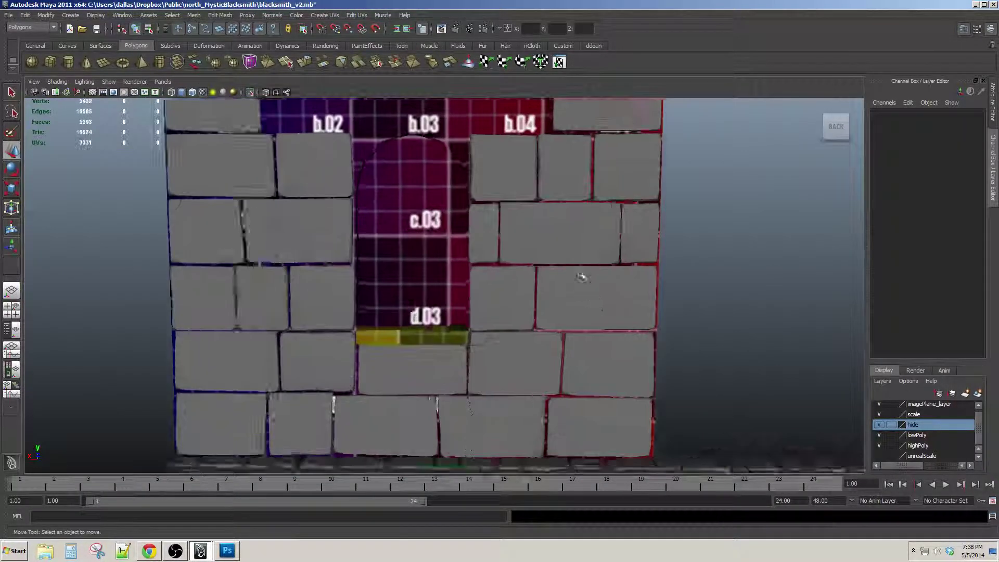
alt+middle_drag(582, 276, 599, 331)
alt+right_drag(598, 331, 589, 315)
mouse_move(589, 315)
alt+mouse_down()
mouse_move(602, 295)
mouse_move(599, 315)
alt+mouse_up()
click(535, 380)
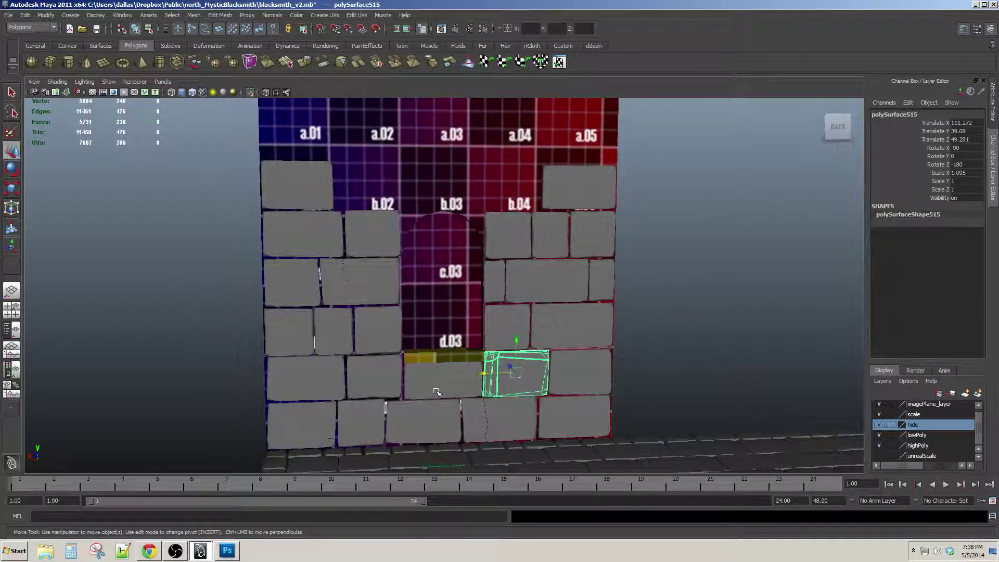
click(439, 392)
alt+right_drag(440, 392, 450, 364)
key(ctrl+d)
drag(446, 364, 419, 133)
alt+middle_drag(423, 134, 478, 239)
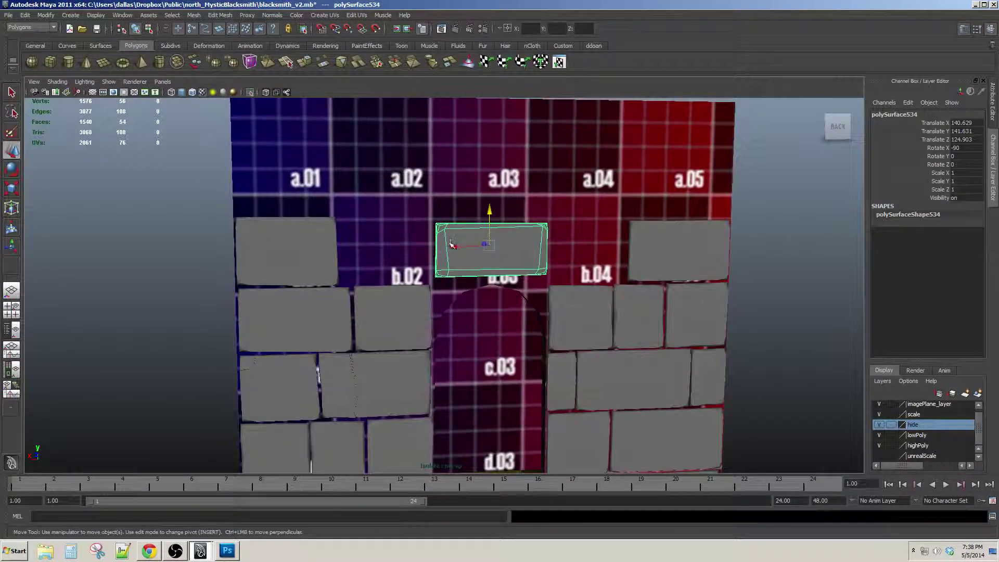
Move the copied brick against the top row's left-end brick and lower it onto the row below
drag(457, 244, 391, 247)
alt+right_drag(391, 248, 416, 215)
alt+middle_drag(416, 216, 427, 231)
drag(420, 186, 421, 197)
alt+middle_drag(422, 197, 428, 217)
Raise the top vertices of the second brick in the top row toward the height of the left-end brick
right_drag(355, 235, 317, 234)
drag(249, 194, 547, 255)
alt+middle_drag(520, 219, 544, 248)
drag(455, 222, 455, 206)
Adjust the upper-left and upper-right corner vertices of the second brick, and return to object mode
alt+middle_drag(416, 227, 441, 232)
alt+right_drag(441, 232, 458, 229)
drag(339, 192, 479, 287)
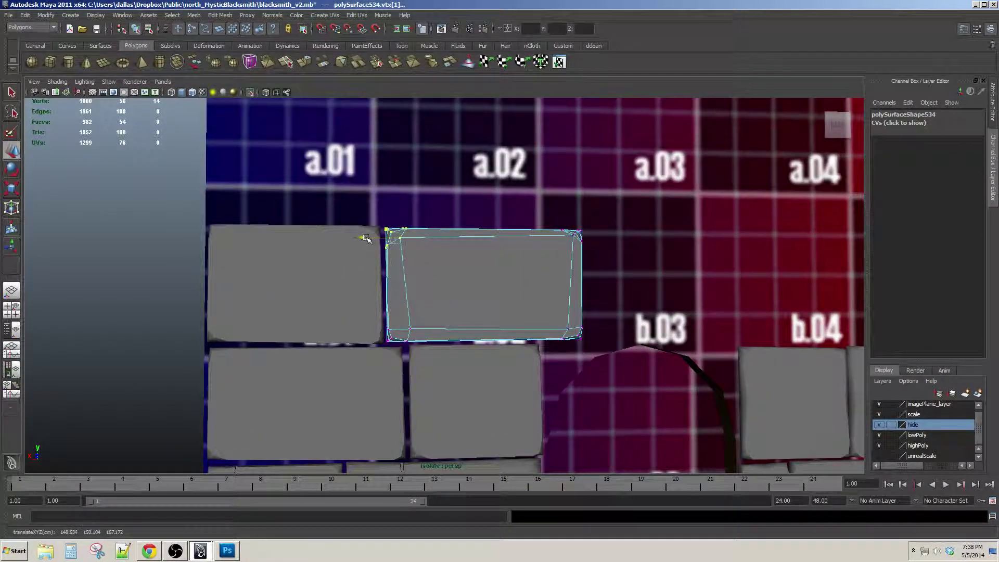
alt+middle_drag(369, 232, 308, 230)
drag(505, 218, 560, 270)
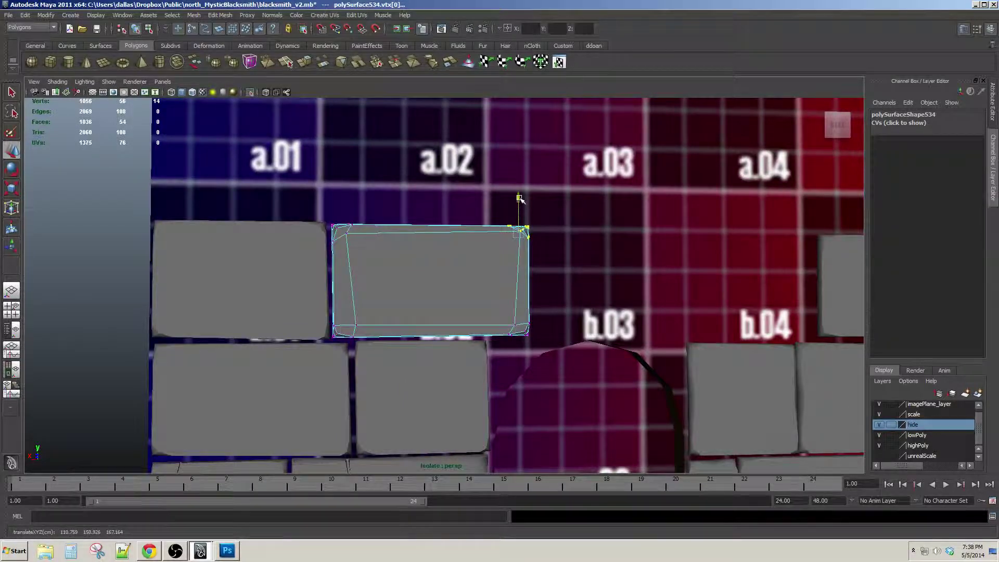
alt+right_drag(532, 255, 472, 280)
key(F8)
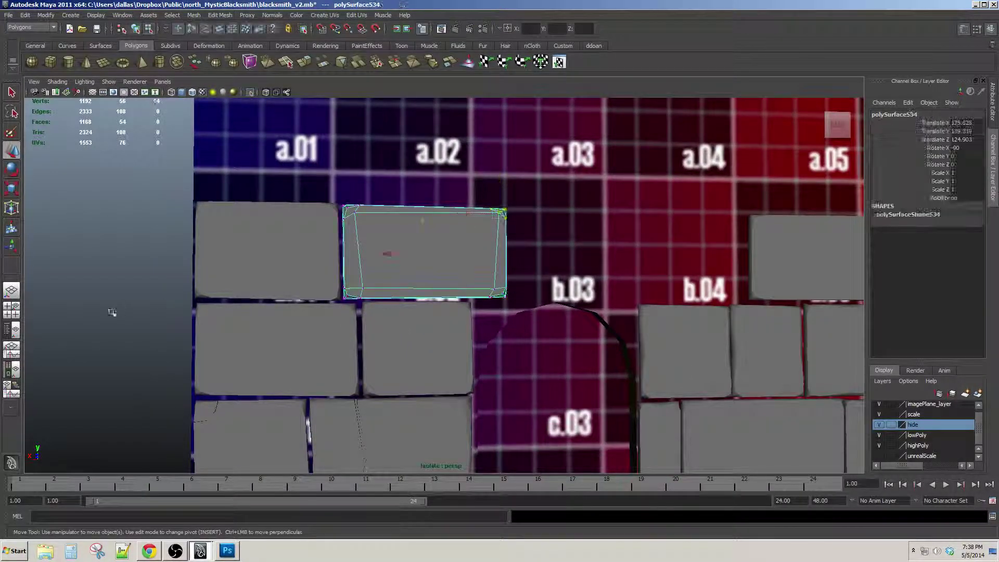
Duplicate the brick immediately left of the window opening in the third row from the bottom and raise the copy to the top row
alt+right_drag(469, 323, 426, 344)
alt+middle_drag(475, 350, 442, 244)
alt+right_drag(489, 250, 444, 266)
click(682, 283)
alt+right_drag(683, 282, 727, 276)
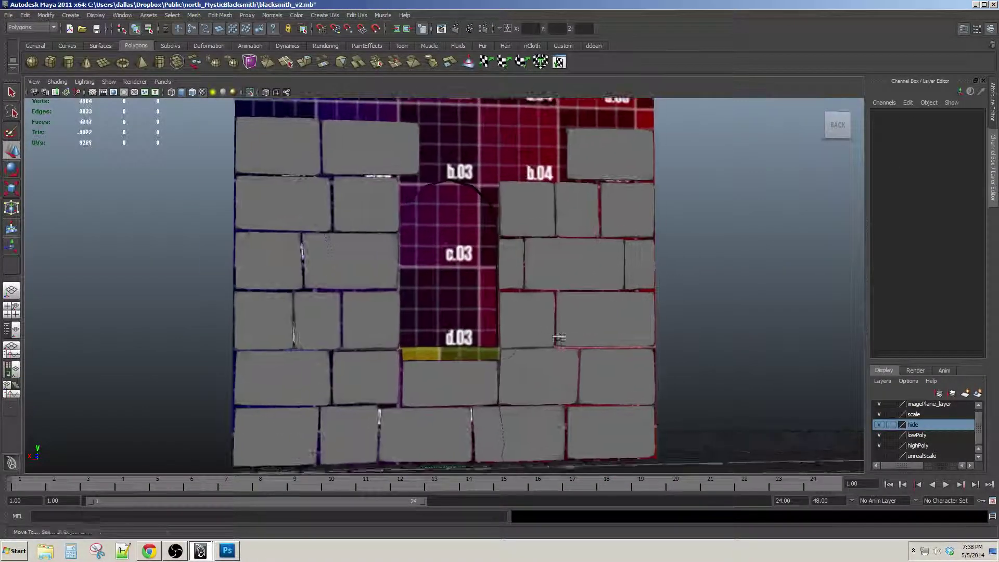
alt+middle_drag(494, 315, 465, 292)
alt+middle_drag(340, 292, 378, 326)
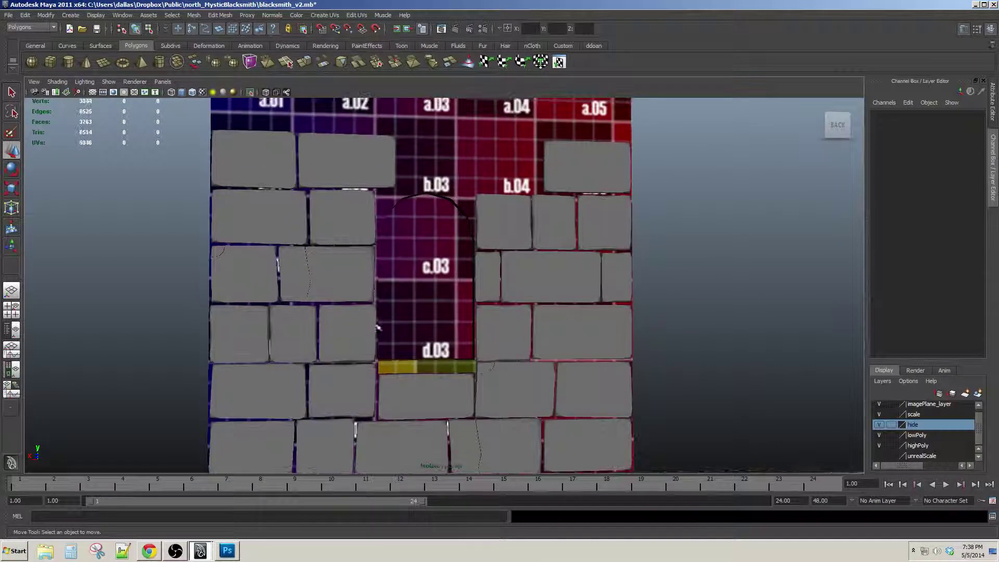
click(344, 329)
drag(348, 303, 364, 137)
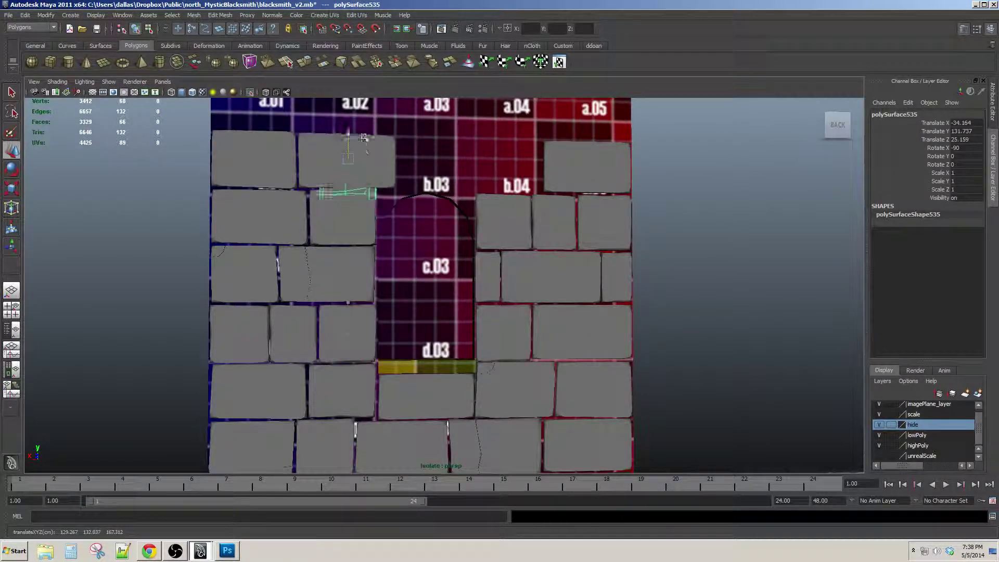
alt+middle_drag(291, 165, 300, 214)
alt+right_drag(291, 216, 302, 228)
alt+drag(302, 227, 306, 253)
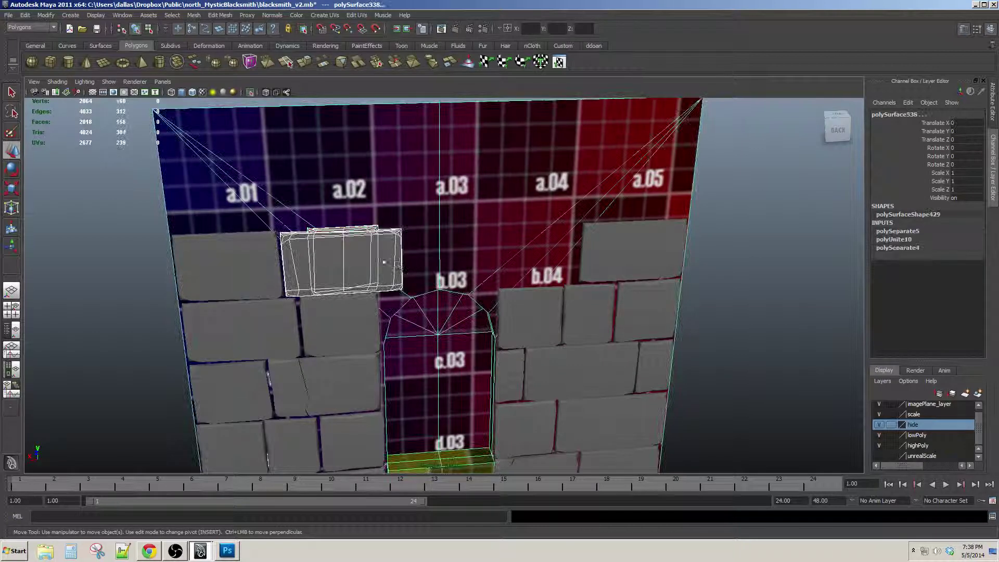
click(592, 256)
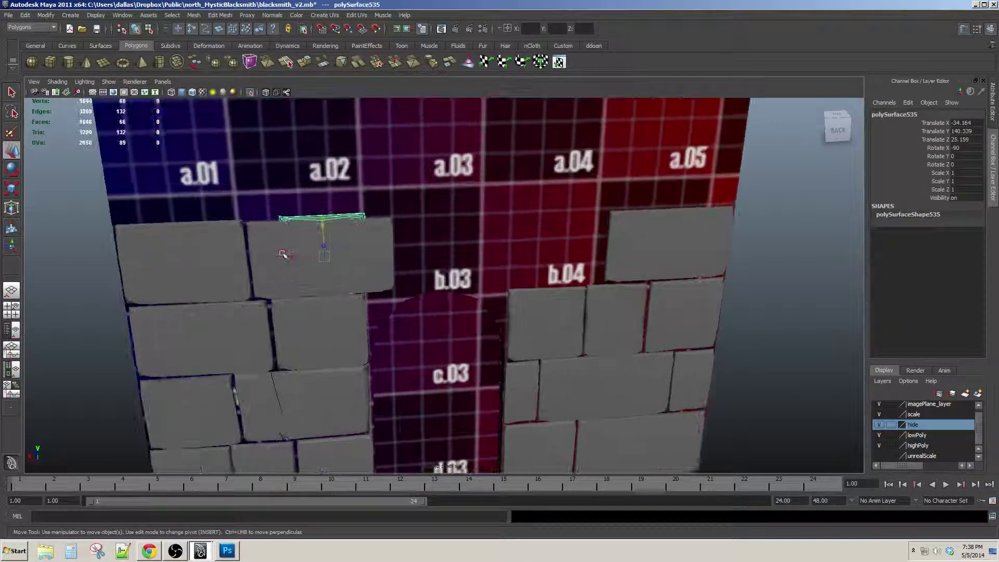
Move the copied brick over the arch beside the second brick and lower it slightly to fit the row
drag(283, 254, 403, 254)
alt+right_drag(403, 254, 431, 284)
alt+drag(432, 284, 435, 268)
alt+middle_drag(429, 218, 437, 254)
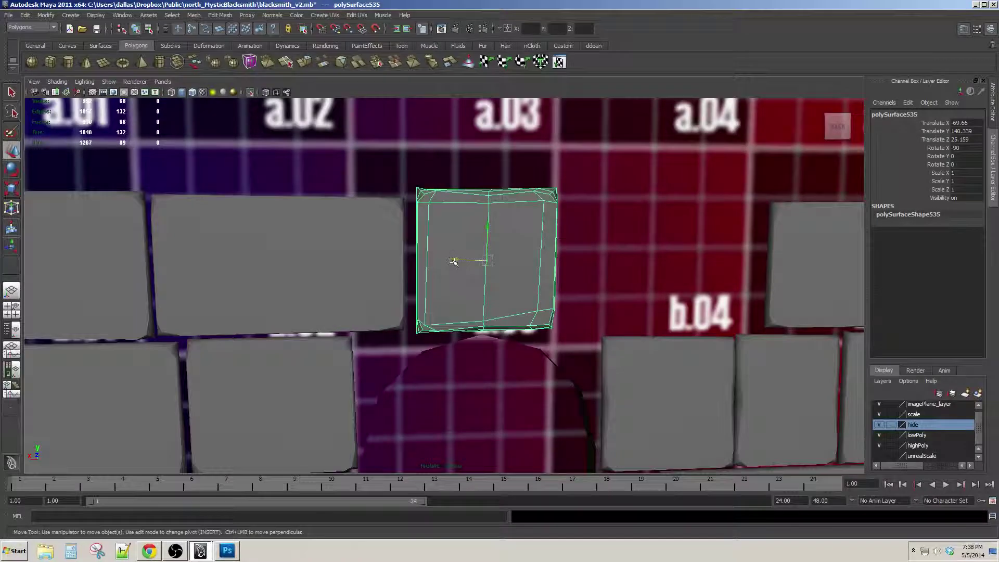
drag(455, 259, 457, 259)
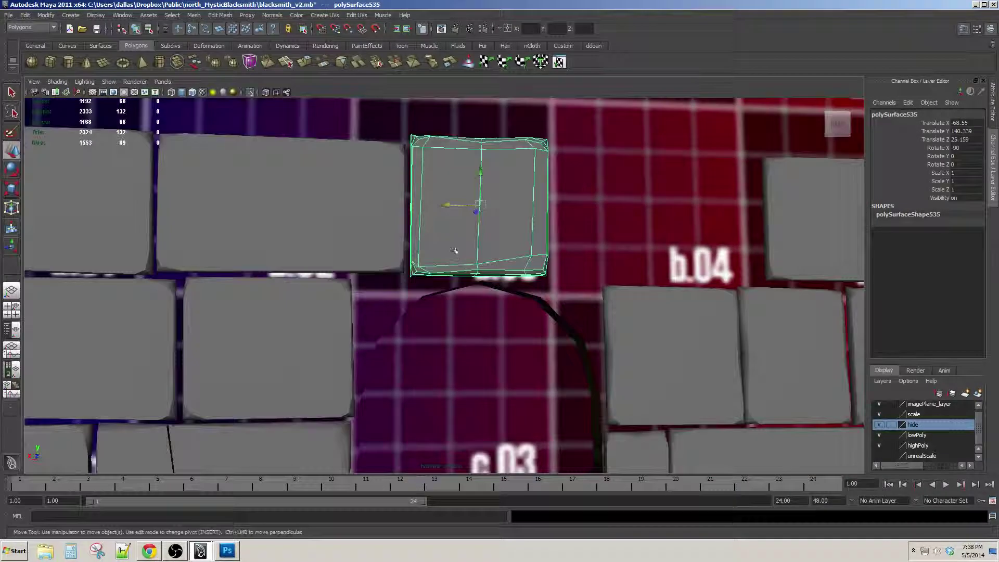
alt+middle_drag(454, 250, 475, 275)
drag(490, 233, 491, 236)
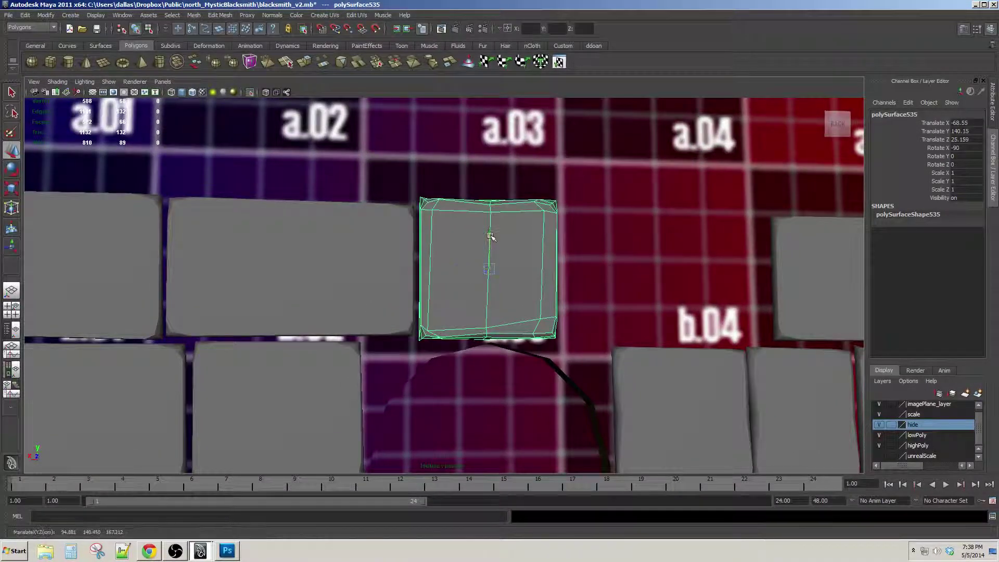
Lower the top vertices of the brick above the arch and nudge the whole brick down slightly
alt+middle_drag(489, 236, 484, 260)
right_drag(427, 249, 394, 245)
drag(390, 205, 618, 278)
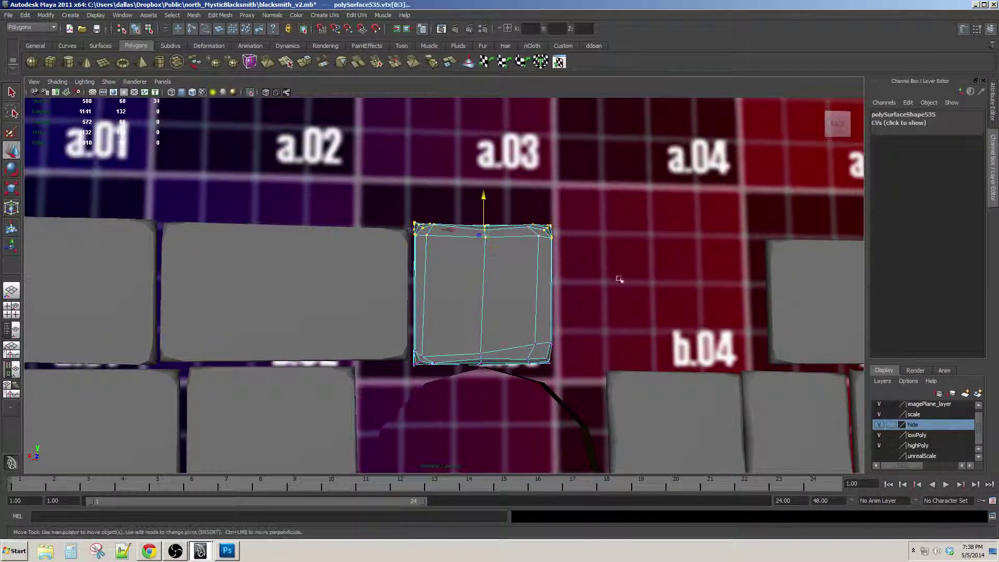
drag(483, 198, 483, 204)
alt+middle_drag(508, 220, 493, 279)
alt+middle_drag(493, 358, 484, 222)
key(F8)
key(F8)
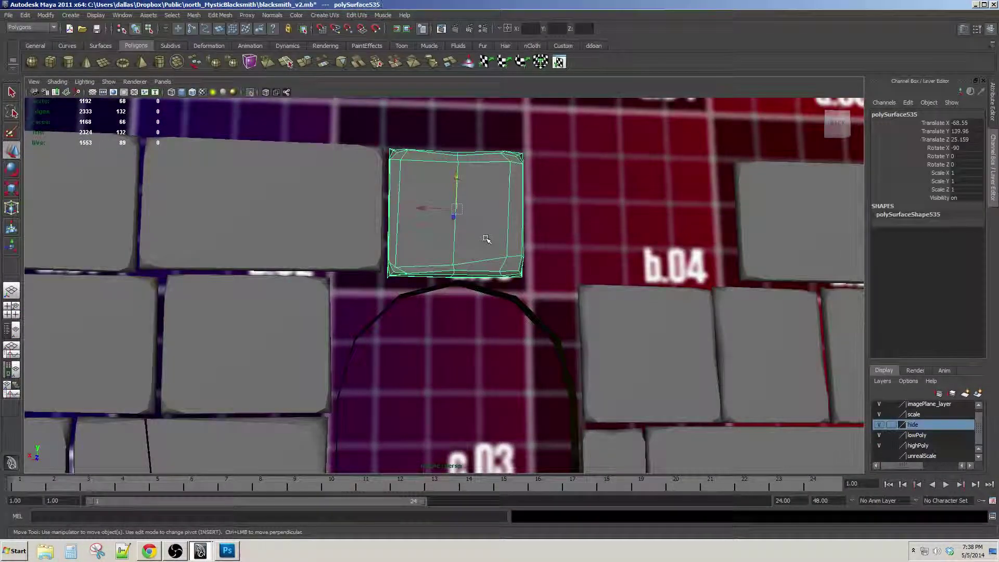
Examine the whole wall to check the top row's brick placement and remaining gap
scroll(494, 249, down, 5)
click(747, 292)
scroll(572, 281, up, 1)
click(449, 265)
alt+middle_drag(448, 269, 486, 285)
scroll(495, 286, down, 1)
scroll(483, 285, down, 3)
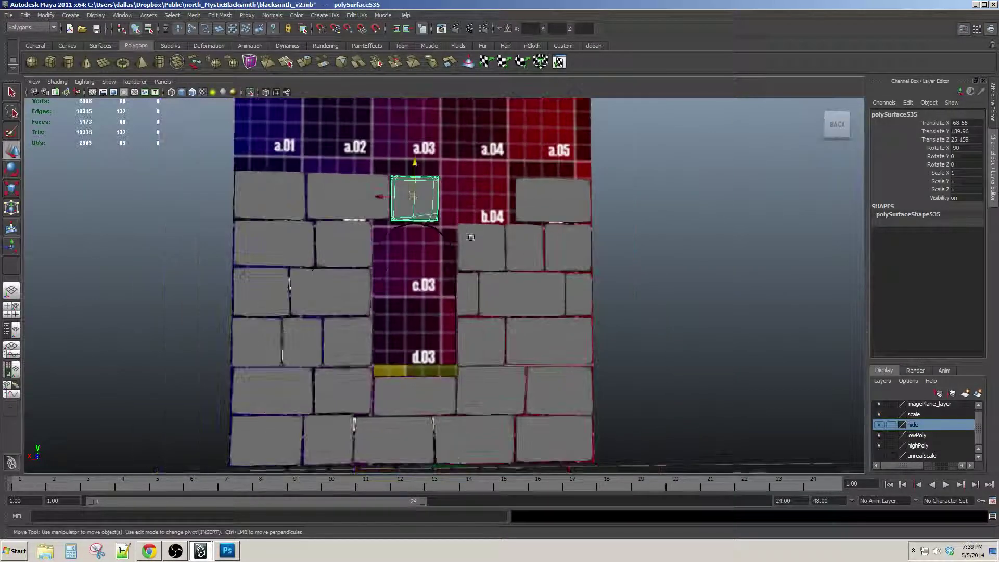
click(602, 272)
scroll(536, 295, up, 1)
alt+drag(529, 276, 535, 274)
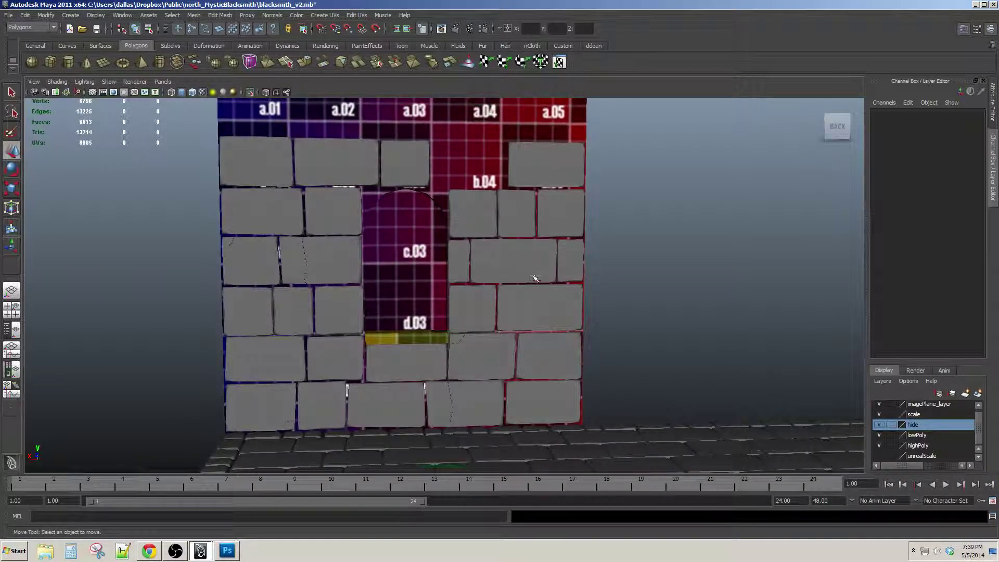
alt+middle_drag(534, 275, 538, 305)
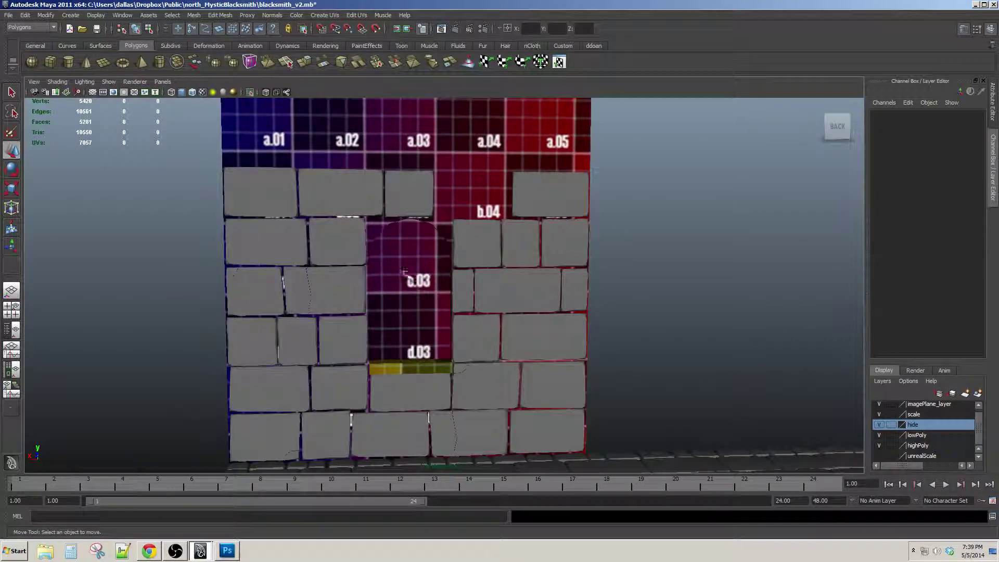
Duplicate the right-end brick of the second row from the bottom and seat the copy in the top row's remaining gap
click(542, 376)
drag(558, 354, 543, 187)
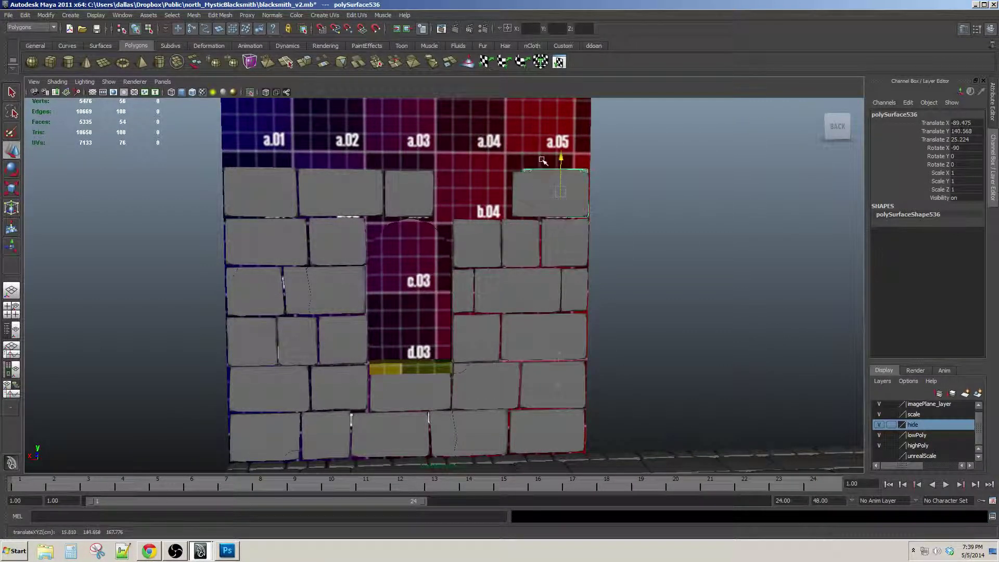
alt+middle_drag(542, 175, 542, 195)
drag(530, 210, 446, 211)
scroll(458, 225, up, 4)
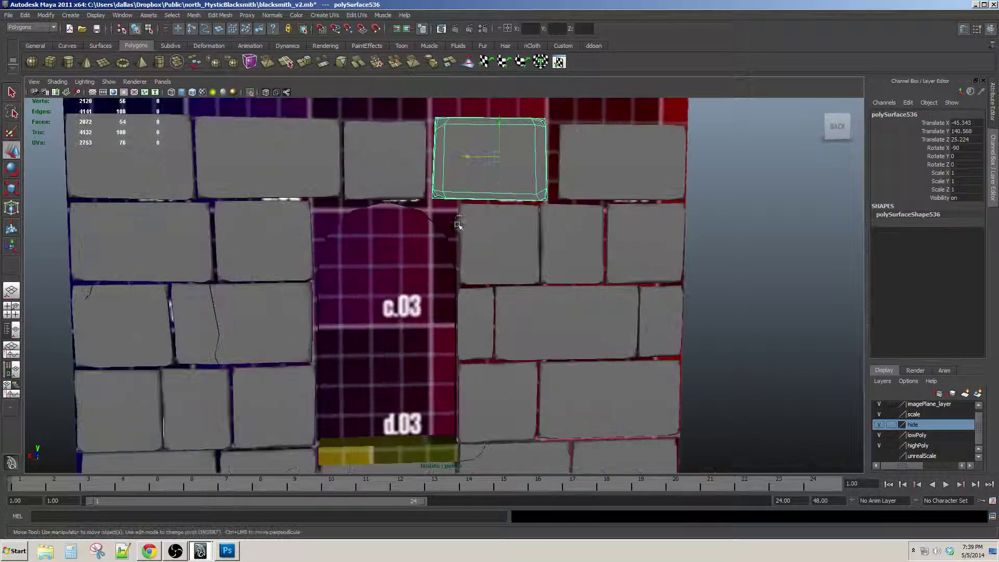
alt+middle_drag(456, 216, 454, 333)
scroll(492, 300, up, 4)
drag(518, 257, 517, 267)
alt+middle_drag(517, 268, 508, 272)
scroll(500, 270, up, 3)
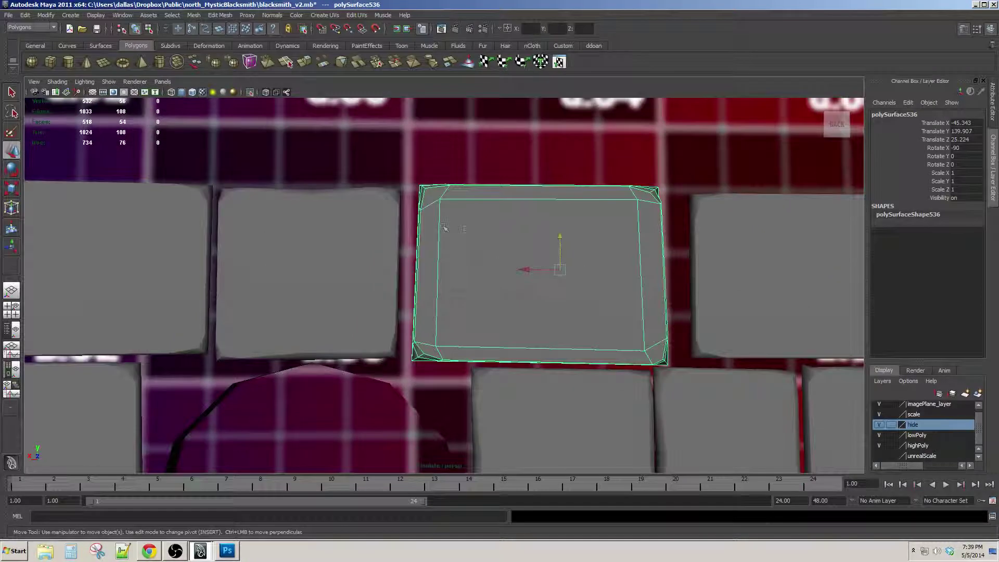
Widen the gap-filling brick by moving its left and right side vertices outward toward the neighbouring bricks
right_drag(444, 228, 411, 225)
drag(383, 165, 458, 376)
drag(387, 271, 376, 272)
alt+middle_drag(628, 328, 532, 335)
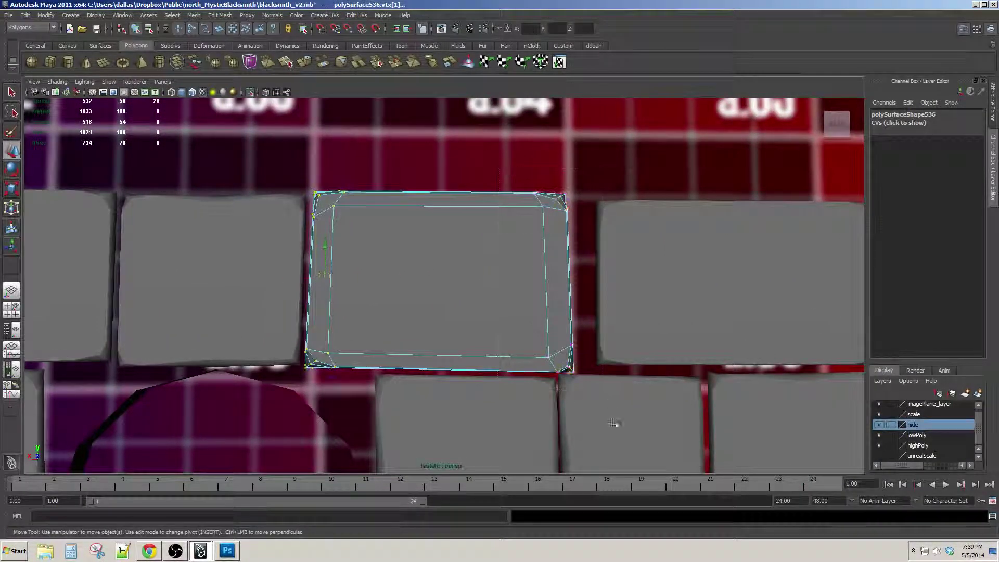
drag(499, 169, 613, 422)
alt+middle_drag(610, 270, 545, 287)
drag(454, 296, 469, 298)
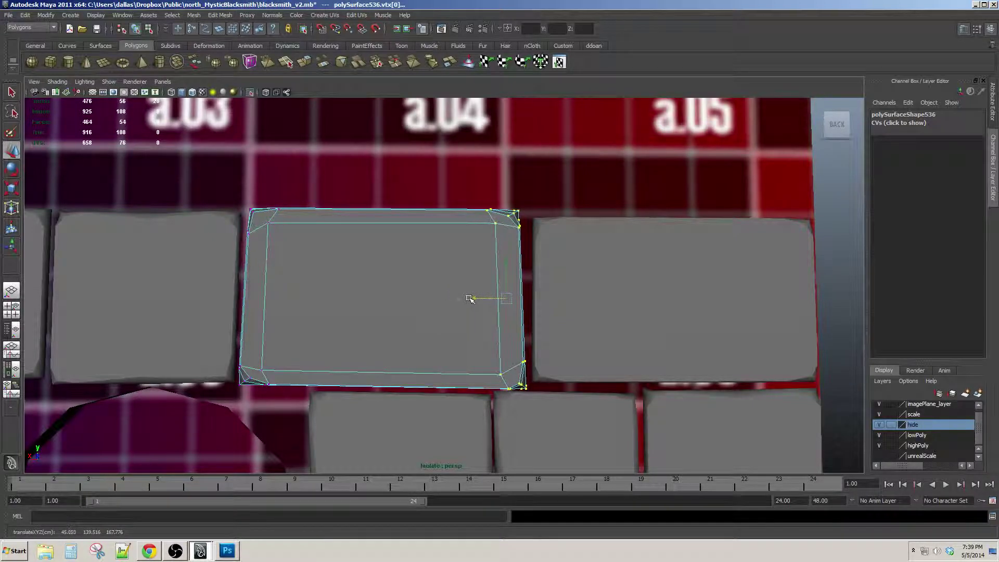
Raise the bottom vertices of the gap-filling brick slightly above the row below
drag(482, 399, 481, 399)
alt+middle_drag(372, 341, 457, 335)
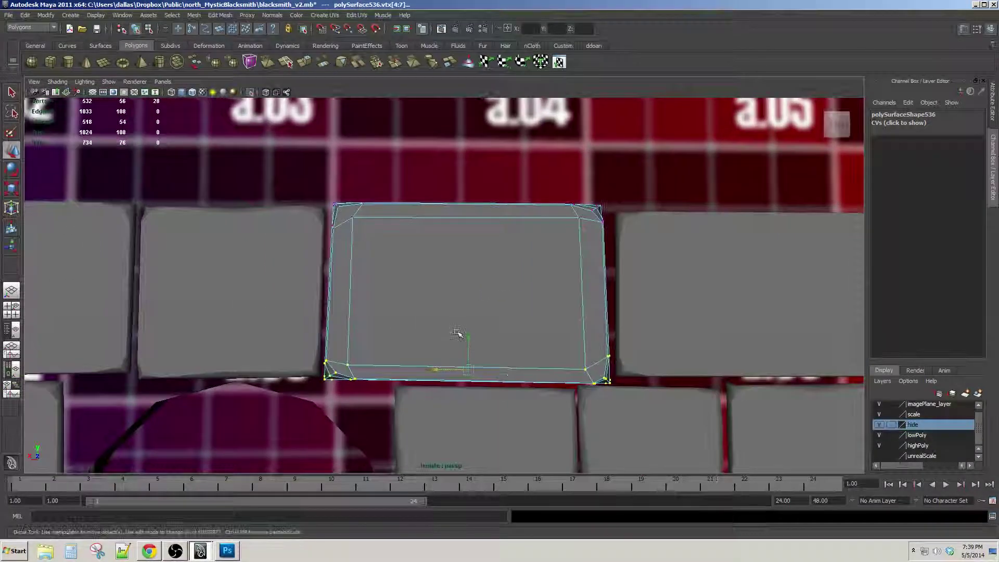
drag(468, 336, 469, 332)
scroll(470, 333, down, 4)
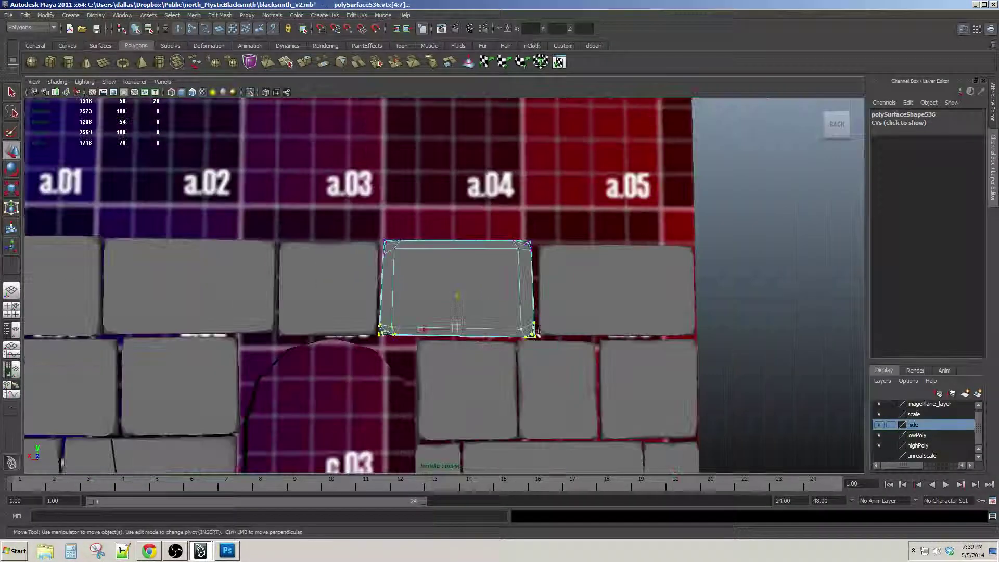
Finish vertex editing on the gap-filling brick and clear the selection
click(479, 345)
scroll(479, 346, down, 3)
alt+middle_drag(479, 345, 574, 296)
key(F8)
scroll(583, 300, down, 3)
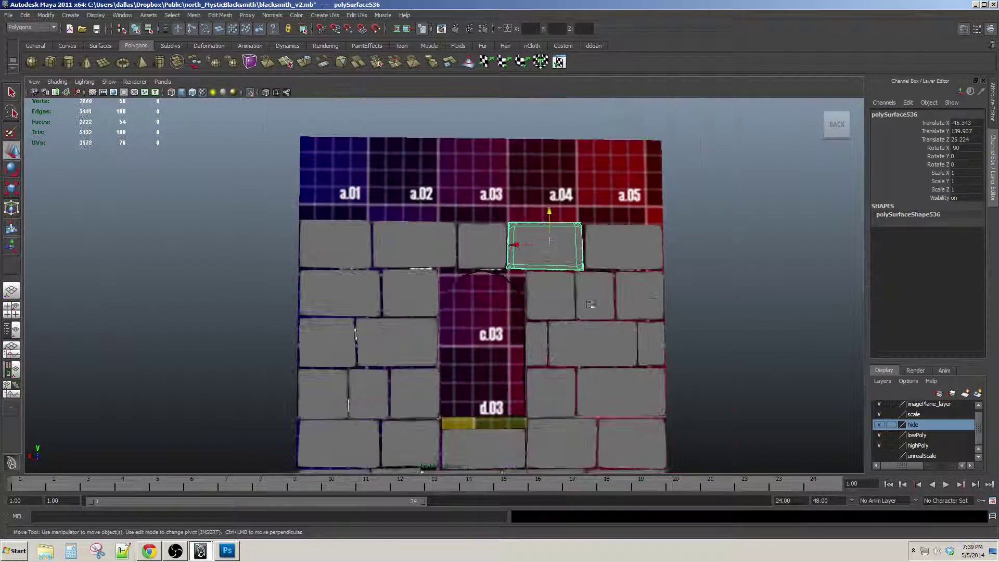
click(729, 272)
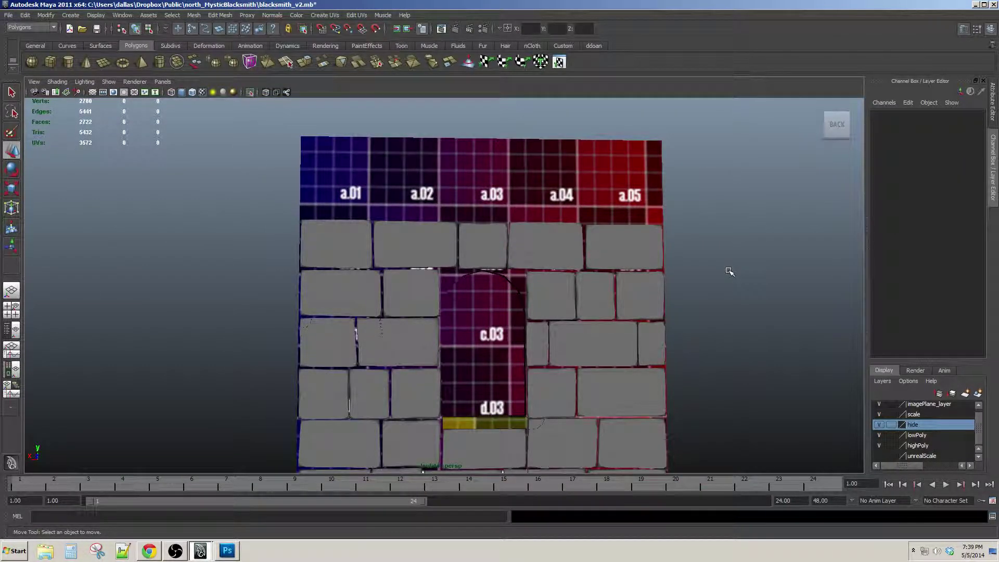
Duplicate the five bricks of the bottom row and raise the copies above the top row as a new row
alt+drag(624, 298, 600, 326)
scroll(600, 326, up, 3)
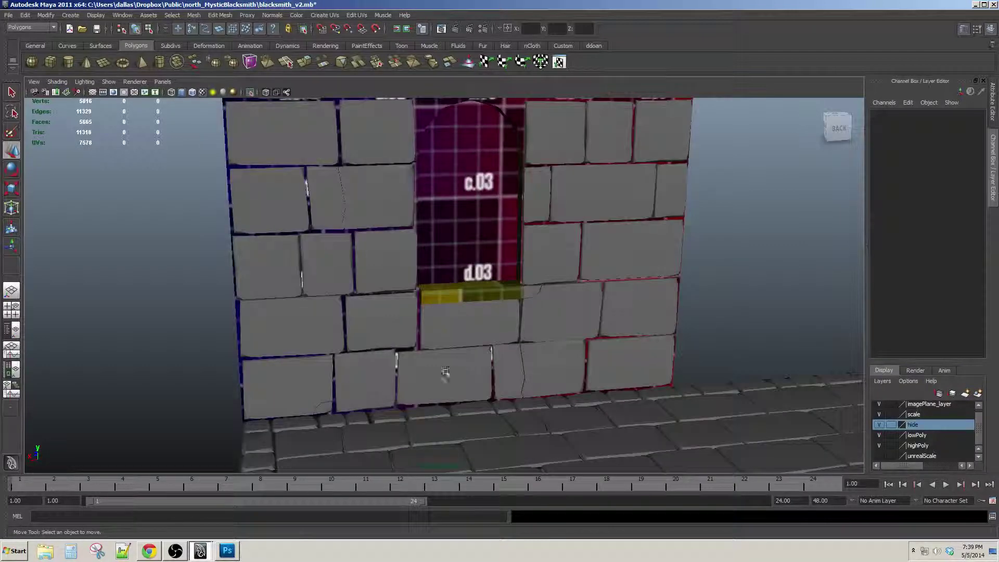
click(444, 375)
scroll(505, 313, down, 3)
alt+middle_drag(506, 305, 508, 352)
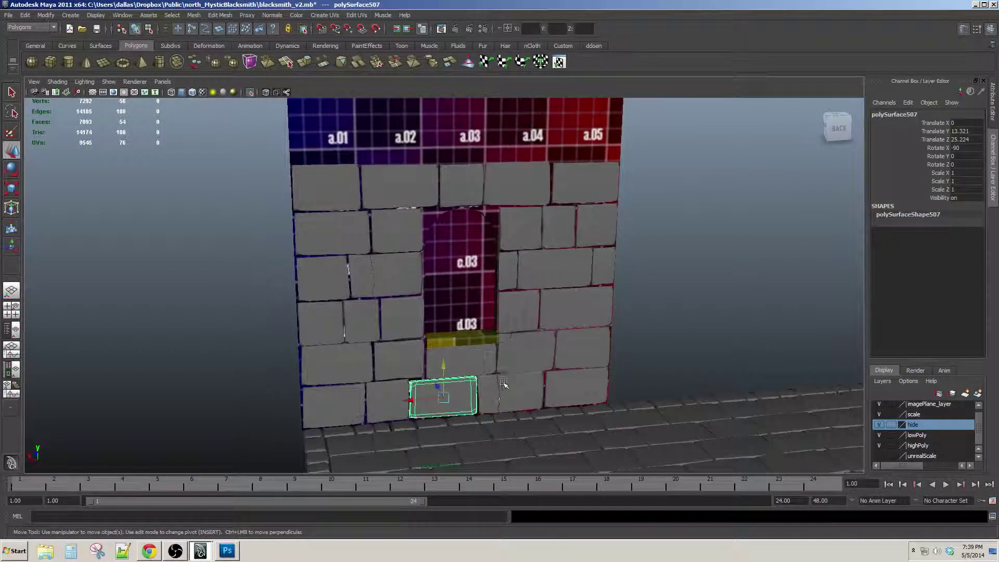
shift+click(336, 408)
alt+middle_drag(389, 390, 394, 405)
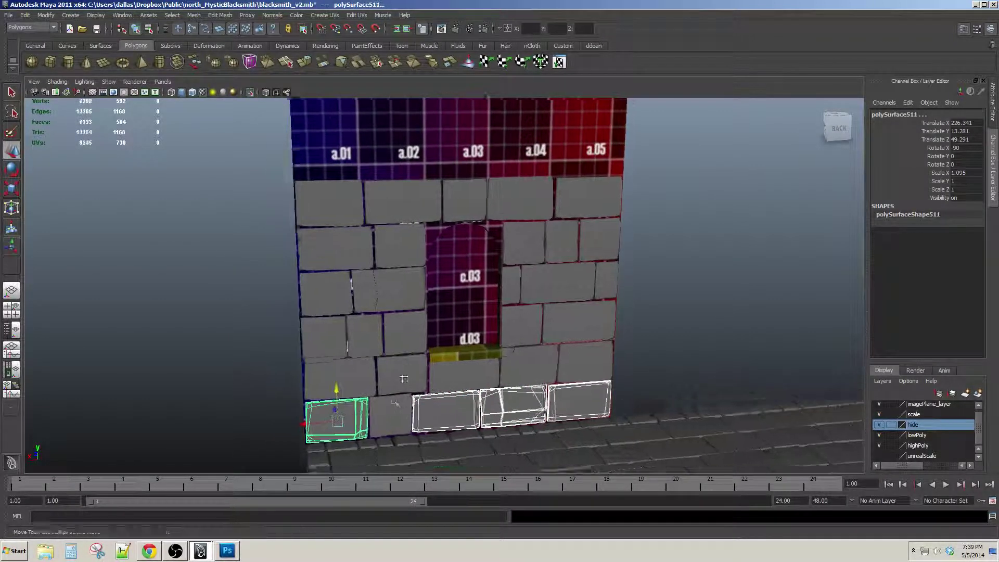
shift+click(394, 408)
alt+drag(480, 367, 481, 355)
key(ctrl+d)
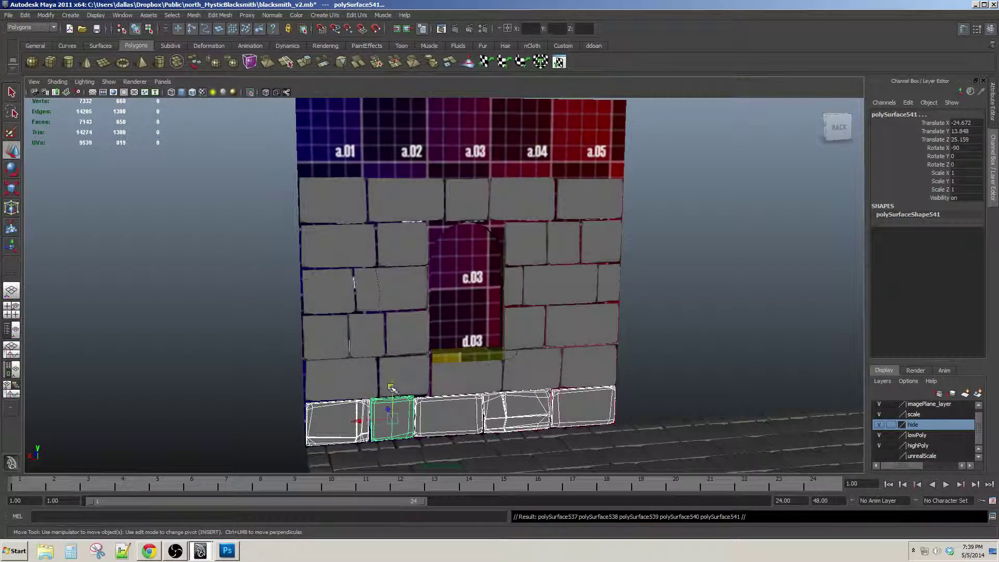
middle_drag(411, 378, 405, 116)
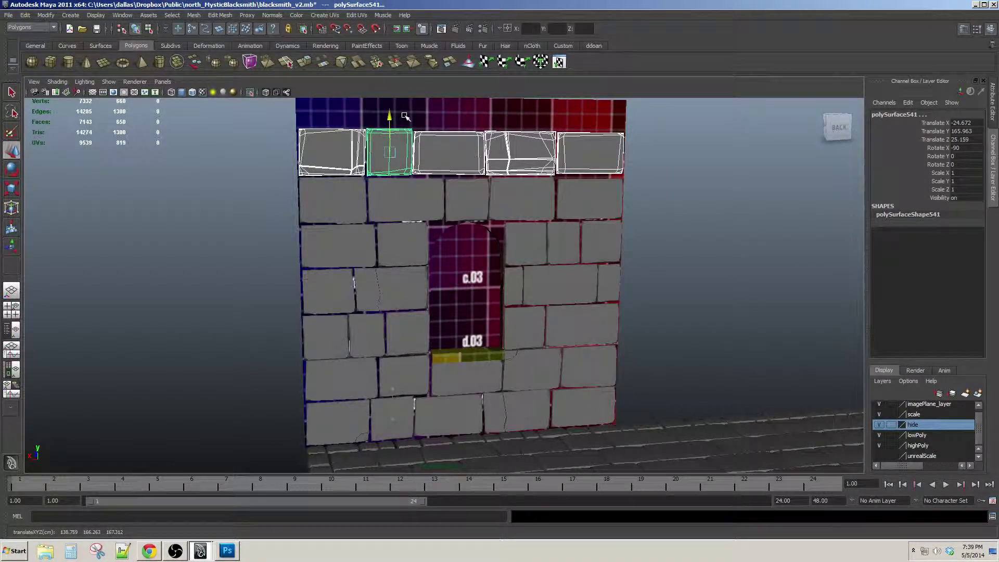
click(660, 243)
Lower the right-end brick and the neighbouring cracked brick of the new top row closer to the row below
alt+drag(660, 243, 619, 252)
scroll(612, 254, up, 3)
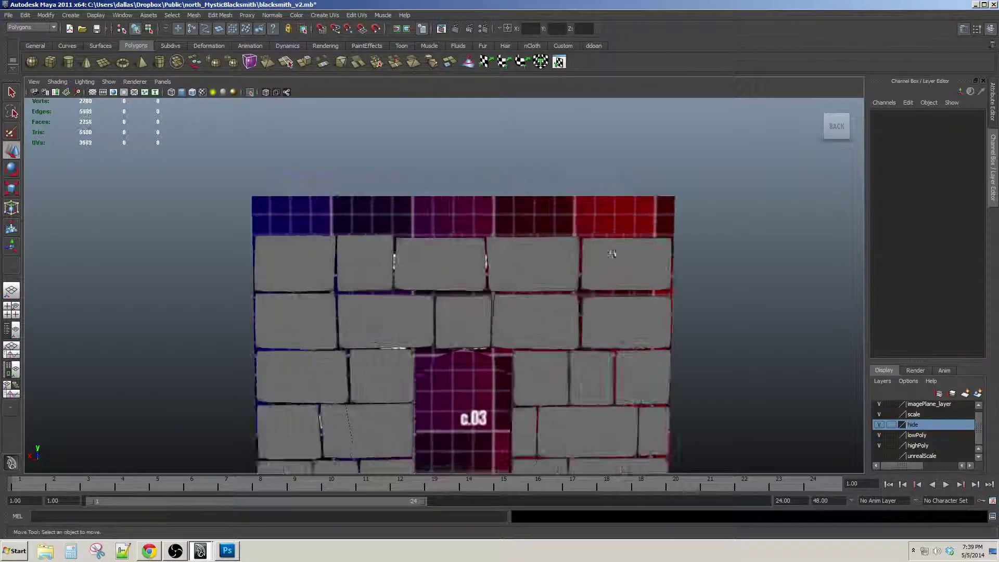
click(612, 253)
scroll(607, 248, up, 2)
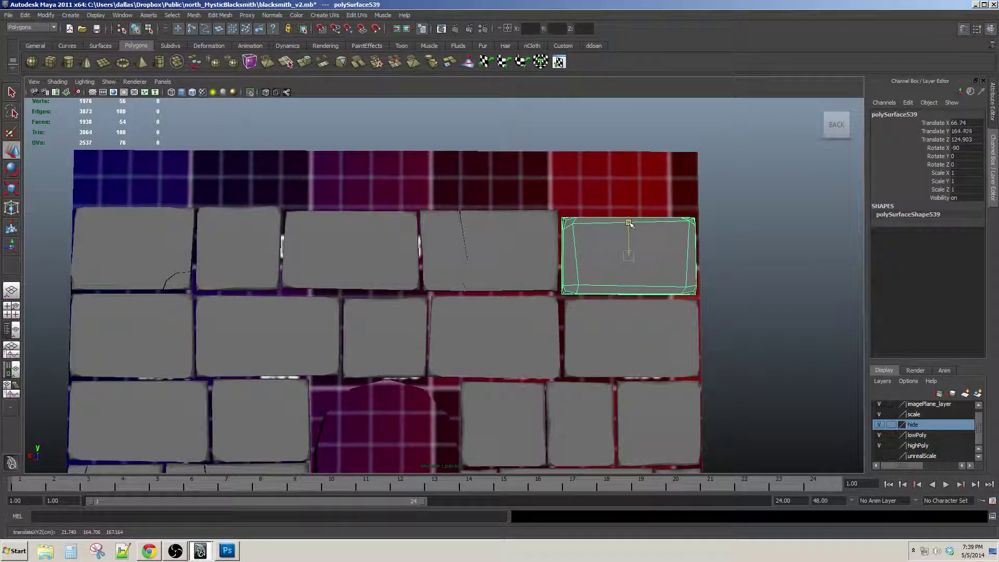
drag(629, 217, 527, 223)
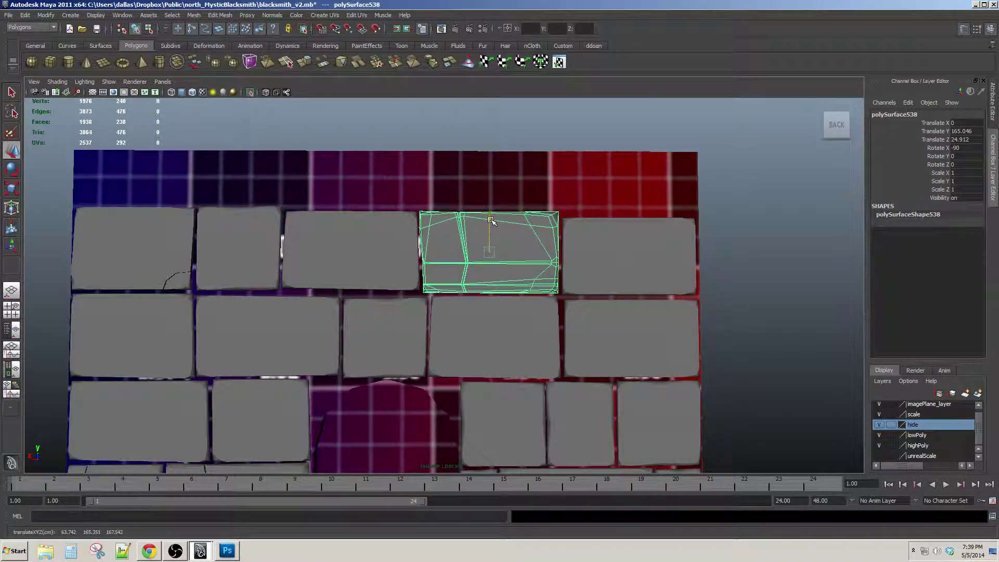
Adjust the heights of the remaining three bricks so the new top row sits closely on the row below
alt+middle_drag(368, 218, 639, 212)
click(384, 211)
click(541, 213)
alt+middle_drag(540, 213, 492, 212)
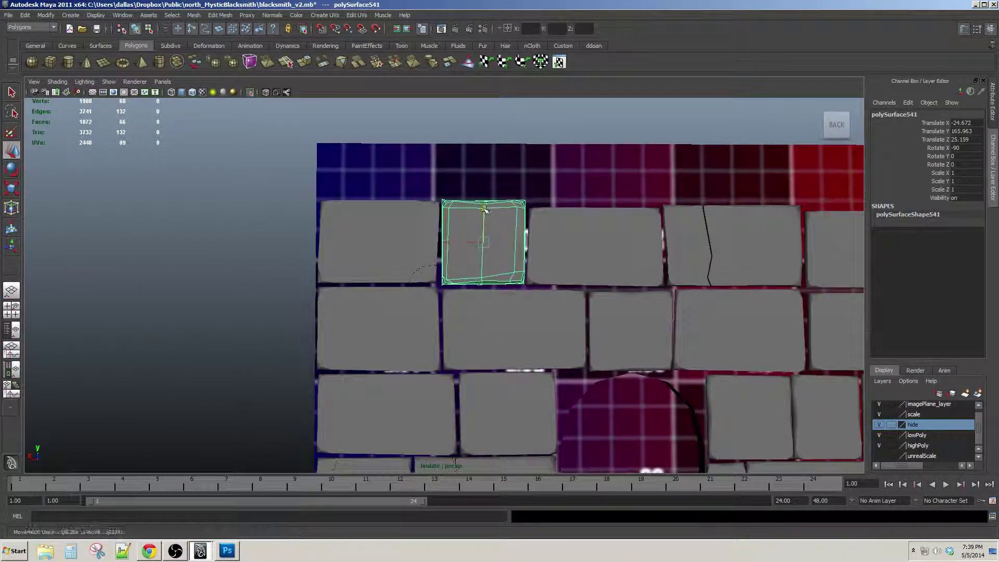
click(594, 244)
click(739, 247)
alt+middle_drag(739, 247, 261, 258)
alt+middle_drag(154, 242, 252, 235)
click(252, 236)
Rotate the left-end brick of the top row to -180 degrees about Z, moving its cracked corner to the upper left
scroll(397, 318, down, 1)
alt+middle_drag(397, 318, 419, 151)
scroll(511, 227, down, 2)
scroll(508, 328, up, 2)
alt+middle_drag(510, 228, 513, 408)
scroll(509, 328, up, 3)
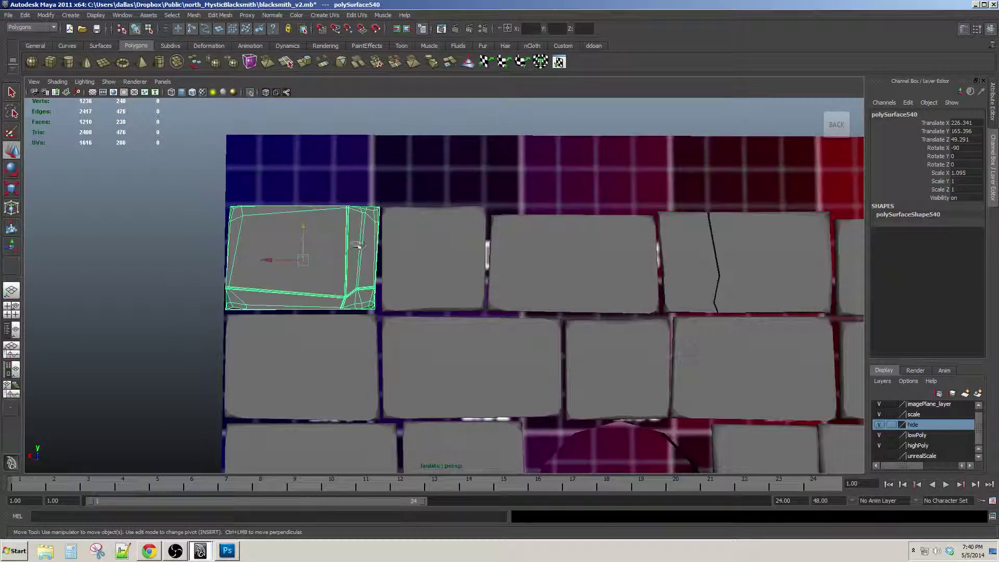
key(e)
drag(336, 227, 248, 216)
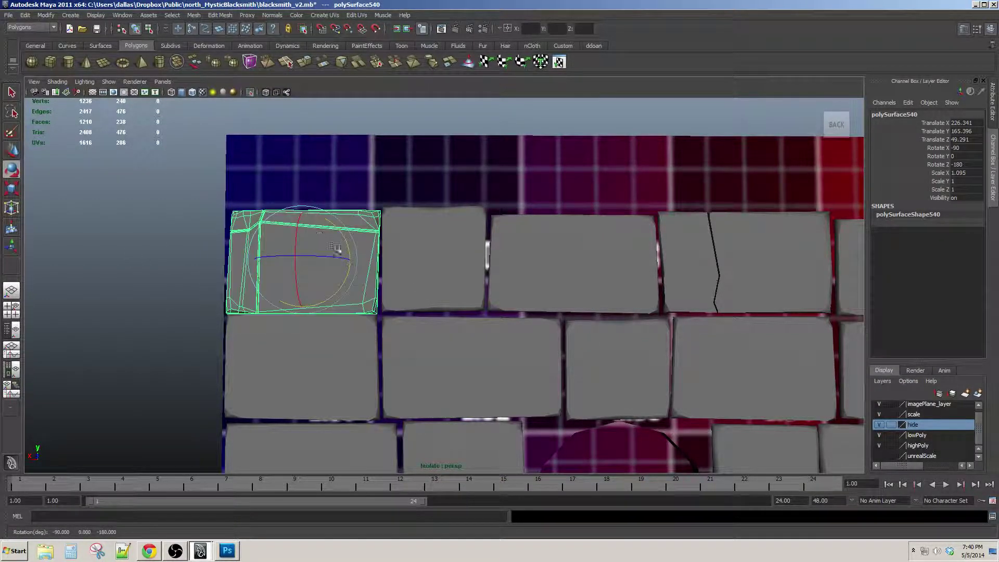
key(w)
click(437, 244)
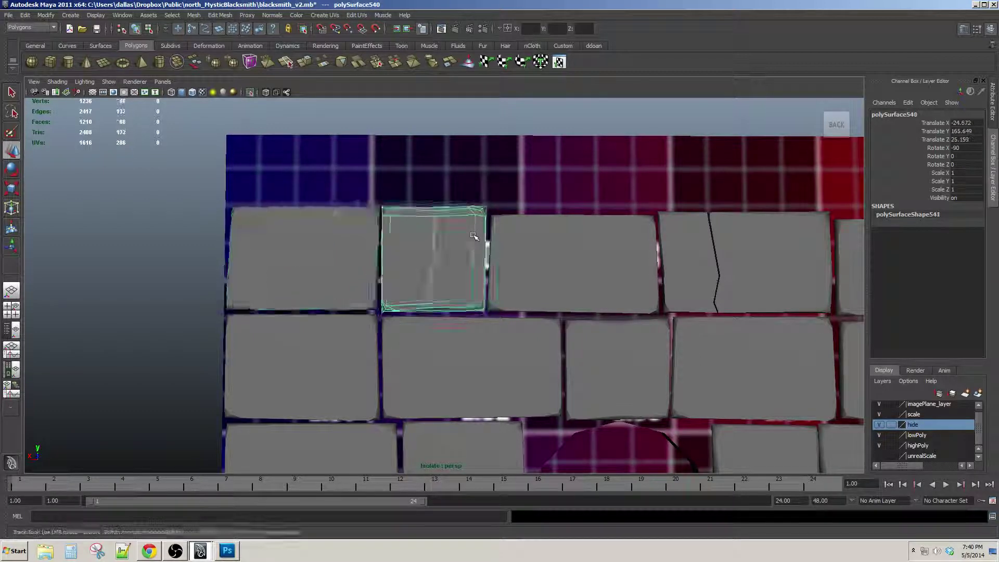
Rotate the middle brick of the top row to 180 degrees about Z
alt+middle_drag(607, 274, 498, 265)
click(439, 255)
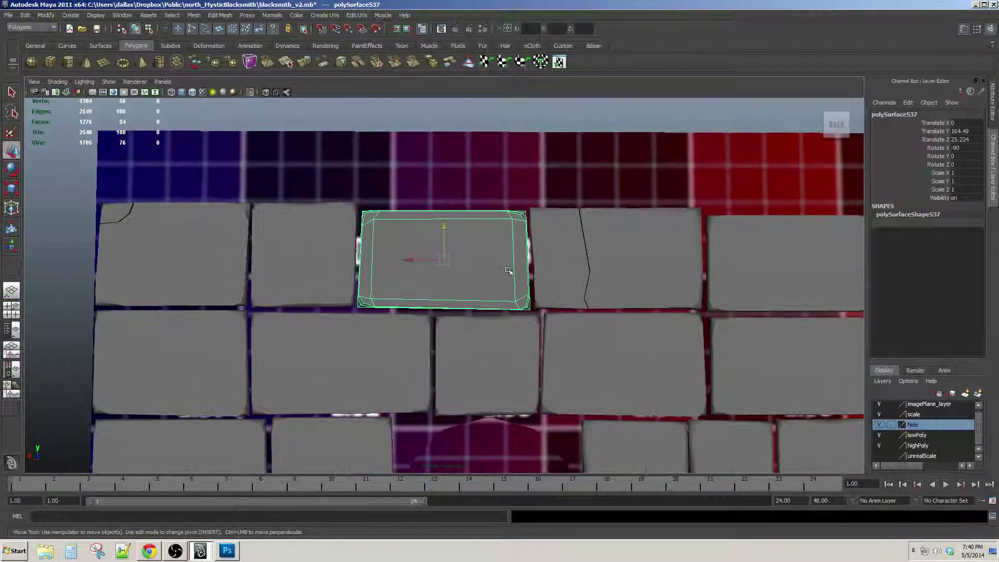
key(e)
drag(479, 295, 402, 403)
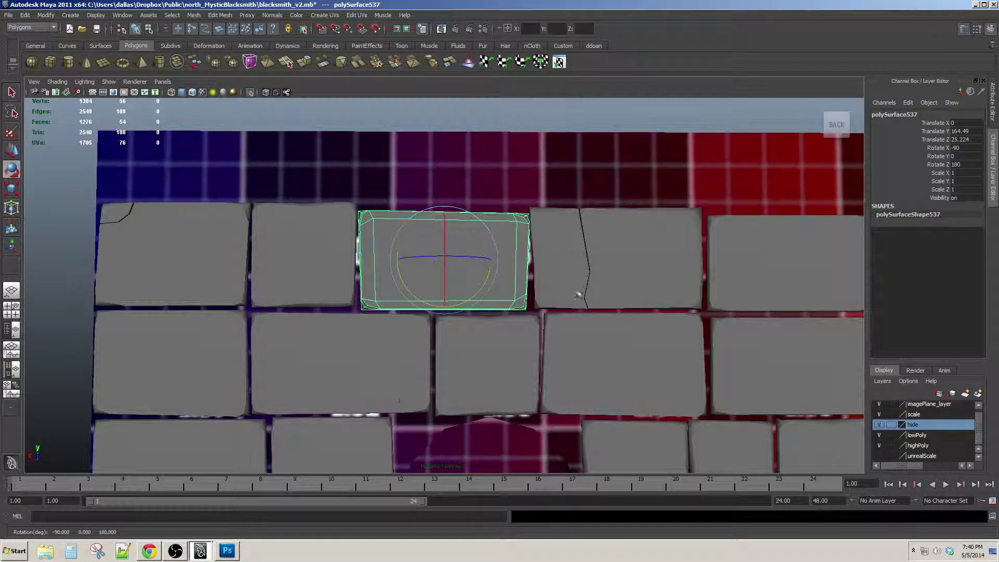
Adjust the upper-left and lower-left vertices of the cracked top-row brick to follow the middle brick's edge
click(561, 254)
key(w)
right_drag(539, 227, 520, 223)
drag(491, 181, 557, 250)
alt+middle_drag(557, 248, 523, 245)
drag(472, 221, 479, 222)
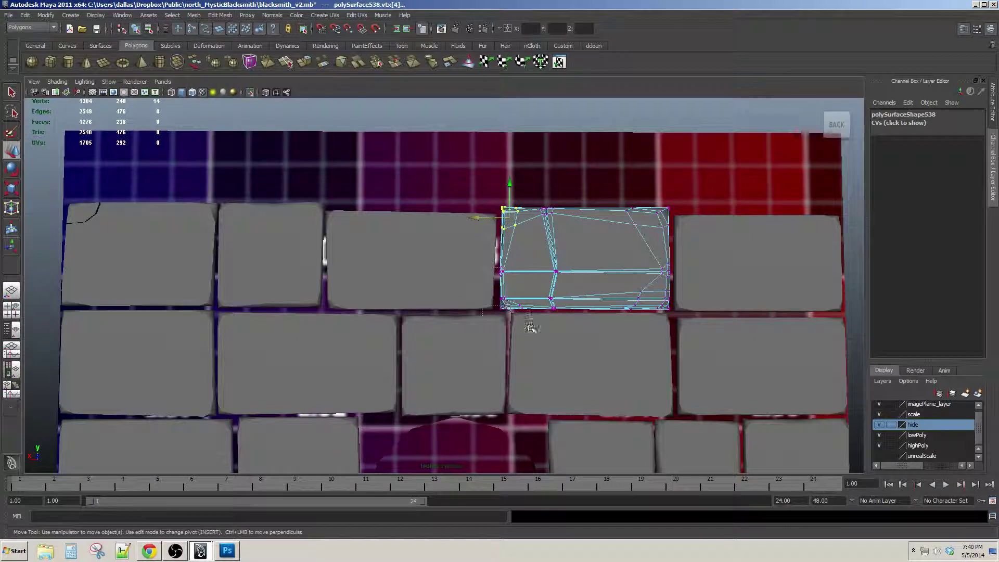
drag(478, 283, 473, 290)
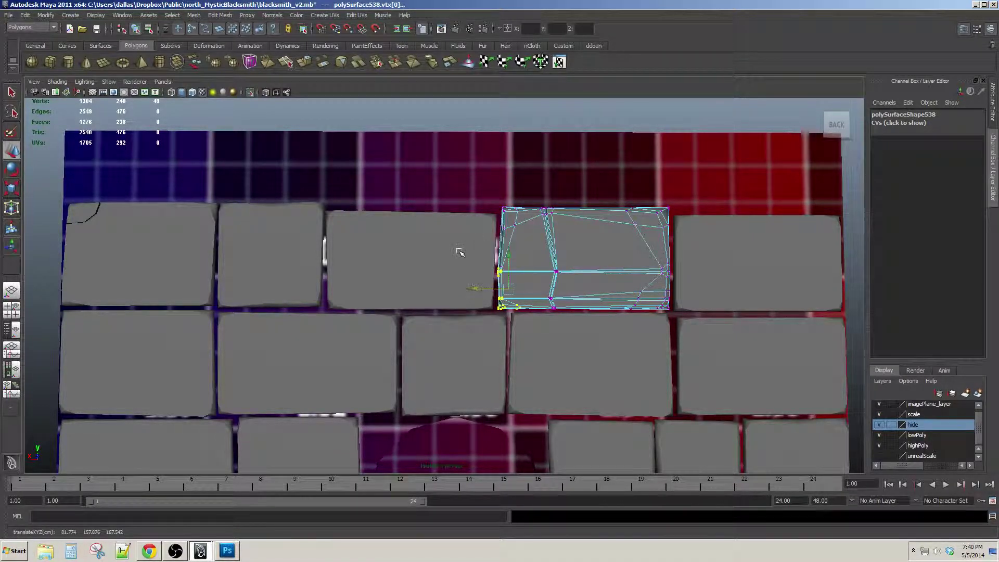
Reshape the middle top-row brick by moving its corner vertices to even the gaps with its neighbours
alt+middle_drag(460, 252, 468, 265)
click(394, 252)
right_drag(380, 242, 359, 238)
drag(274, 200, 520, 244)
drag(419, 199, 420, 195)
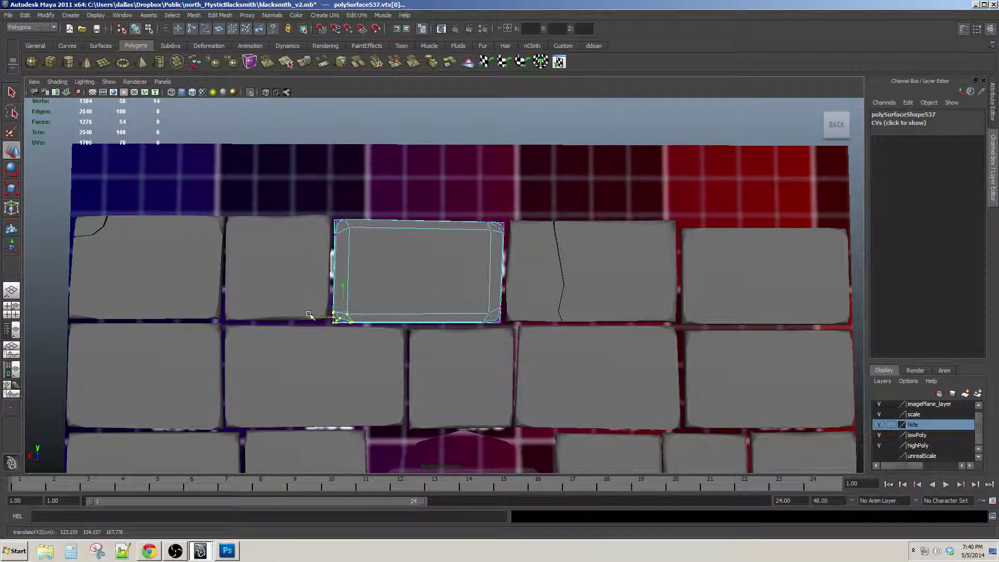
Try duplicating the top row's right-end brick together with the three fourth-row bricks right of the window
alt+middle_drag(737, 274, 622, 281)
click(646, 281)
alt+right_drag(622, 281, 565, 312)
alt+middle_drag(565, 312, 661, 241)
alt+right_drag(661, 241, 632, 252)
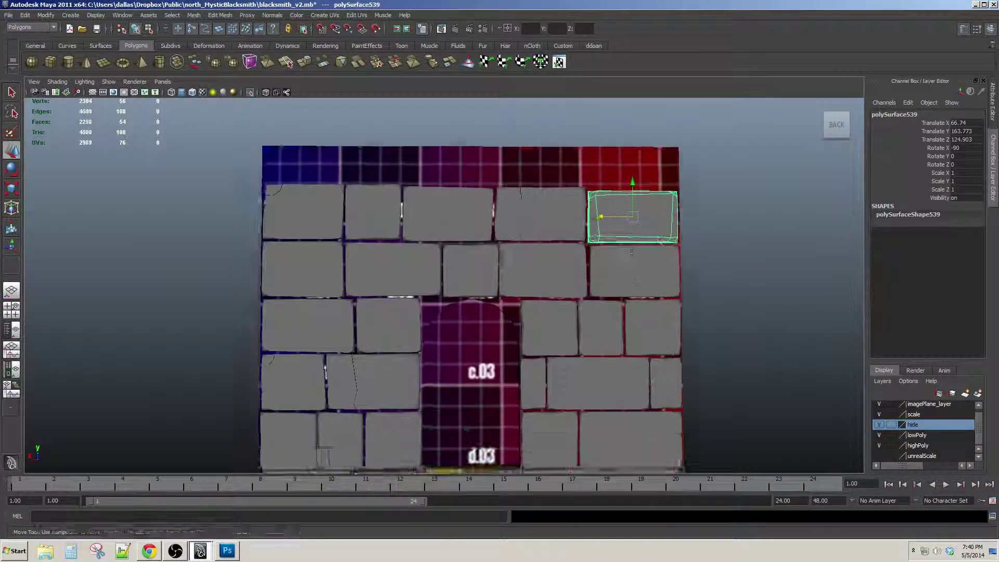
alt+middle_drag(655, 375, 604, 330)
alt+right_drag(605, 329, 590, 341)
alt+middle_drag(591, 341, 579, 281)
alt+right_drag(578, 281, 582, 244)
alt+middle_drag(573, 237, 594, 328)
shift+click(630, 336)
shift+click(599, 334)
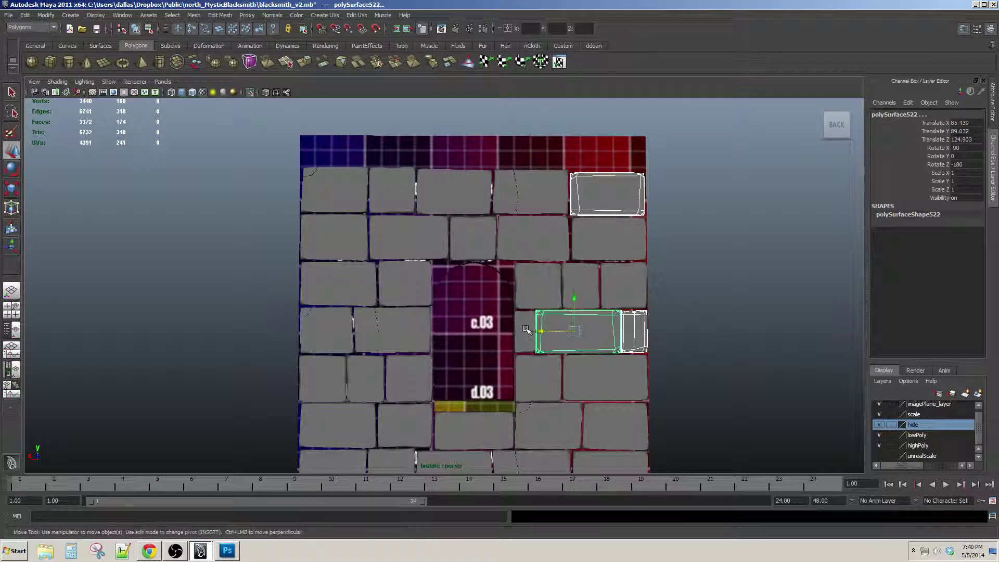
shift+click(526, 331)
key(ctrl+d)
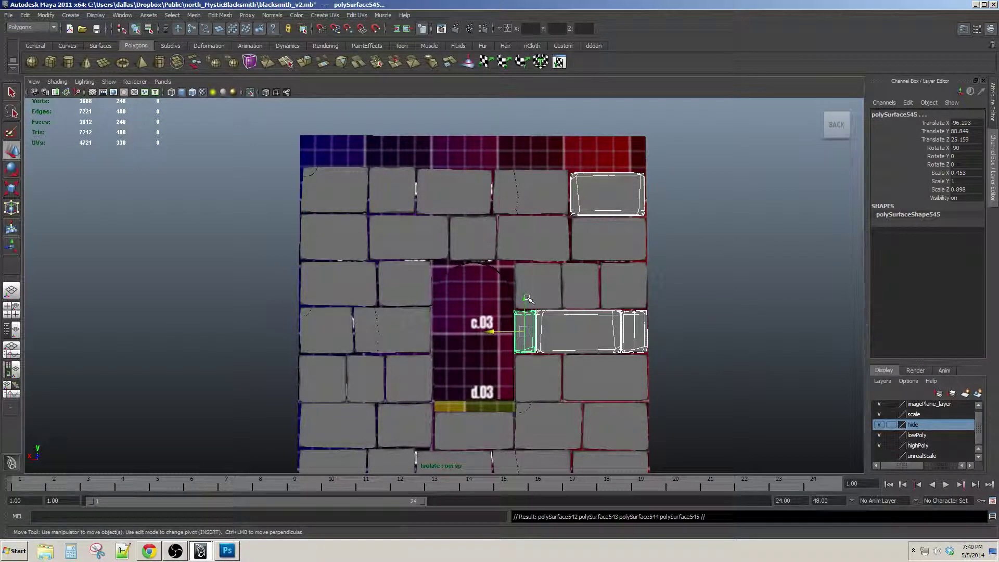
drag(525, 298, 528, 151)
key(ctrl+z)
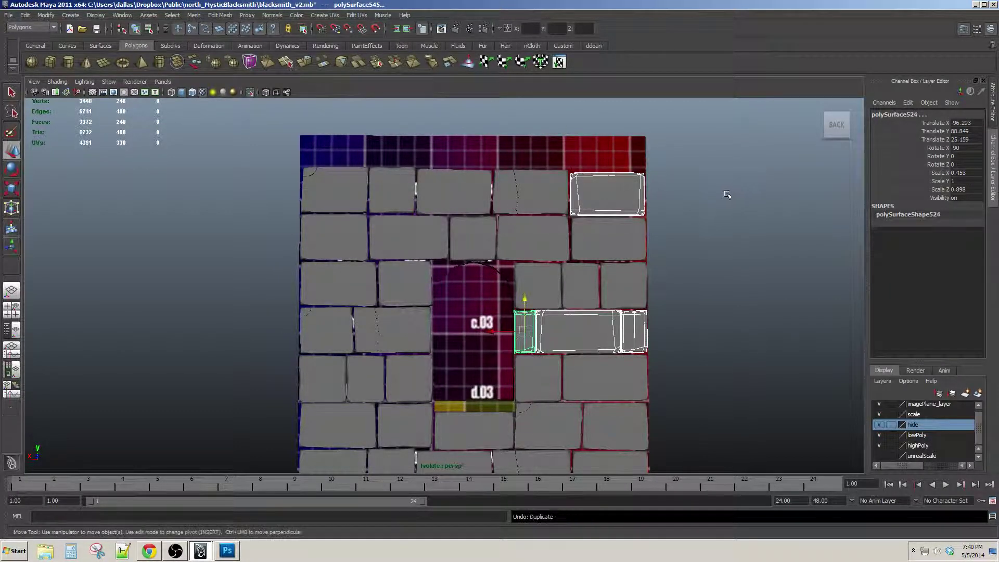
Try raising the right-end brick of the top row, and undo the move
click(713, 251)
click(618, 206)
drag(607, 164, 609, 133)
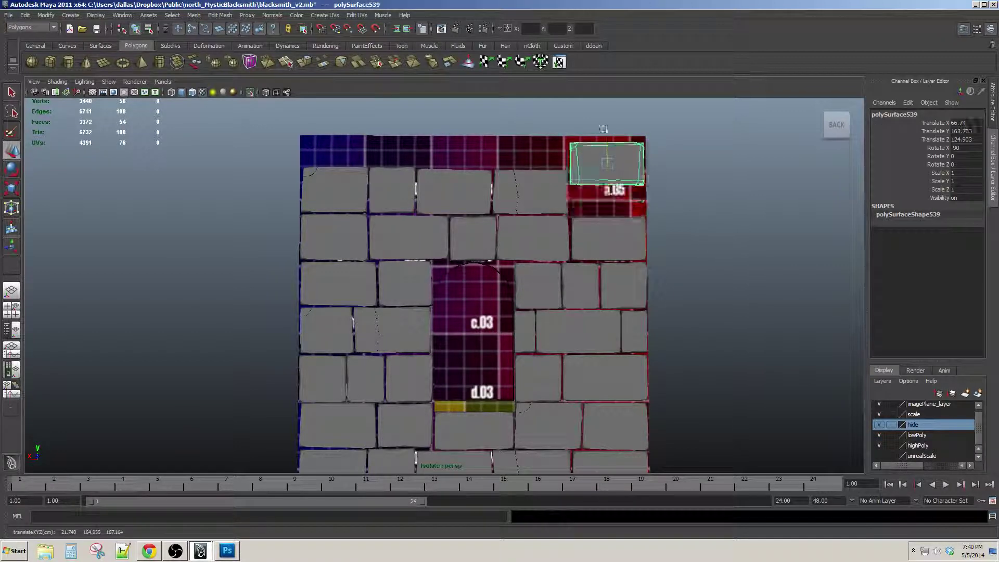
key(ctrl+z)
Duplicate the three fourth-row bricks right of the window and place the copies above the top row
click(616, 347)
shift+click(631, 335)
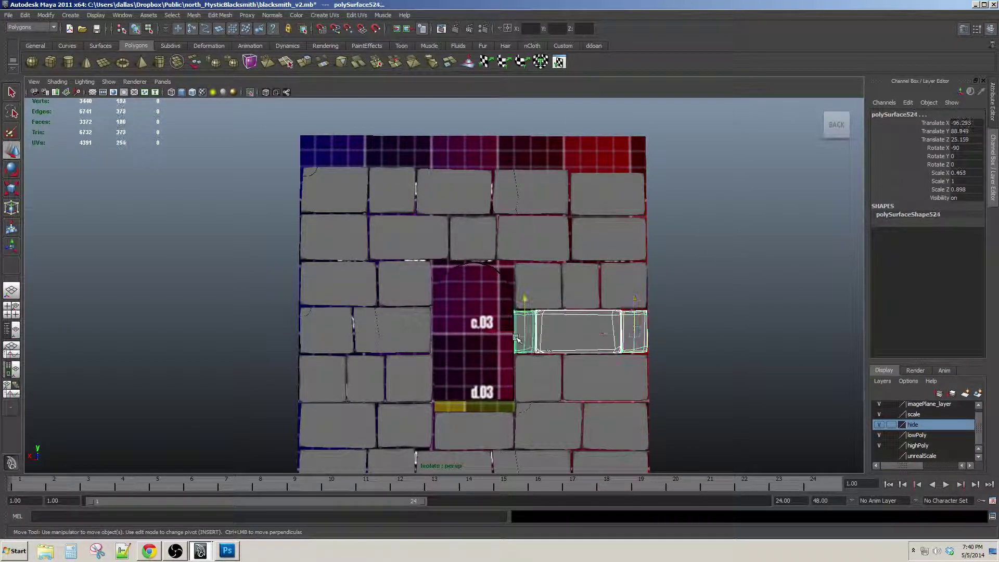
drag(525, 301, 521, 118)
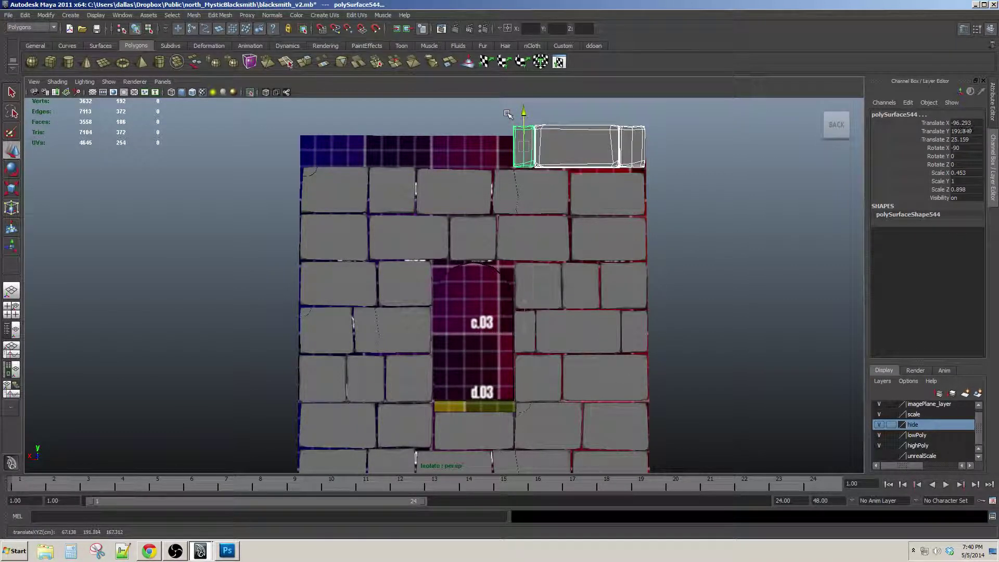
alt+middle_drag(520, 118, 527, 225)
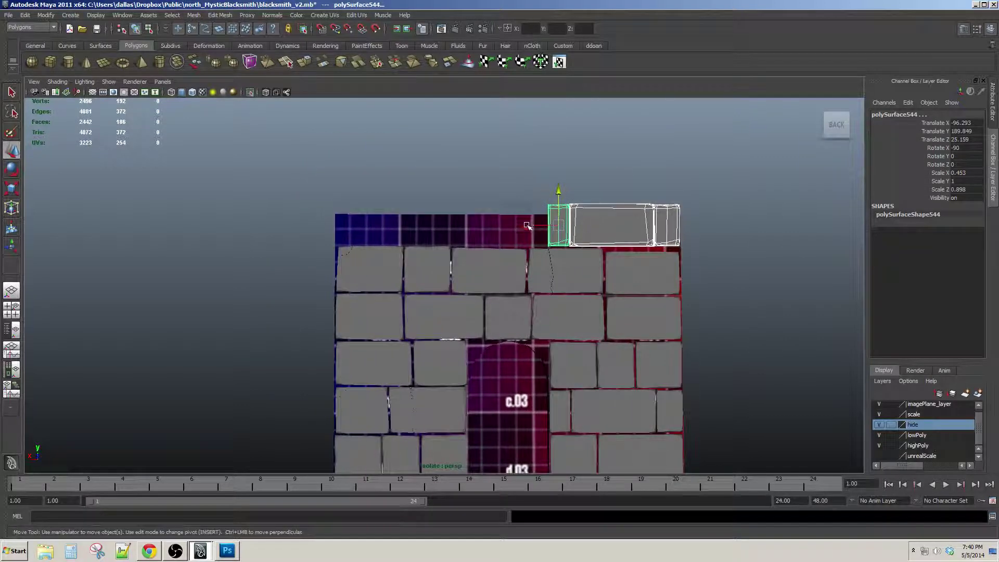
Move the three copies to the wall's left end and scale their height down to fit the remaining strip
drag(527, 225, 320, 221)
scroll(416, 264, up, 3)
scroll(416, 264, up, 3)
key(r)
key(w)
key(r)
key(w)
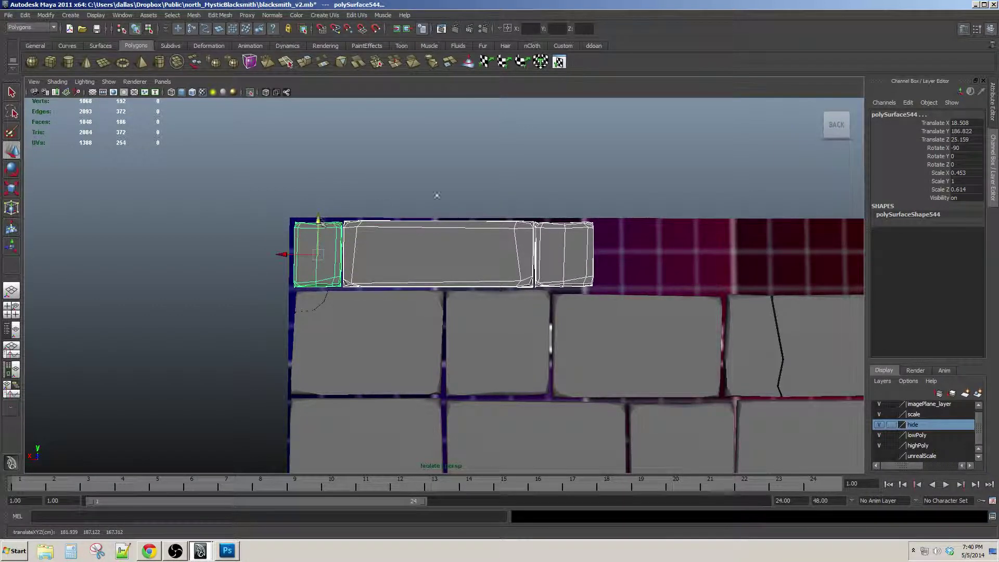
click(437, 196)
Duplicate the two bricks right of the window in the third row from the bottom and raise the copies above the top row
scroll(438, 196, down, 8)
alt+middle_drag(549, 283, 513, 260)
scroll(546, 261, down, 3)
click(361, 235)
shift+click(409, 230)
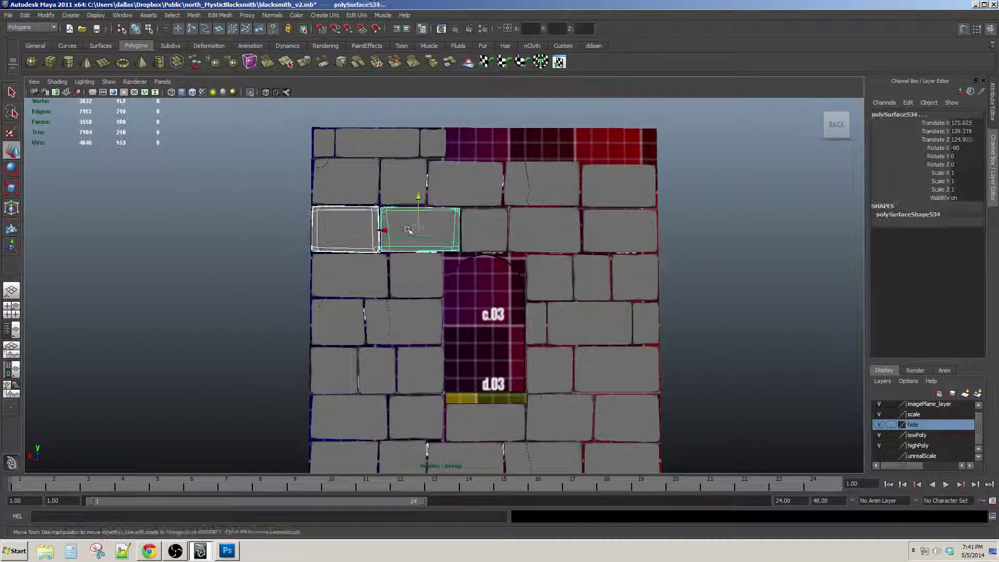
click(589, 323)
click(550, 369)
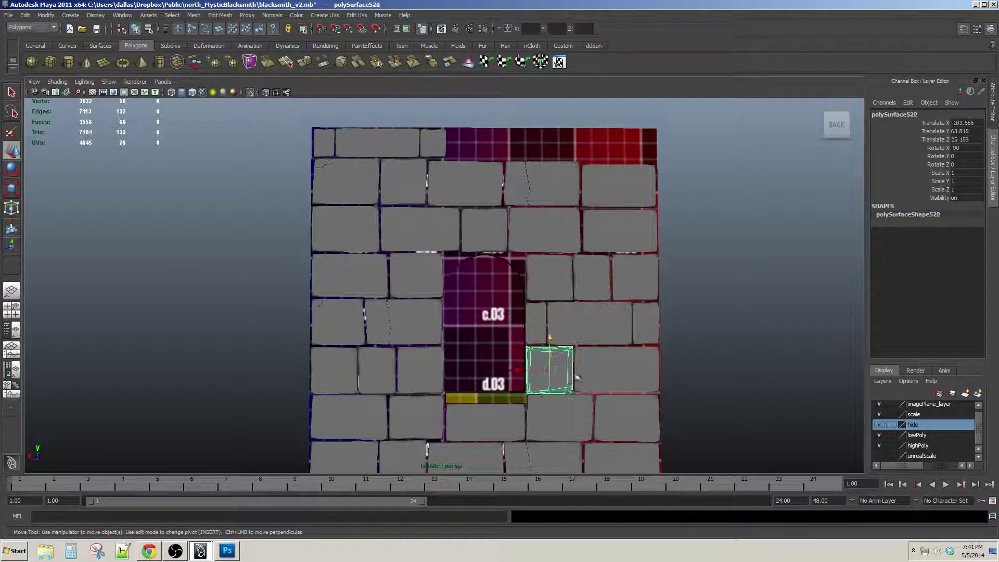
shift+click(608, 363)
drag(623, 338, 621, 99)
scroll(614, 99, up, 4)
alt+middle_drag(607, 98, 543, 181)
click(544, 180)
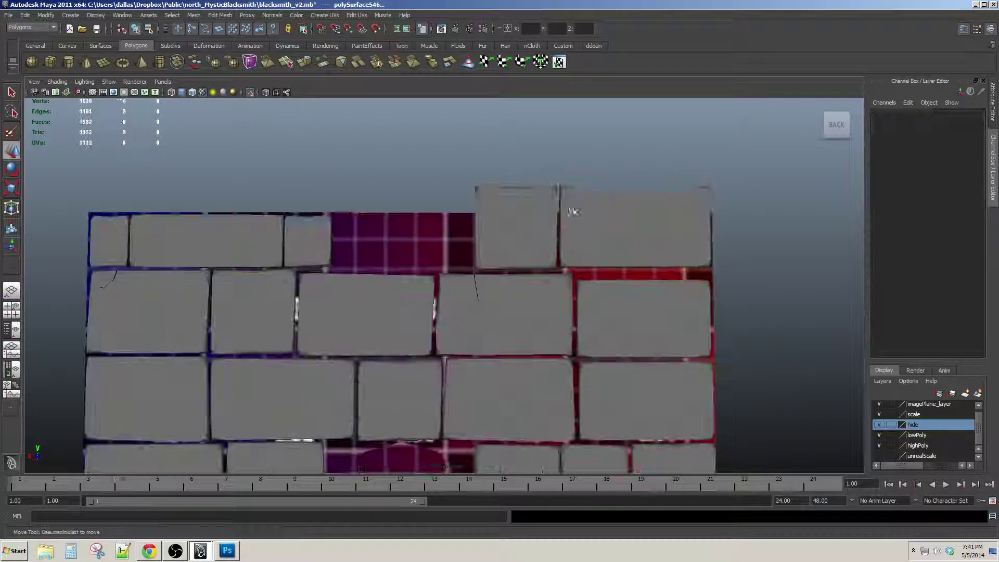
Move the wide copy beside the shortened left bricks and place the narrow copy directly after it
click(573, 211)
drag(607, 228, 381, 251)
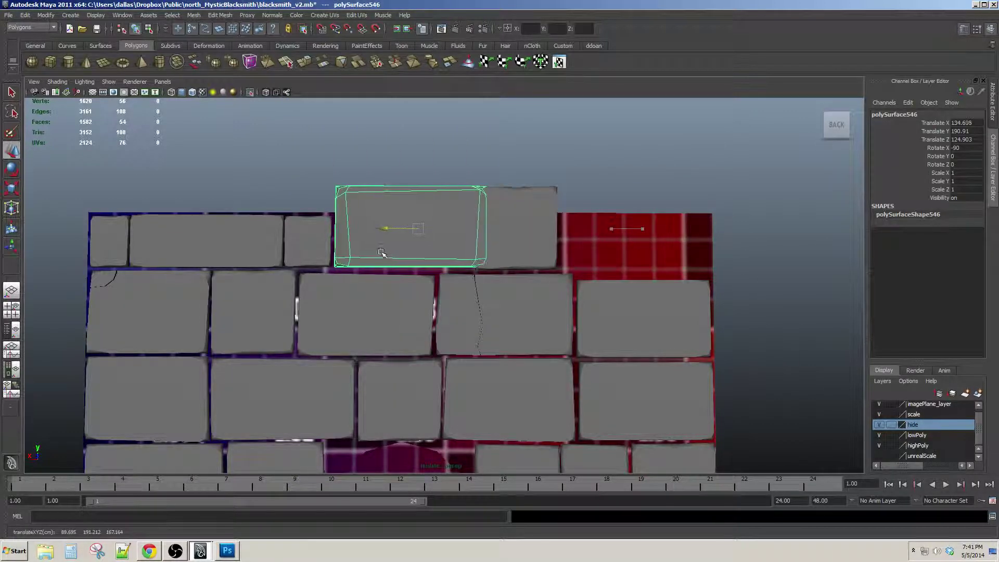
click(553, 226)
alt+drag(554, 226, 498, 224)
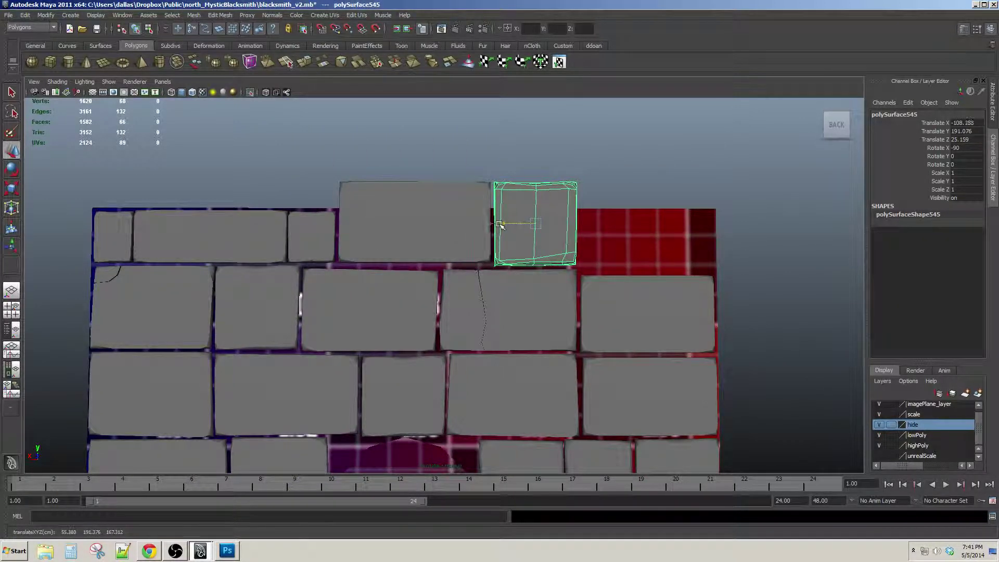
alt+middle_drag(500, 225, 541, 259)
Lower the wide copy slightly so it sits closer to the row below
click(437, 261)
scroll(437, 261, up, 5)
alt+middle_drag(451, 217, 485, 203)
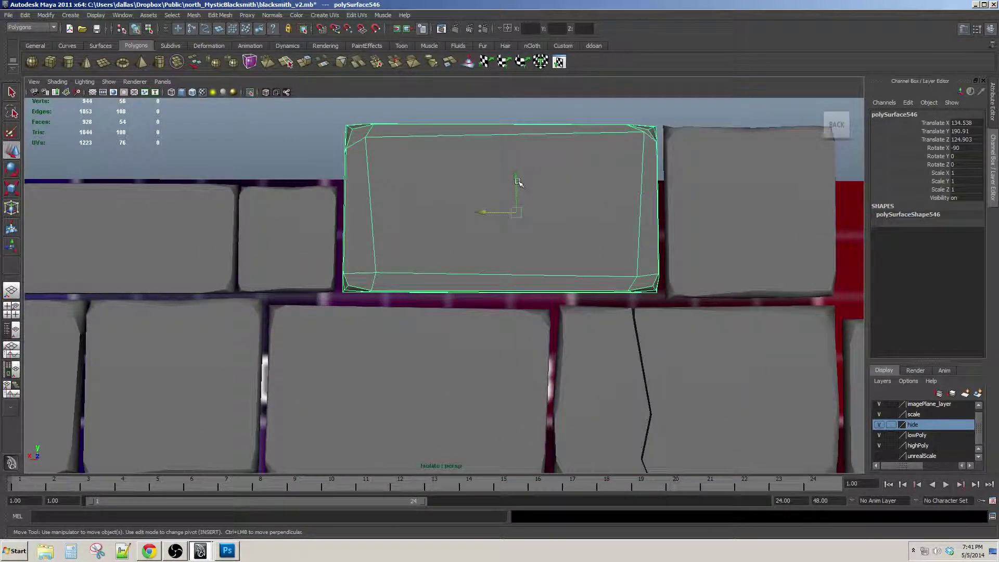
drag(517, 182, 518, 190)
alt+middle_drag(517, 191, 518, 224)
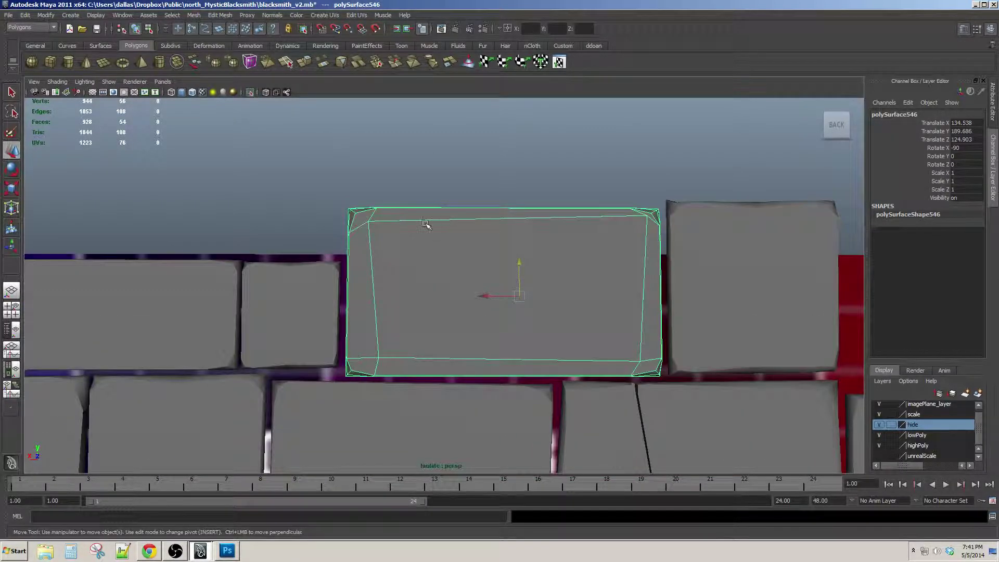
Lower the top vertices of the wide top-row brick to the wall's top edge
right_drag(425, 223, 403, 221)
drag(328, 182, 669, 250)
alt+middle_drag(602, 201, 544, 209)
drag(449, 195, 449, 243)
Lower the top vertices of the narrow brick beside it to the wall's top edge
click(657, 234)
alt+middle_drag(794, 317, 562, 256)
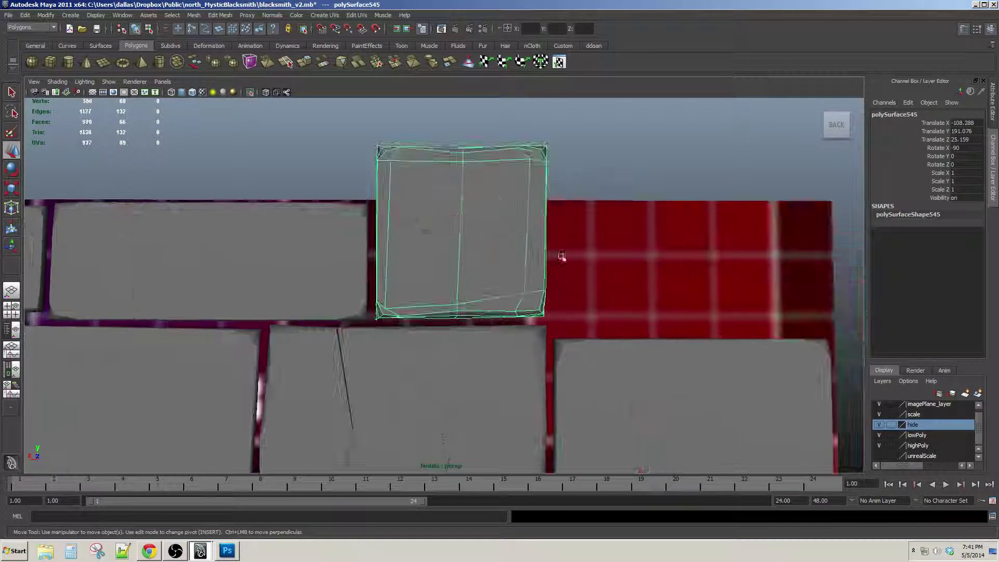
alt+middle_drag(500, 198, 520, 290)
right_drag(459, 257, 431, 251)
drag(359, 217, 637, 290)
alt+middle_drag(471, 212, 470, 188)
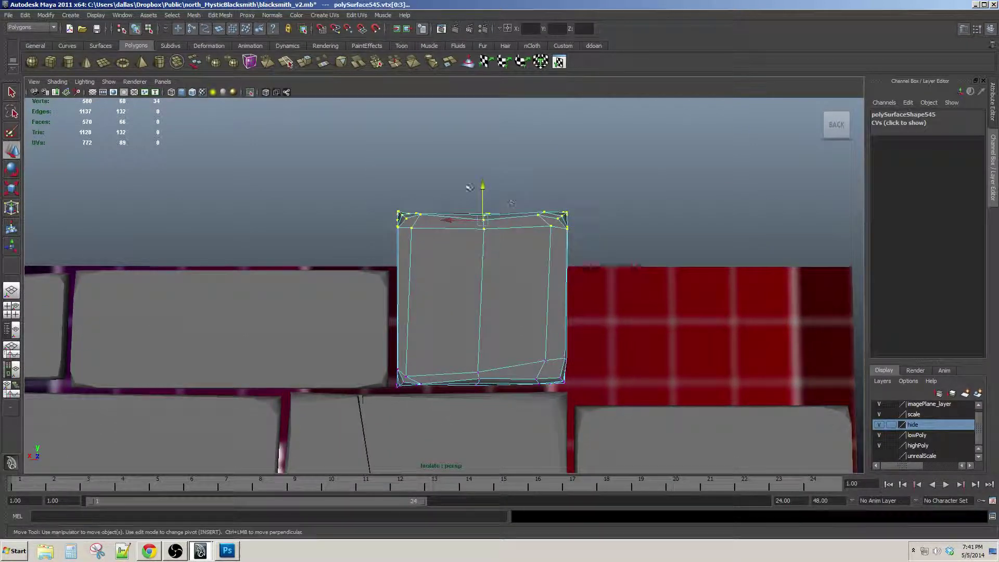
drag(483, 185, 478, 244)
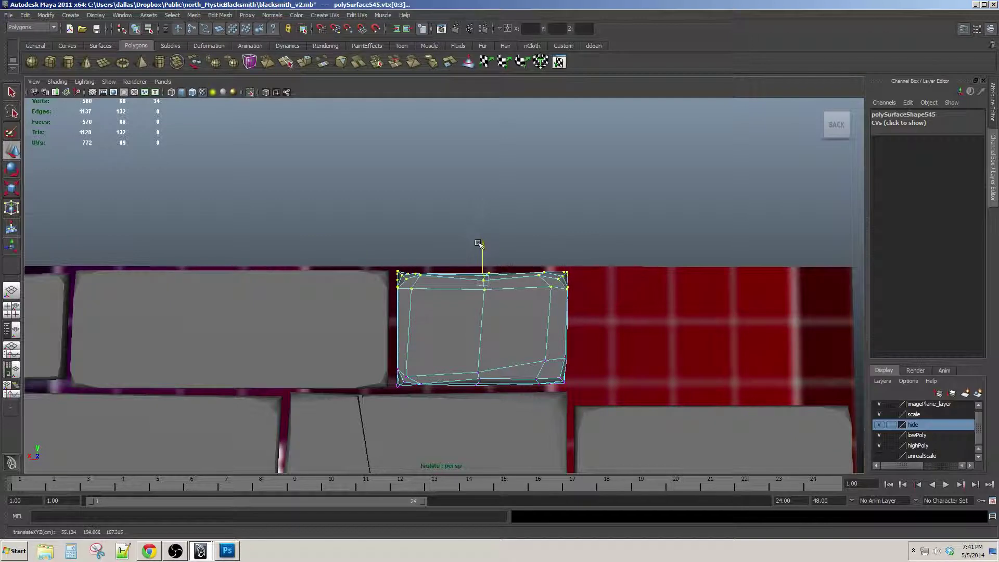
Slide the shortened narrow brick toward the wall's right end and move the wide brick up beside it
alt+middle_drag(537, 328, 611, 291)
scroll(545, 290, down, 7)
alt+middle_drag(545, 289, 538, 222)
click(593, 299)
click(669, 322)
alt+middle_drag(668, 321, 674, 342)
click(504, 243)
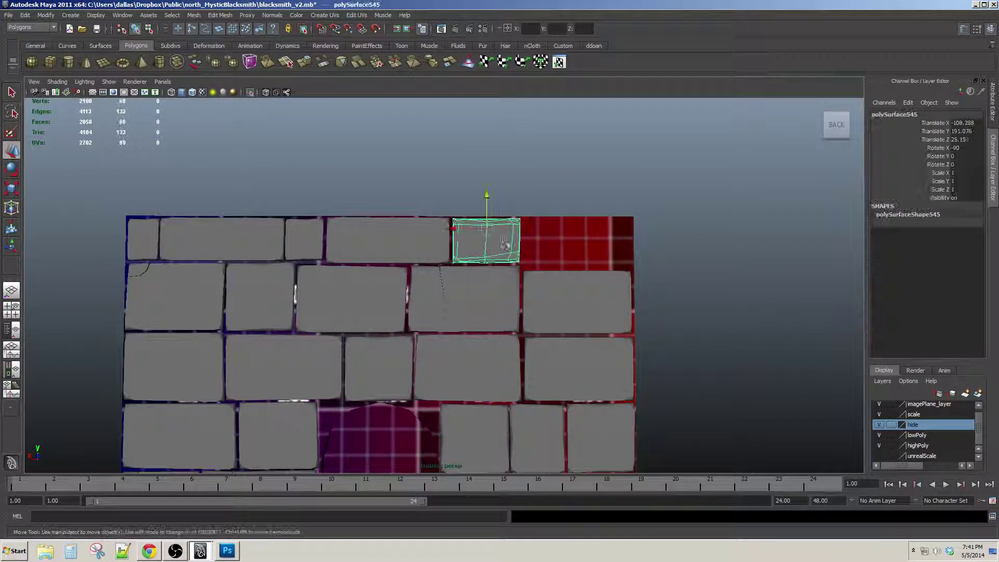
drag(449, 227, 480, 232)
click(395, 252)
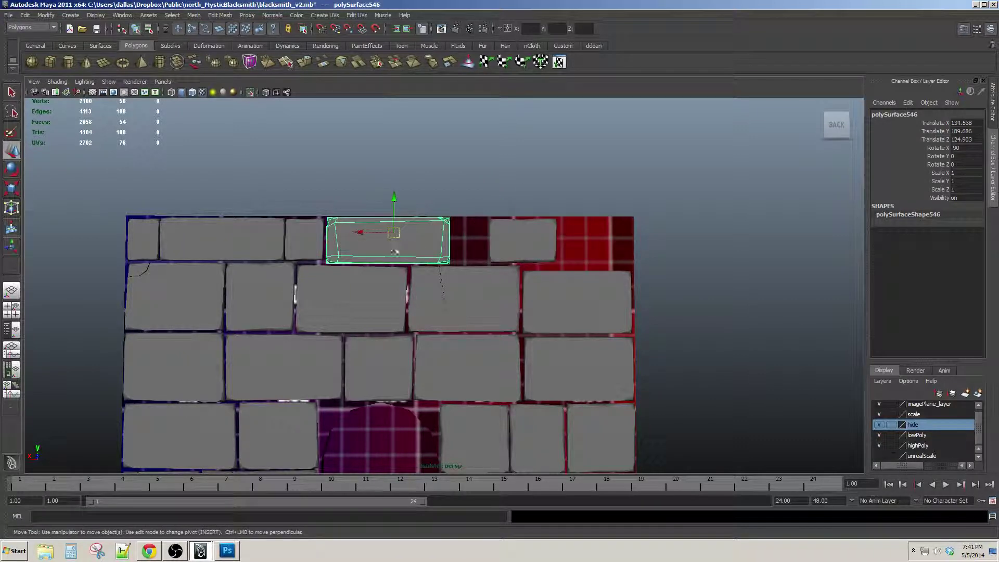
drag(364, 234, 393, 234)
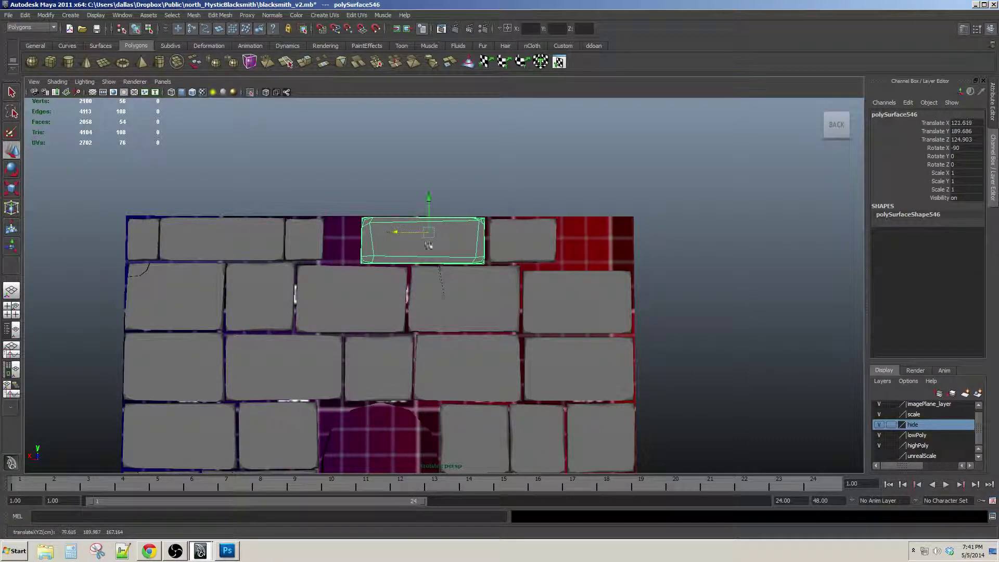
Raise the top vertices of the rightmost brick in the second row from the top to level it with its neighbours
alt+right_drag(488, 261, 571, 306)
alt+middle_drag(571, 306, 547, 299)
click(547, 299)
key(Delete)
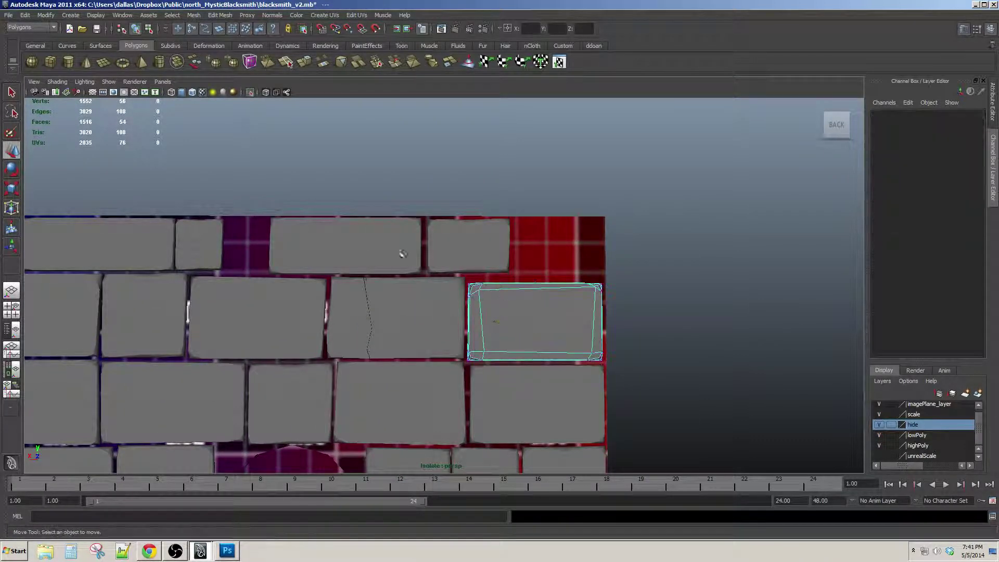
drag(403, 253, 679, 306)
scroll(592, 261, up, 3)
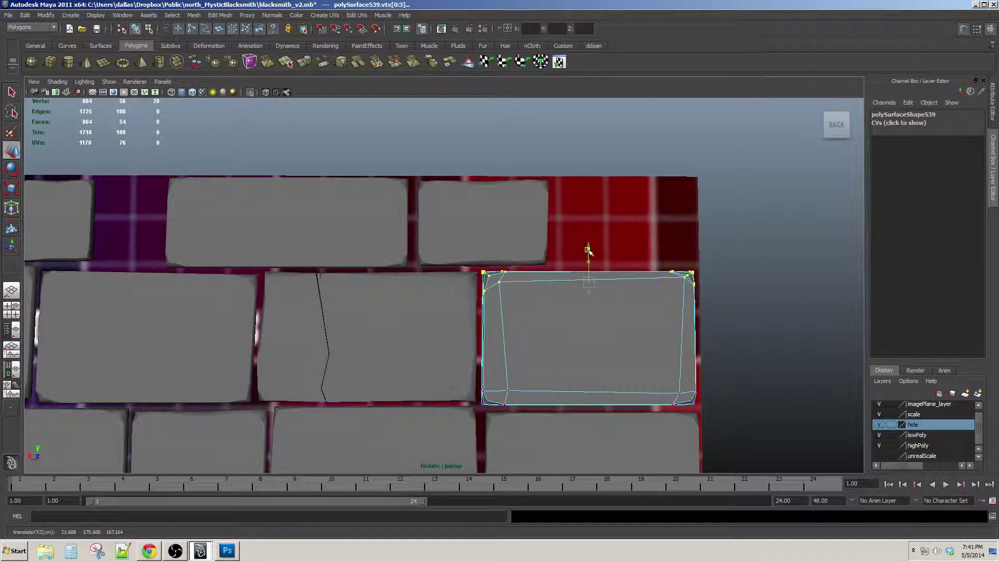
click(744, 255)
Widen the third brick of the top row and shift it to fill the gap before the wide brick
alt+middle_drag(397, 207, 594, 221)
click(593, 222)
click(282, 252)
alt+middle_drag(281, 253, 355, 280)
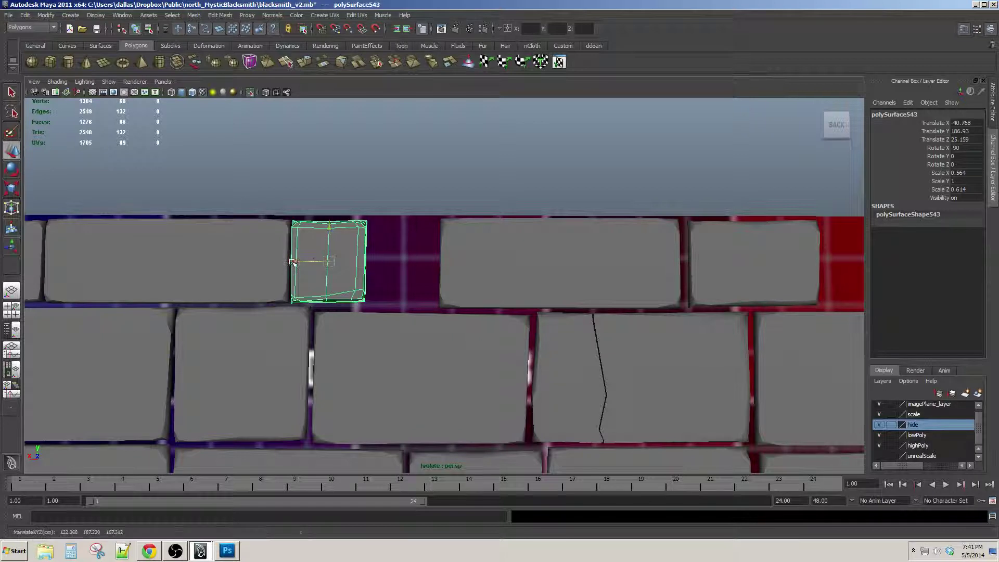
mouse_move(293, 262)
mouse_down()
mouse_move(326, 266)
mouse_move(276, 263)
mouse_up()
key(w)
middle_drag(326, 259, 328, 261)
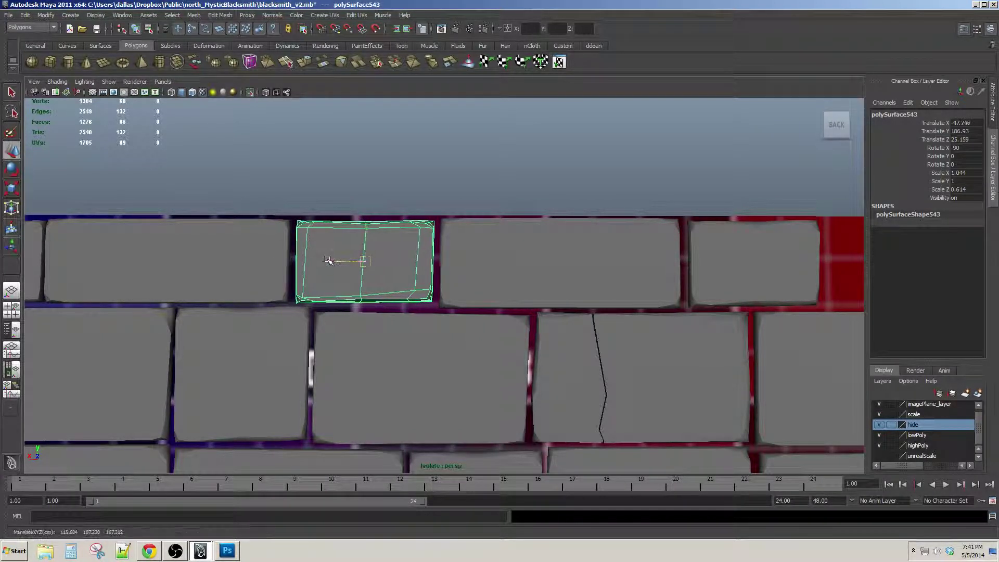
drag(325, 261, 318, 261)
click(527, 169)
Move the last top-row brick to the wall's right end and widen it to an X scale of 1.435
alt+middle_drag(646, 234, 503, 251)
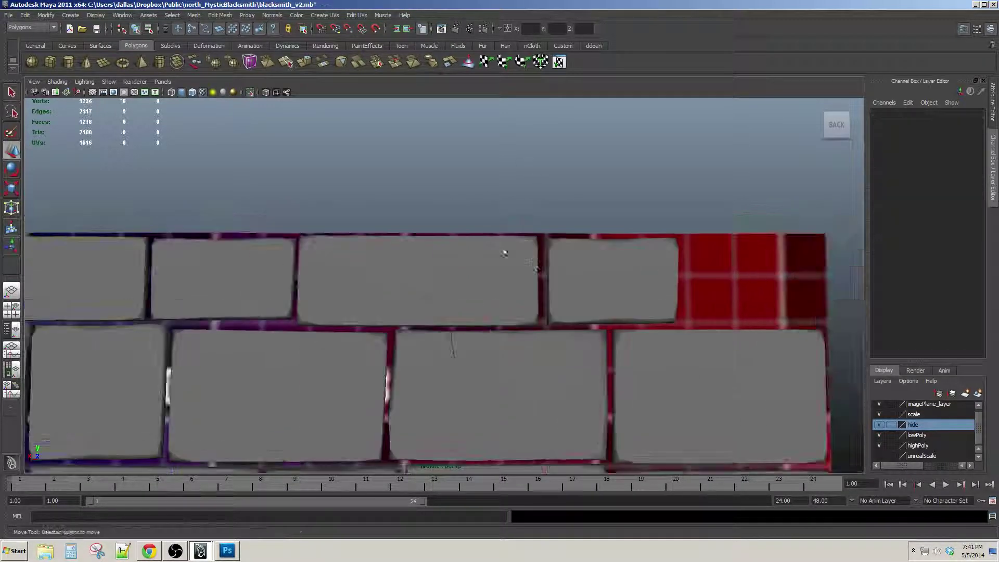
click(614, 273)
alt+middle_drag(796, 317, 661, 263)
alt+right_drag(661, 263, 536, 288)
alt+middle_drag(537, 288, 555, 255)
alt+right_drag(614, 266, 545, 275)
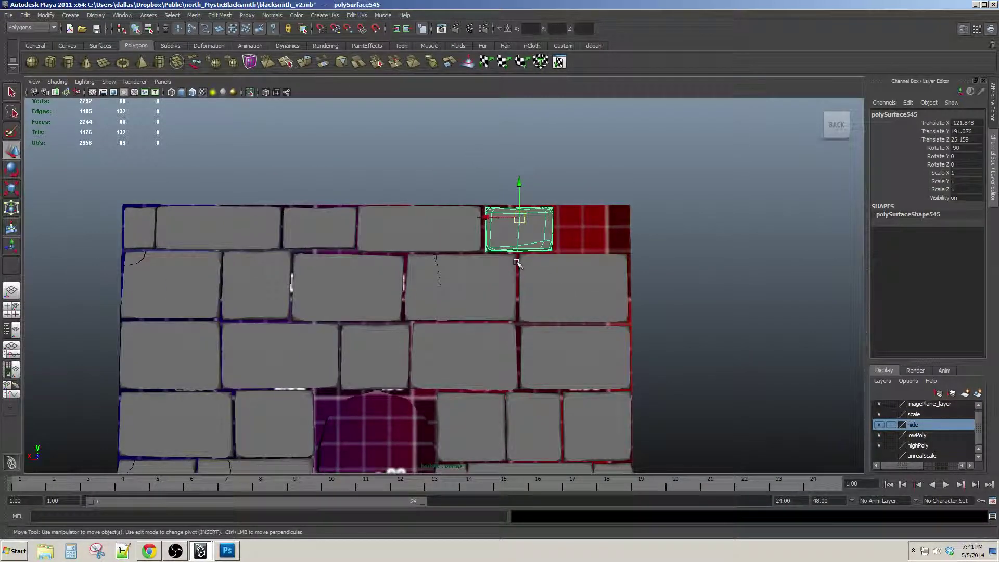
alt+middle_drag(517, 262, 496, 254)
alt+middle_drag(470, 328, 503, 389)
alt+right_drag(504, 388, 547, 307)
alt+middle_drag(513, 216, 537, 313)
alt+middle_drag(516, 279, 553, 280)
drag(524, 266, 588, 267)
key(r)
key(w)
key(r)
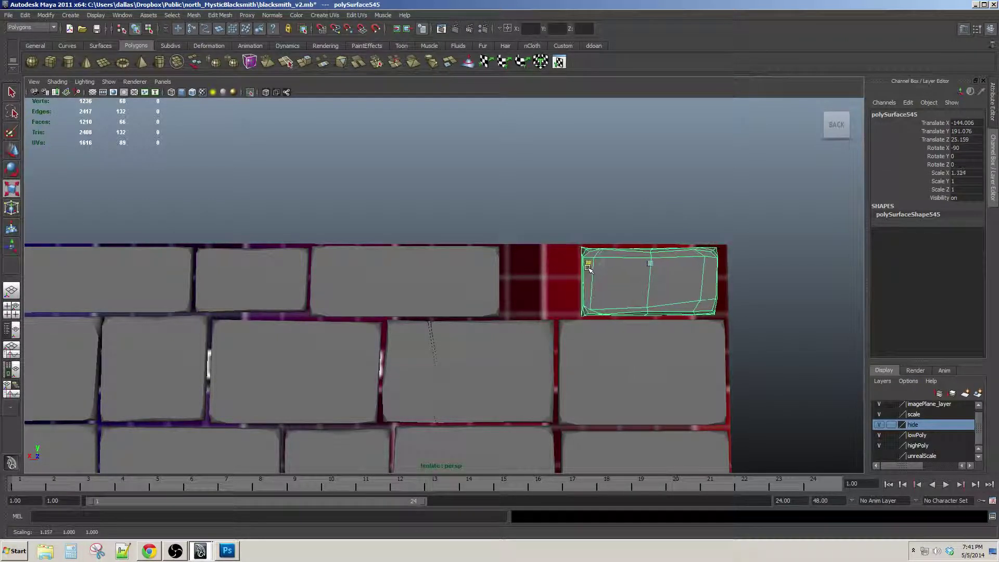
key(w)
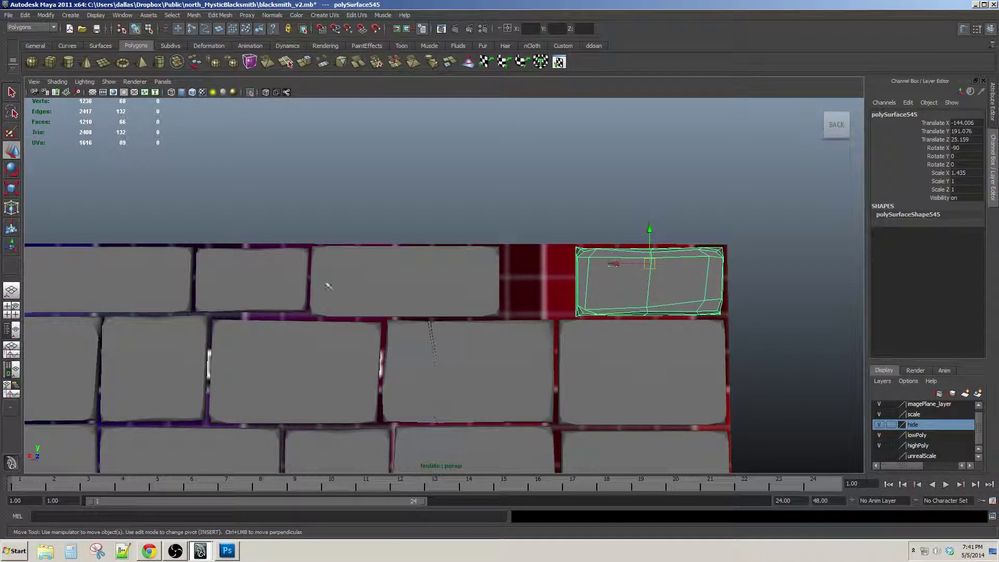
Duplicate the third top-row brick, place the copy in the remaining gap and scale it to fit, with X scale 0.628
click(281, 285)
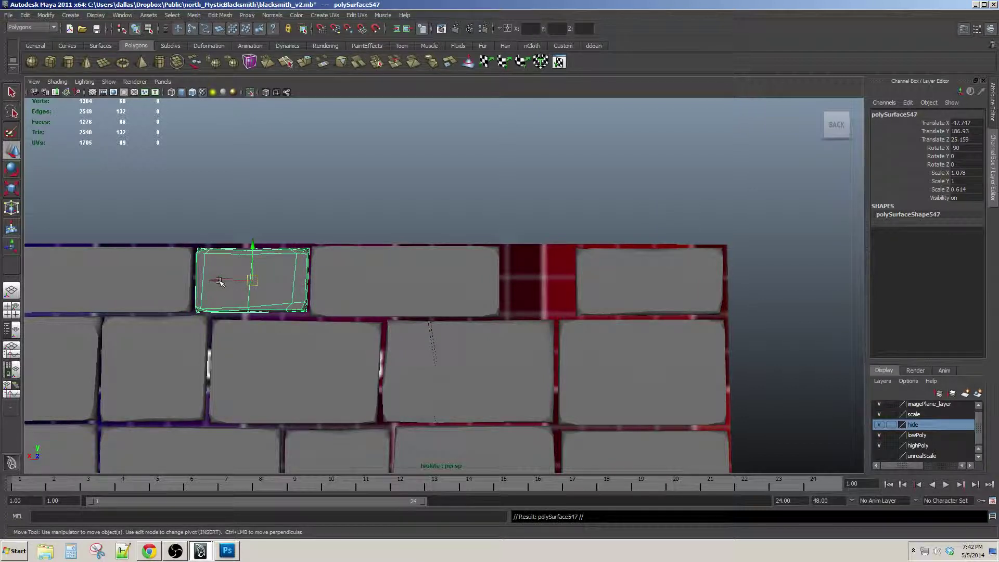
drag(219, 282, 507, 269)
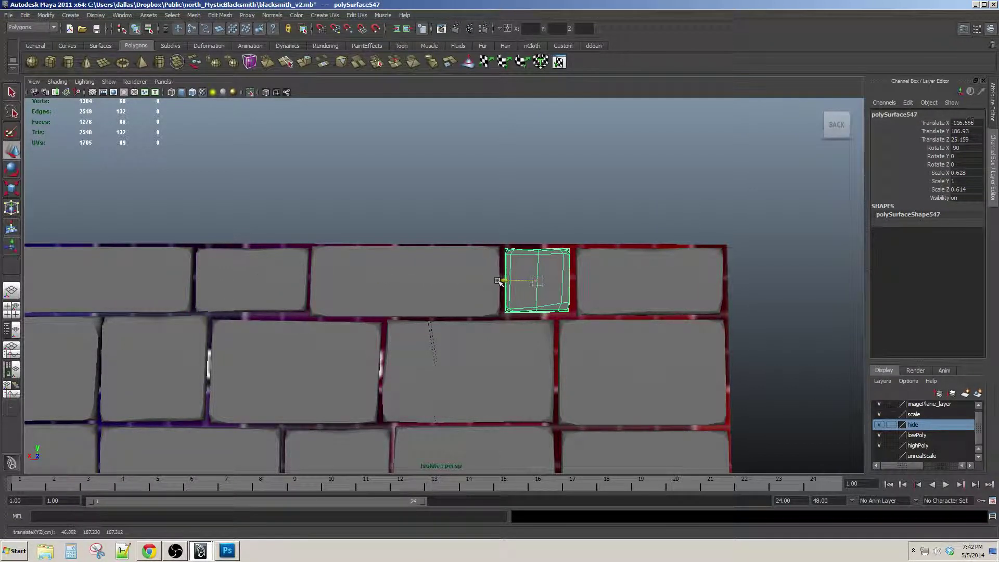
drag(498, 281, 501, 281)
scroll(587, 250, up, 2)
key(r)
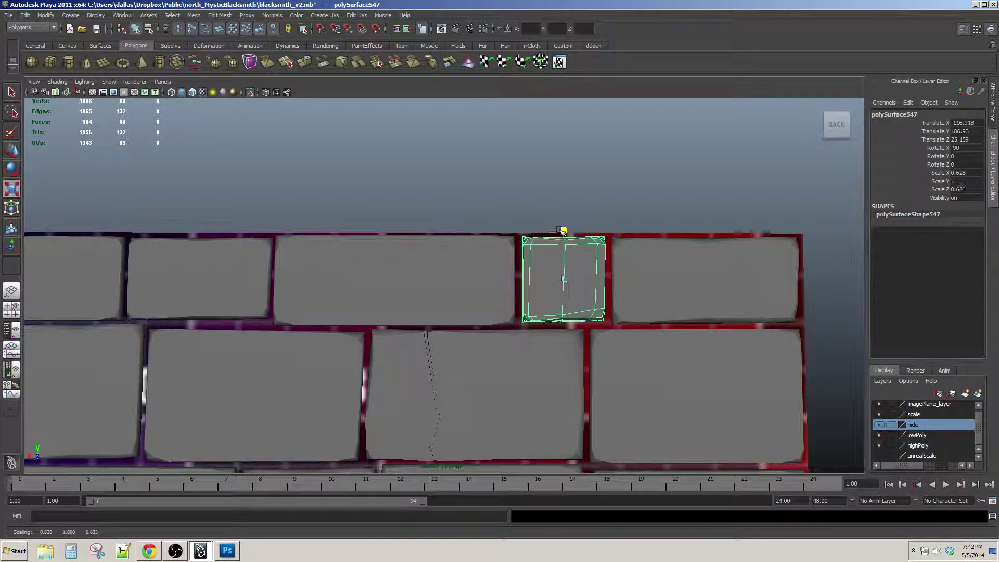
click(571, 256)
Examine the complete brick wall around the arched window from the back and at an angle
scroll(529, 312, down, 5)
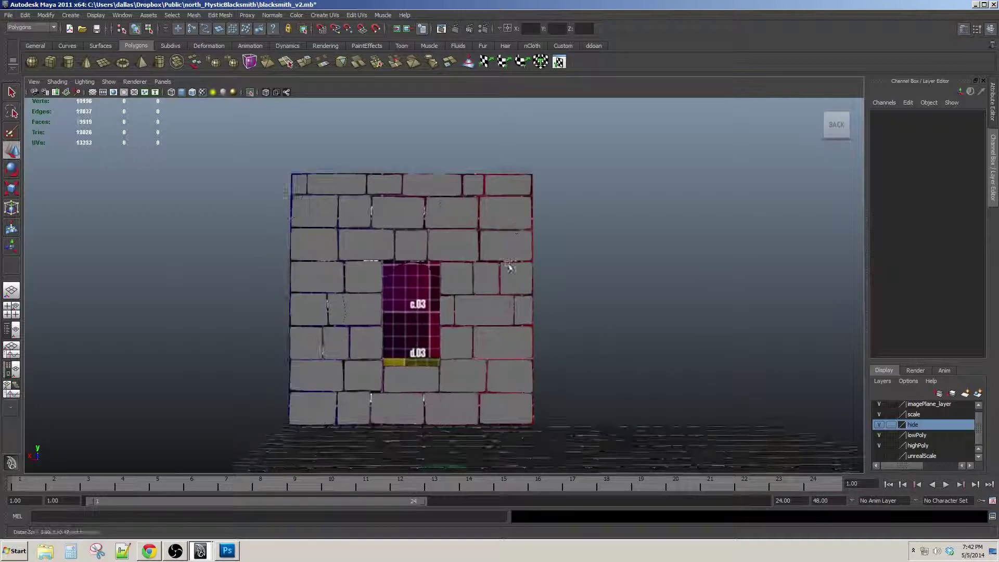
scroll(508, 271, up, 5)
scroll(506, 279, down, 3)
mouse_move(507, 279)
alt+middle_down()
mouse_move(537, 286)
mouse_move(529, 237)
mouse_move(519, 277)
alt+middle_up()
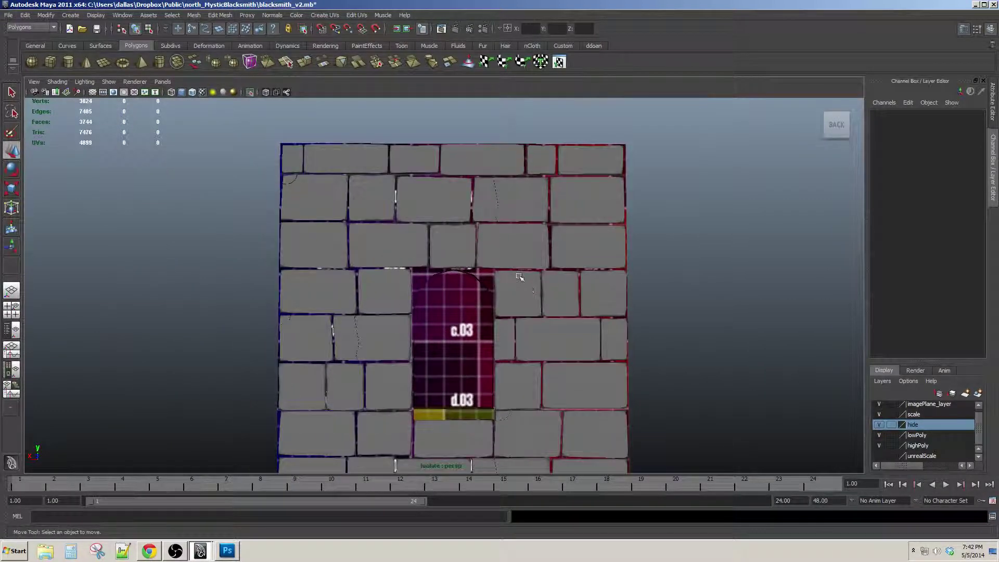
key(space)
key(space)
alt+drag(585, 267, 567, 299)
scroll(530, 280, up, 3)
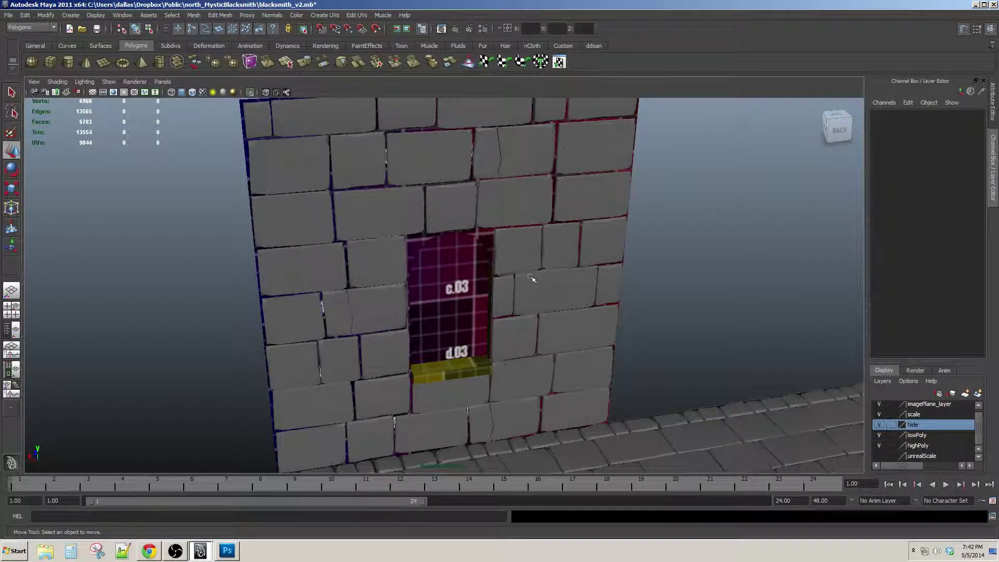
Select the wall surface with the arched window and adjust its normals
click(486, 254)
mouse_move(486, 253)
alt+mouse_down()
mouse_move(495, 240)
mouse_move(505, 259)
alt+mouse_up()
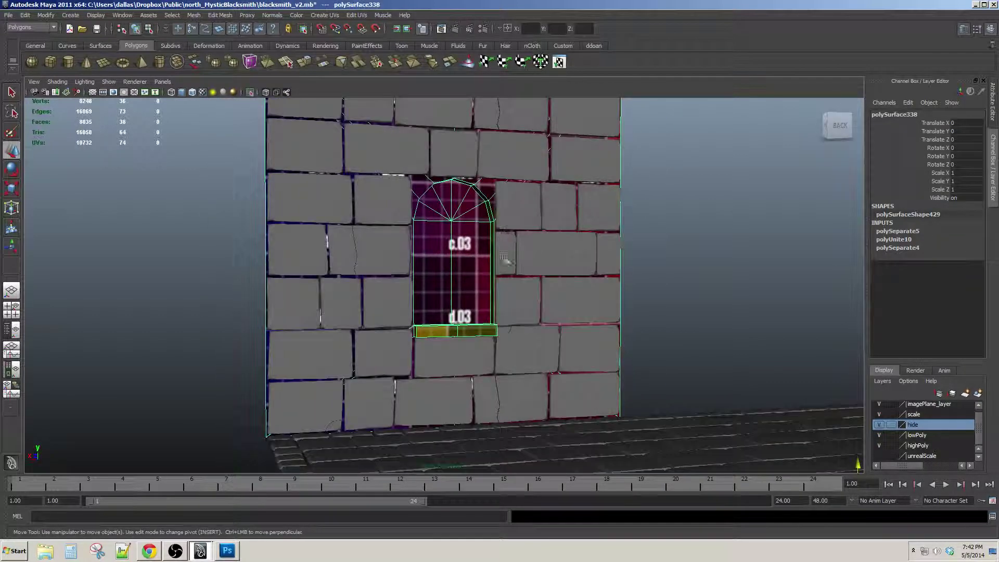
click(43, 17)
click(59, 97)
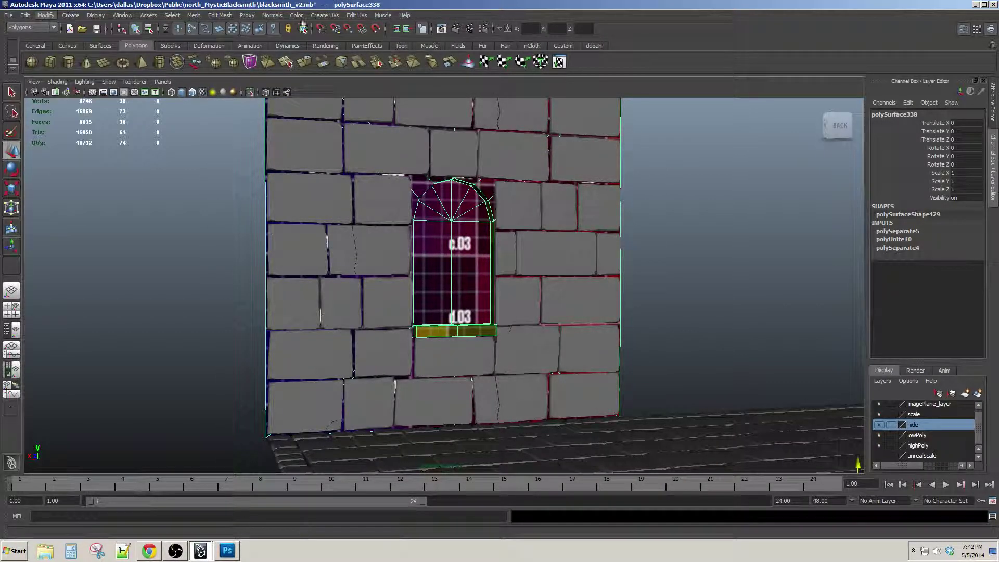
click(273, 15)
click(280, 108)
Deselect the wall surface and save the scene
click(760, 221)
alt+drag(507, 177, 499, 191)
scroll(498, 190, down, 2)
click(9, 15)
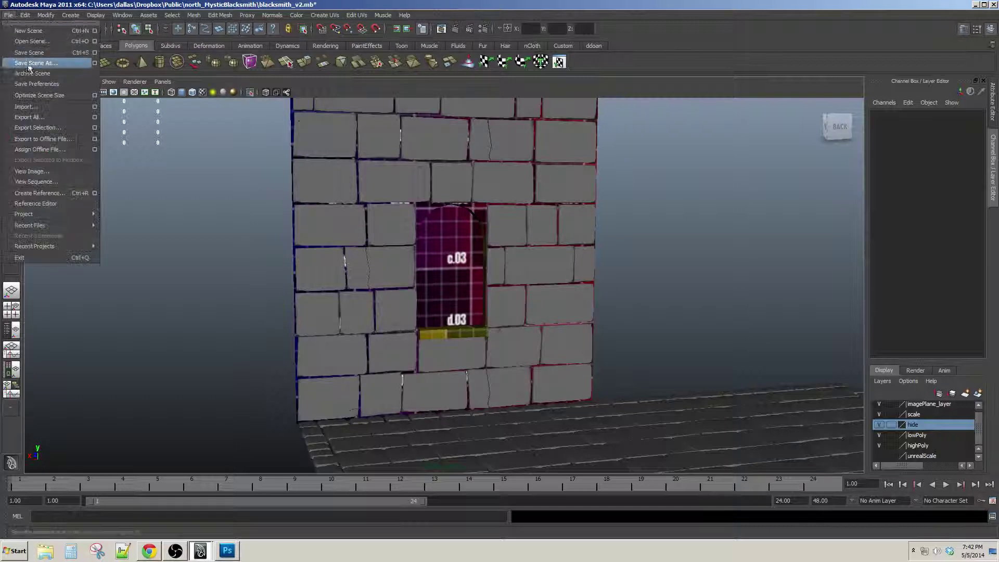
click(23, 49)
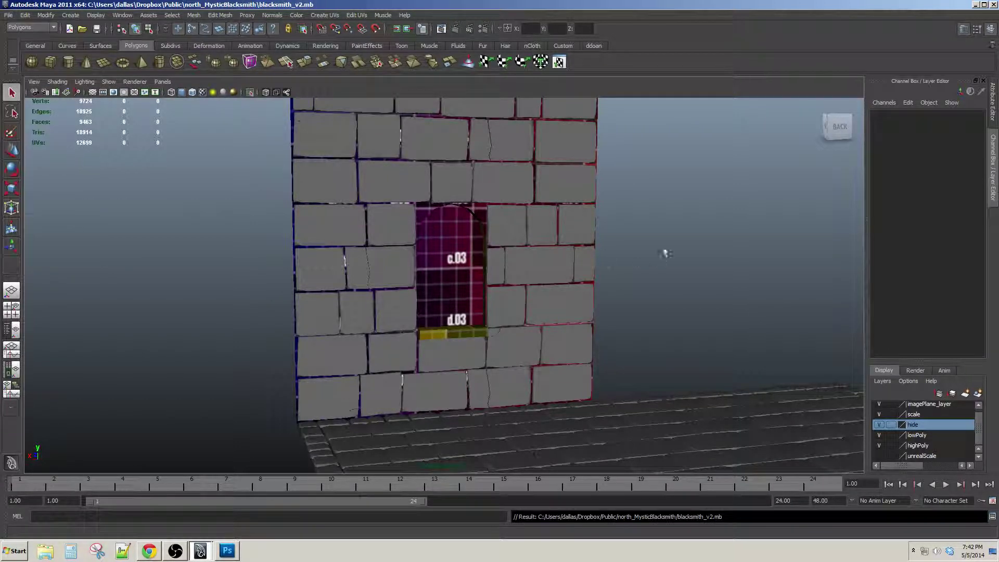
Select the wall's bricks row by row from the bottom to the top edge, and clear the selection
alt+drag(666, 254, 526, 223)
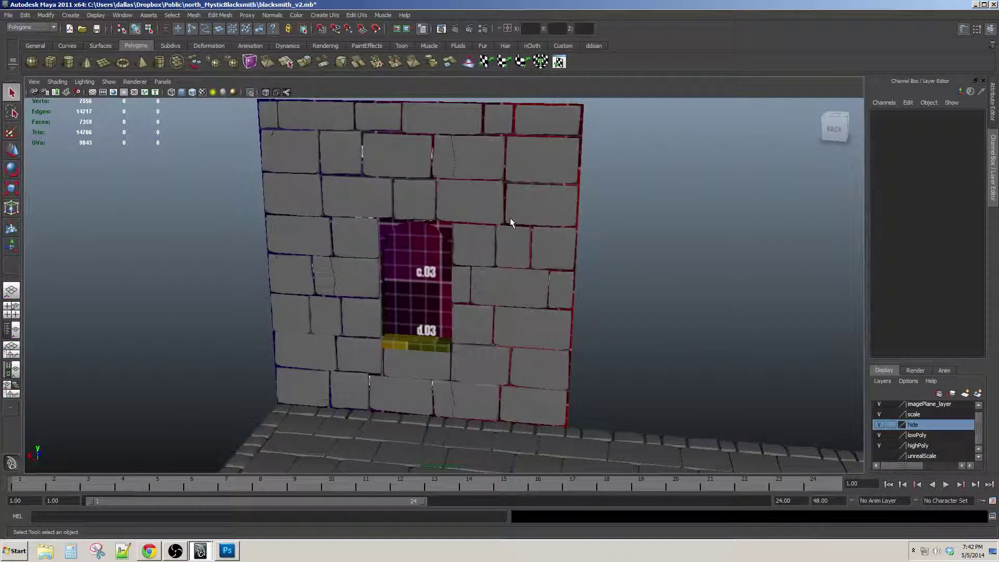
alt+drag(550, 262, 560, 257)
scroll(560, 257, up, 3)
alt+middle_drag(553, 229, 553, 223)
click(576, 433)
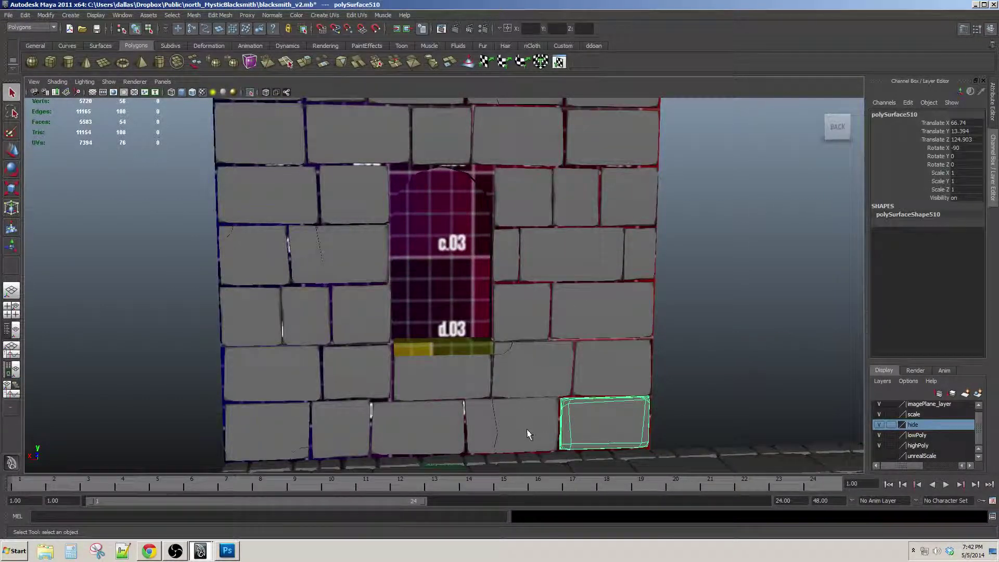
shift+click(401, 423)
shift+click(341, 429)
shift+click(265, 432)
shift+click(271, 372)
shift+click(357, 371)
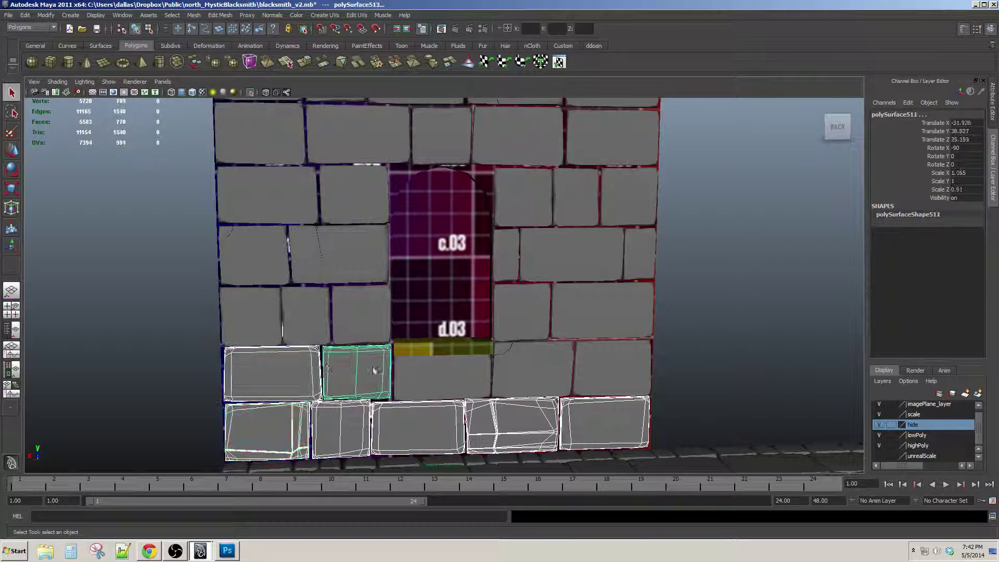
shift+click(443, 377)
shift+click(553, 363)
shift+click(617, 364)
shift+click(602, 311)
shift+click(602, 313)
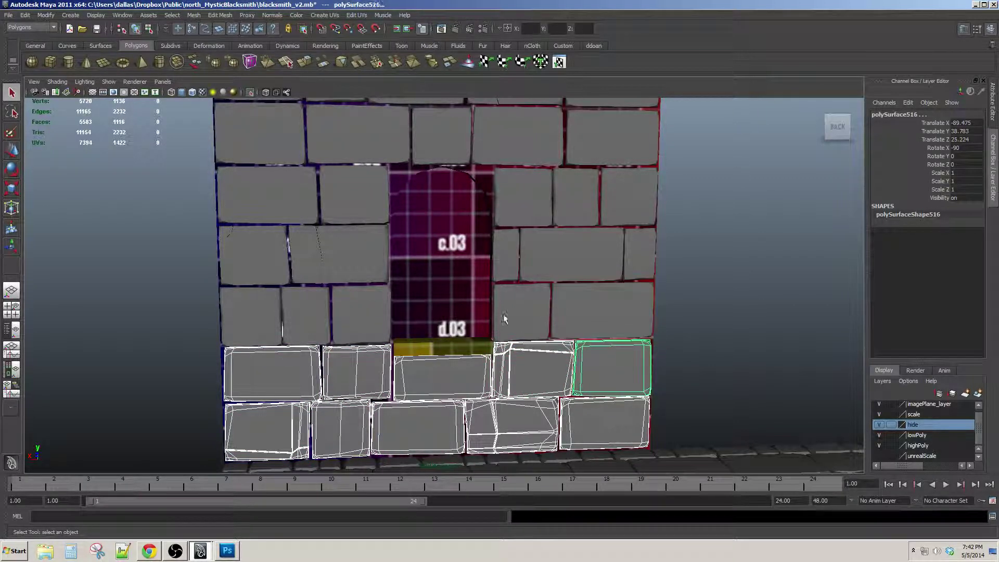
shift+click(522, 312)
shift+click(602, 311)
shift+click(309, 320)
shift+click(251, 316)
shift+click(253, 257)
shift+click(316, 262)
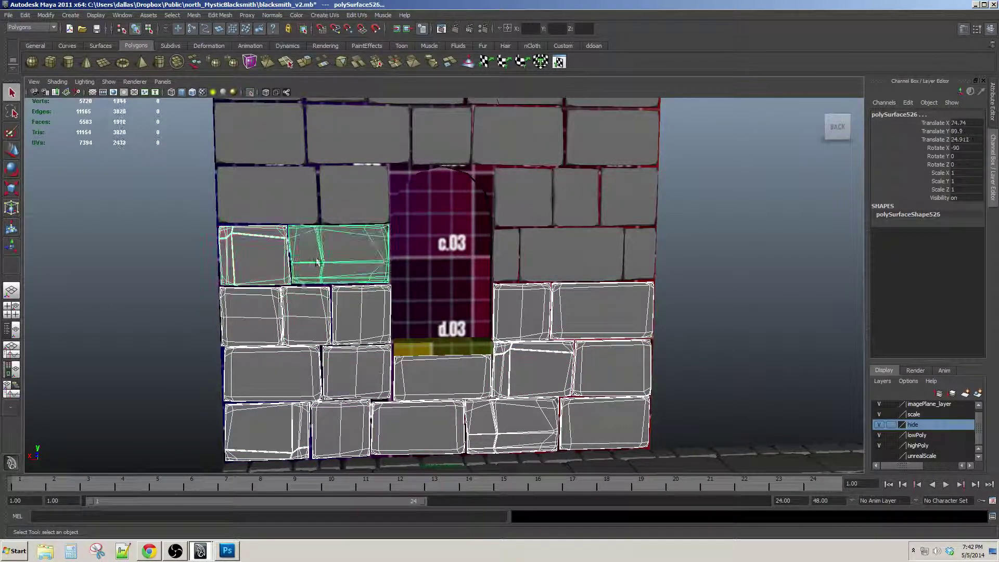
shift+click(511, 254)
shift+click(559, 247)
shift+click(629, 241)
shift+click(629, 200)
shift+click(576, 197)
shift+click(518, 199)
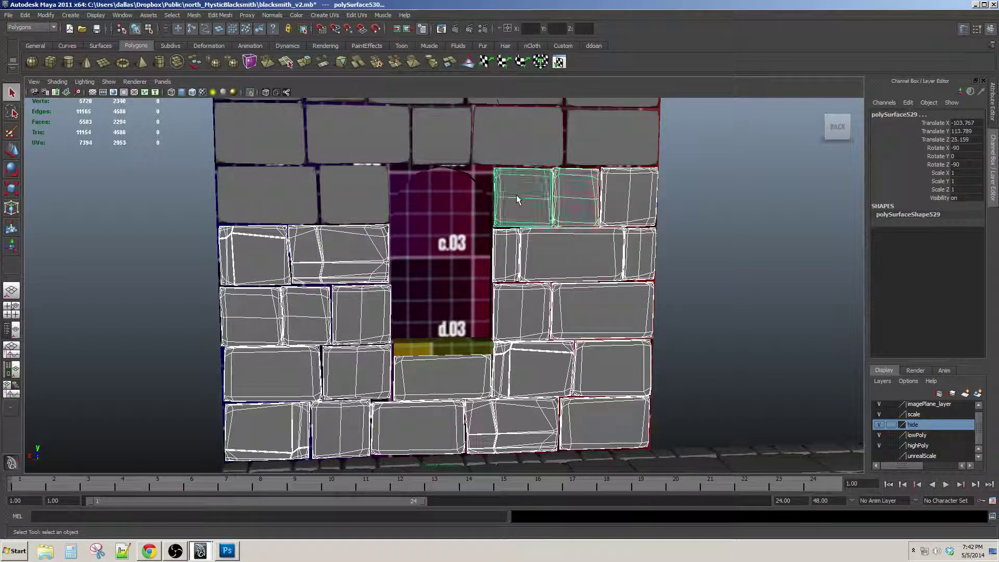
alt+middle_drag(369, 206, 427, 270)
shift+click(428, 271)
shift+click(325, 260)
shift+click(335, 208)
shift+click(416, 200)
shift+click(501, 200)
shift+click(577, 200)
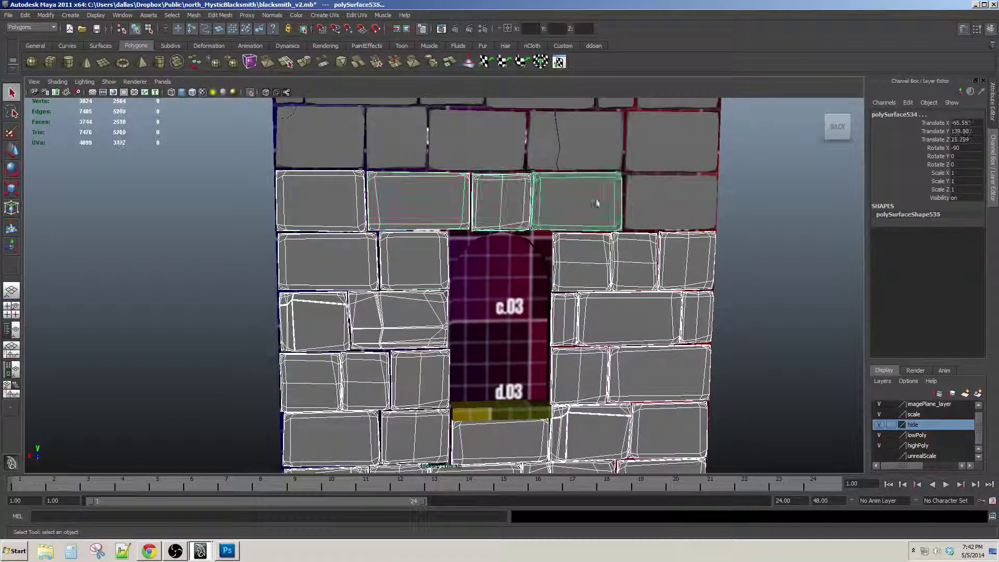
shift+click(661, 194)
alt+middle_drag(661, 194, 657, 253)
shift+click(671, 203)
shift+click(575, 203)
shift+click(475, 203)
shift+click(394, 203)
shift+click(318, 203)
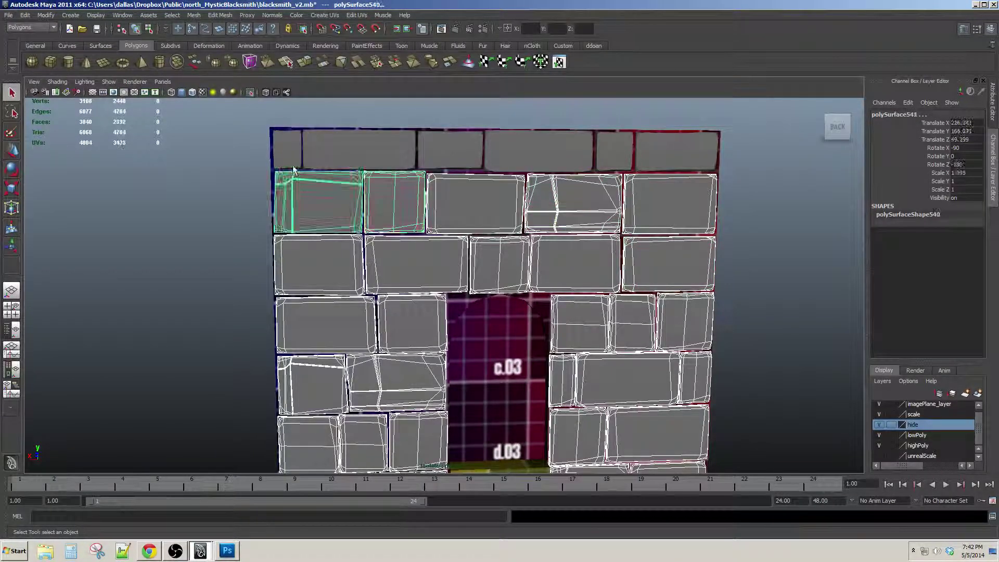
shift+click(288, 149)
shift+click(359, 149)
shift+click(436, 145)
shift+click(539, 149)
shift+click(615, 150)
shift+click(677, 149)
scroll(664, 257, down, 2)
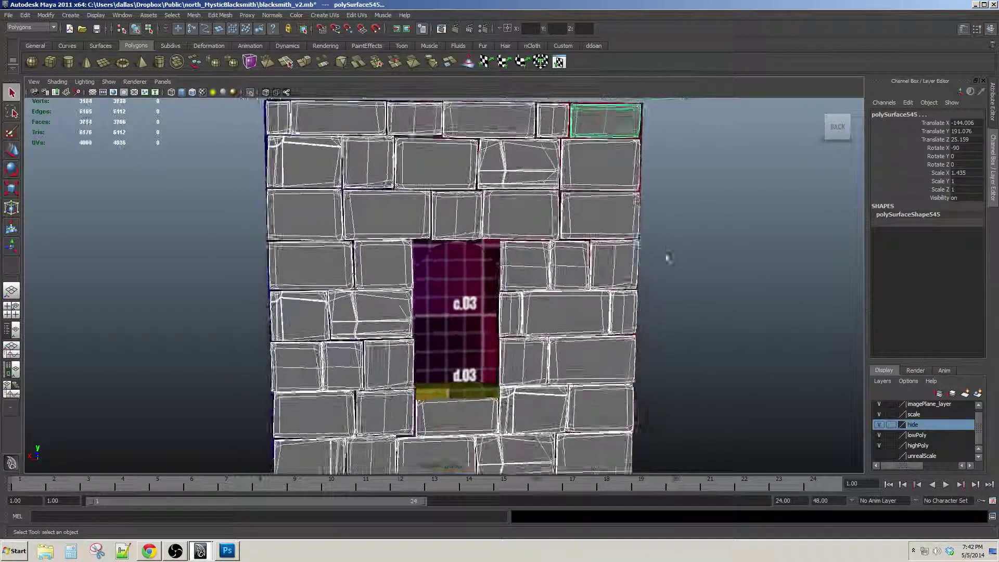
alt+middle_drag(665, 257, 655, 271)
click(654, 271)
scroll(627, 299, up, 3)
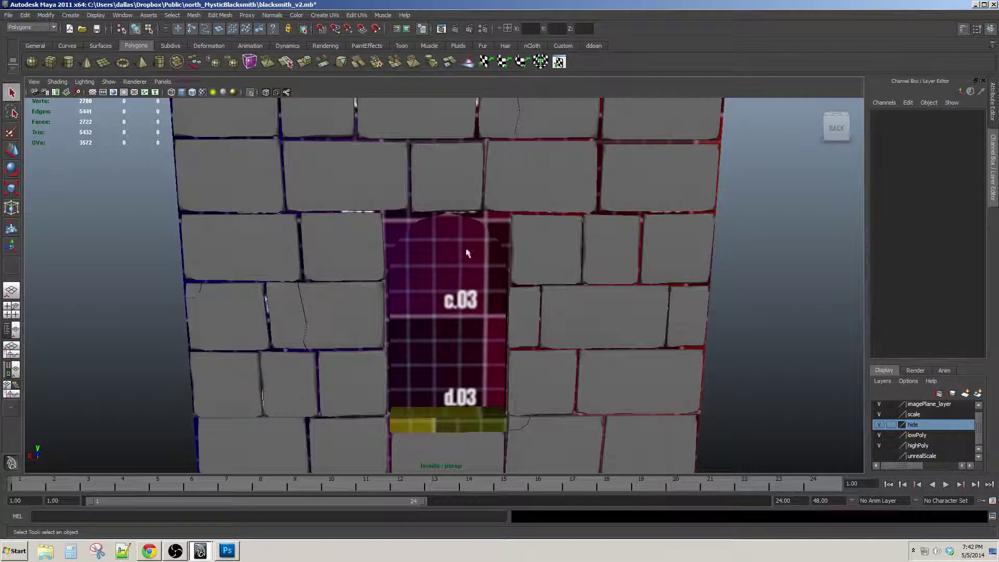
alt+drag(469, 252, 452, 198)
scroll(458, 296, up, 2)
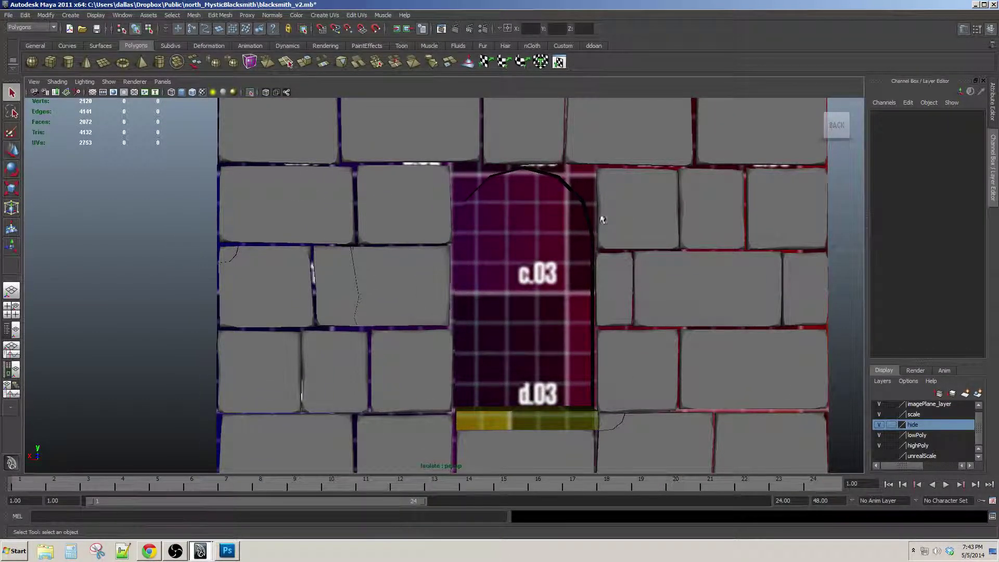
Examine the bricks bordering the arched window and its sill from the back and at an angle
scroll(503, 214, up, 1)
alt+middle_drag(506, 249, 497, 177)
scroll(482, 252, down, 1)
click(437, 234)
scroll(438, 234, up, 2)
alt+middle_drag(437, 234, 437, 312)
scroll(439, 302, down, 3)
alt+drag(439, 301, 395, 280)
scroll(414, 270, up, 3)
alt+middle_drag(388, 277, 444, 269)
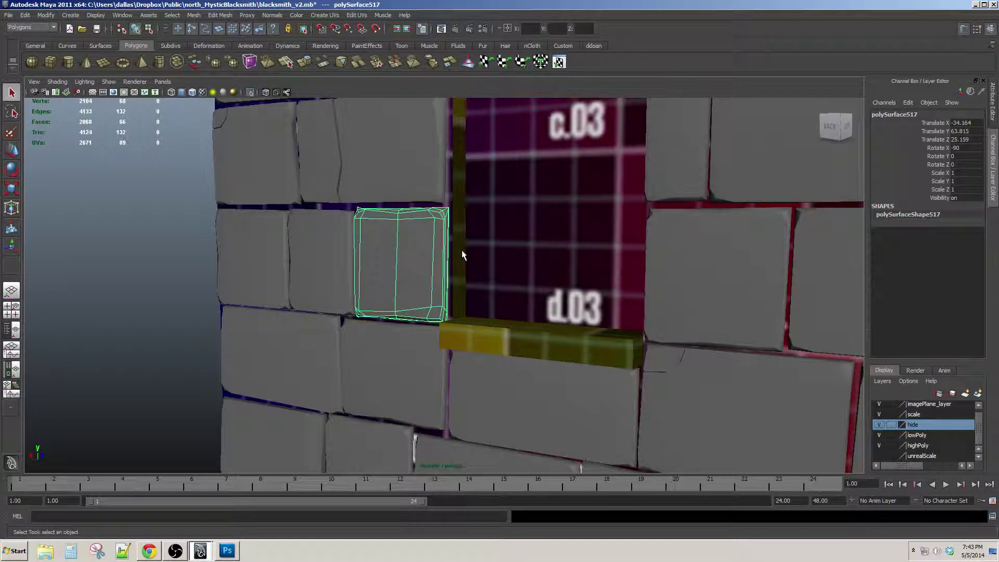
alt+drag(471, 264, 303, 285)
scroll(303, 285, down, 6)
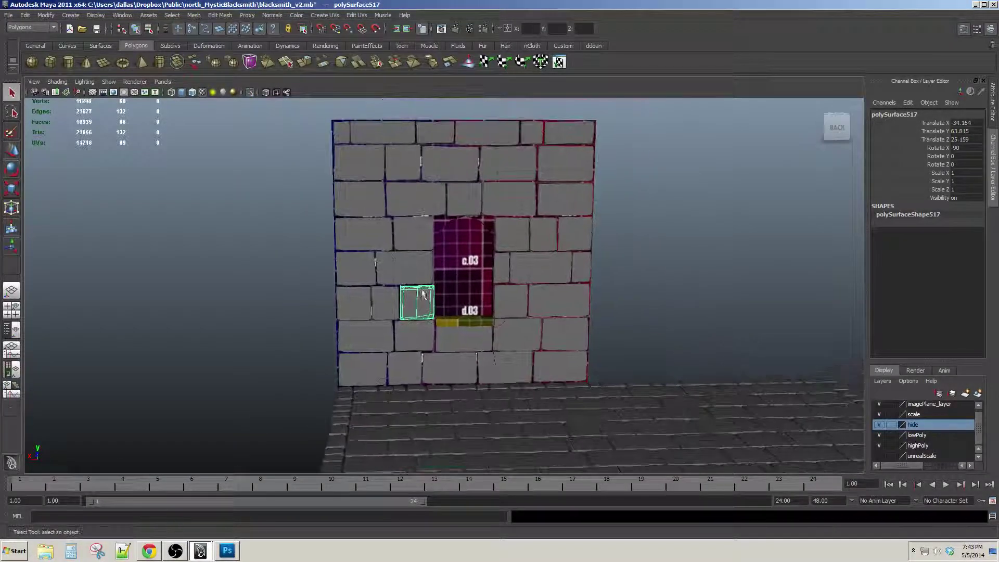
click(529, 319)
scroll(520, 312, up, 5)
click(487, 283)
scroll(459, 274, down, 2)
mouse_move(460, 274)
alt+mouse_down()
mouse_move(471, 255)
mouse_move(458, 271)
alt+mouse_up()
Duplicate the square brick left of the window just above the sill, and move the copy outside the wall to Translate X 45.297
click(410, 309)
scroll(439, 322, up, 4)
alt+drag(442, 324, 493, 266)
scroll(484, 255, down, 3)
key(w)
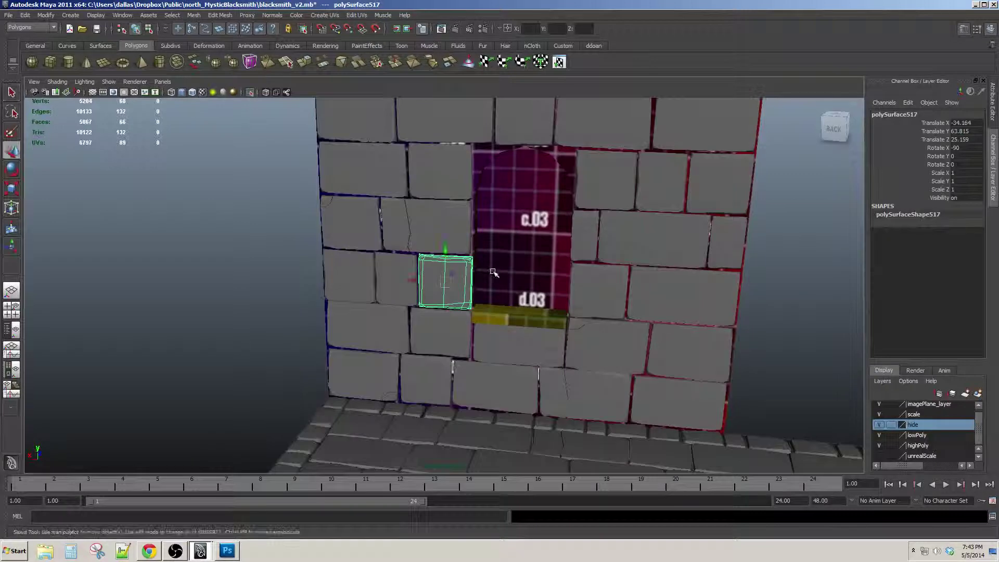
drag(278, 282, 248, 281)
alt+right_drag(250, 282, 305, 292)
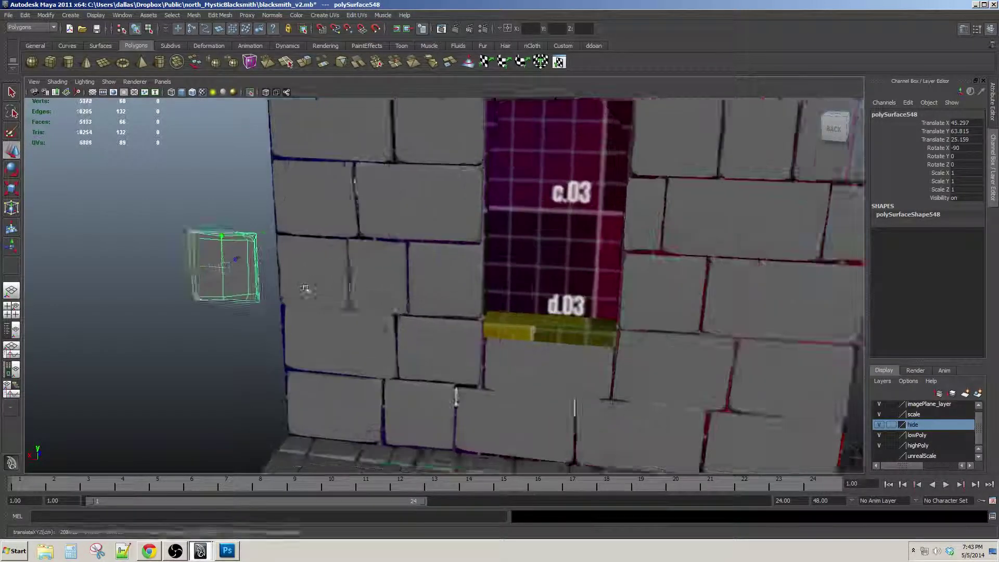
Scale the copied brick to about 0.498 in X, 10.379 in Y and 0.28 in Z
alt+drag(305, 292, 382, 270)
alt+middle_drag(381, 270, 487, 274)
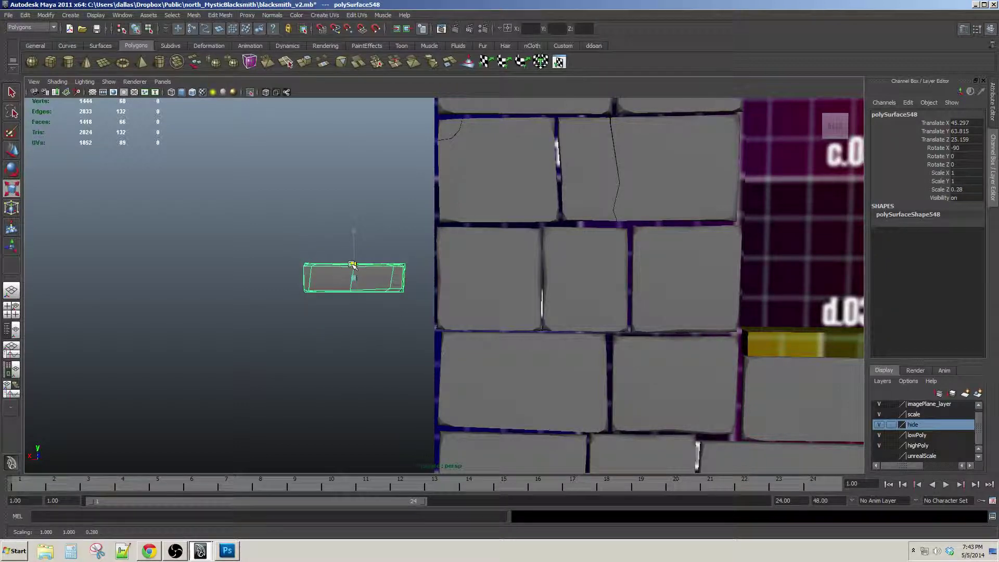
alt+drag(353, 267, 262, 287)
alt+middle_drag(262, 286, 345, 278)
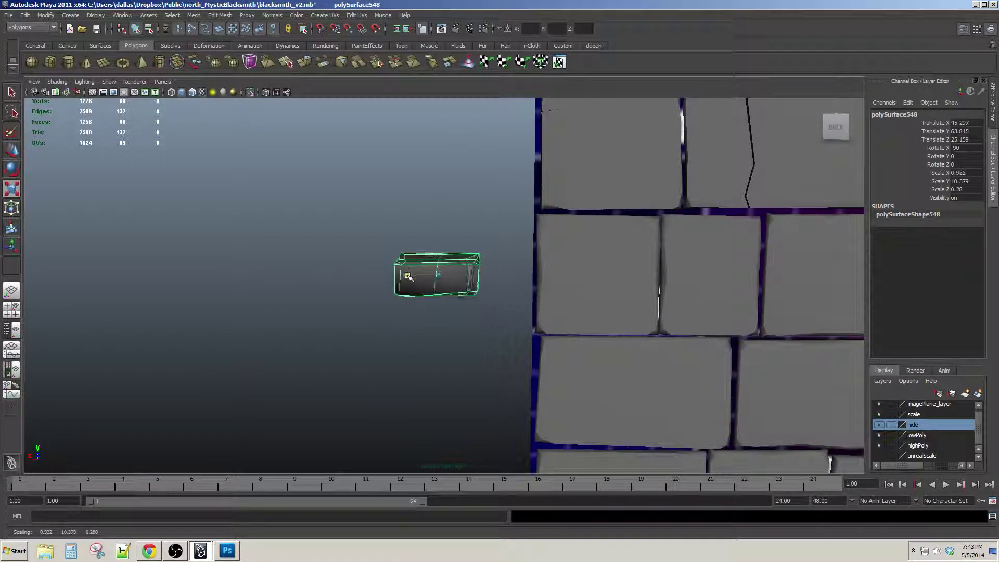
alt+drag(416, 278, 595, 304)
scroll(568, 319, down, 5)
key(w)
alt+middle_drag(593, 330, 495, 326)
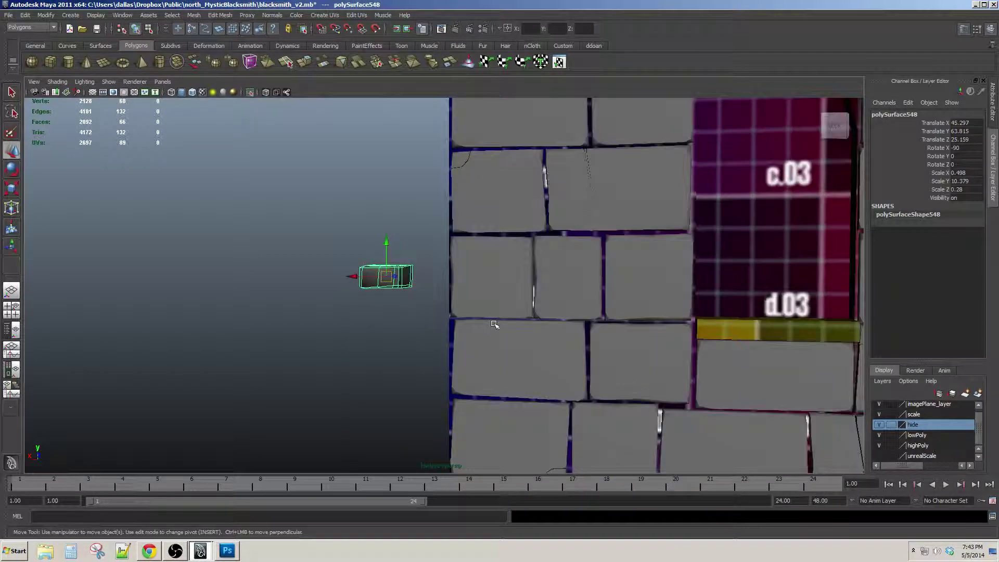
Delete the original square brick left of the window just above the sill
click(641, 276)
alt+drag(640, 277, 659, 302)
key(Delete)
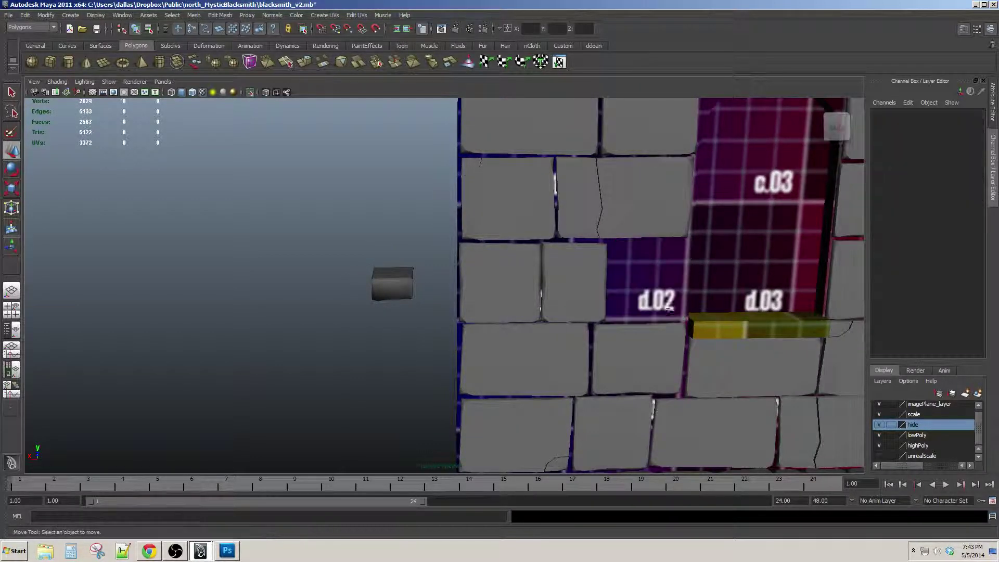
Move the small brick into the gap at the window's lower left corner, at Translate X -42.245, Y 56.196, Z 32.124
click(381, 288)
drag(355, 285, 639, 282)
key(f)
alt+drag(506, 299, 556, 255)
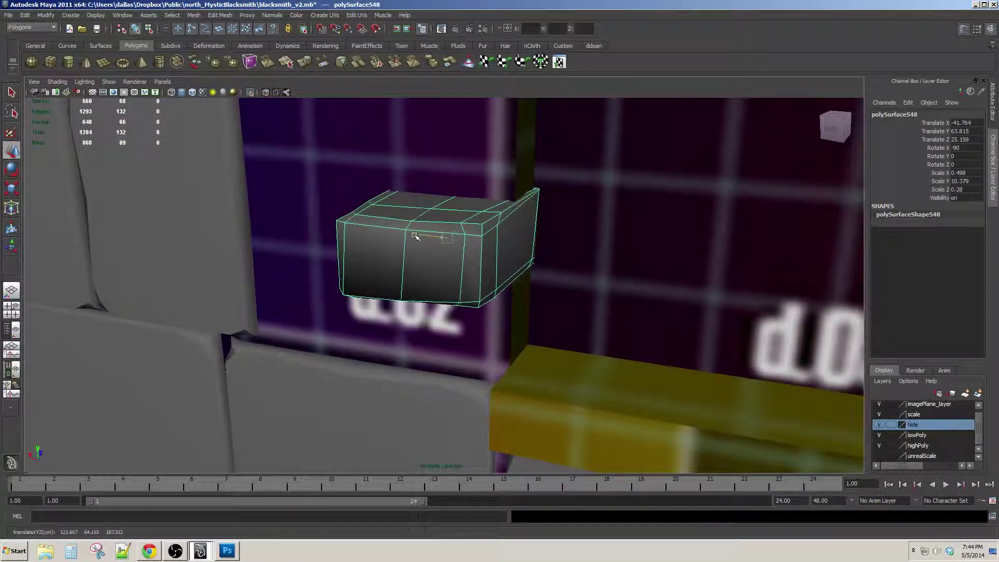
alt+drag(415, 236, 470, 246)
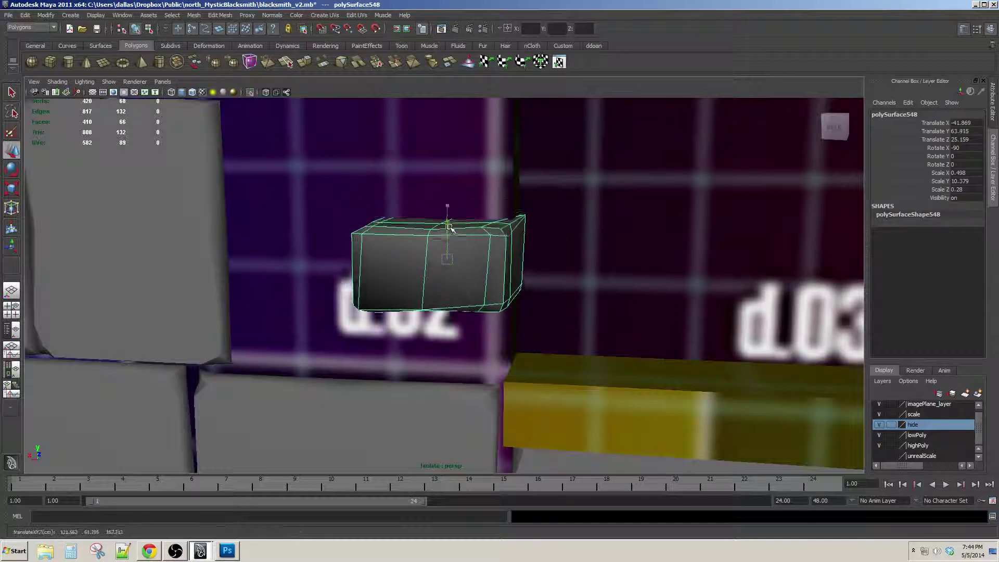
scroll(458, 285, down, 3)
alt+drag(477, 285, 469, 305)
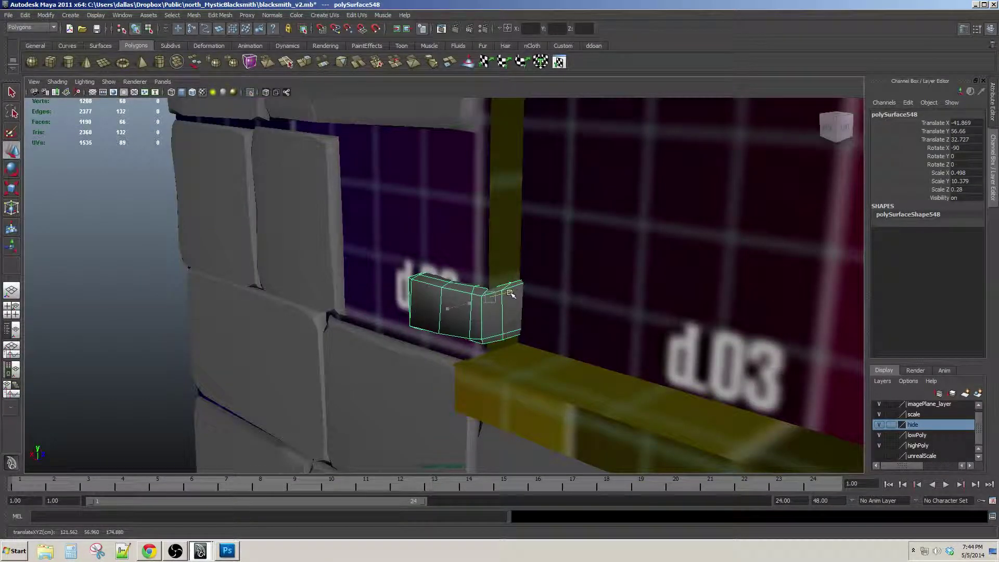
alt+drag(453, 302, 488, 284)
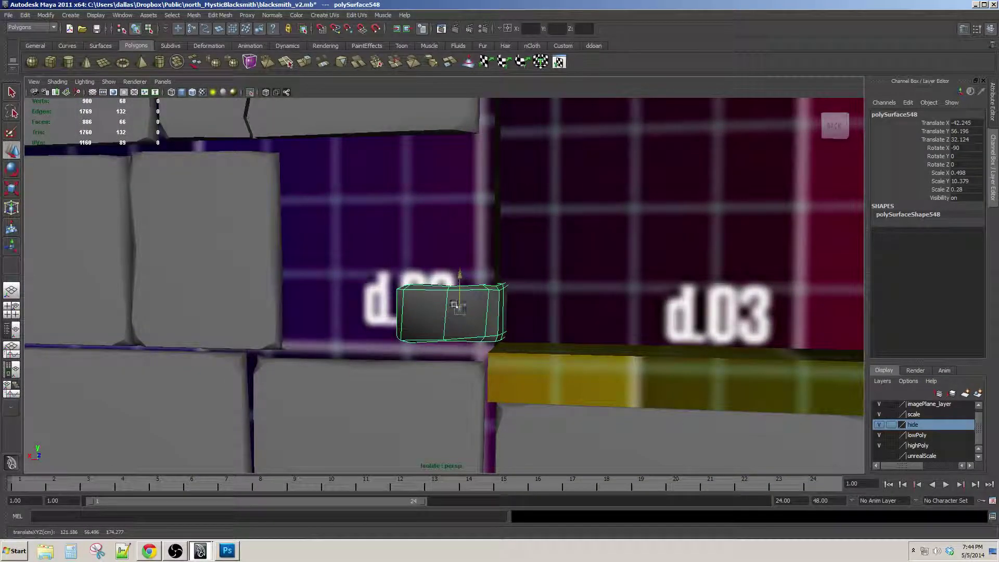
scroll(454, 304, down, 8)
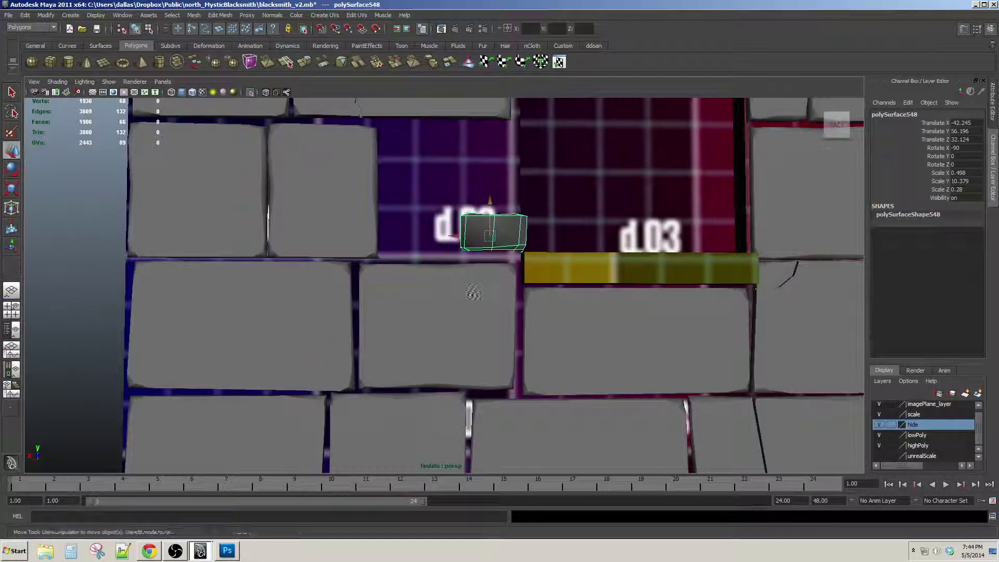
Fine-tune the small corner brick's position above the sill to Translate X -42.161 and Y 55.942
click(473, 293)
scroll(471, 287, up, 2)
scroll(464, 283, down, 3)
scroll(469, 288, up, 2)
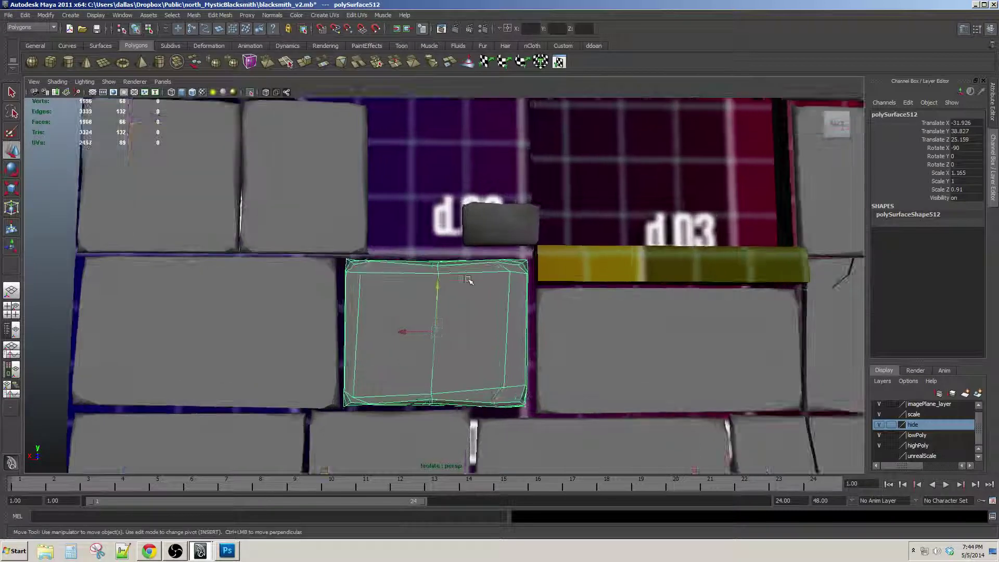
click(492, 231)
alt+drag(493, 244, 479, 223)
key(w)
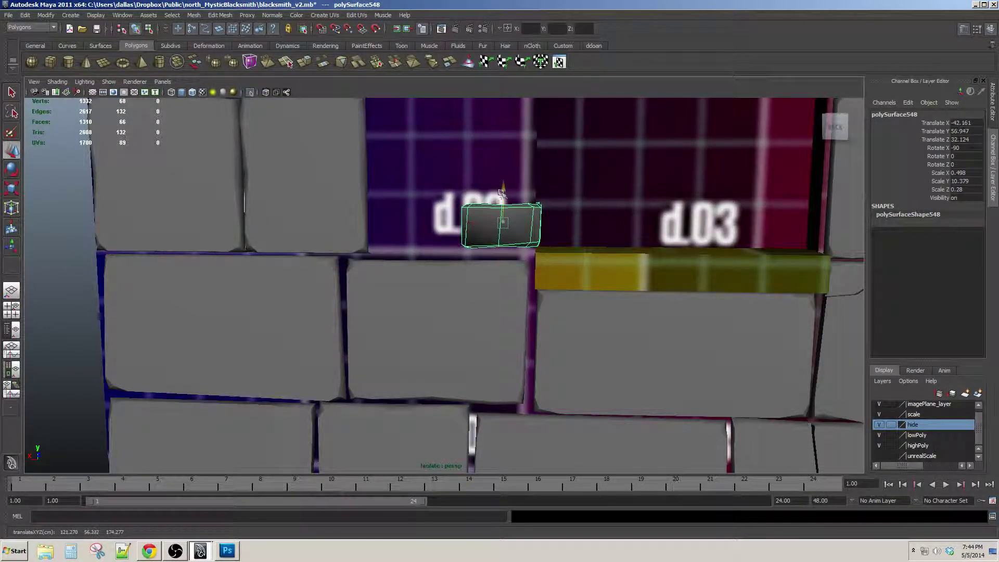
drag(501, 193, 502, 196)
alt+drag(501, 196, 504, 188)
scroll(504, 201, down, 3)
scroll(442, 297, up, 3)
alt+middle_drag(503, 201, 482, 245)
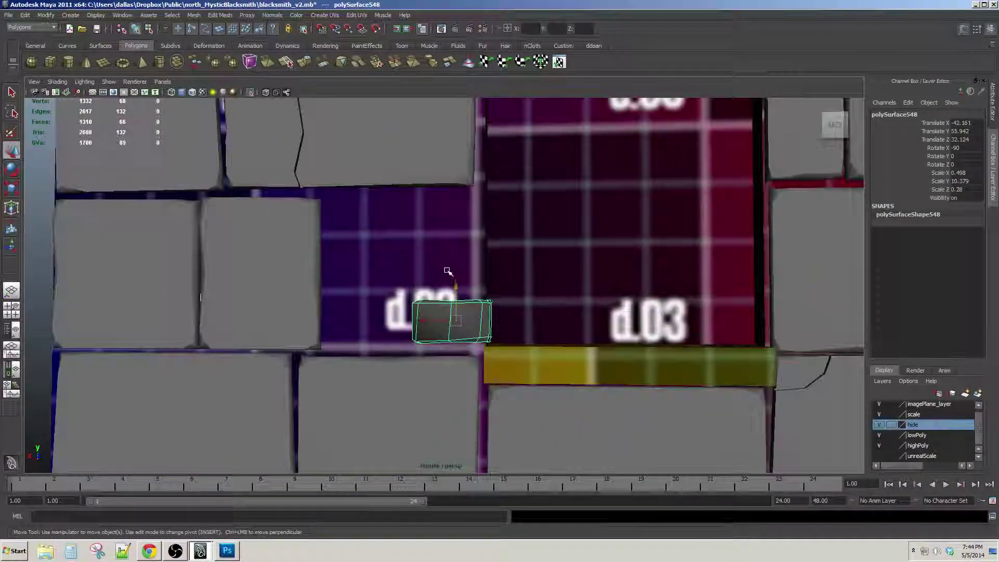
scroll(448, 271, down, 3)
scroll(417, 273, down, 3)
scroll(402, 273, up, 3)
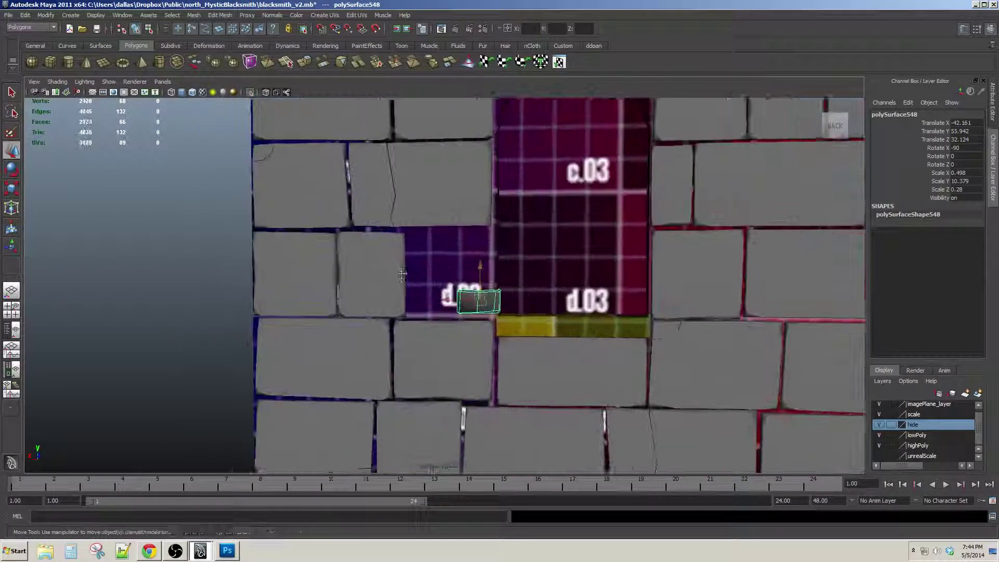
Duplicate the wide brick in the row level with the window arch, and move the copy outside the wall and down to Translate Y 65.306
alt+middle_drag(403, 275, 418, 273)
click(404, 265)
alt+middle_drag(446, 187, 475, 305)
scroll(520, 195, down, 1)
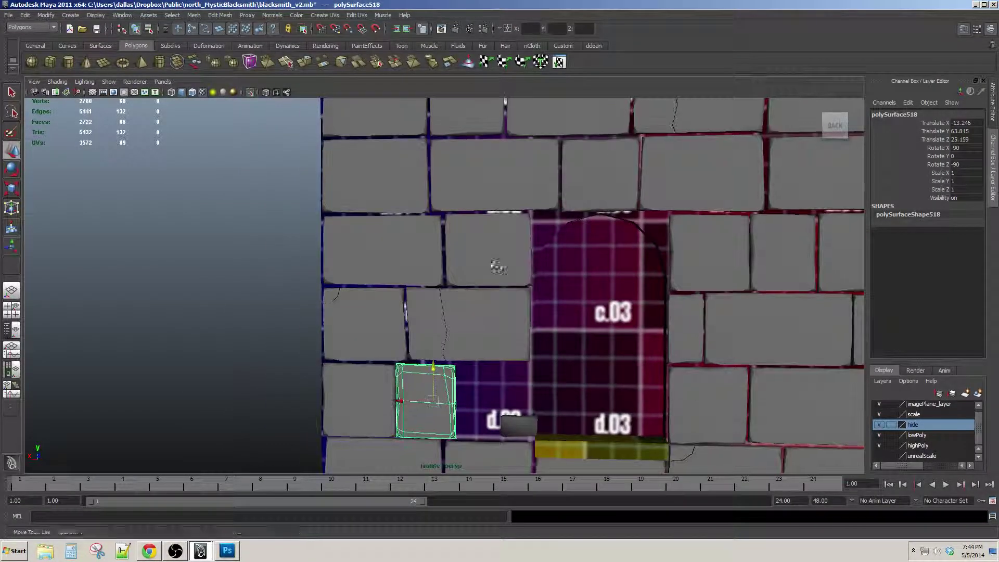
click(380, 277)
alt+middle_drag(380, 277, 436, 204)
drag(399, 180, 256, 180)
alt+middle_drag(256, 180, 370, 174)
drag(409, 141, 412, 291)
Scale the second copied brick to 0.347 in X, 11.584 in Y and 0.303 in Z
alt+drag(411, 292, 875, 364)
alt+drag(302, 337, 379, 324)
alt+drag(379, 325, 388, 338)
Move the second small brick into the gap above the first corner brick, at Translate X 16.372
key(w)
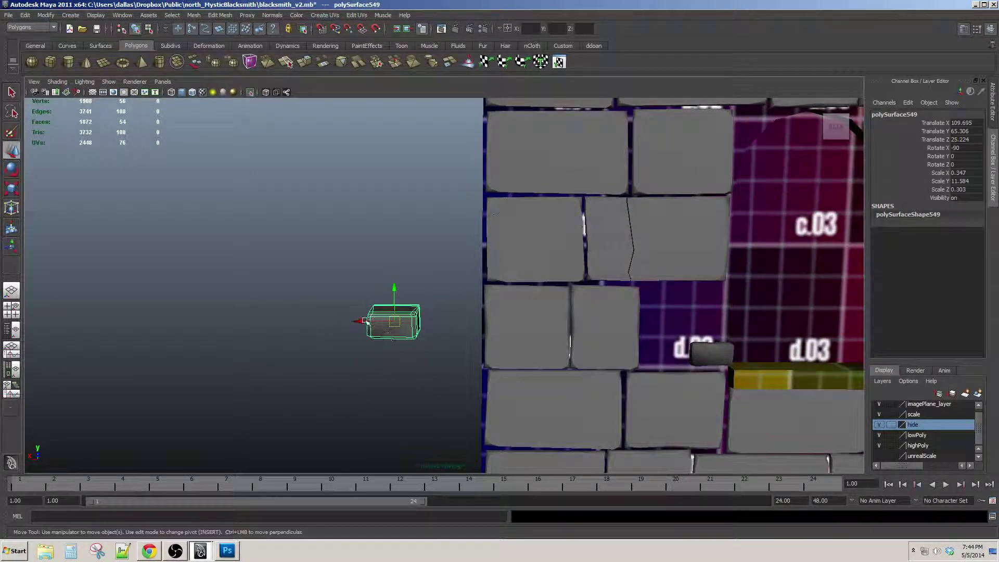
key(f)
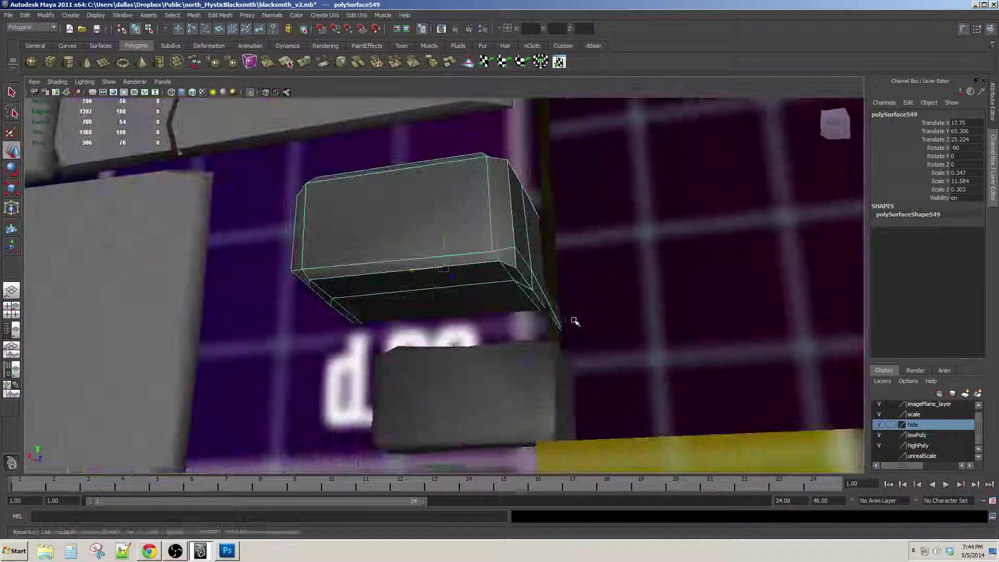
alt+drag(552, 338, 562, 323)
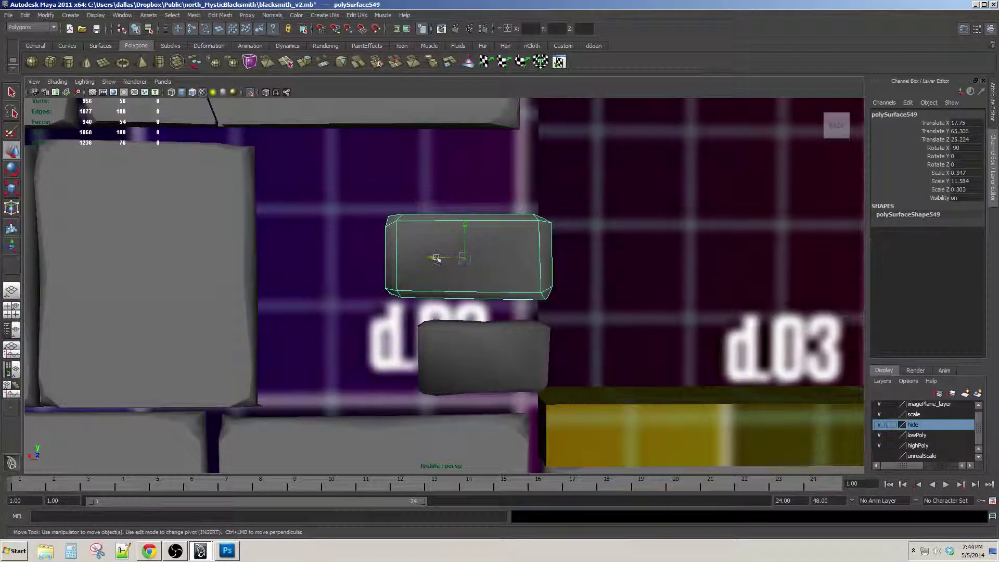
drag(436, 258, 455, 261)
alt+drag(458, 293, 469, 273)
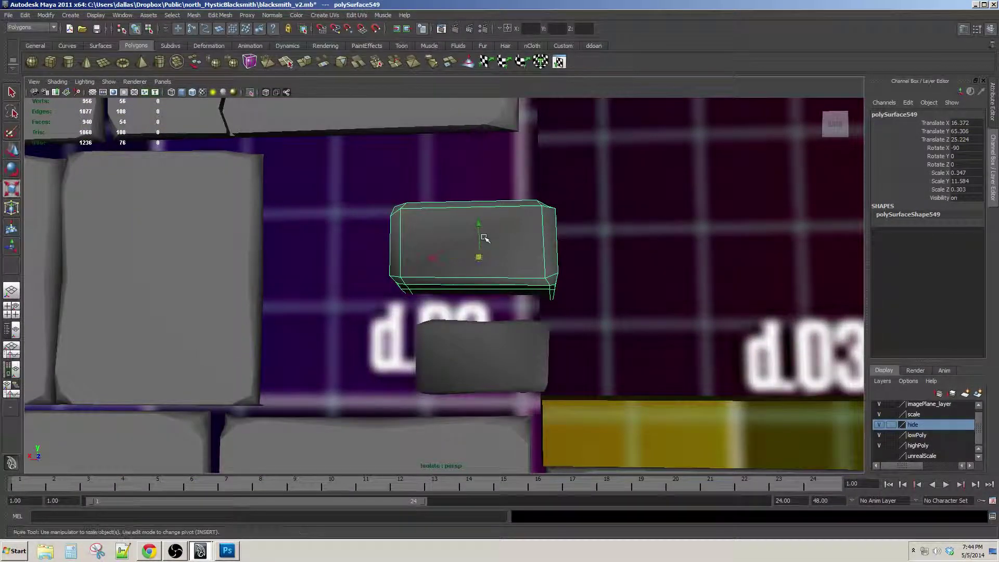
Shrink the upper small brick to about 0.237 in X and 0.241 in Z, and place it at Translate Y 62.601, Z 33.932
drag(478, 219, 477, 220)
alt+drag(491, 239, 484, 286)
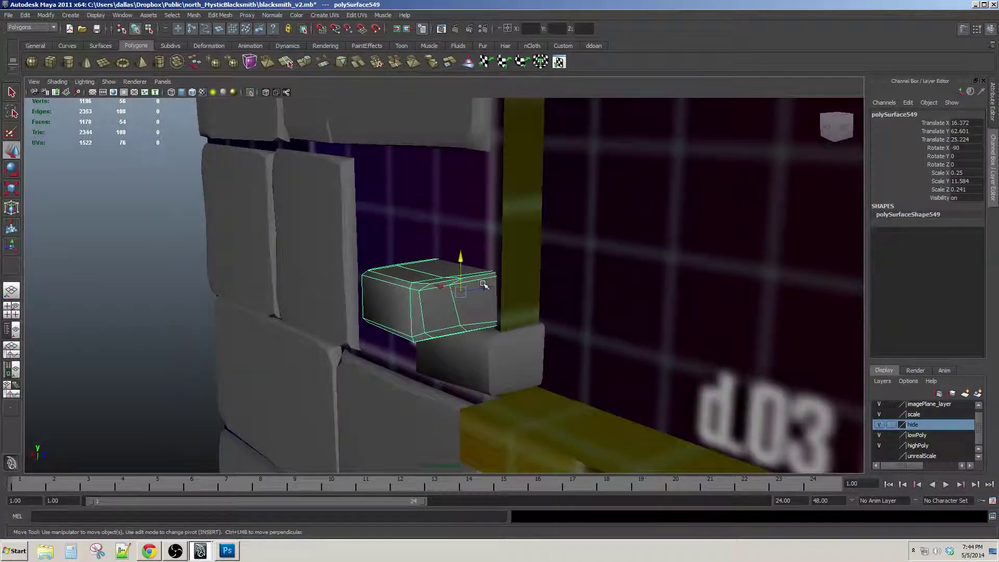
mouse_move(572, 278)
alt+mouse_down()
mouse_move(636, 292)
mouse_move(618, 276)
mouse_move(556, 288)
alt+mouse_up()
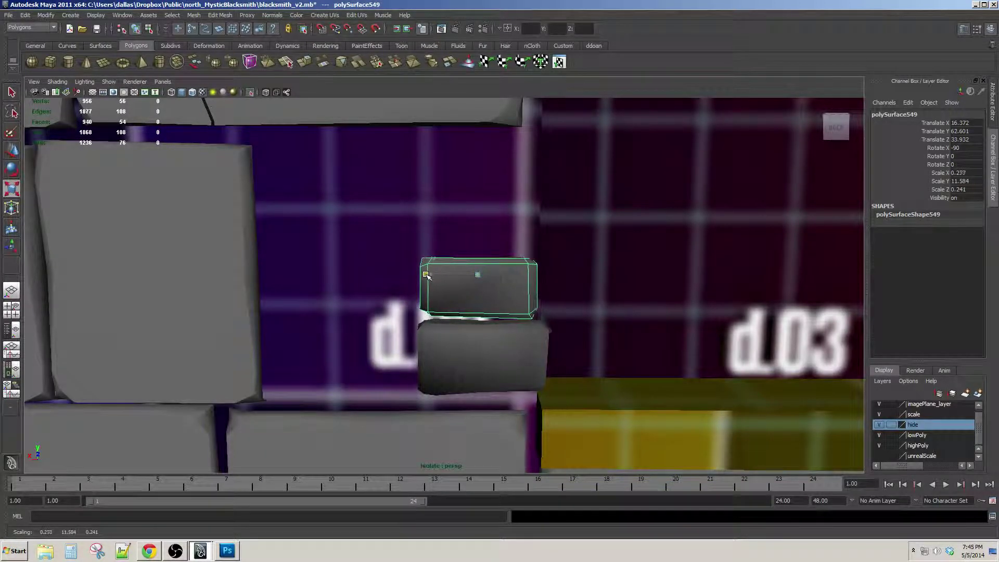
alt+drag(421, 274, 464, 254)
Examine the two stacked small bricks at the window's lower left corner against the surrounding wall
scroll(470, 255, down, 8)
click(260, 287)
scroll(302, 286, up, 4)
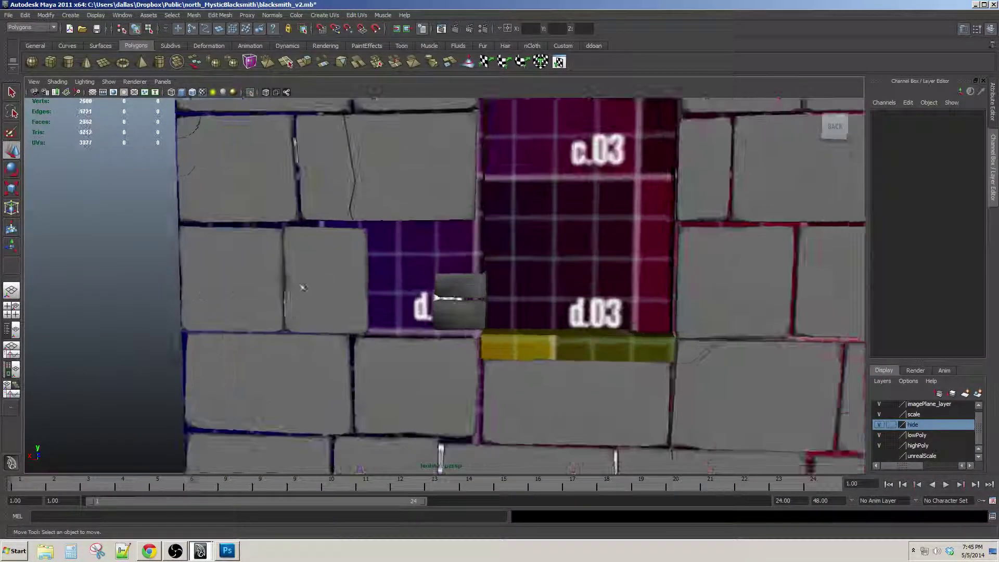
mouse_move(301, 286)
alt+mouse_down()
mouse_move(320, 278)
mouse_move(303, 282)
alt+mouse_up()
scroll(312, 281, up, 3)
click(460, 289)
scroll(453, 305, down, 5)
mouse_move(386, 292)
alt+mouse_down()
mouse_move(399, 288)
mouse_move(385, 285)
alt+mouse_up()
click(414, 188)
alt+drag(466, 281, 437, 282)
scroll(436, 276, up, 2)
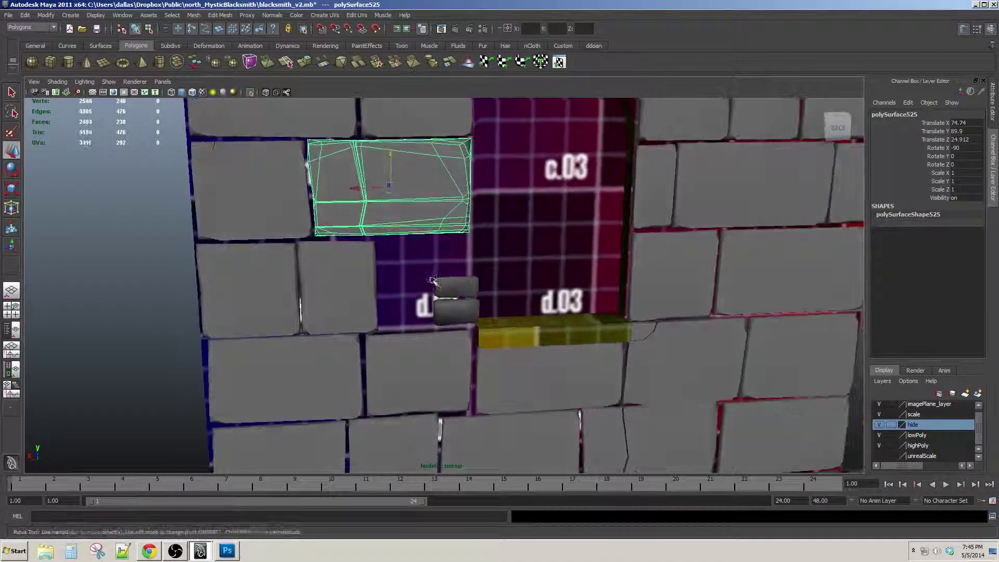
scroll(464, 297, up, 3)
scroll(458, 291, down, 6)
click(214, 296)
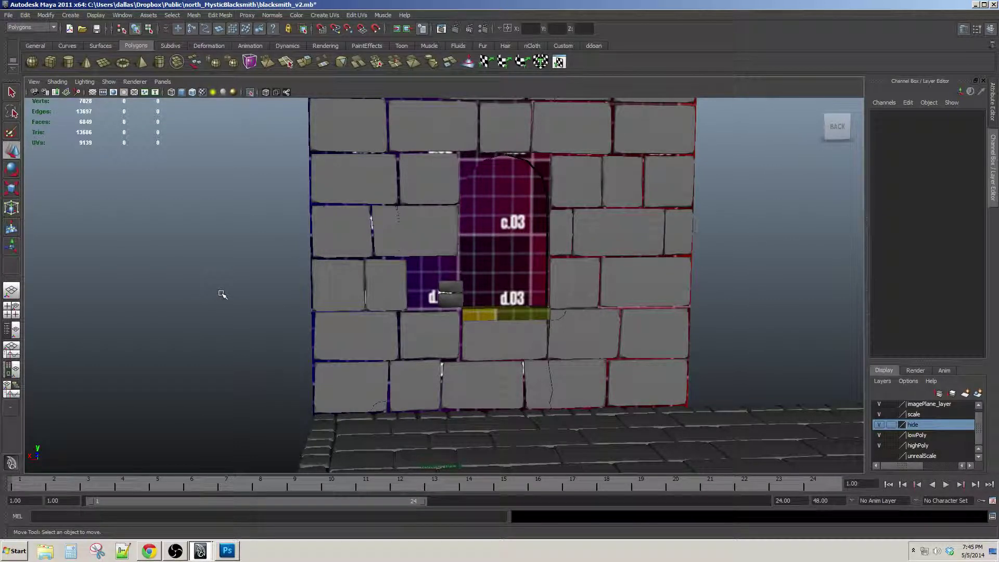
scroll(554, 246, up, 1)
alt+middle_drag(555, 246, 539, 340)
alt+drag(462, 337, 464, 361)
scroll(458, 326, up, 4)
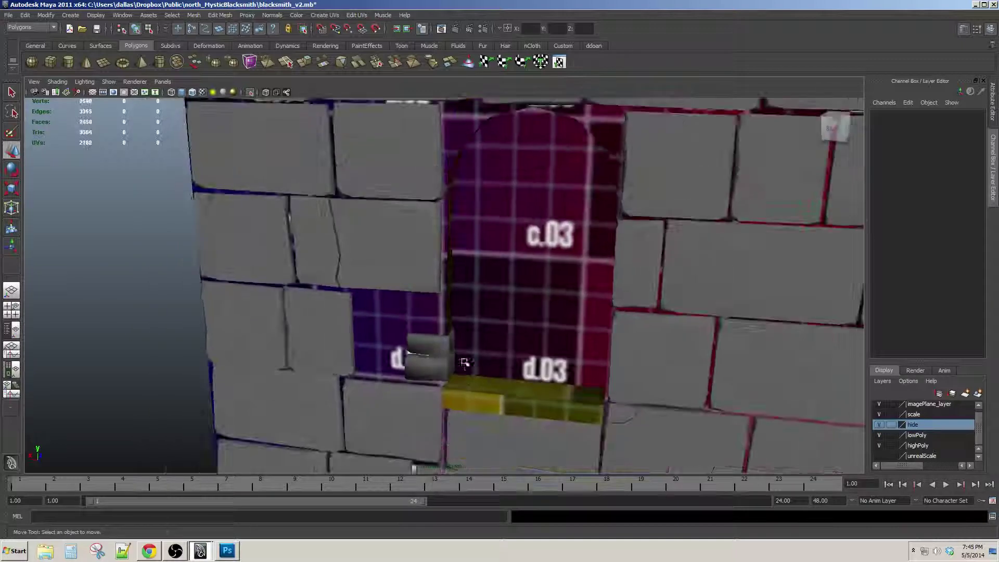
alt+middle_drag(464, 361, 471, 376)
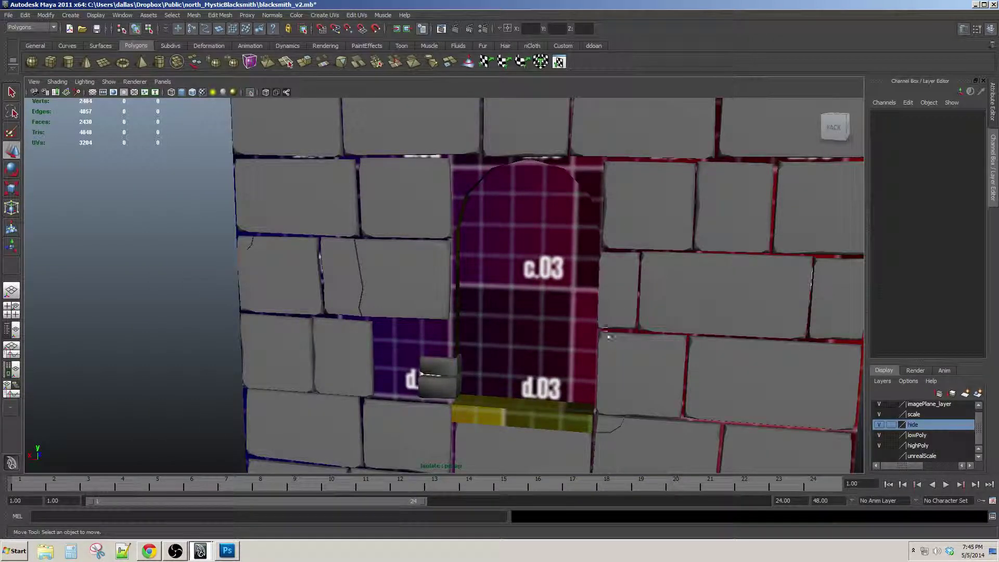
alt+drag(547, 380, 593, 285)
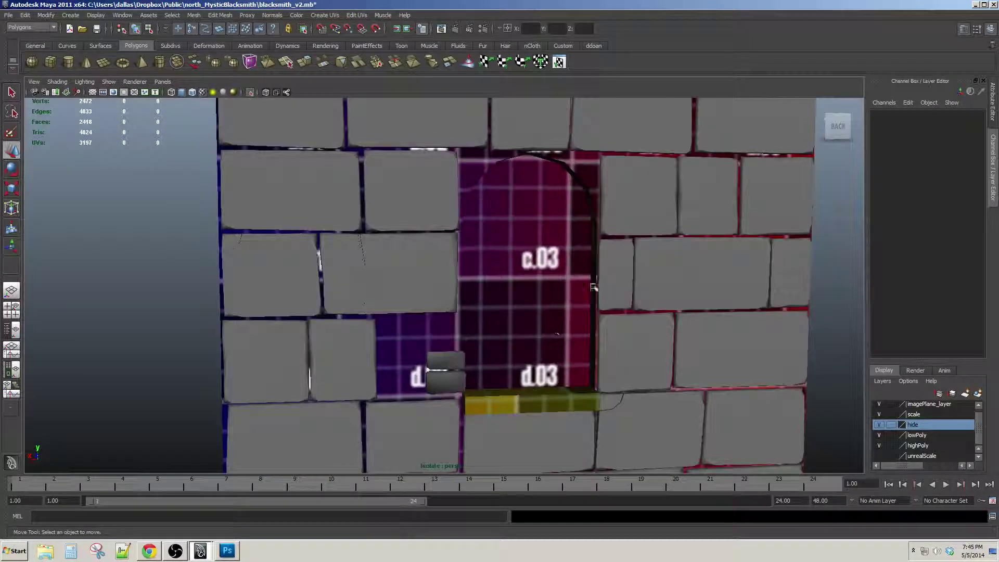
scroll(503, 210, down, 2)
scroll(502, 210, down, 4)
scroll(538, 336, up, 3)
alt+drag(524, 347, 499, 297)
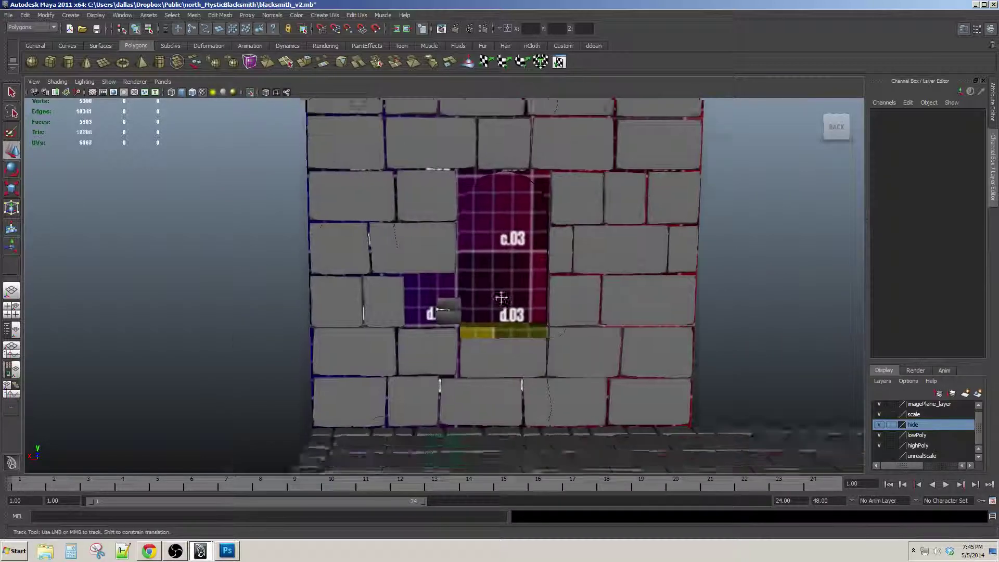
scroll(500, 263, up, 3)
alt+middle_drag(499, 296, 472, 334)
Duplicate the narrow brick right of the window and move the copy past the wall's left edge to Translate X 54.546
click(451, 268)
click(632, 310)
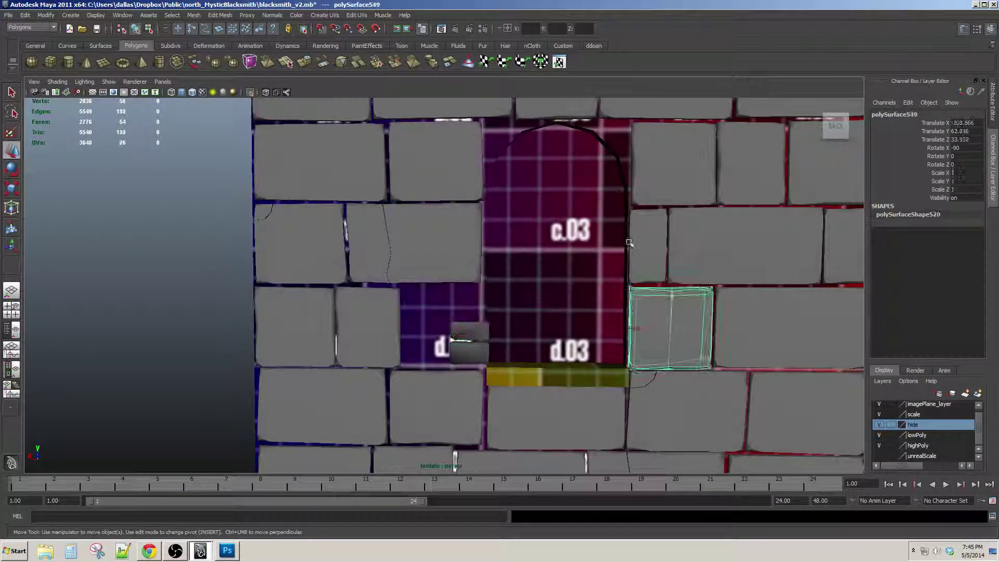
click(634, 249)
alt+middle_drag(626, 268, 587, 294)
scroll(587, 294, up, 1)
alt+drag(587, 294, 555, 306)
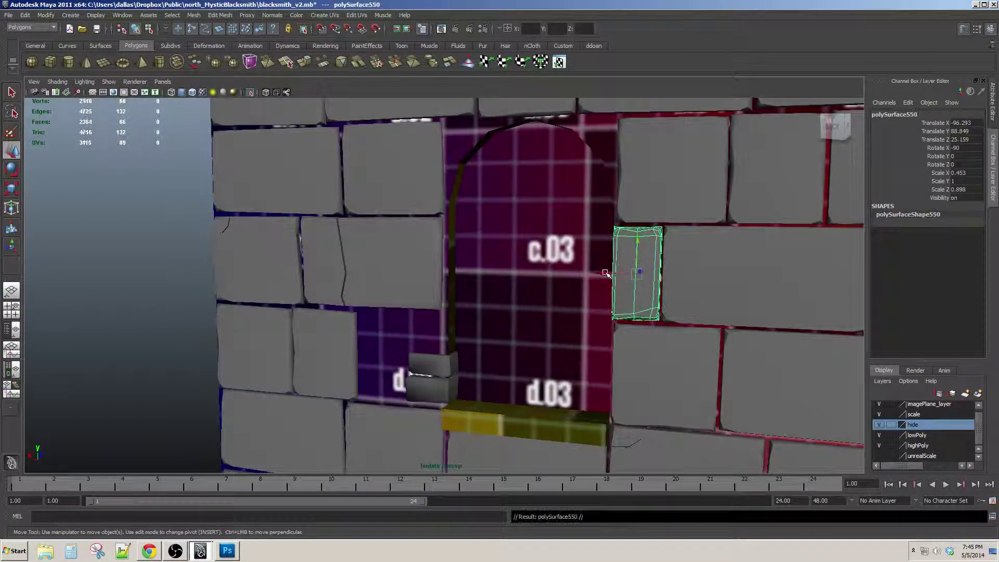
drag(605, 273, 459, 327)
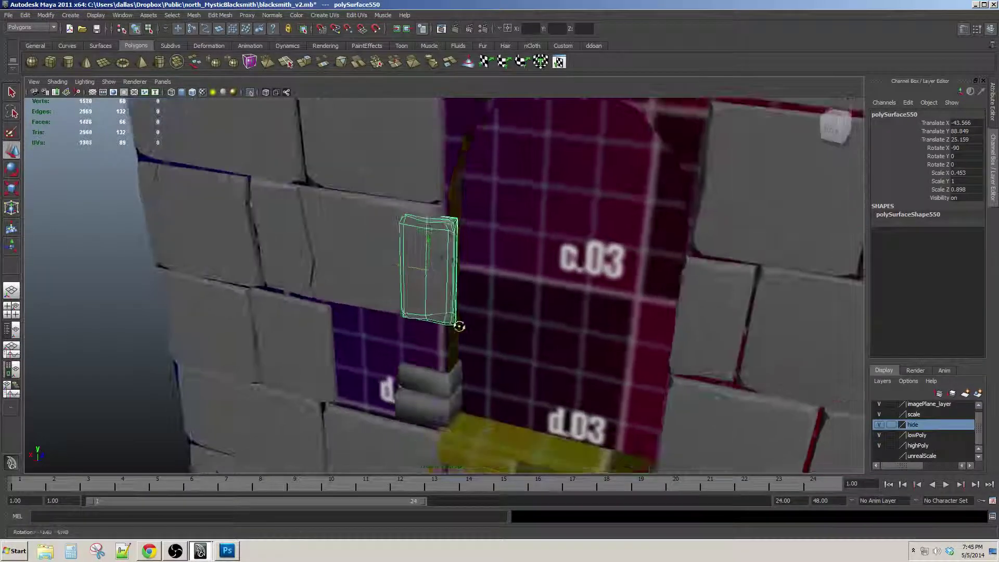
drag(406, 268, 17, 251)
alt+middle_drag(156, 276, 305, 281)
scroll(252, 283, up, 2)
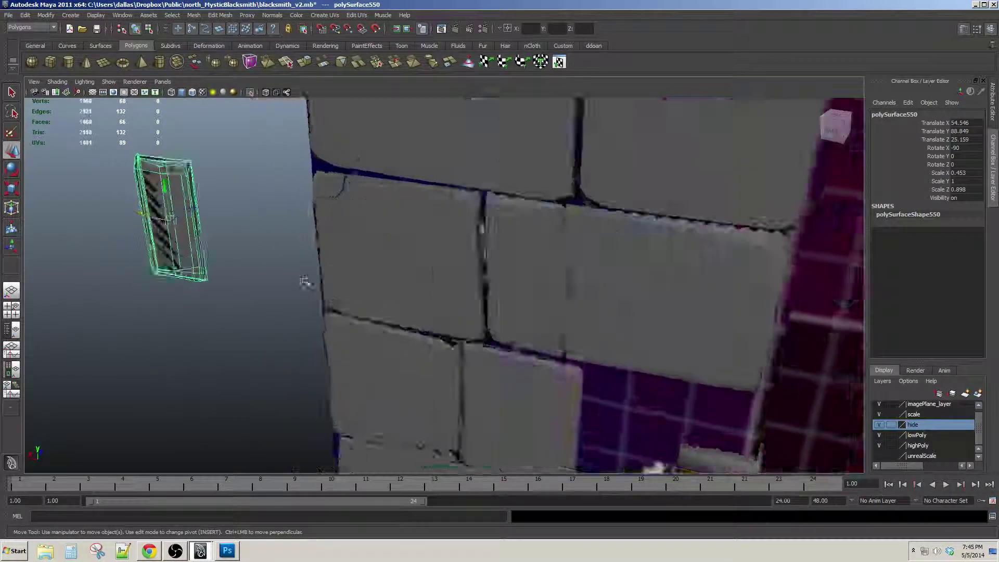
Scale the copied narrow brick beside the wall to about 6.573 in Y and 0.171 in Z
key(f)
scroll(489, 337, down, 5)
scroll(469, 345, up, 3)
alt+drag(488, 337, 442, 234)
key(r)
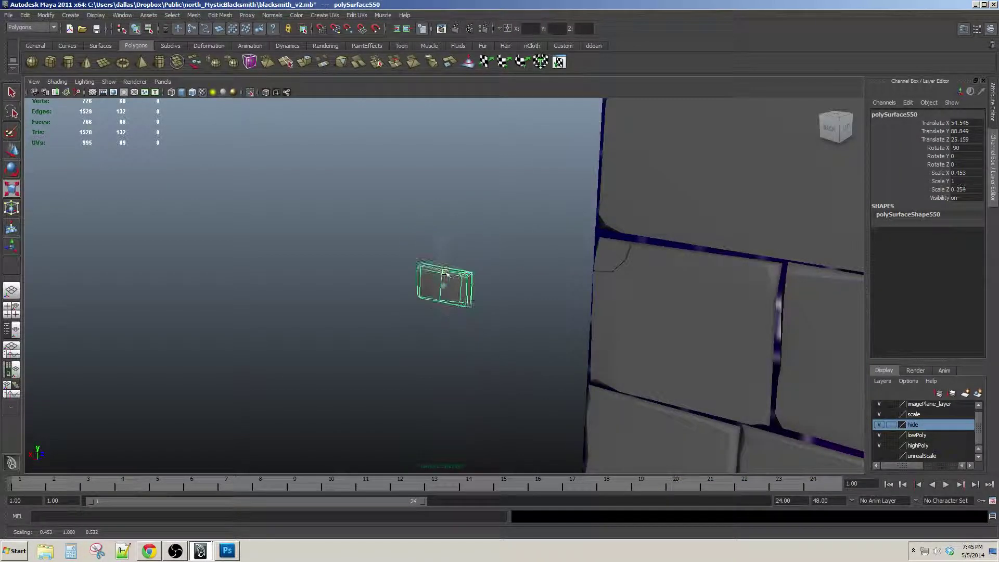
alt+drag(446, 279, 433, 305)
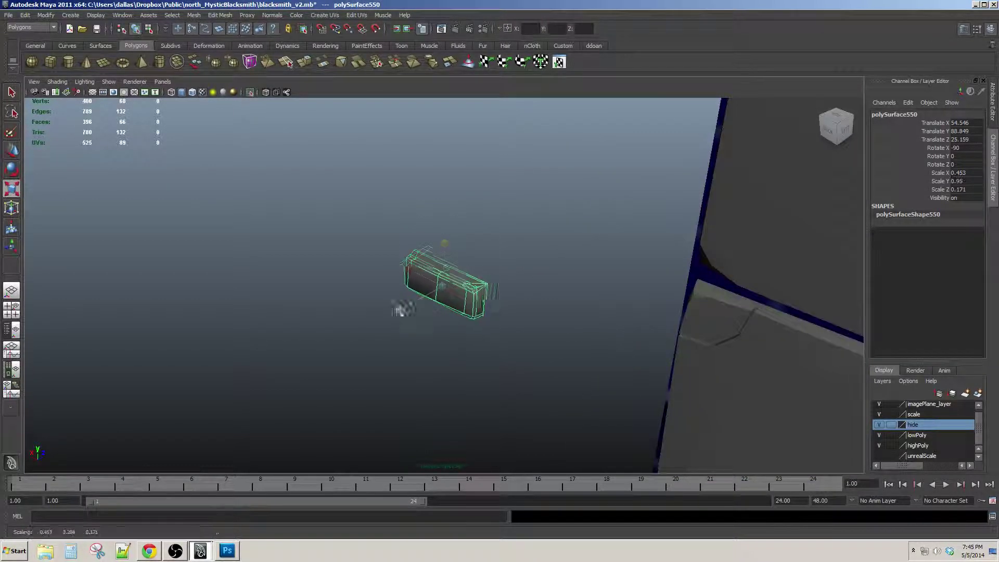
drag(188, 363, 128, 378)
Move the resized small brick across the wall to the window's left edge, at Translate X -39.975
scroll(383, 319, down, 4)
alt+drag(387, 319, 486, 313)
drag(407, 293, 770, 233)
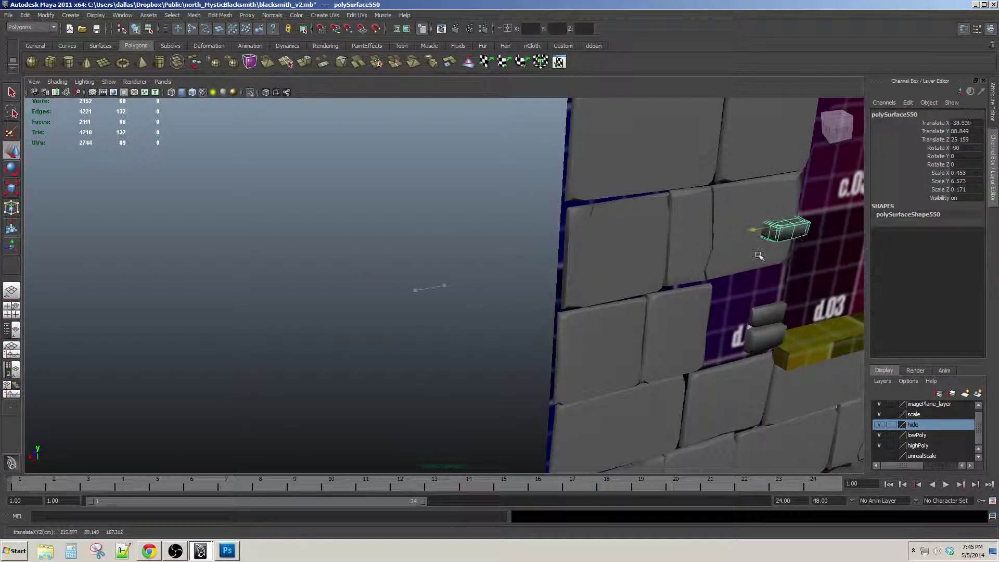
key(f)
scroll(530, 327, down, 4)
alt+middle_drag(530, 327, 531, 226)
alt+drag(531, 225, 560, 211)
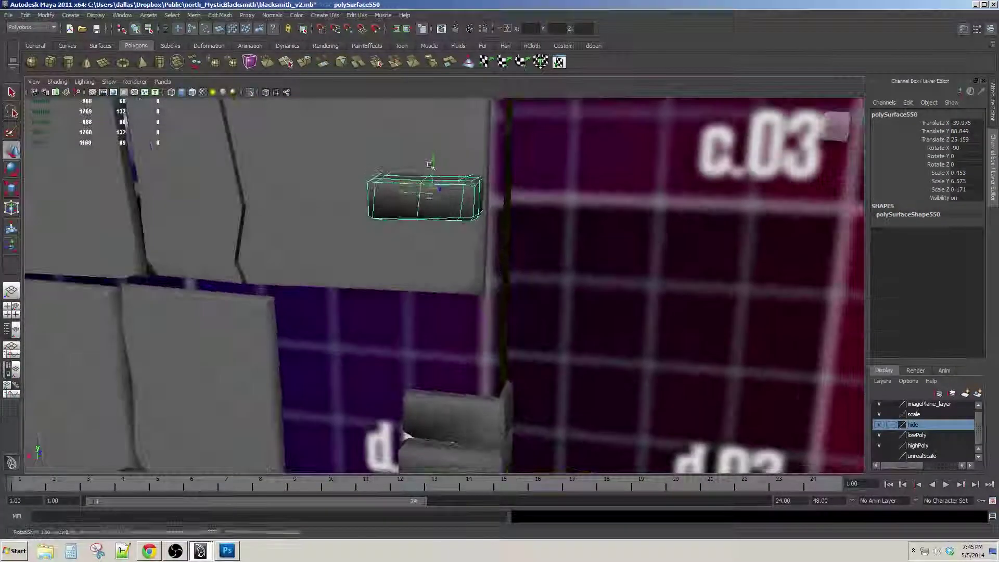
Stack the small brick on the two corner bricks at Translate X -42.447, Y 68.326, Z 30.104, and thicken it to Scale Z 0.223
drag(433, 165, 471, 317)
alt+drag(471, 317, 454, 301)
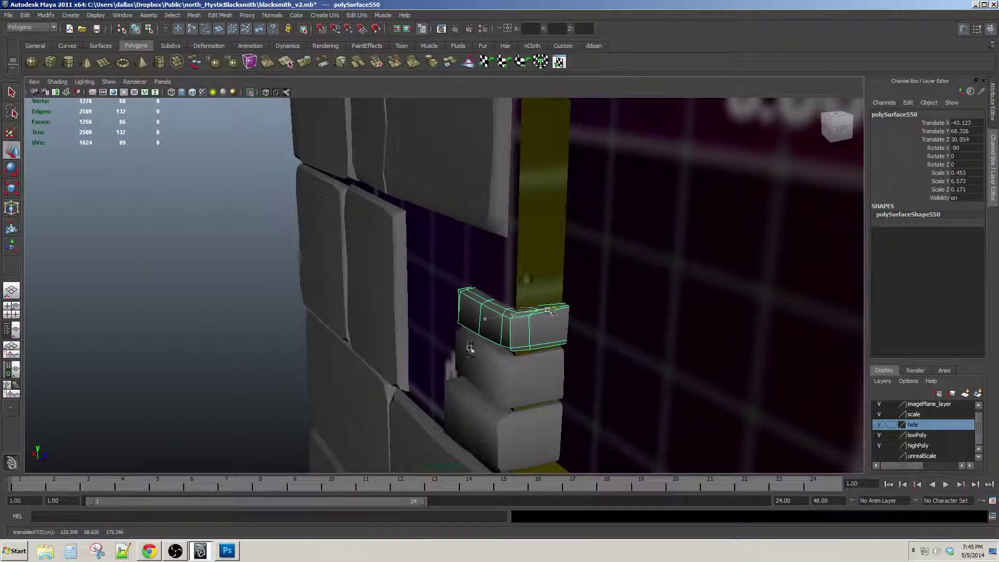
drag(549, 311, 548, 311)
alt+drag(458, 316, 594, 350)
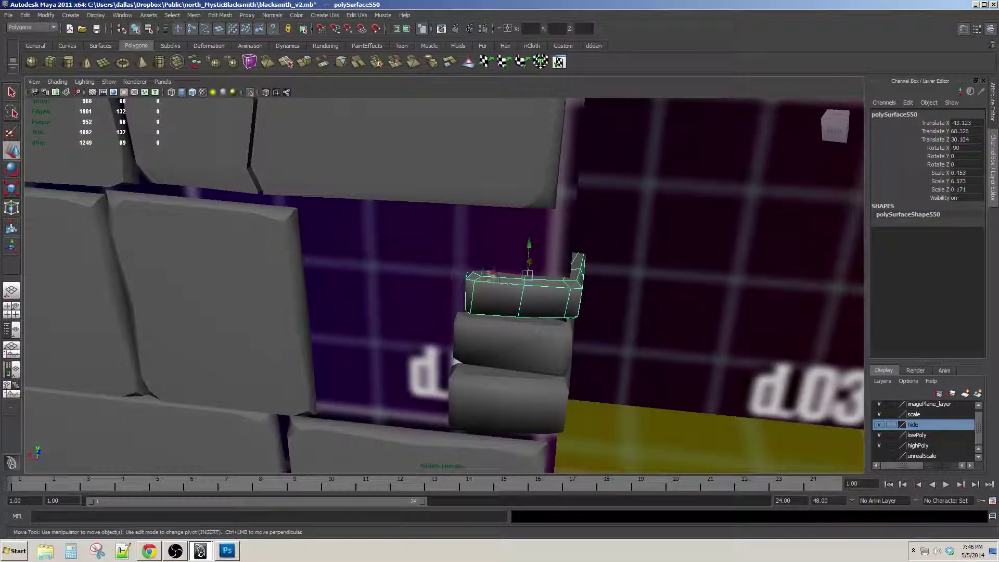
drag(489, 276, 495, 277)
alt+drag(494, 276, 505, 252)
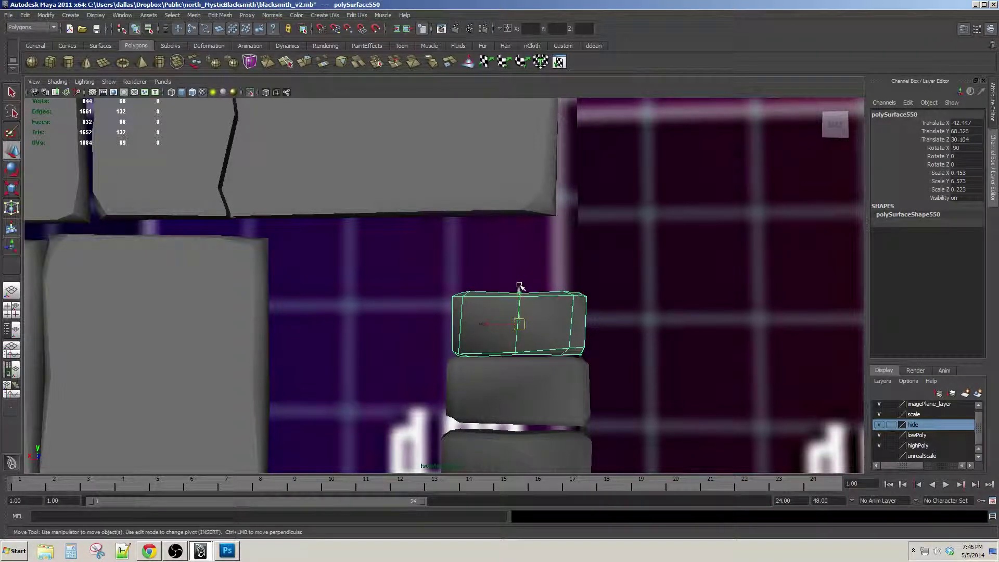
Raise the third small brick to Translate Y 68.842 and widen it to Scale X 0.49
scroll(520, 287, down, 6)
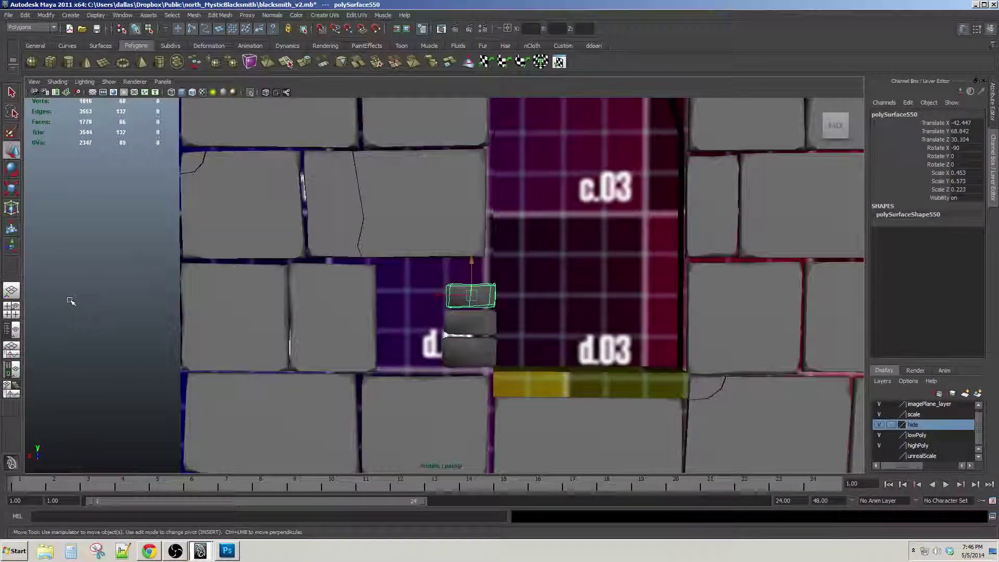
click(69, 299)
scroll(379, 337, up, 2)
alt+middle_drag(379, 337, 384, 316)
click(455, 290)
alt+right_drag(456, 289, 498, 295)
alt+middle_drag(498, 295, 434, 308)
key(r)
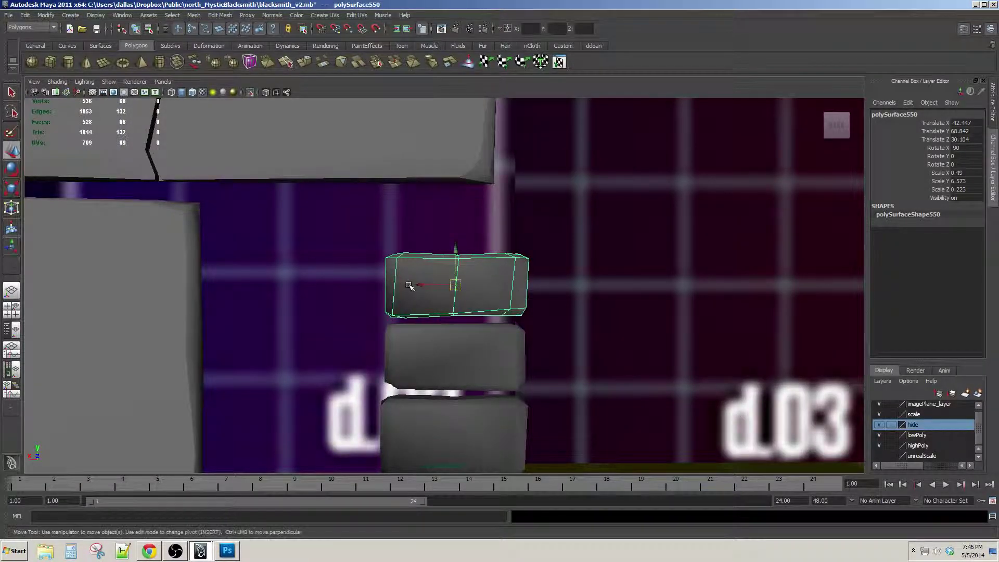
Increase the third small brick's height to Scale Z 0.24 and nudge it slightly upward on the stack
scroll(409, 285, down, 4)
alt+drag(409, 285, 383, 306)
click(129, 295)
alt+drag(265, 333, 327, 354)
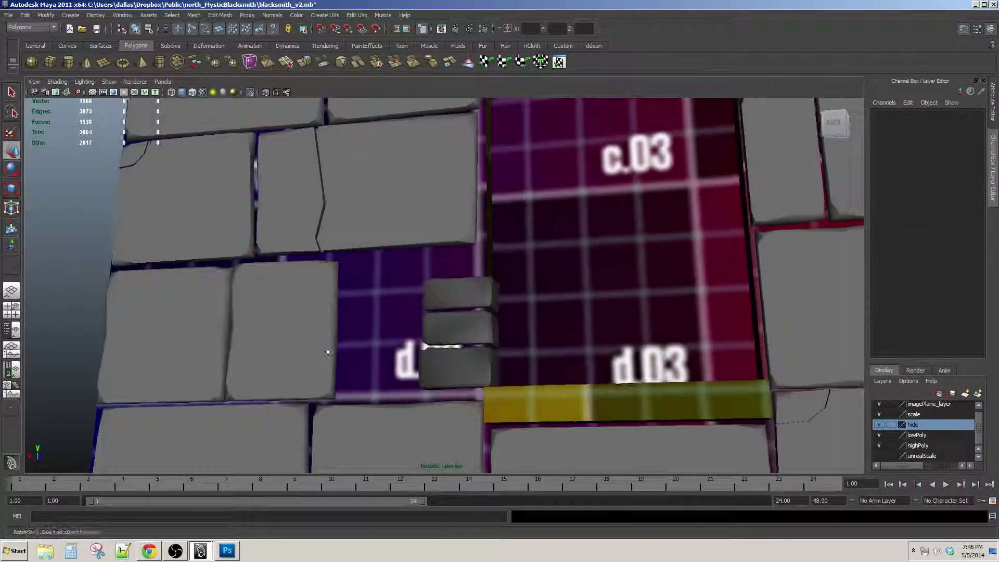
alt+drag(461, 365, 438, 328)
scroll(468, 344, up, 2)
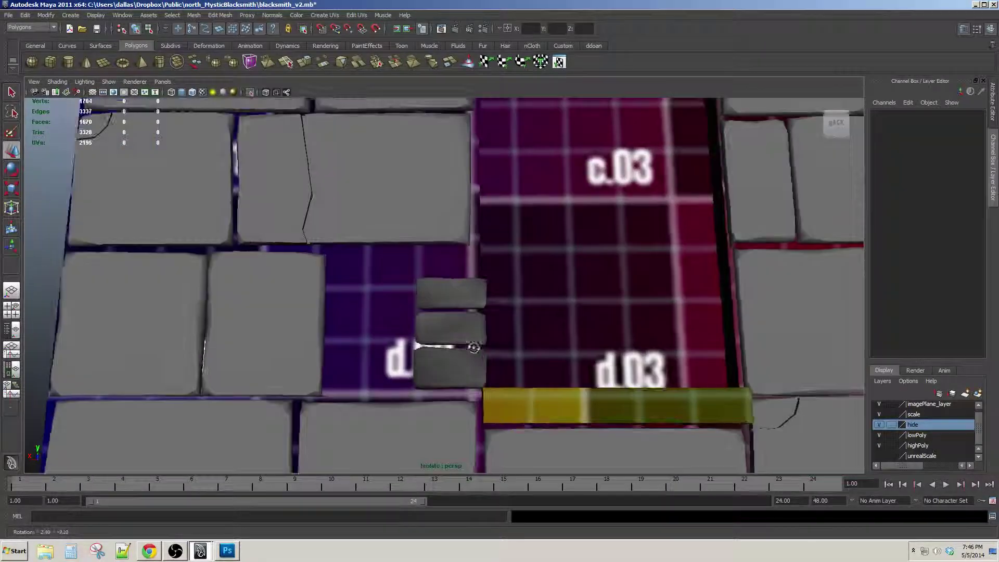
scroll(469, 313, up, 5)
click(471, 296)
alt+middle_drag(470, 296, 472, 324)
key(r)
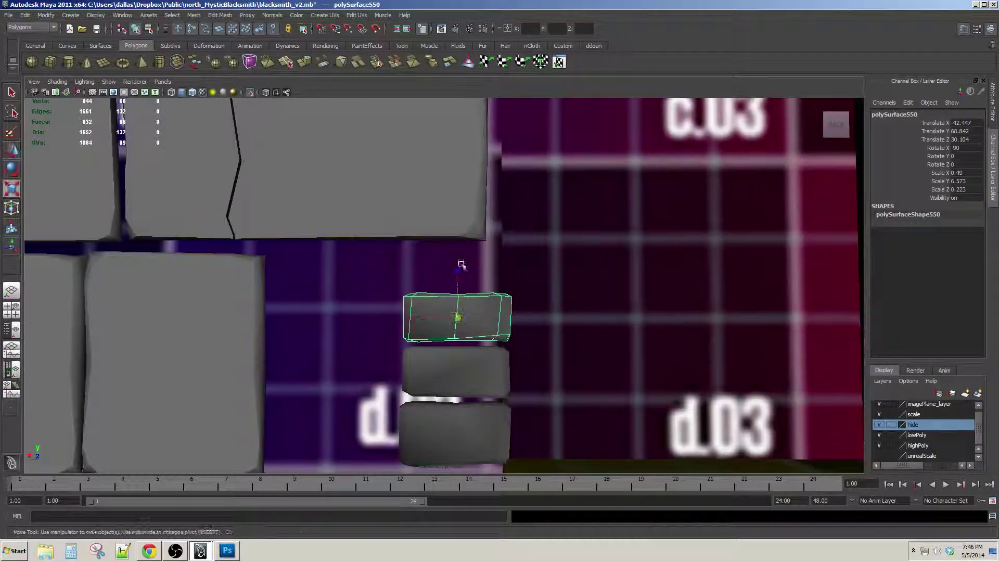
drag(459, 268, 456, 280)
key(w)
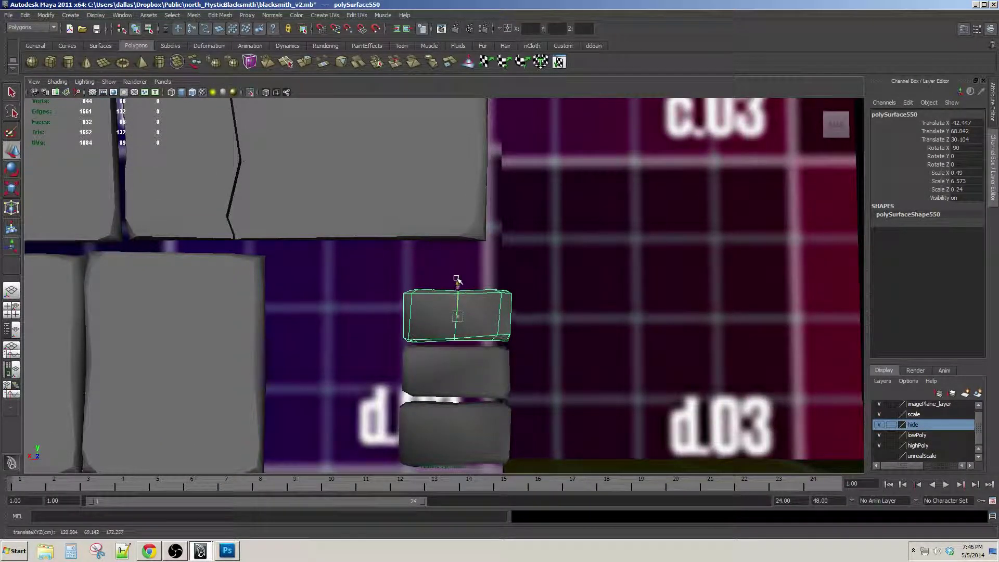
Examine the wall bricks left of the window against the small brick stack and the whole wall
scroll(456, 281, down, 4)
click(272, 296)
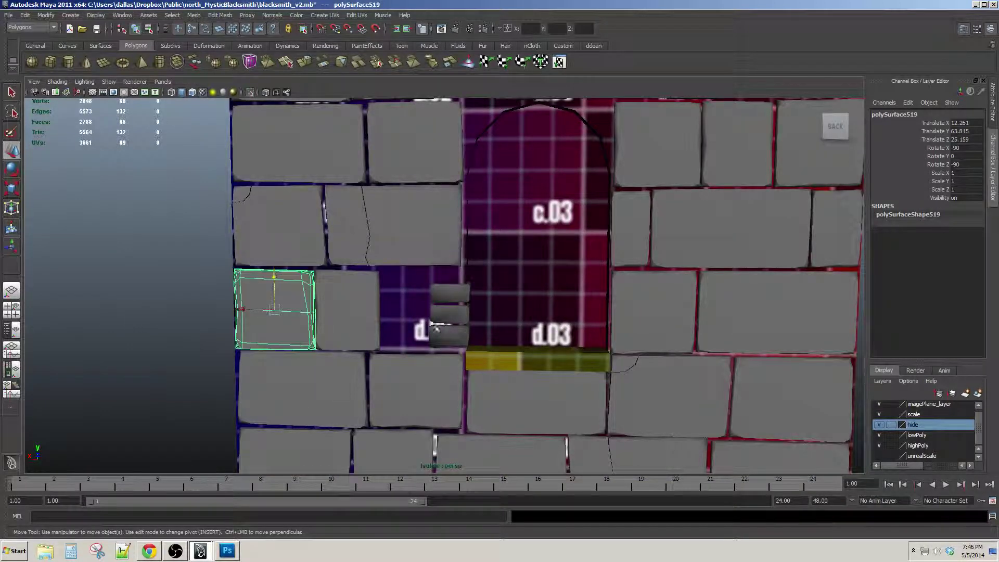
scroll(467, 301, up, 2)
scroll(467, 300, down, 3)
click(449, 244)
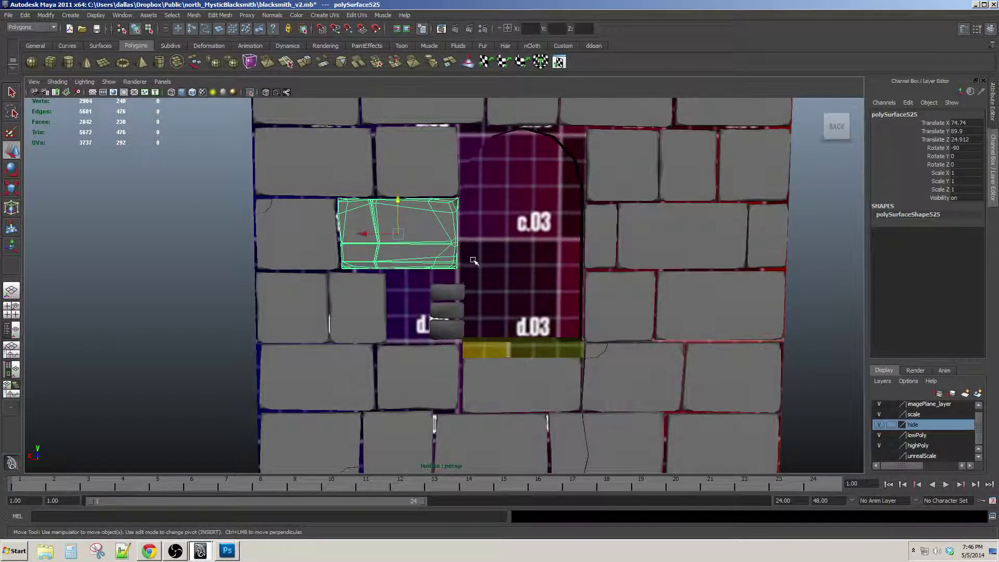
scroll(473, 260, up, 1)
scroll(417, 271, down, 4)
click(296, 279)
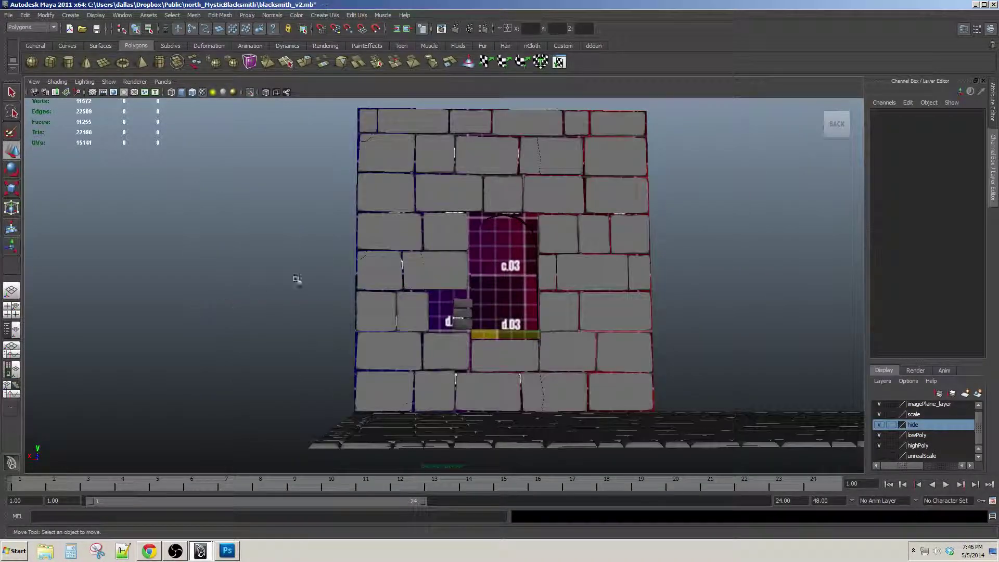
alt+right_drag(297, 279, 311, 282)
alt+drag(311, 282, 365, 270)
scroll(388, 273, up, 1)
Shorten the cracked brick left of the window by moving its window-side vertices away from the opening
click(388, 273)
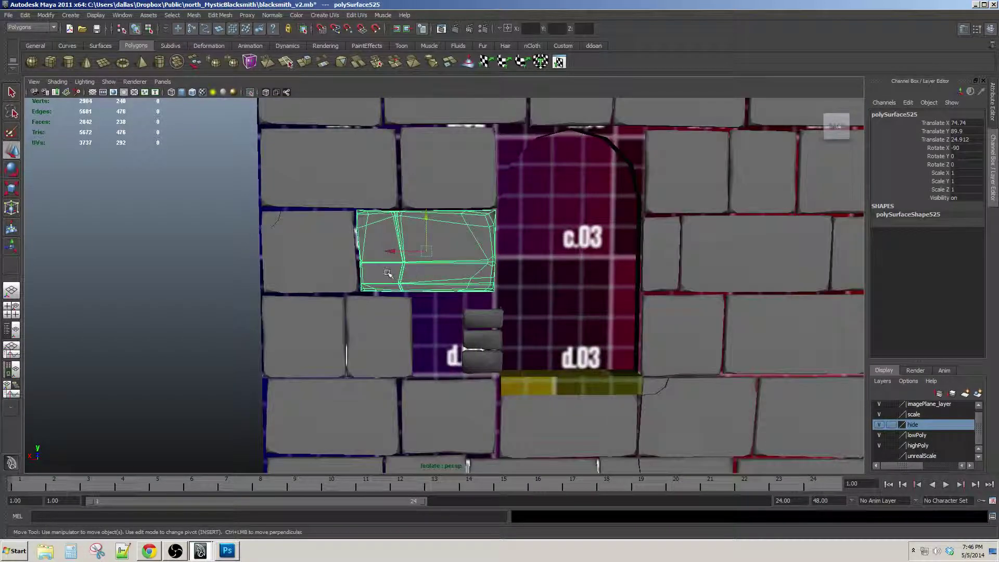
scroll(390, 266, down, 1)
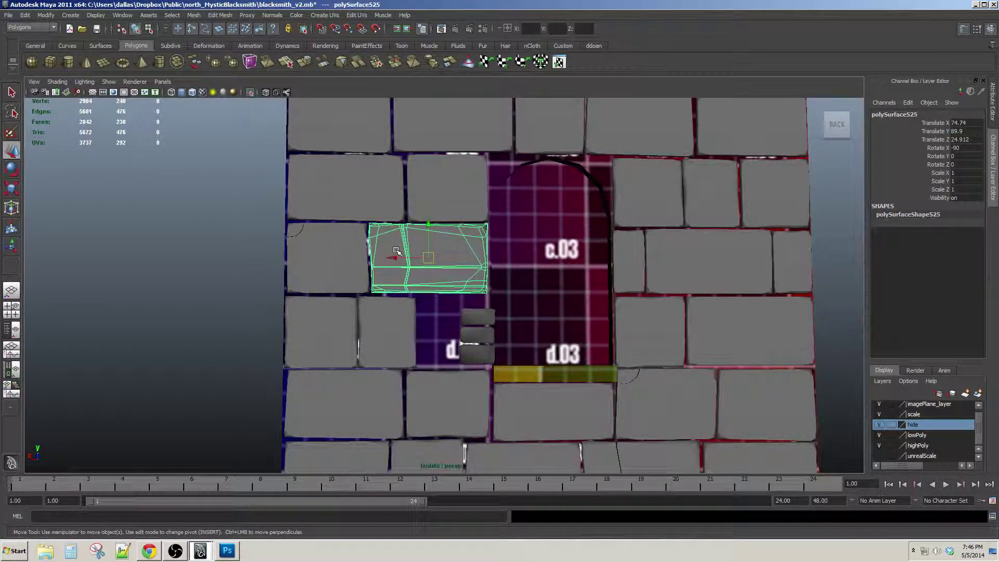
scroll(417, 252, up, 1)
alt+middle_drag(435, 253, 417, 280)
right_drag(437, 261, 406, 261)
drag(432, 218, 522, 333)
scroll(442, 289, up, 1)
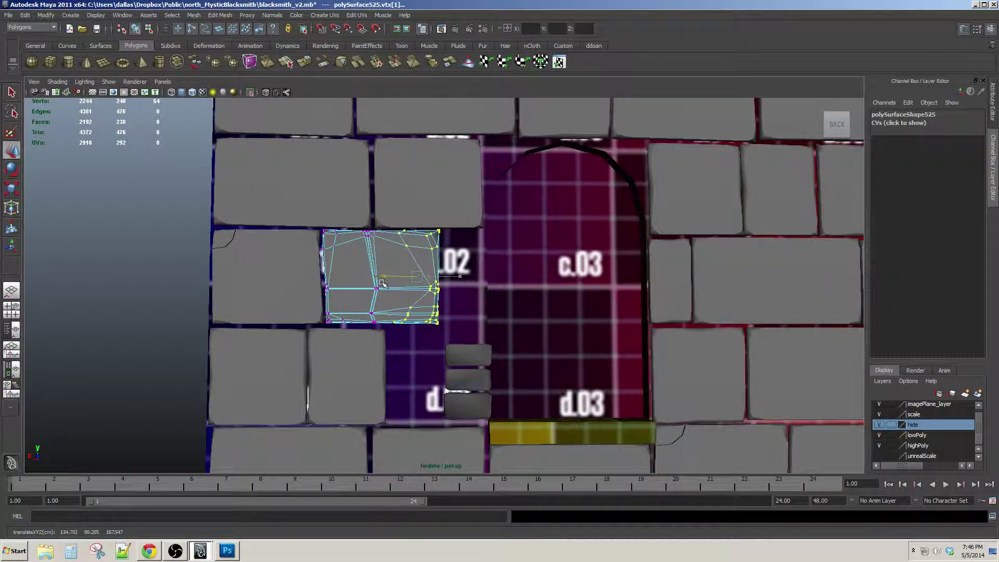
scroll(392, 311, up, 1)
key(F8)
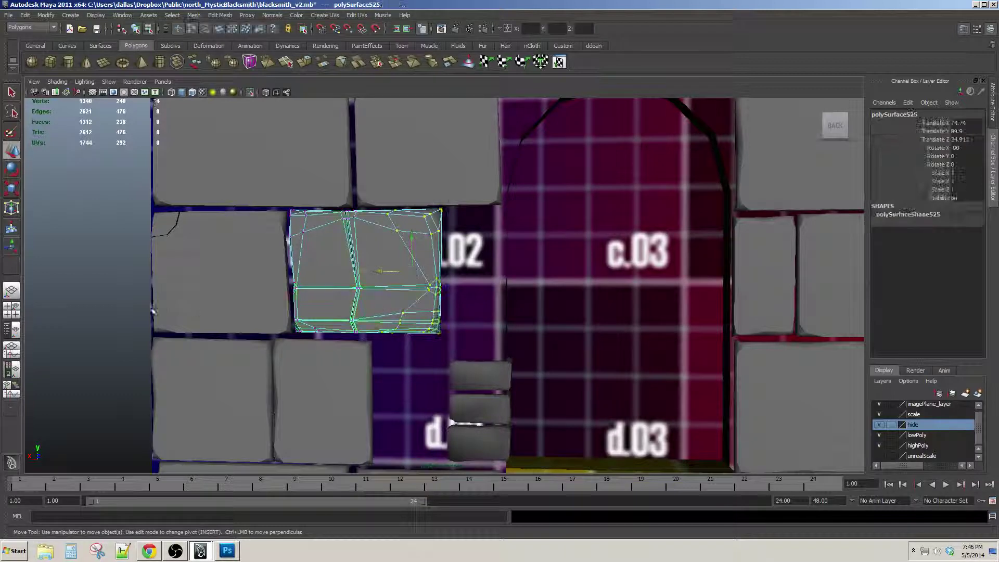
Duplicate the three small bricks and stack the copies above them, with the lowest copy at Translate Y 76.251
click(479, 438)
alt+middle_drag(479, 437, 484, 368)
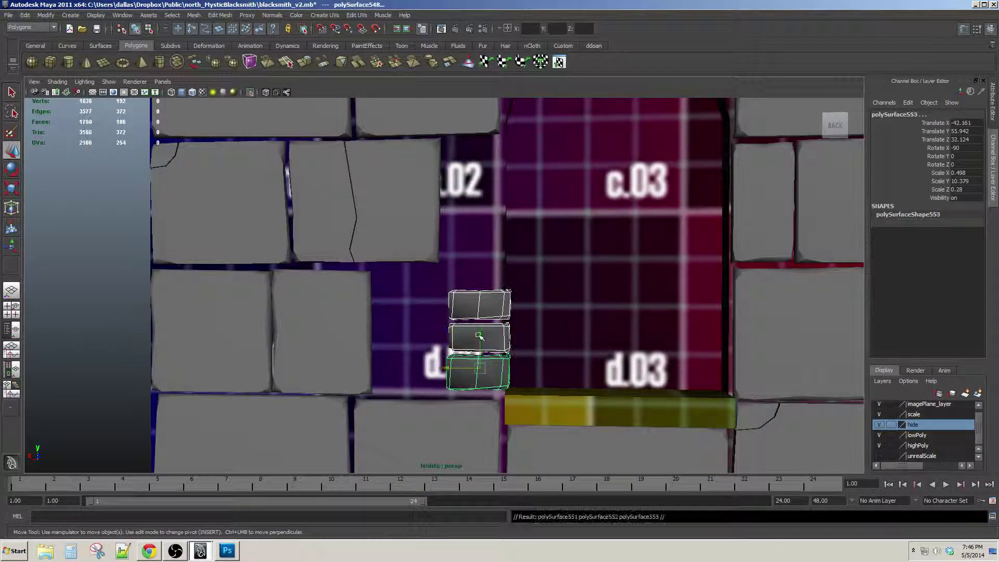
drag(478, 335, 472, 227)
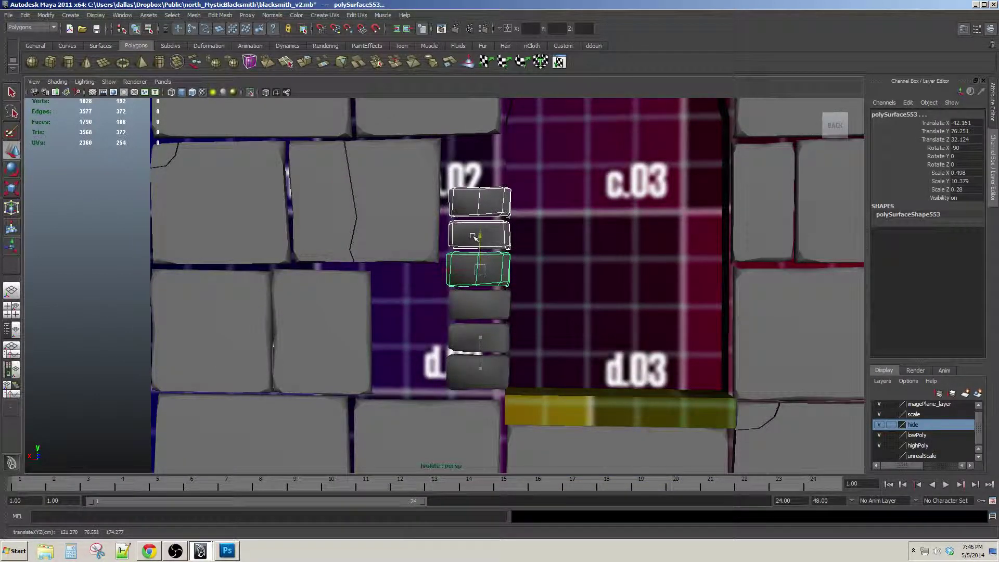
alt+middle_drag(494, 239, 503, 299)
scroll(502, 298, down, 1)
alt+drag(502, 298, 511, 310)
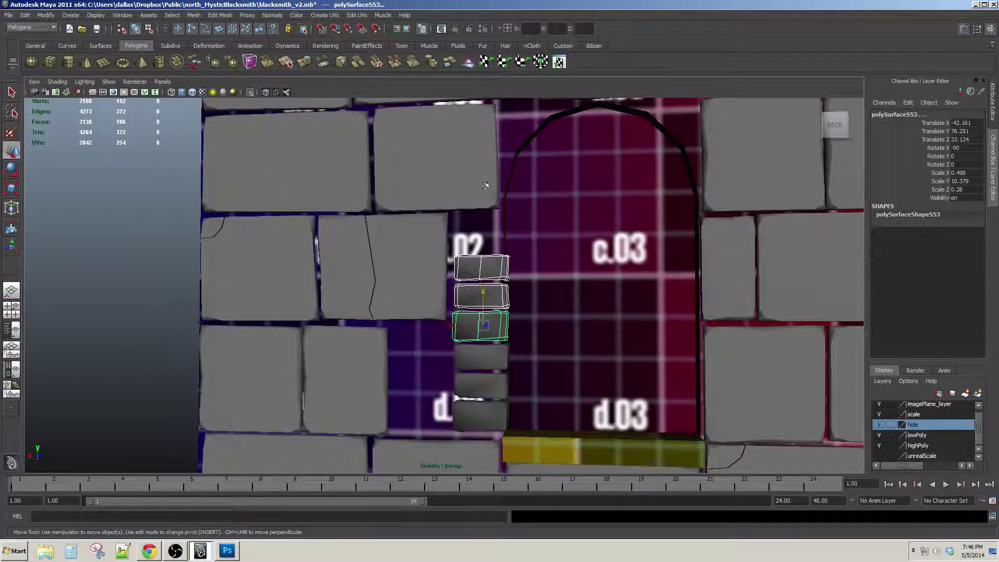
Shorten the wall brick above the cracked one by moving its window-side vertices away from the opening
alt+drag(487, 185, 485, 189)
click(481, 230)
click(478, 197)
scroll(478, 197, down, 1)
alt+middle_drag(478, 197, 481, 303)
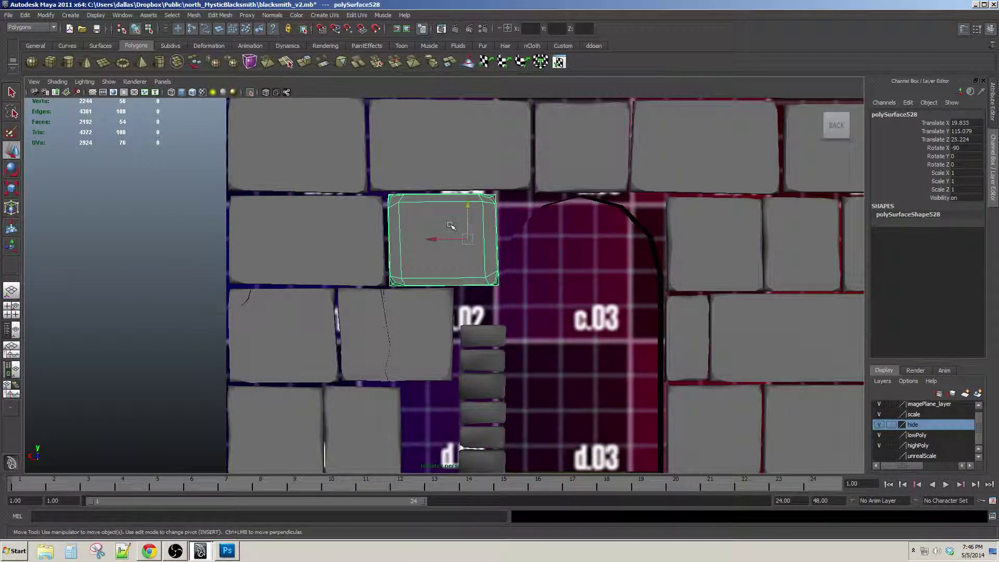
right_drag(452, 226, 424, 225)
drag(465, 179, 512, 295)
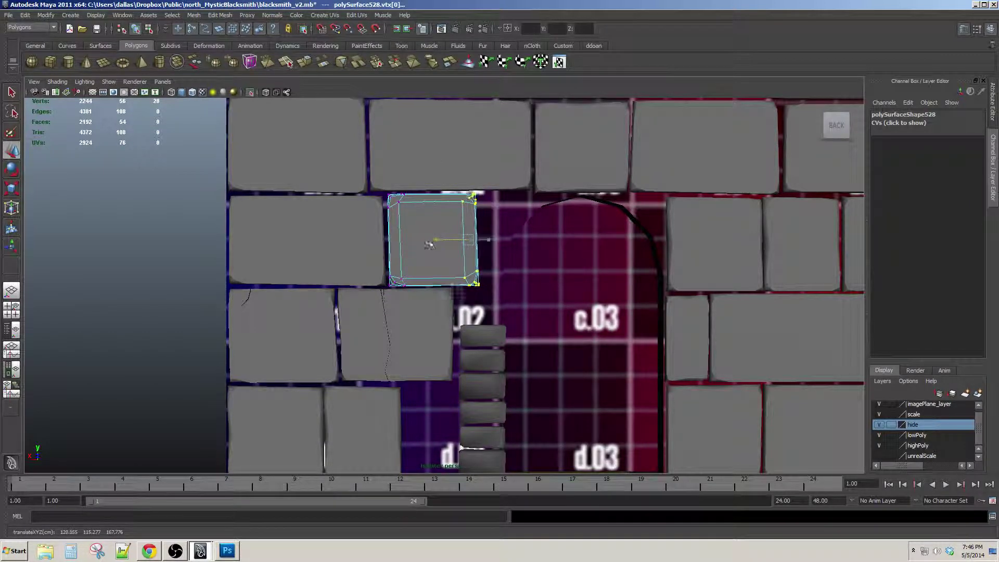
Duplicate the upper three small bricks and stack the copies on top, up to the start of the arch
click(477, 344)
alt+middle_drag(478, 343, 471, 308)
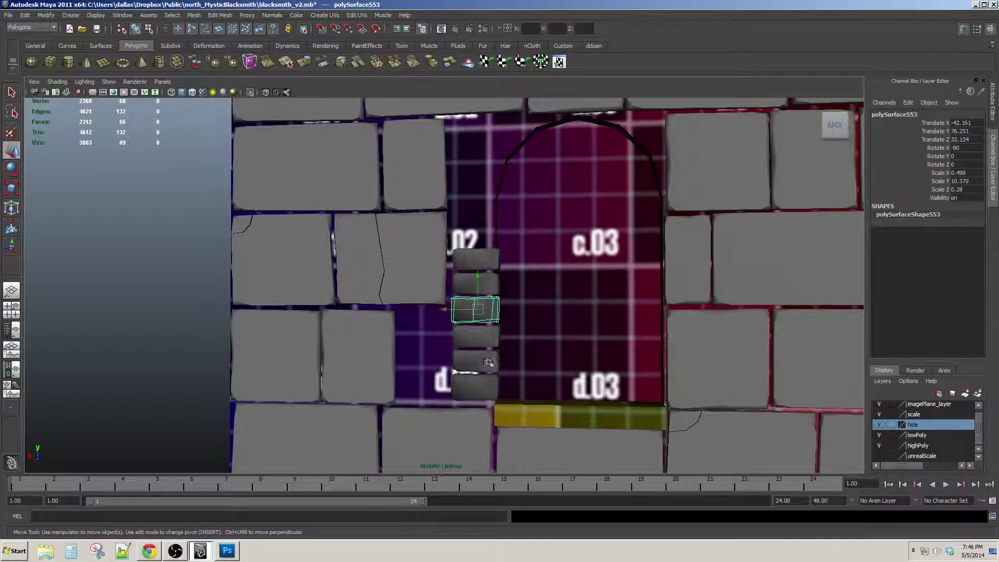
key(ctrl+d)
drag(480, 310, 487, 217)
click(160, 279)
scroll(469, 235, up, 2)
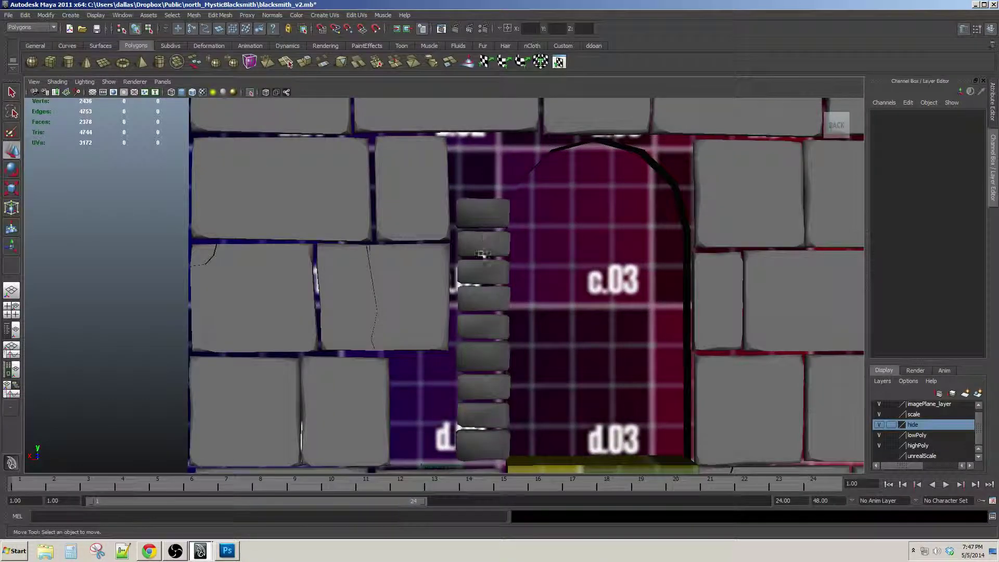
Duplicate the top small brick to Translate Y 116.325 and move the copy's pivot to its window-side end
alt+middle_drag(481, 254, 479, 240)
click(491, 197)
scroll(491, 197, up, 1)
alt+middle_drag(491, 203, 471, 248)
alt+drag(471, 248, 462, 164)
key(ctrl+d)
alt+middle_drag(462, 190, 435, 244)
scroll(435, 244, up, 3)
key(Insert)
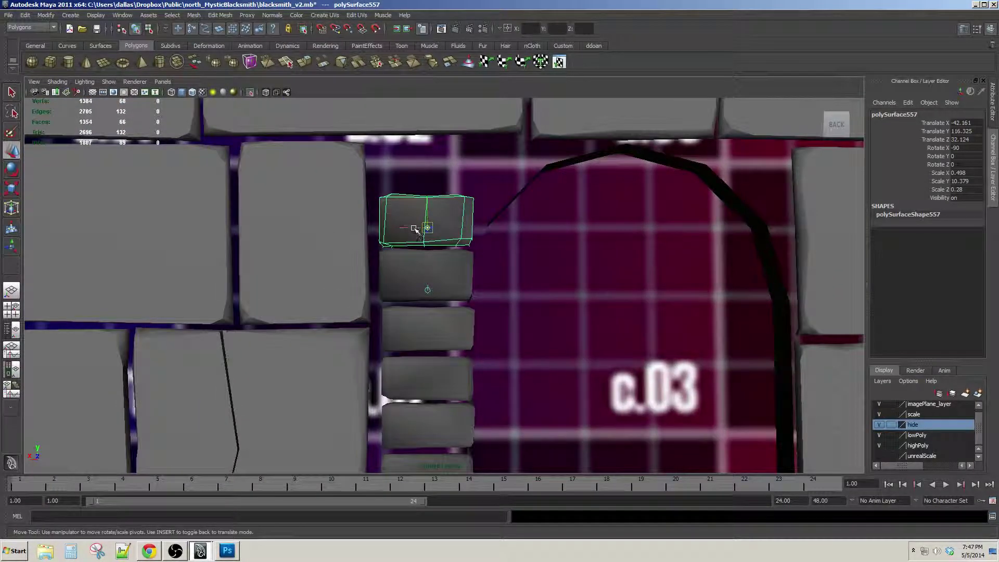
Tilt the top small brick to Rotate Z 23.445 and move it against the arch's curve
key(e)
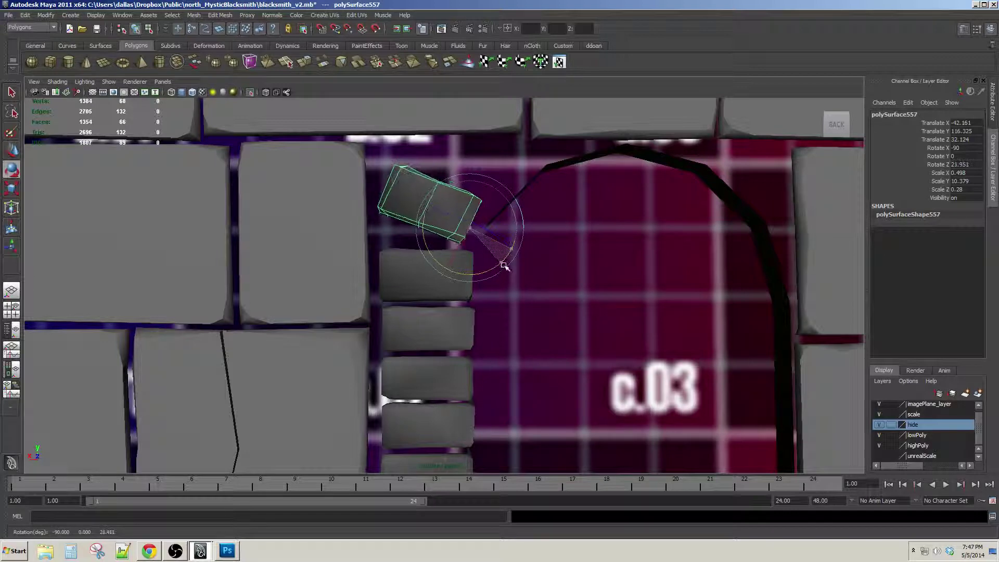
drag(503, 266, 502, 267)
alt+middle_drag(494, 268, 473, 276)
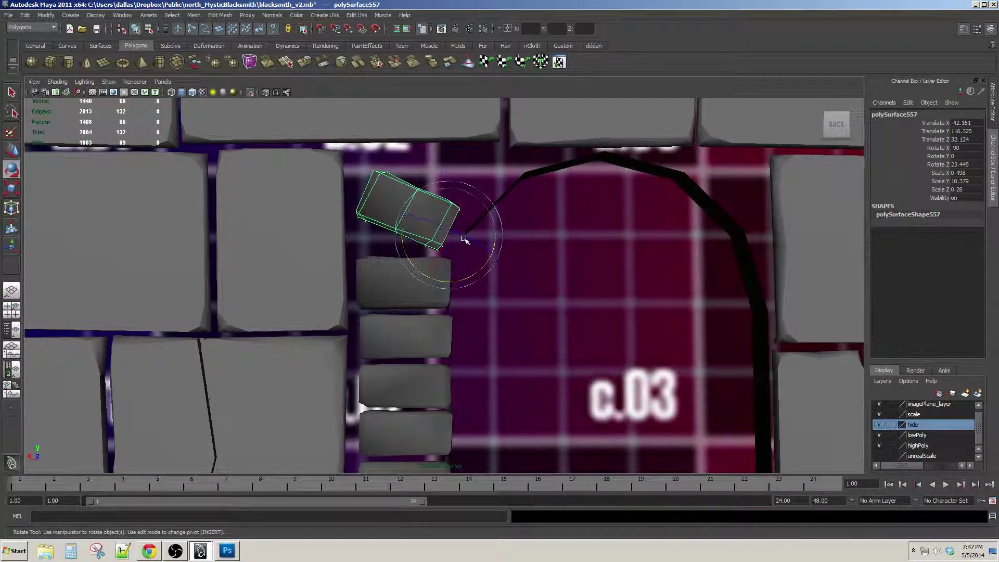
key(w)
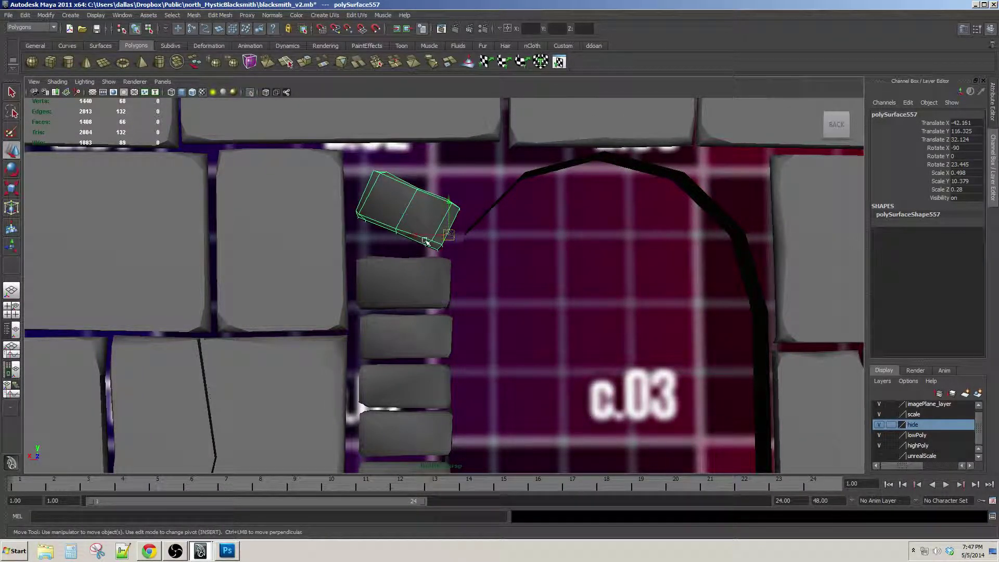
drag(426, 242, 465, 245)
alt+drag(464, 245, 470, 245)
Tilt the brick below the top one to Rotate Z 10.584 and shift it to about Translate X -42.8, Y 109.8
click(431, 283)
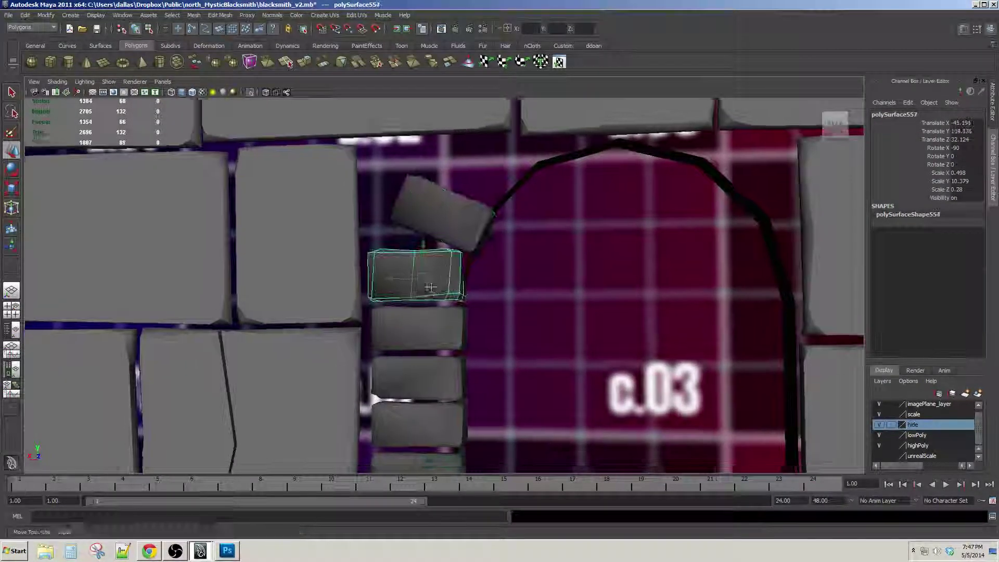
alt+drag(430, 283, 458, 274)
key(e)
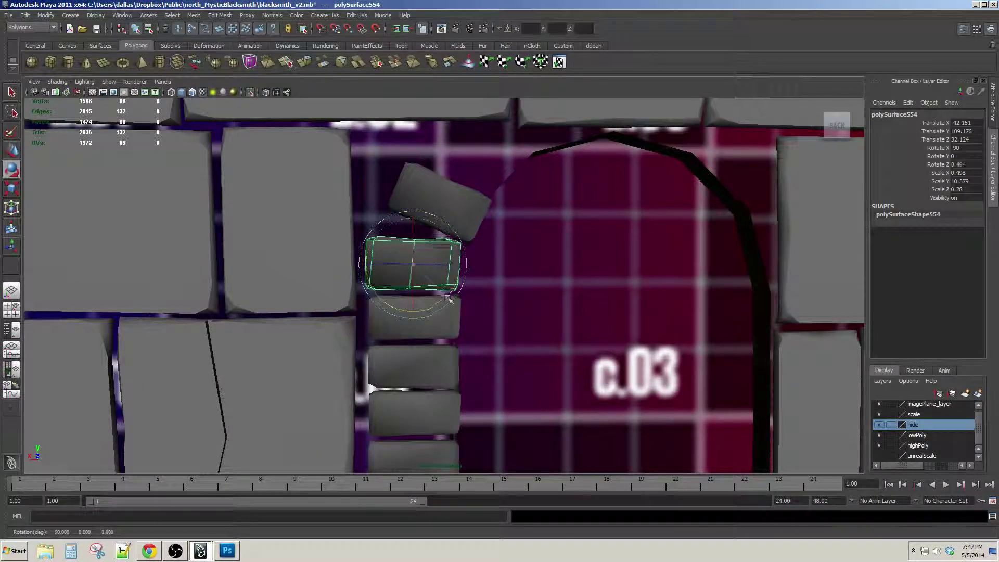
drag(447, 309, 443, 312)
key(w)
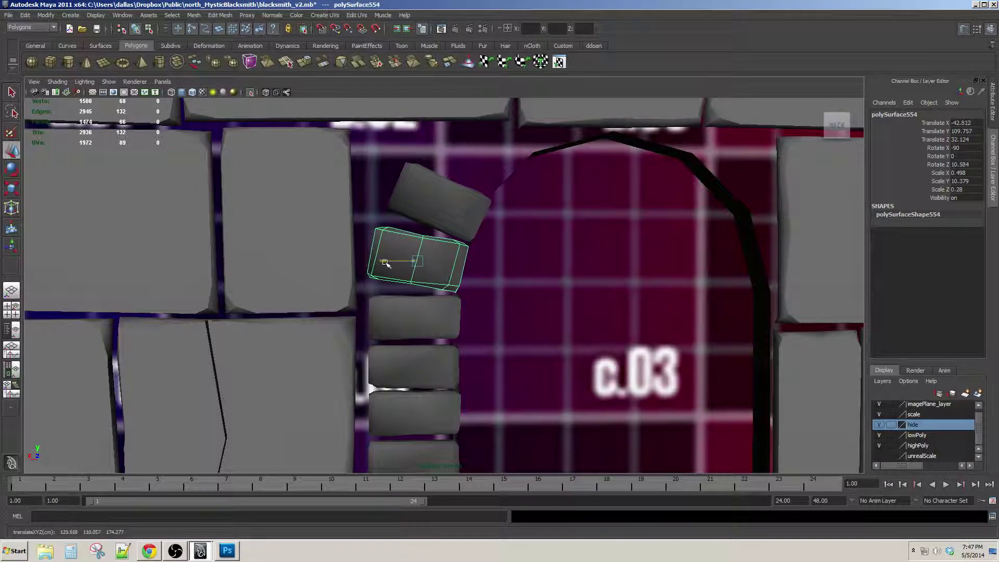
drag(385, 263, 387, 263)
Examine how the tilted small bricks follow the window-side curve of the arch
alt+drag(408, 279, 395, 272)
alt+middle_drag(439, 302, 427, 213)
click(414, 257)
alt+drag(414, 259, 435, 258)
alt+right_drag(435, 258, 424, 261)
alt+middle_drag(424, 261, 417, 299)
click(435, 222)
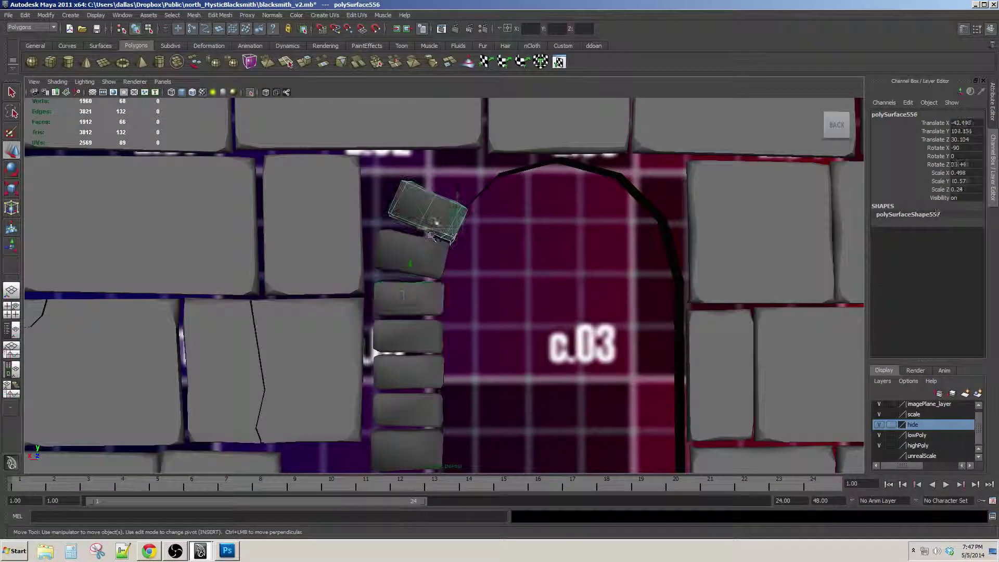
mouse_move(422, 250)
alt+mouse_down()
mouse_move(408, 276)
mouse_move(435, 250)
alt+mouse_up()
alt+right_drag(464, 285, 451, 290)
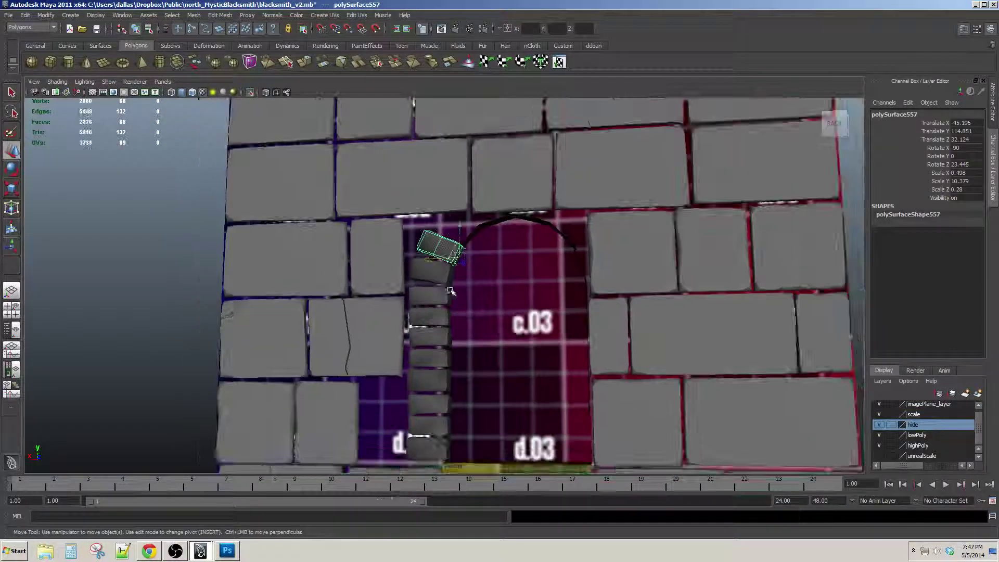
click(114, 328)
alt+right_drag(115, 328, 171, 333)
alt+drag(359, 312, 381, 308)
alt+right_drag(487, 288, 473, 290)
alt+middle_drag(465, 312, 455, 274)
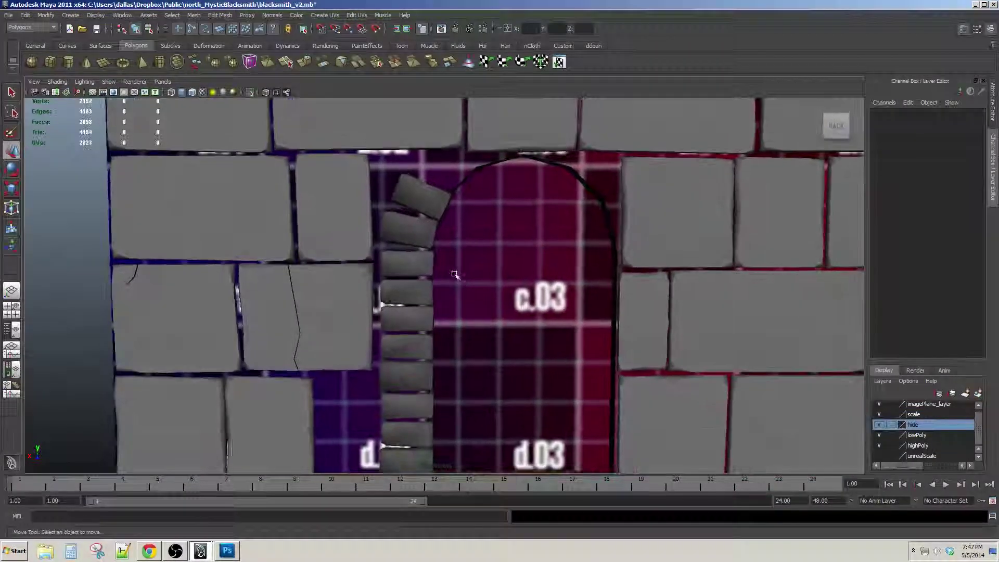
alt+right_drag(455, 274, 444, 274)
Duplicate the uppermost tilted brick and move the copy along the arch to Translate X -50.02, Y 121.686
click(434, 214)
alt+middle_drag(459, 218, 442, 268)
alt+drag(442, 278, 437, 270)
key(ctrl+d)
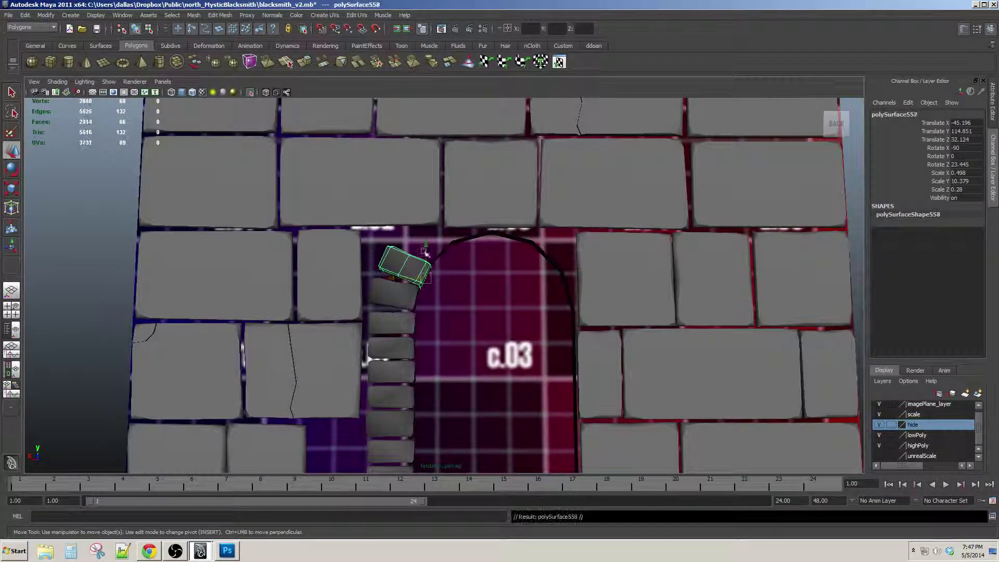
drag(425, 221, 426, 219)
alt+right_drag(442, 245, 461, 247)
alt+middle_drag(400, 250, 411, 292)
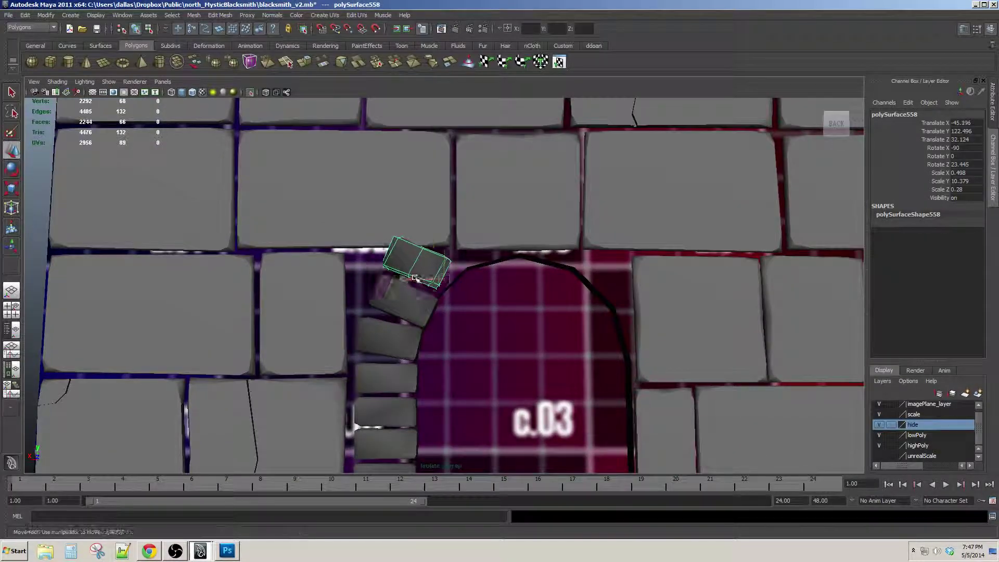
drag(415, 278, 432, 279)
alt+right_drag(442, 289, 477, 292)
alt+drag(477, 292, 454, 307)
mouse_move(445, 417)
alt+middle_down()
mouse_move(427, 278)
mouse_move(433, 421)
alt+middle_up()
alt+drag(433, 422, 444, 368)
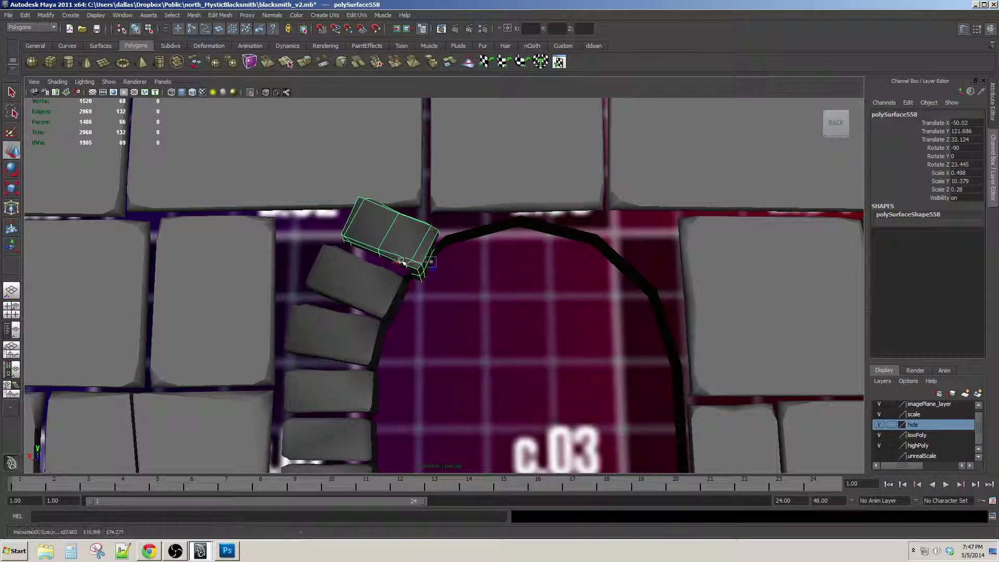
Tilt the copied brick to Rotate Z 37.45 and fit it against the arch at Translate X -49.473, Y 120.284
drag(394, 259, 395, 260)
alt+drag(410, 280, 443, 298)
key(e)
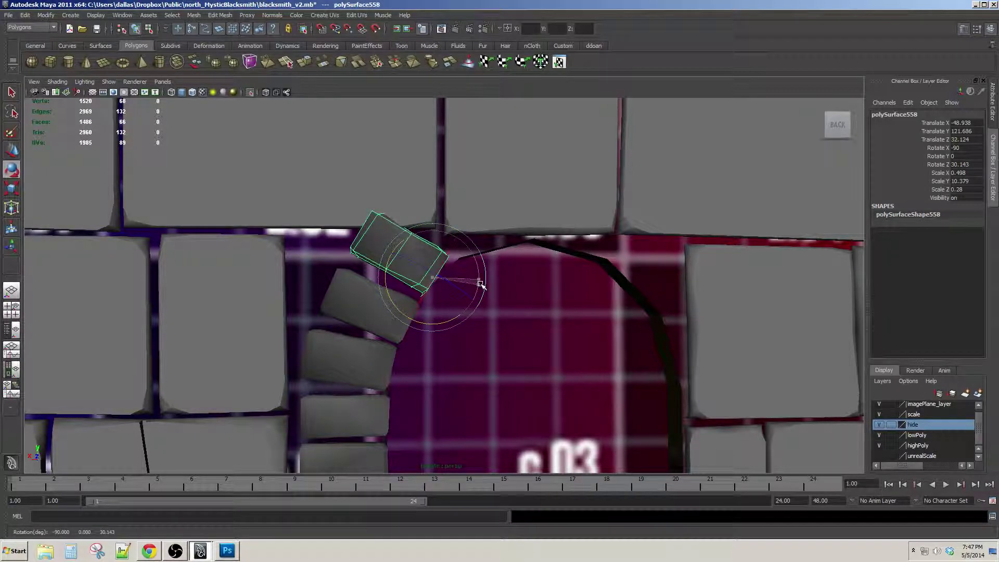
key(w)
drag(481, 290, 458, 296)
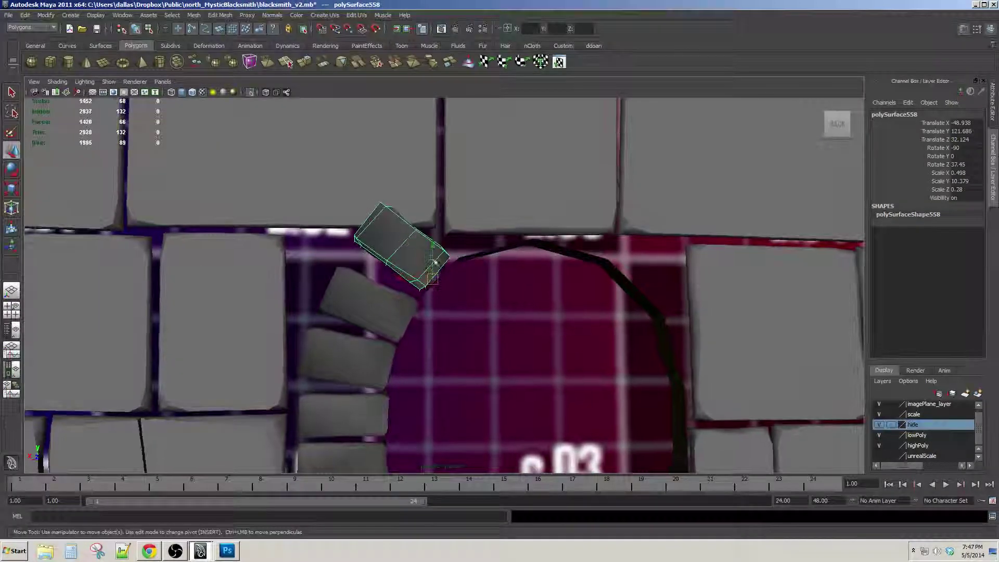
drag(434, 247, 434, 253)
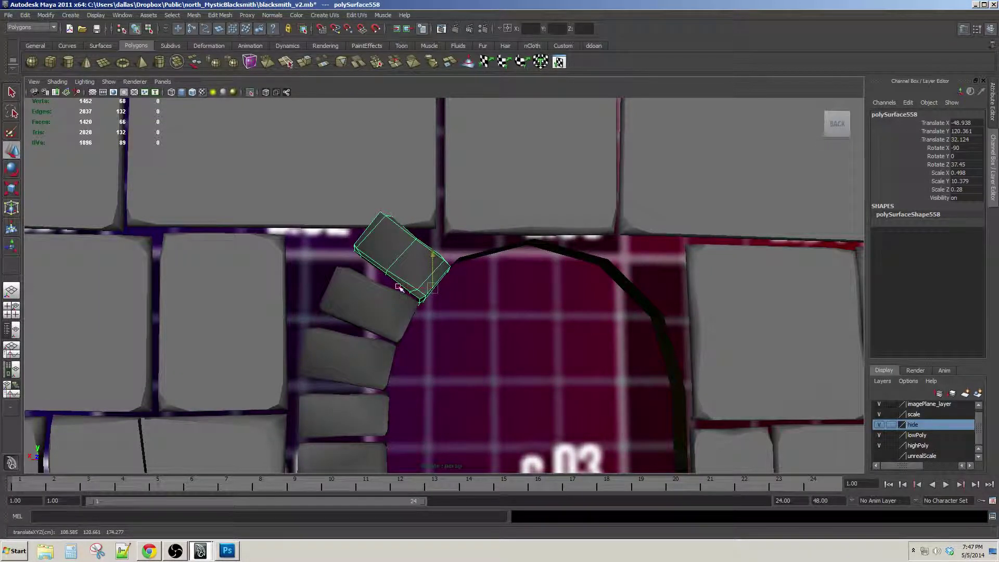
alt+drag(402, 288, 382, 297)
mouse_move(446, 251)
alt+mouse_down()
mouse_move(438, 249)
mouse_move(448, 248)
mouse_move(449, 263)
alt+mouse_up()
scroll(450, 262, down, 2)
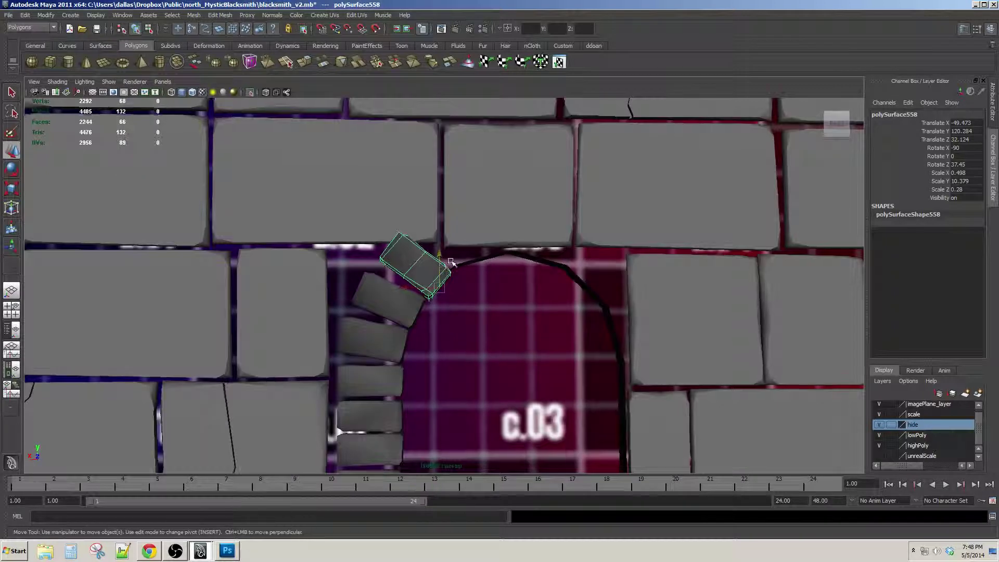
Duplicate the uppermost tilted brick toward the arch's centre and stand the copy upright at Rotate Z 89.913
drag(409, 290, 490, 291)
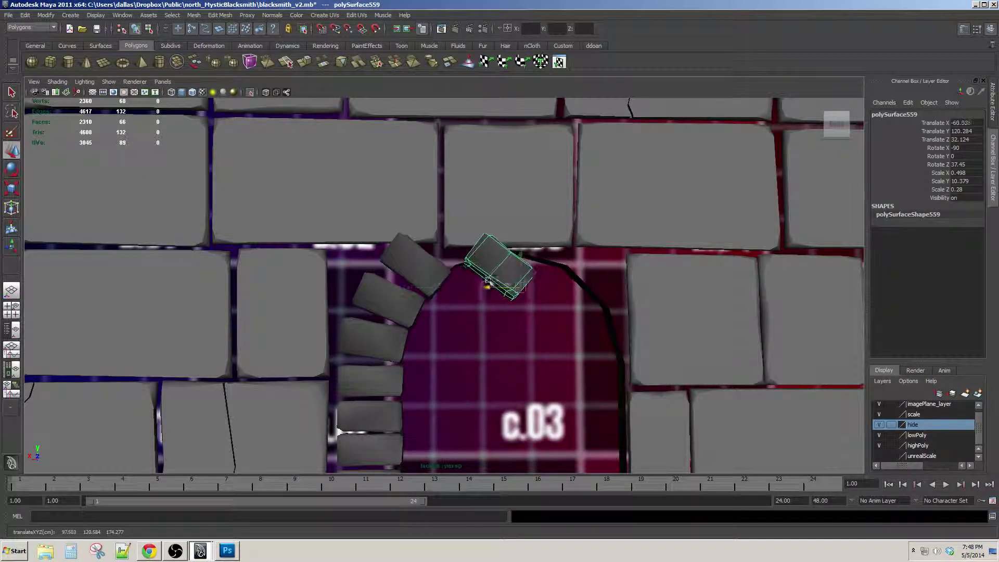
alt+middle_drag(489, 292, 470, 305)
key(e)
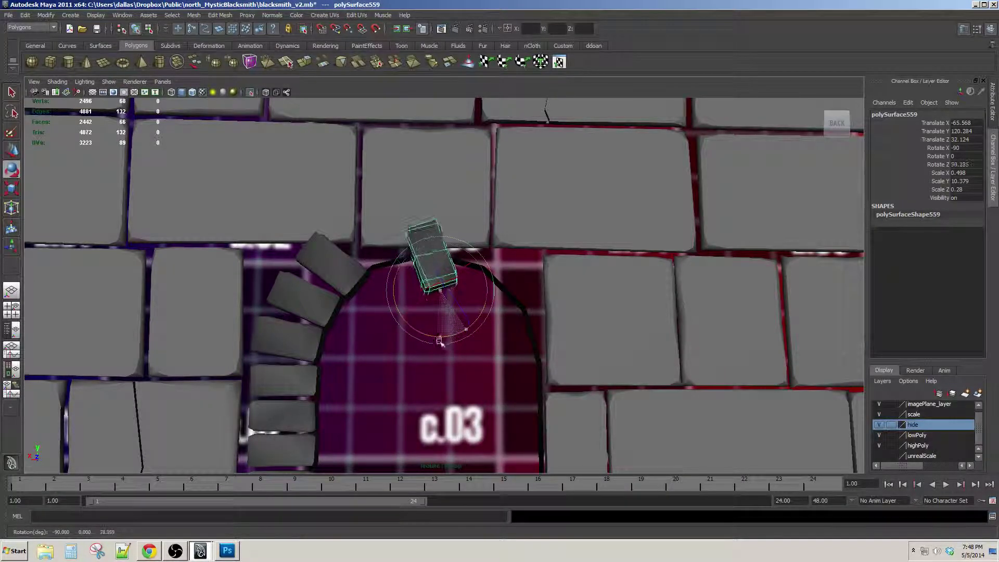
key(w)
alt+drag(432, 346, 442, 321)
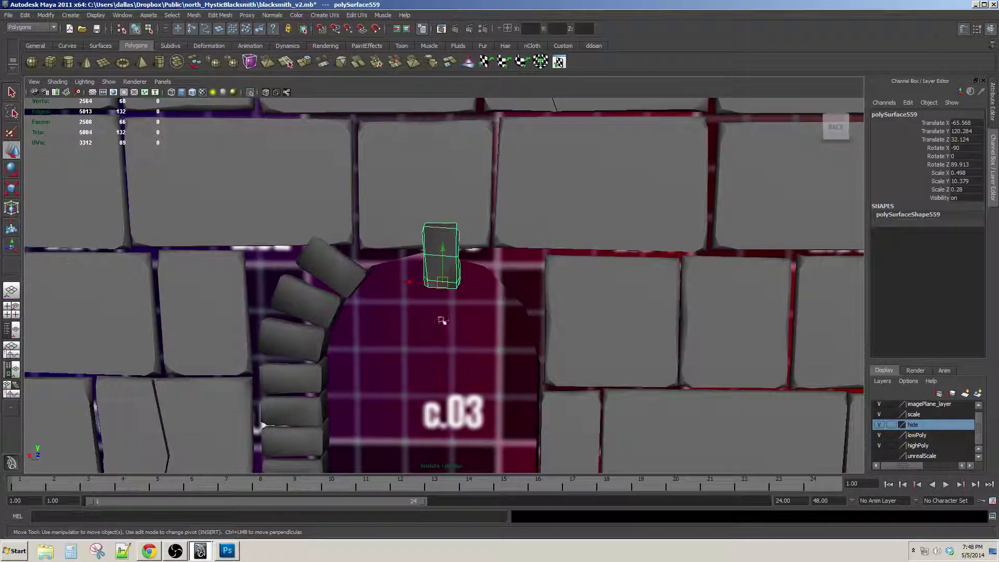
Move the upright brick onto the arch's peak at about Translate X -62, Y 126
alt+drag(394, 281, 356, 269)
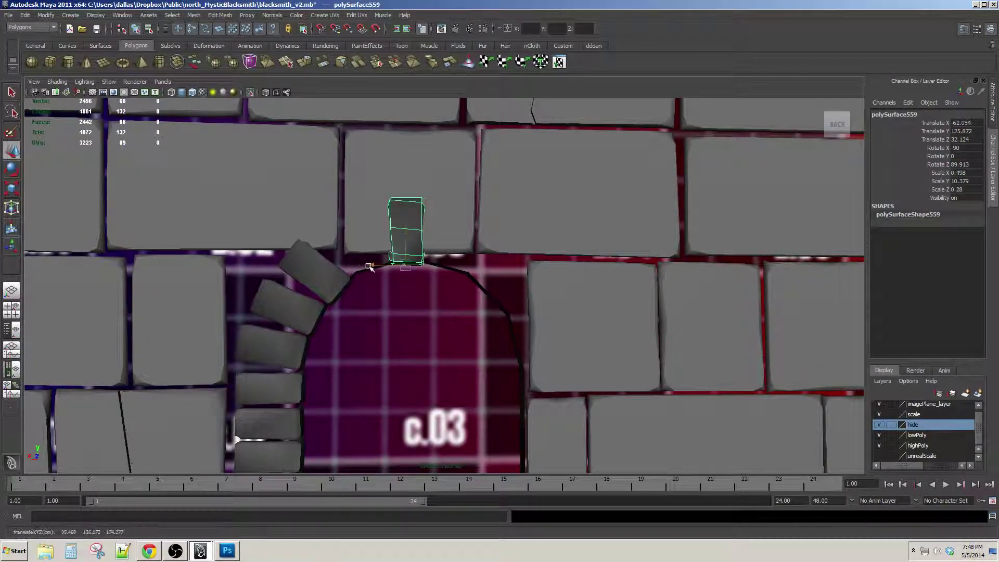
alt+middle_drag(361, 272, 428, 283)
scroll(428, 283, up, 3)
alt+drag(428, 283, 408, 304)
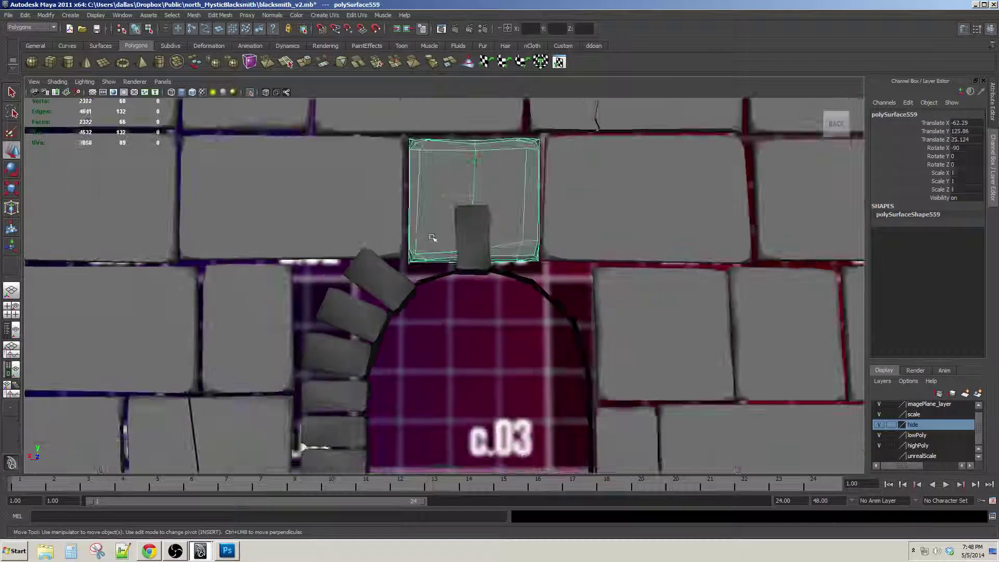
Raise the lower vertices of the wall brick above the arch's peak to clear the upright small brick
alt+drag(401, 232, 619, 325)
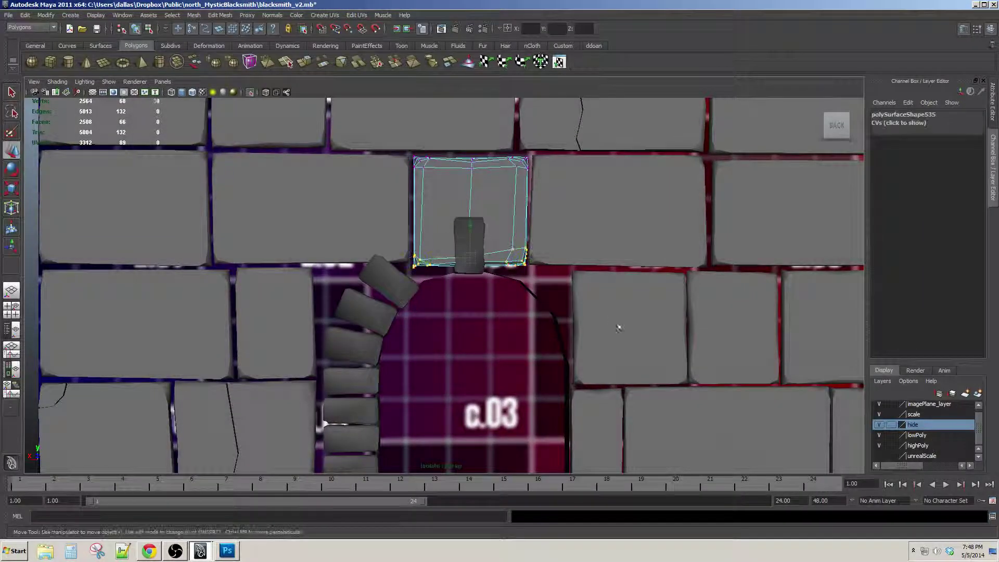
key(ctrl+z)
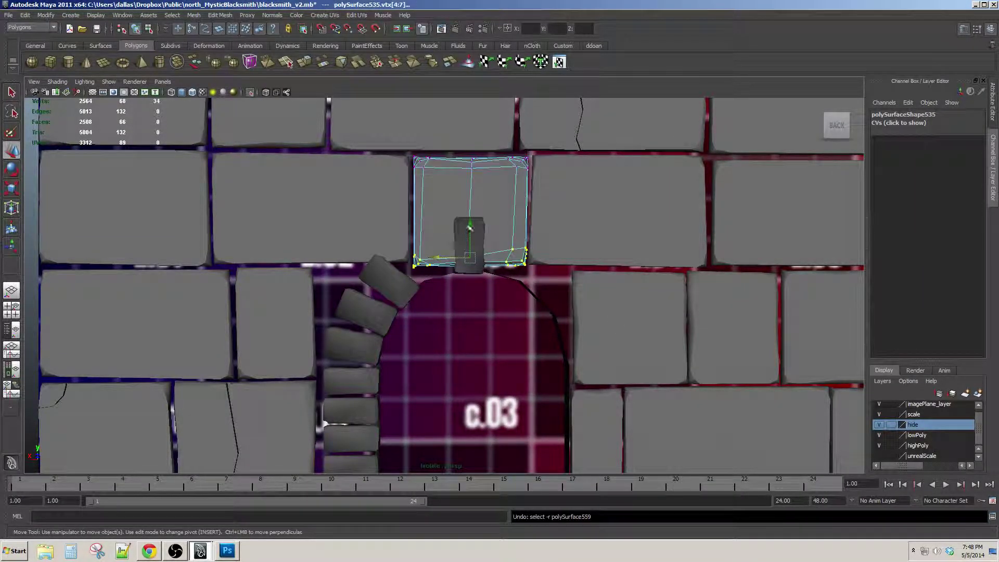
drag(469, 227, 469, 175)
scroll(470, 250, up, 2)
alt+drag(471, 250, 466, 245)
Shorten the large wall brick beside it by moving its arch-side end vertices away from the arch
click(370, 229)
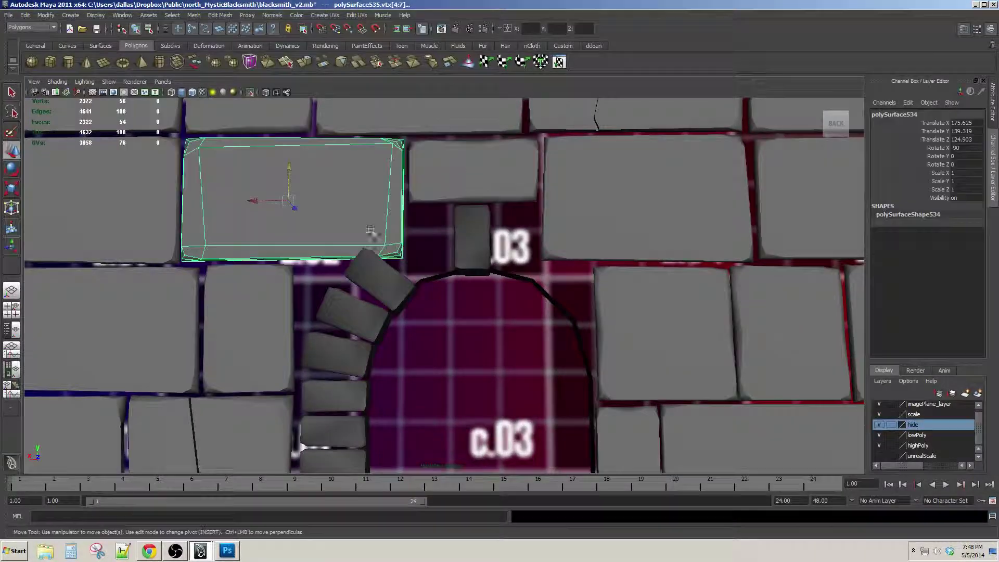
click(401, 290)
alt+middle_drag(371, 229, 427, 243)
click(398, 239)
alt+right_drag(427, 243, 407, 246)
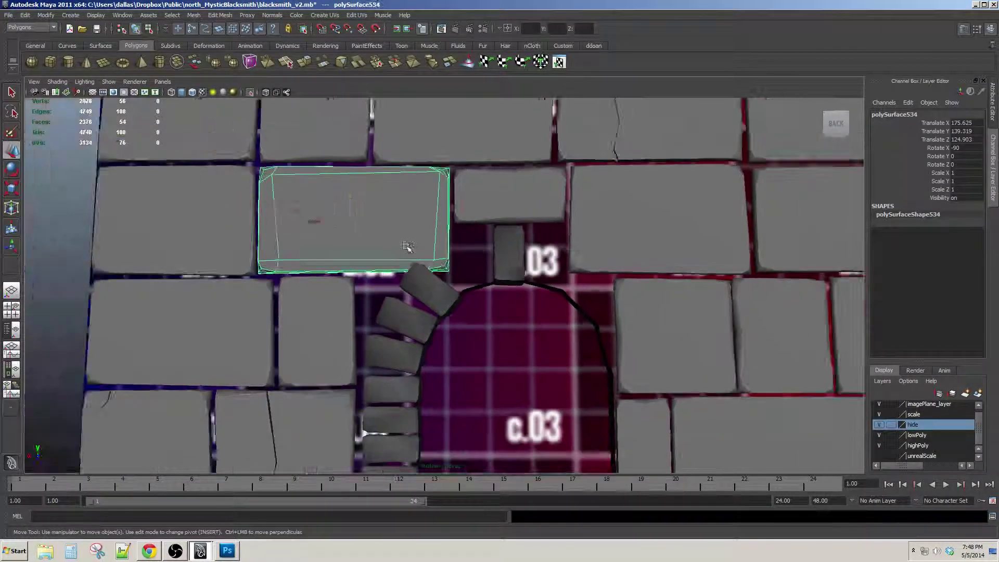
alt+drag(407, 247, 424, 279)
scroll(423, 279, up, 3)
right_drag(411, 186, 383, 183)
scroll(390, 174, down, 3)
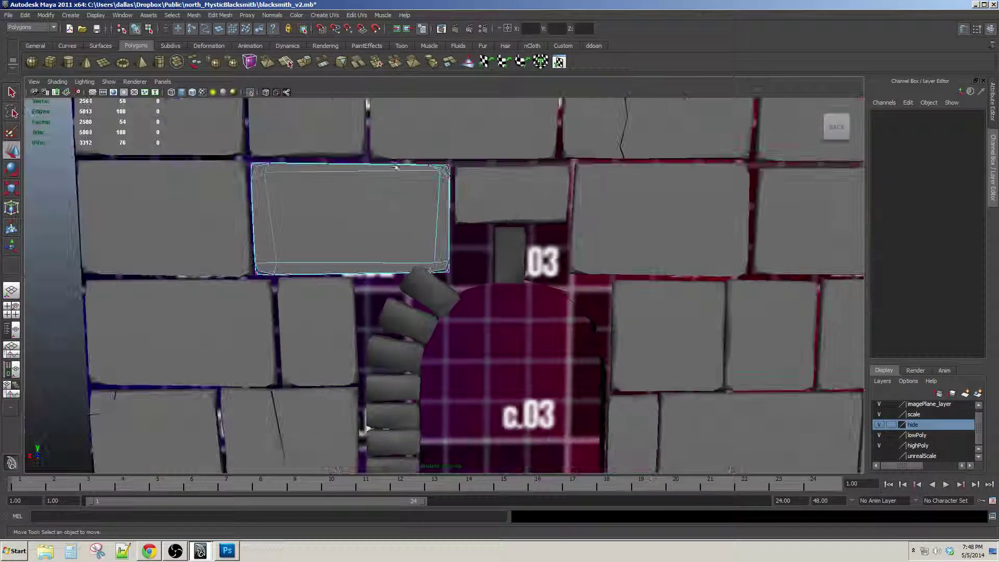
drag(392, 160, 558, 358)
alt+right_drag(398, 221, 416, 221)
drag(406, 208, 351, 212)
Duplicate the uppermost tilted brick to Translate X -55.337, Y 125.838 and tilt the copy to Rotate Z 50.024
click(436, 300)
scroll(437, 302, up, 3)
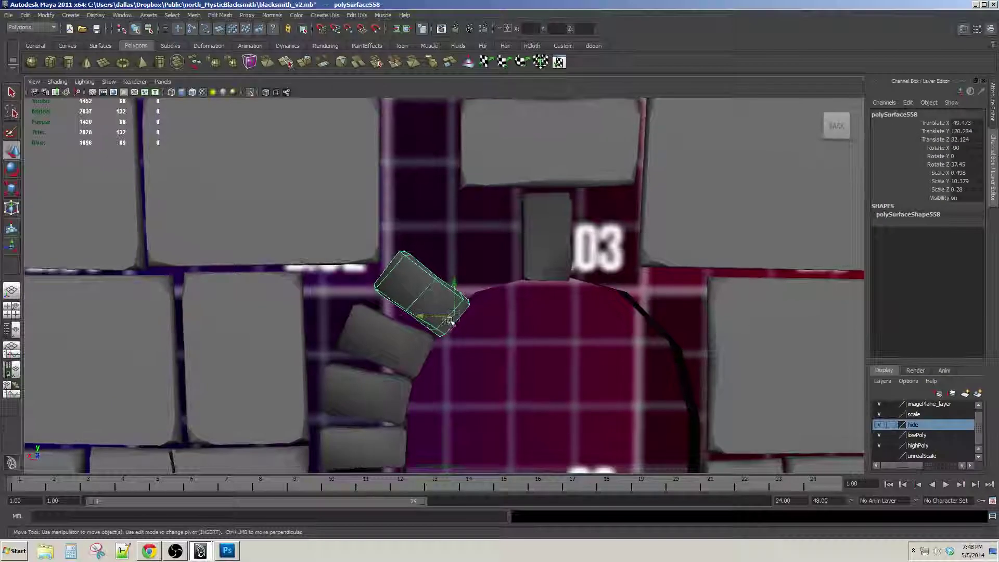
drag(454, 286, 451, 246)
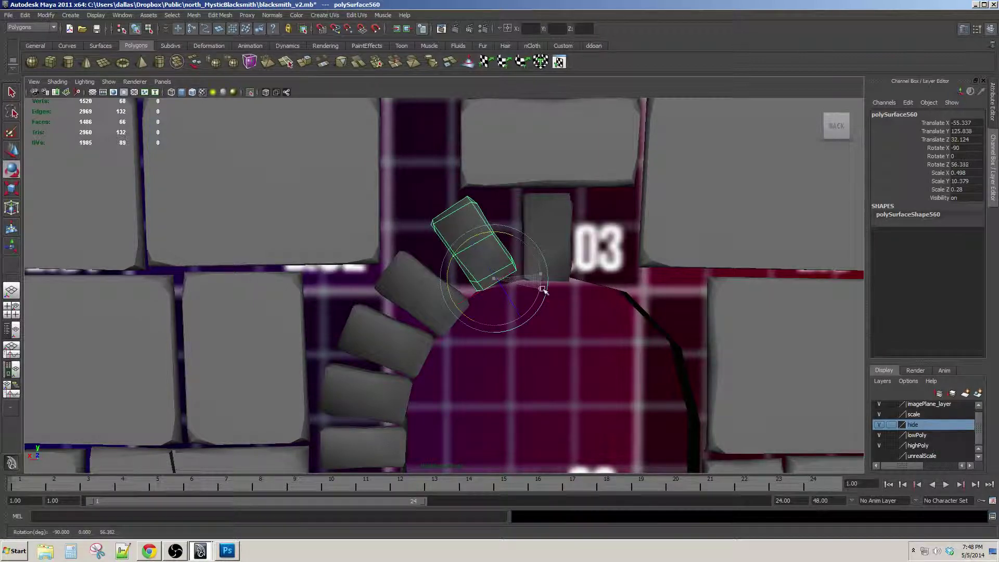
key(w)
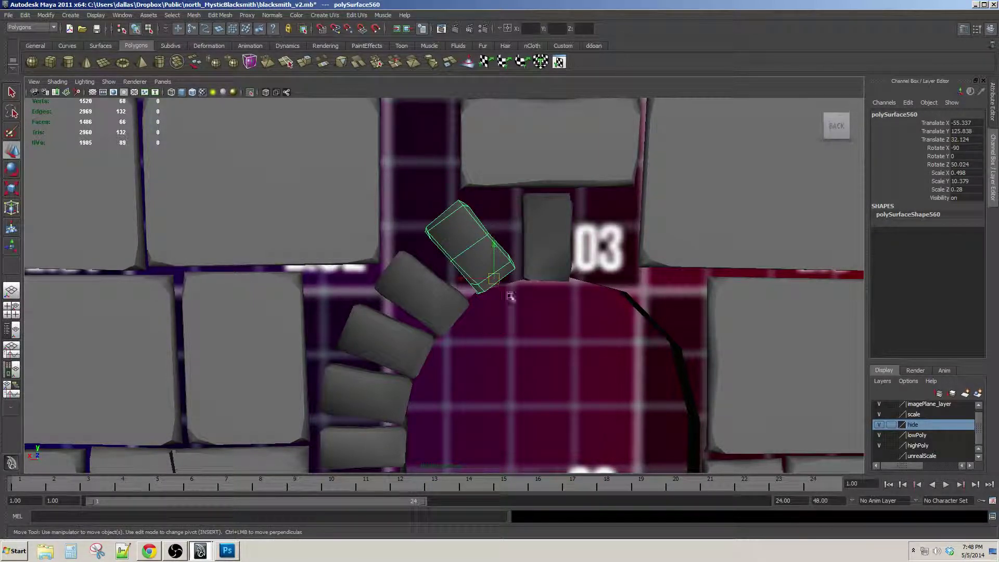
Lower the new arch brick to Translate Y 124.187 and tilt it to Rotate Z 66.518
alt+middle_drag(511, 297, 508, 274)
key(e)
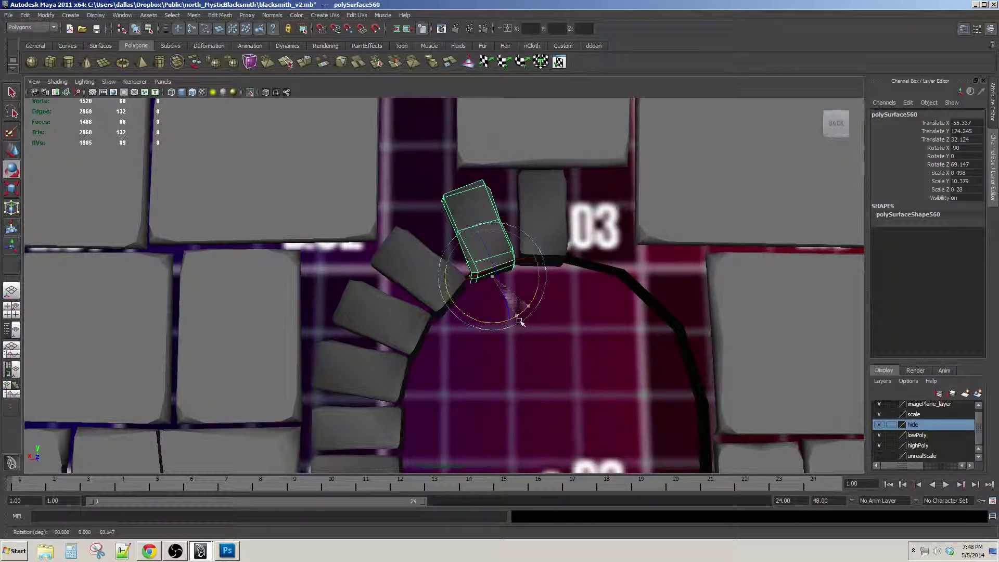
key(w)
drag(520, 319, 513, 350)
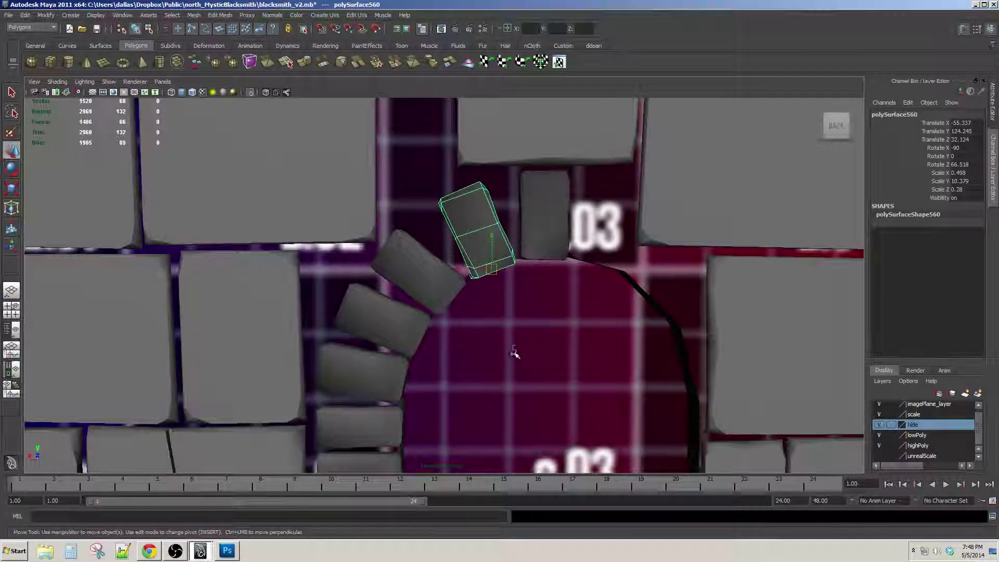
scroll(512, 350, up, 3)
scroll(505, 292, down, 6)
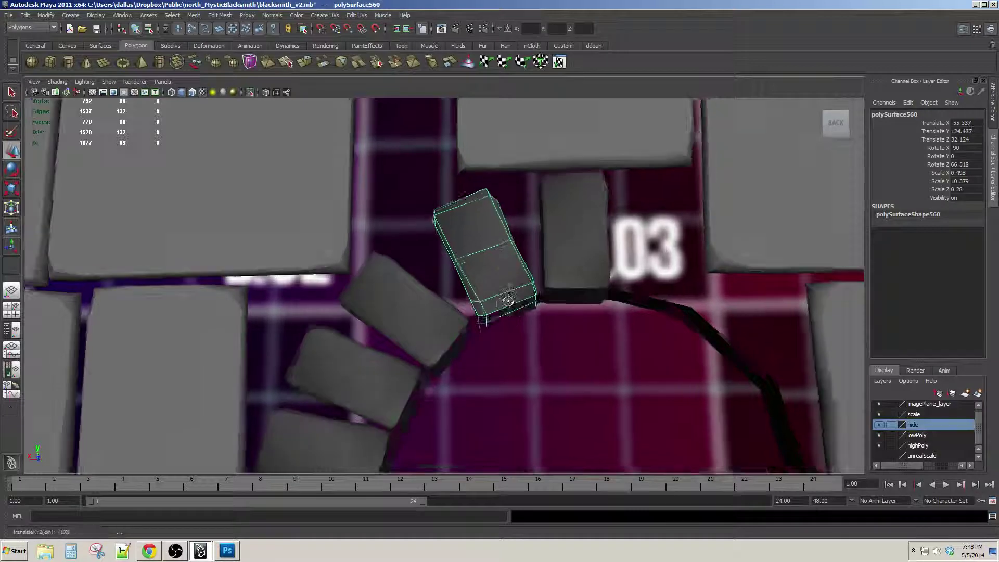
Examine the spacing of the small bricks around the arch within the whole wall
click(154, 361)
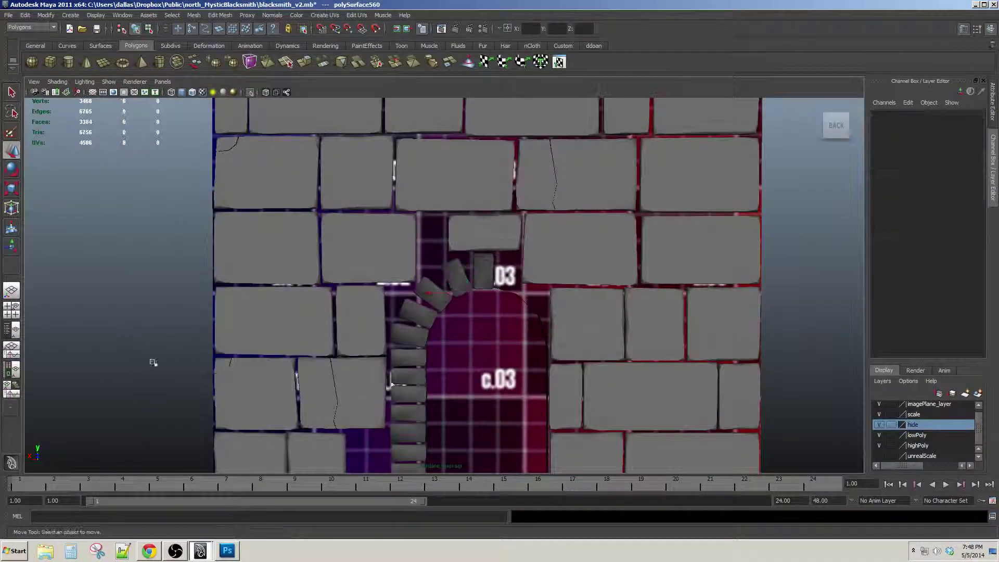
alt+drag(497, 367, 499, 350)
scroll(500, 350, down, 3)
alt+middle_drag(499, 350, 450, 304)
scroll(450, 304, up, 3)
alt+drag(450, 304, 443, 319)
alt+middle_drag(443, 319, 462, 291)
alt+drag(462, 290, 426, 313)
scroll(444, 247, up, 2)
click(444, 245)
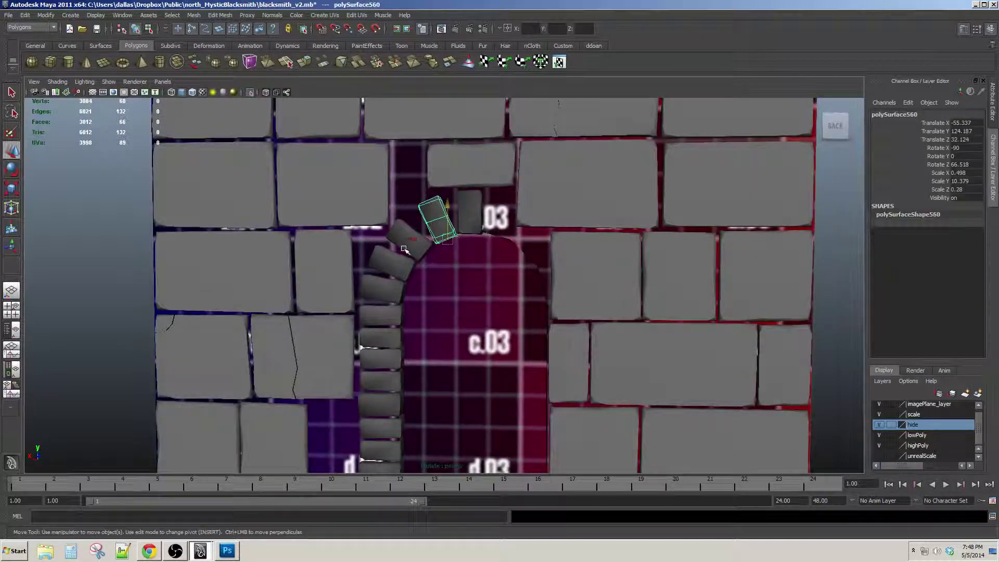
shift+click(385, 293)
alt+middle_drag(385, 294, 392, 231)
shift+click(391, 252)
shift+click(390, 276)
shift+click(389, 301)
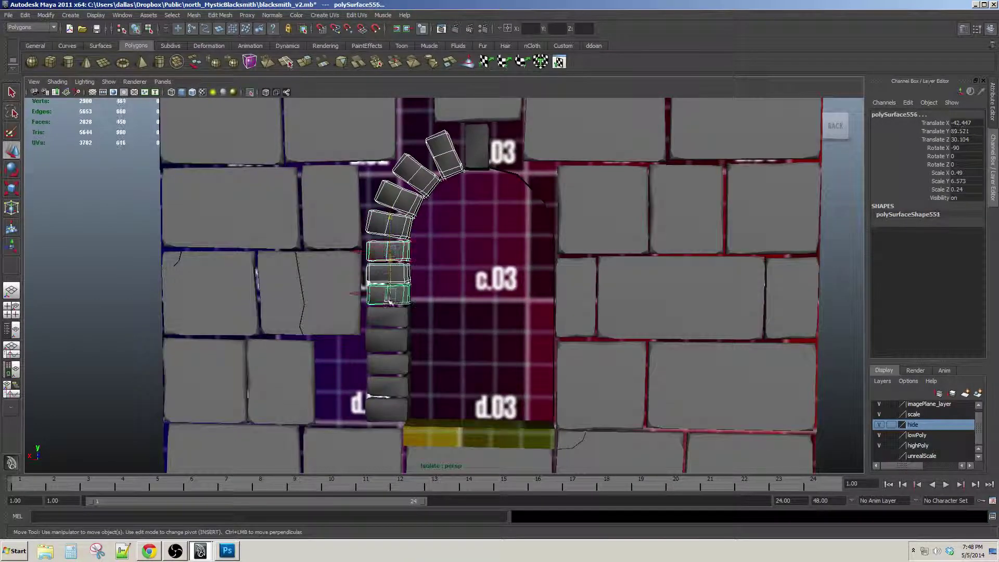
shift+click(384, 364)
shift+click(386, 387)
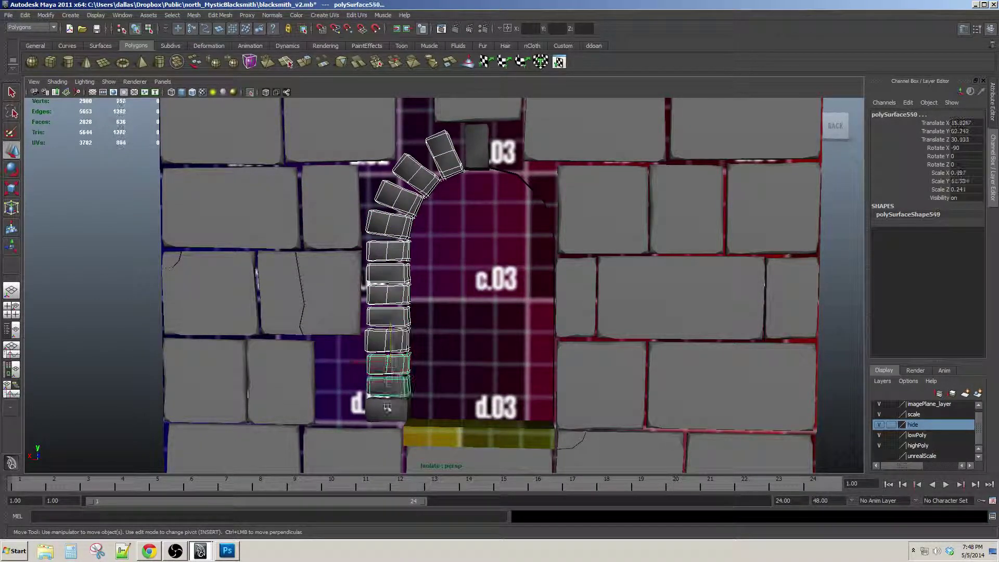
shift+click(386, 408)
scroll(388, 407, down, 1)
alt+drag(452, 292, 441, 307)
scroll(441, 307, up, 1)
alt+middle_drag(441, 307, 431, 345)
scroll(436, 306, up, 1)
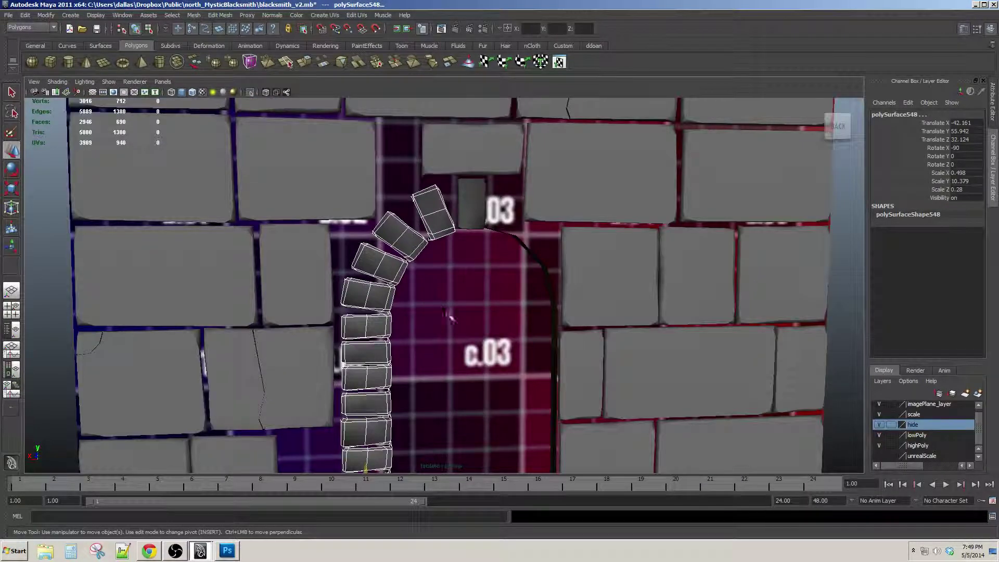
scroll(455, 278, up, 3)
alt+drag(484, 292, 500, 298)
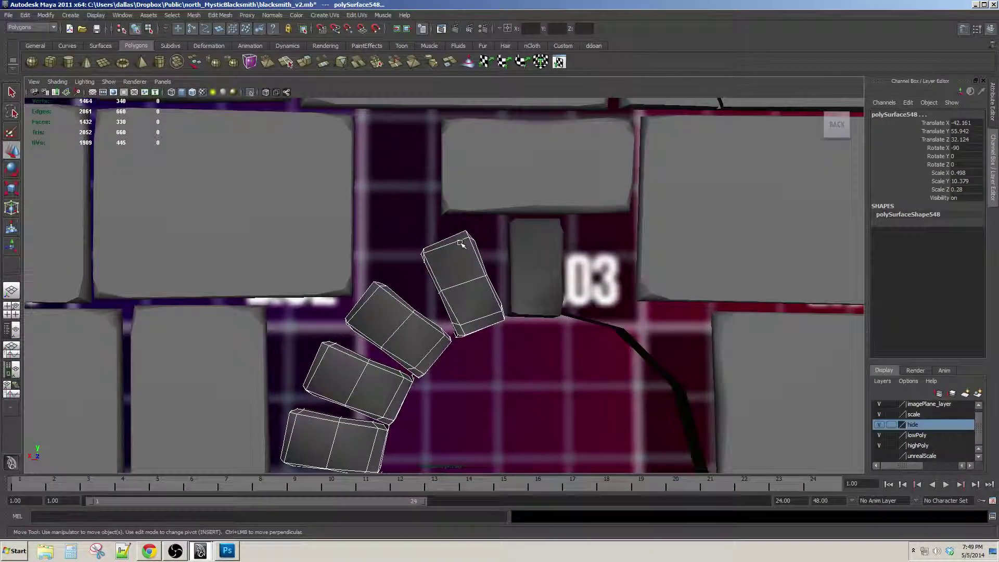
Widen the outer end of the small brick beside the upright one by scaling its end vertices
click(454, 260)
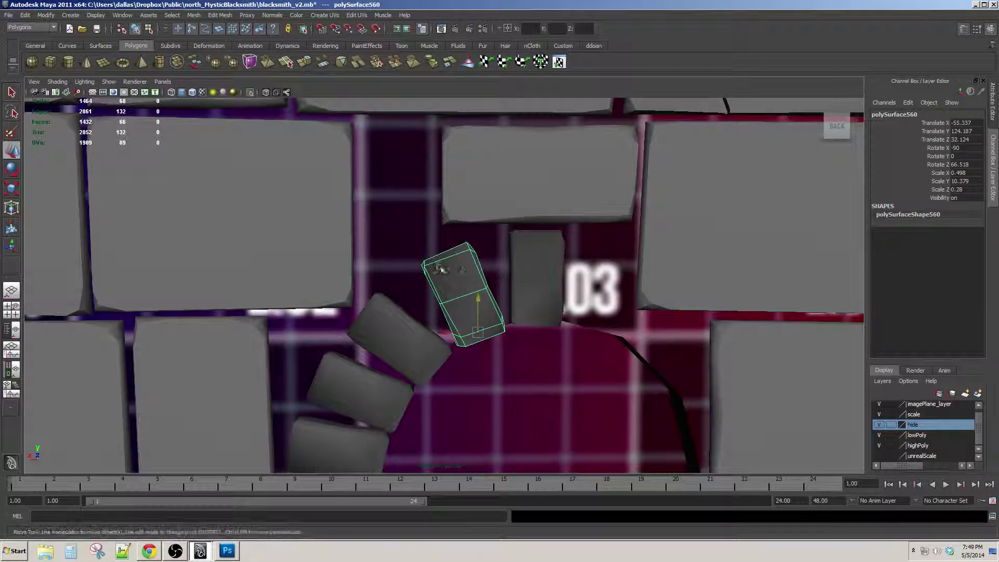
drag(386, 219, 466, 272)
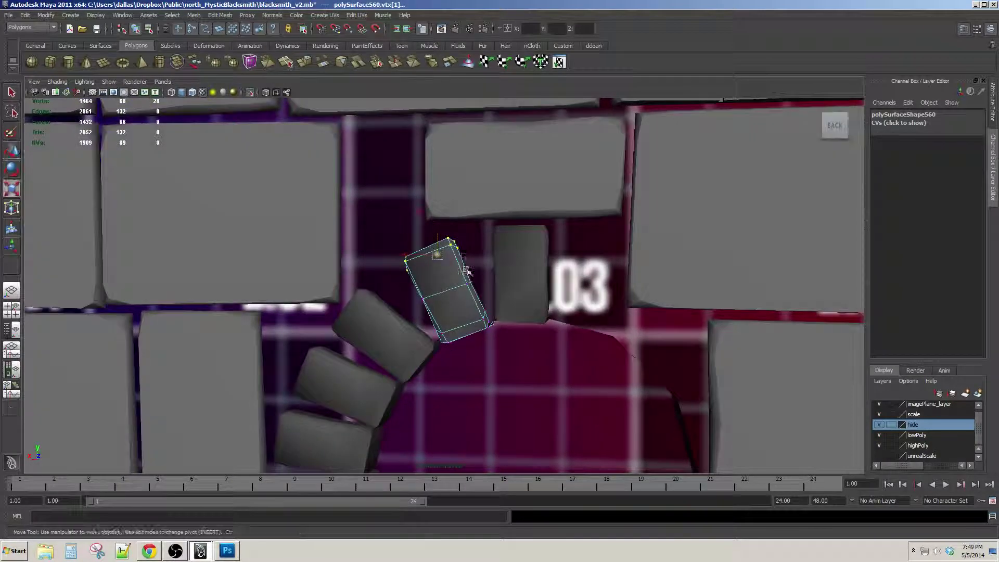
alt+drag(513, 228, 447, 282)
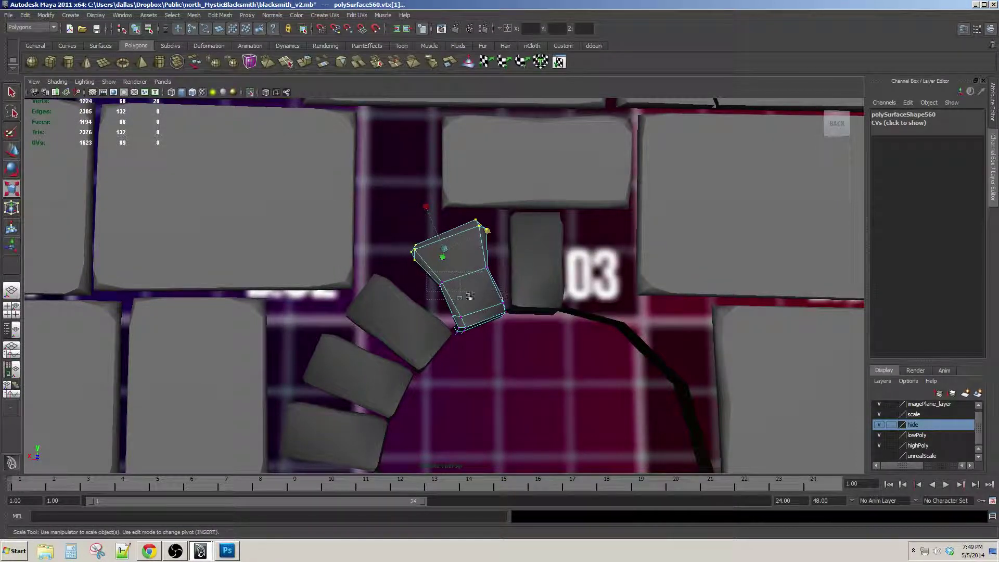
Widen the middle of the small brick beside the upright one by scaling its middle vertices until its sides run straight
key(4)
mouse_move(458, 300)
alt+mouse_down()
mouse_move(462, 287)
mouse_move(492, 293)
alt+mouse_up()
alt+drag(493, 293, 488, 288)
mouse_move(413, 308)
mouse_down()
mouse_move(423, 292)
mouse_move(474, 282)
mouse_move(438, 298)
mouse_move(454, 294)
mouse_move(417, 281)
mouse_up()
Widen the outer end of the second arch brick down from the upright one by scaling its outer end vertices
click(430, 299)
key(6)
key(F9)
key(4)
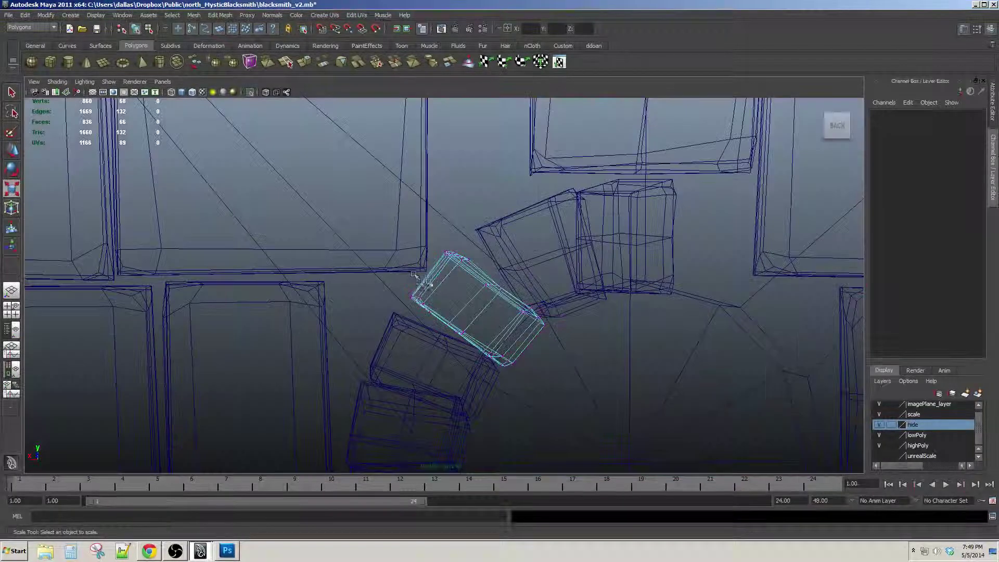
alt+middle_drag(417, 279, 429, 253)
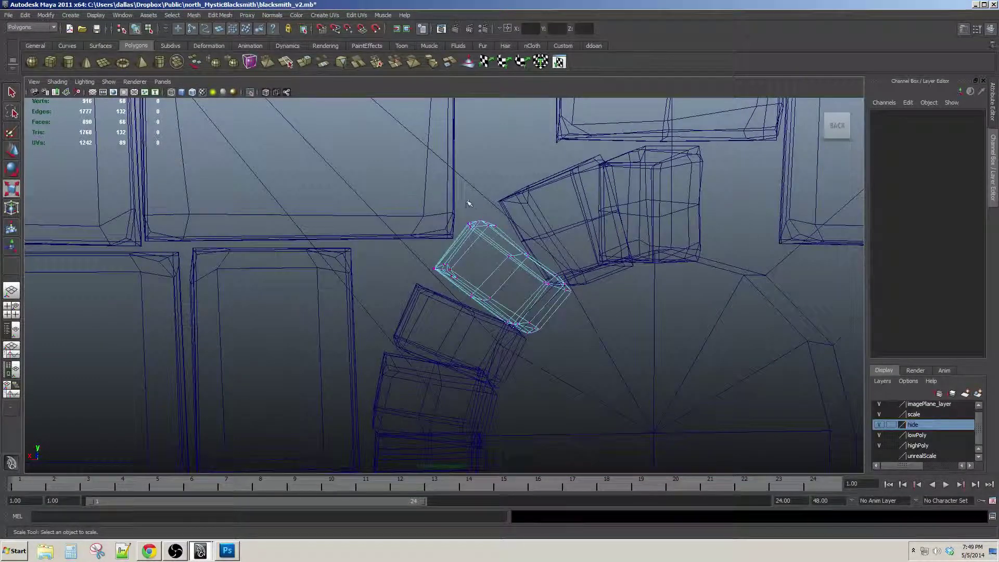
drag(501, 242, 500, 241)
shift+drag(463, 282, 467, 285)
alt+right_drag(467, 285, 481, 281)
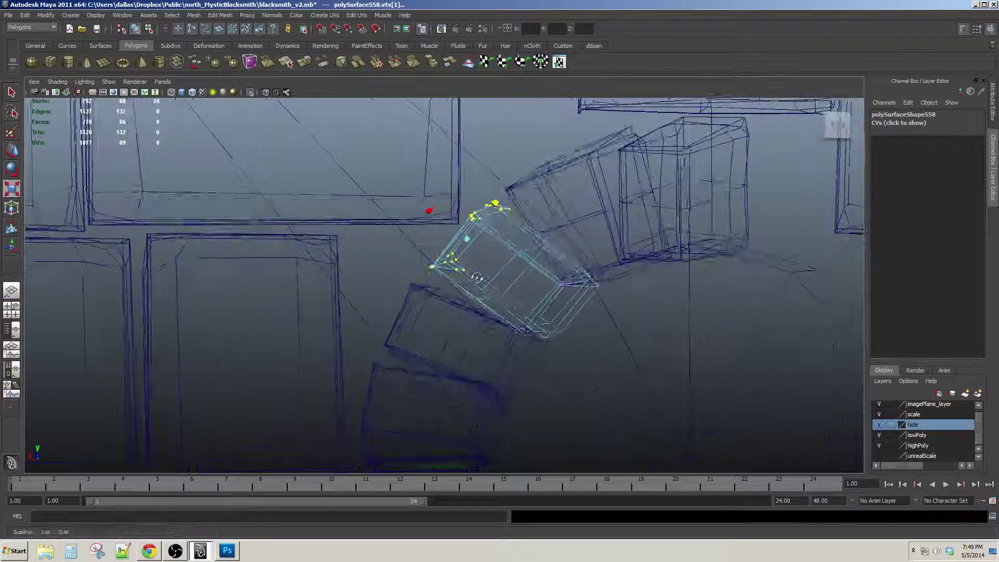
alt+drag(481, 281, 489, 278)
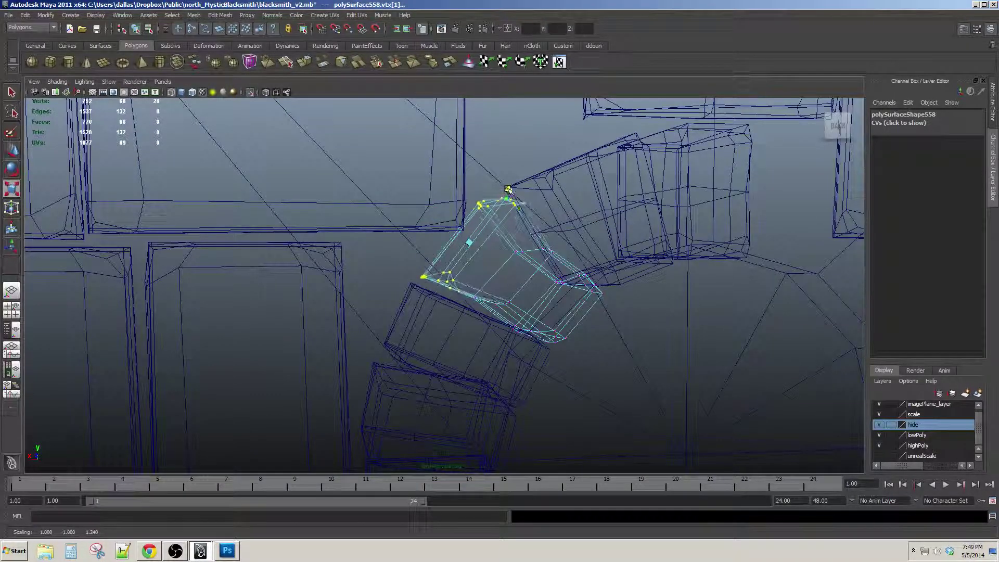
Widen the middle of the second arch brick by scaling the middle vertices on both of its long sides
alt+drag(508, 189, 504, 238)
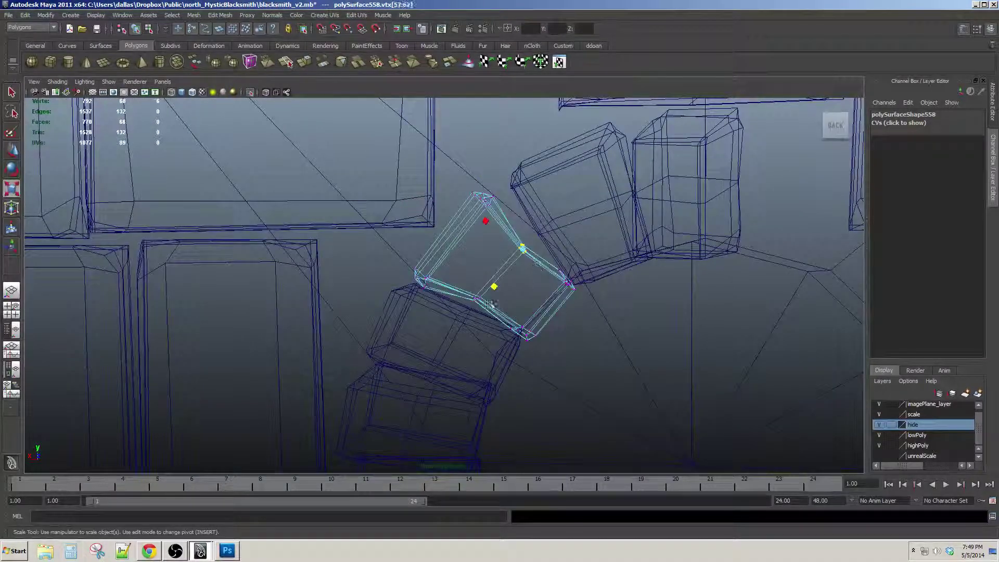
shift+drag(465, 287, 492, 315)
alt+middle_drag(492, 315, 498, 299)
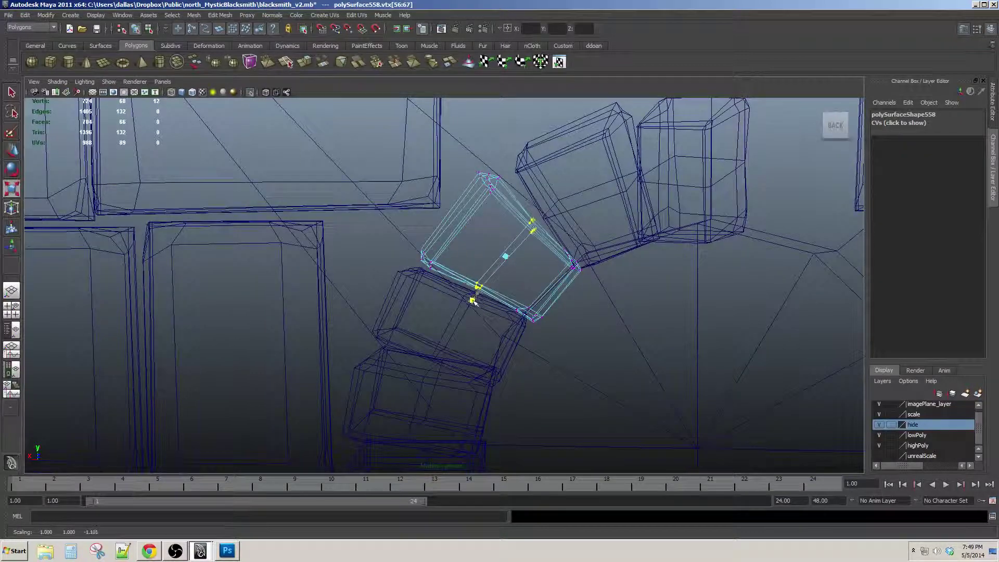
Move the upper outer corner vertices of the second arch brick to refine its wedge shape next to the neighbouring brick
alt+drag(470, 302, 492, 267)
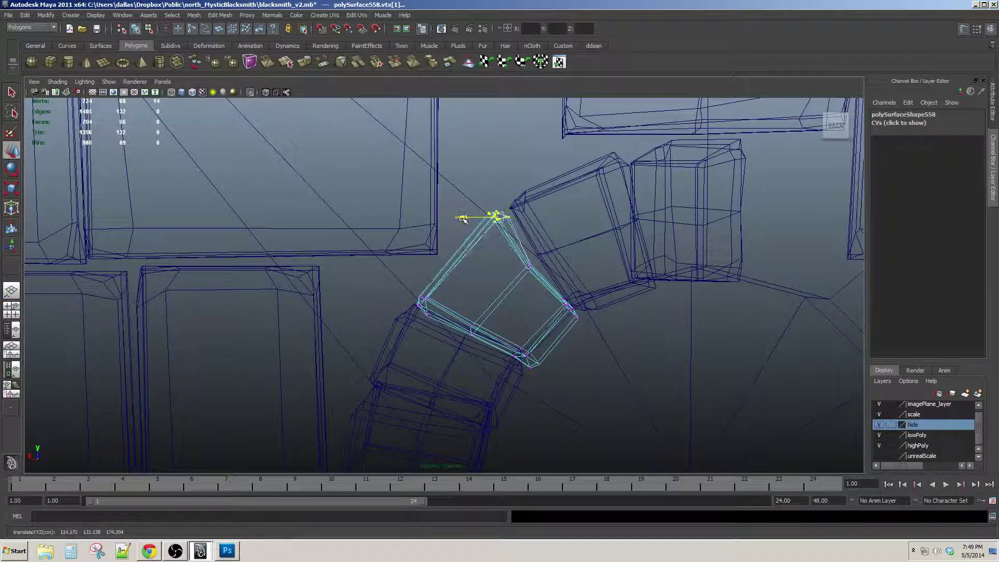
mouse_move(562, 300)
alt+mouse_down()
mouse_move(556, 308)
mouse_move(575, 310)
alt+mouse_up()
alt+drag(575, 309, 575, 308)
alt+drag(500, 268, 526, 316)
Shift the lower outer corner vertices of the brick beside the upright one outward, towards the second arch brick
click(528, 268)
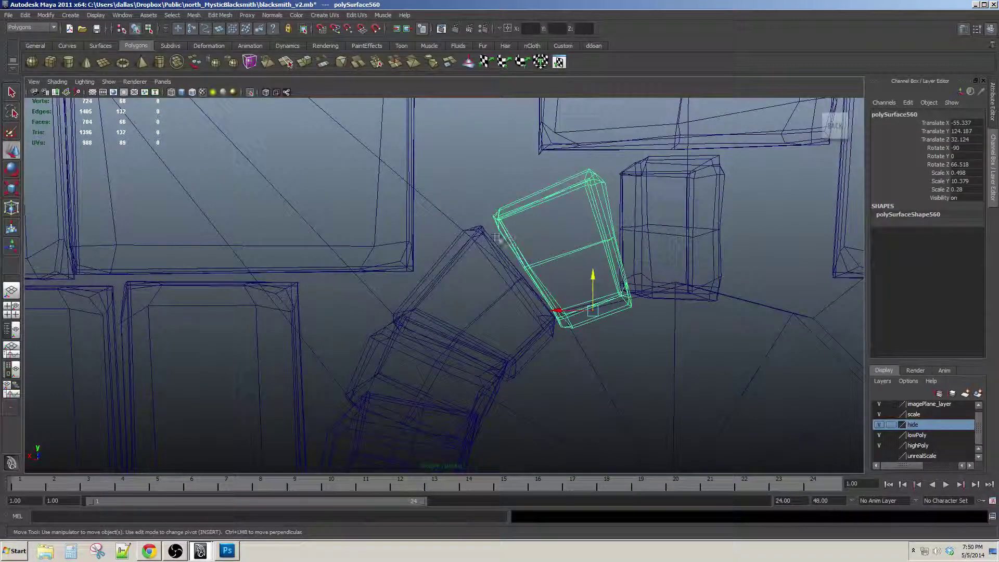
right_drag(498, 238, 473, 237)
drag(476, 199, 510, 236)
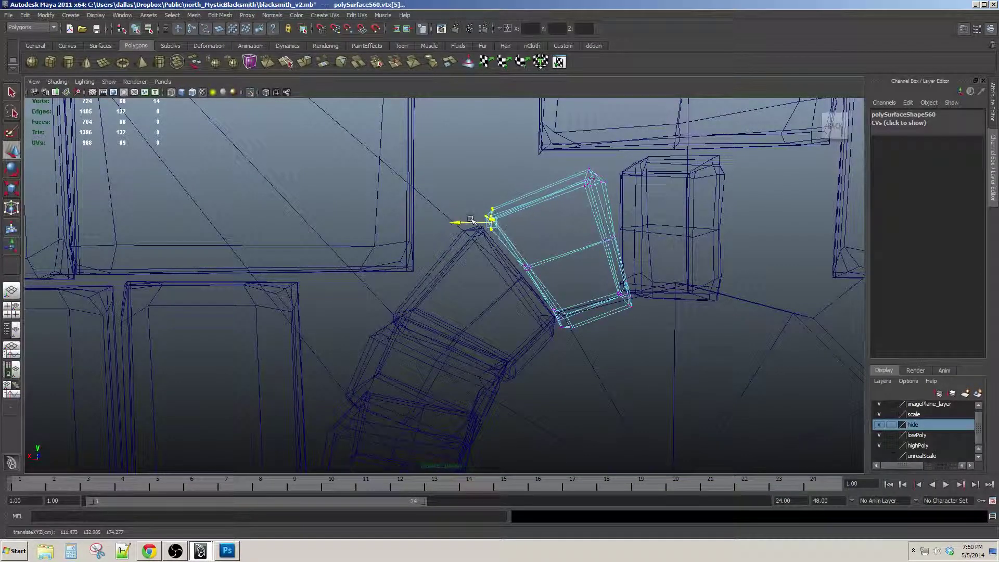
alt+drag(500, 267, 482, 284)
Adjust the upper outer corner and adjoining middle vertices of the same wedge brick along the side facing the upright brick
drag(515, 200, 565, 242)
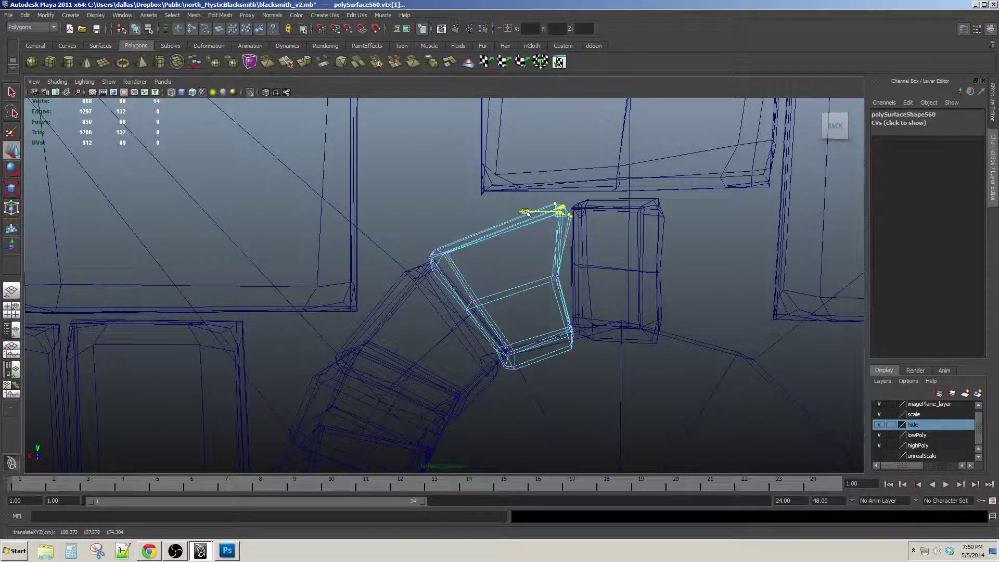
alt+drag(525, 212, 520, 270)
alt+drag(554, 299, 558, 300)
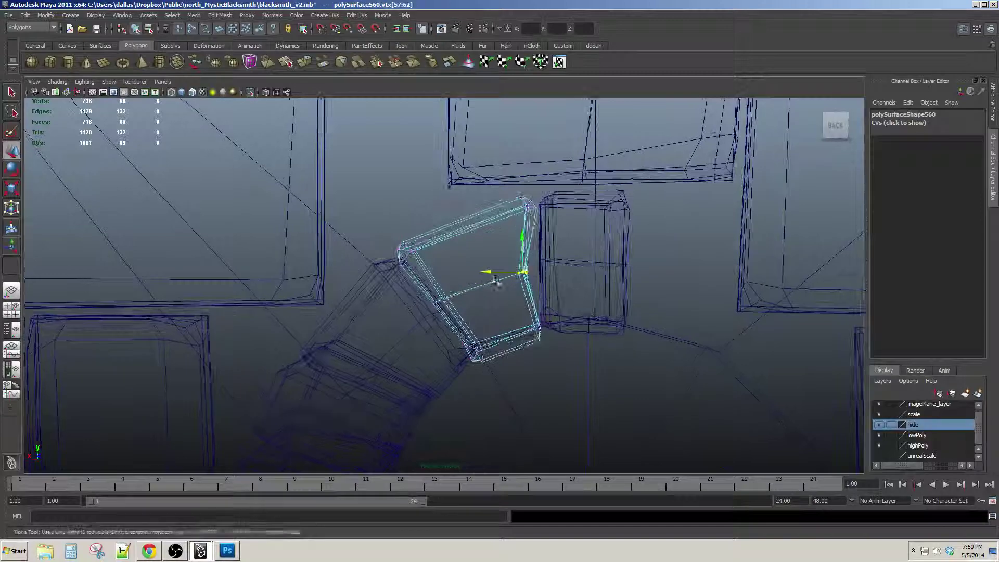
mouse_move(492, 273)
mouse_down()
mouse_move(529, 296)
mouse_move(424, 285)
mouse_move(448, 283)
mouse_up()
Flare the third arch brick by moving its lower outer corner vertices outward and its lower middle vertices to follow
key(6)
click(459, 281)
key(4)
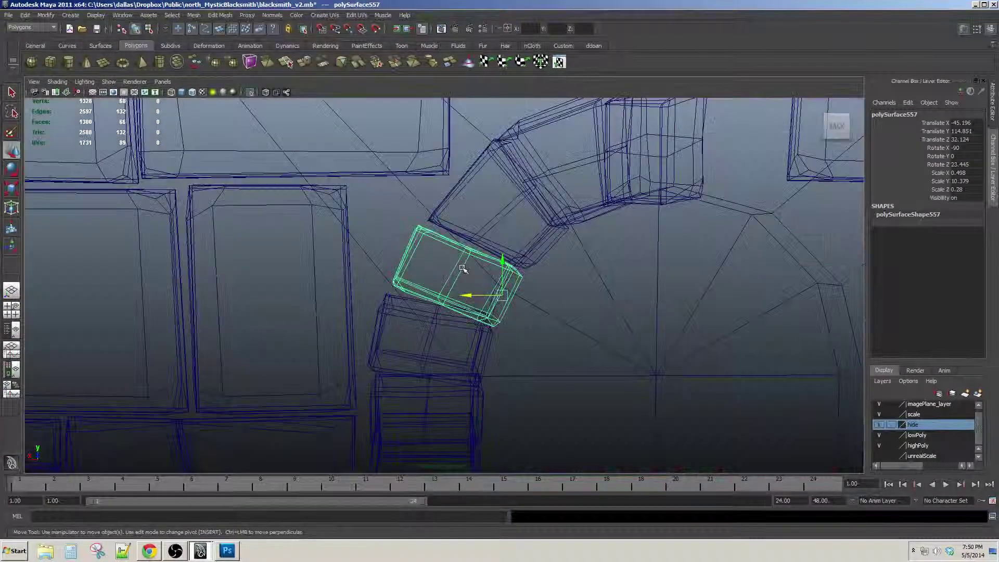
right_drag(463, 271, 435, 268)
alt+drag(436, 267, 478, 261)
mouse_move(478, 262)
alt+mouse_down()
mouse_move(471, 229)
mouse_move(411, 278)
mouse_move(440, 233)
mouse_move(437, 244)
alt+mouse_up()
key(6)
key(4)
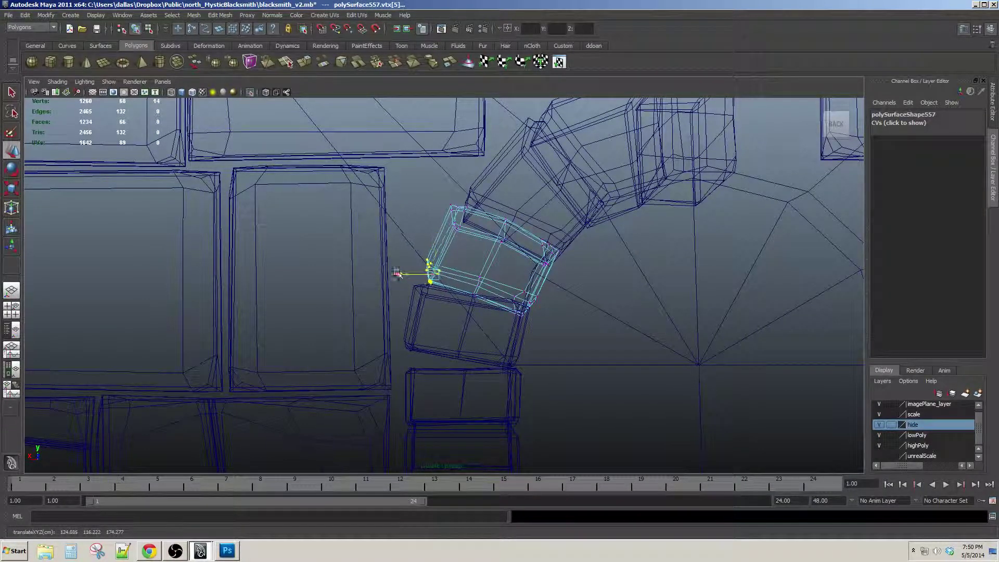
key(6)
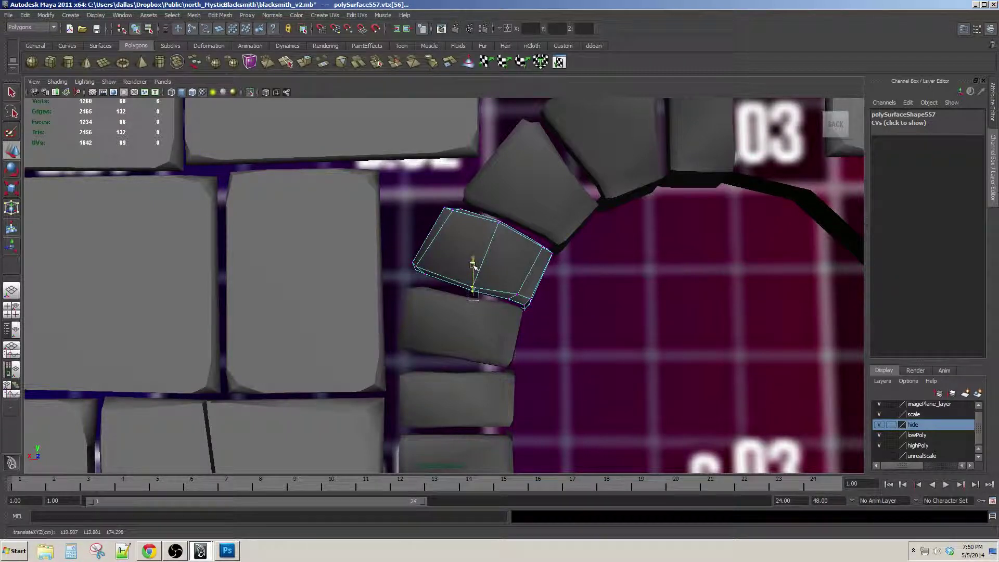
drag(440, 297, 438, 297)
Nudge the inner corner vertices of the brick beside the upright one where it meets the second arch brick
scroll(495, 310, down, 3)
alt+drag(507, 314, 527, 284)
click(526, 228)
alt+drag(538, 232, 562, 241)
click(549, 209)
alt+middle_drag(562, 241, 522, 271)
scroll(522, 270, up, 4)
key(5)
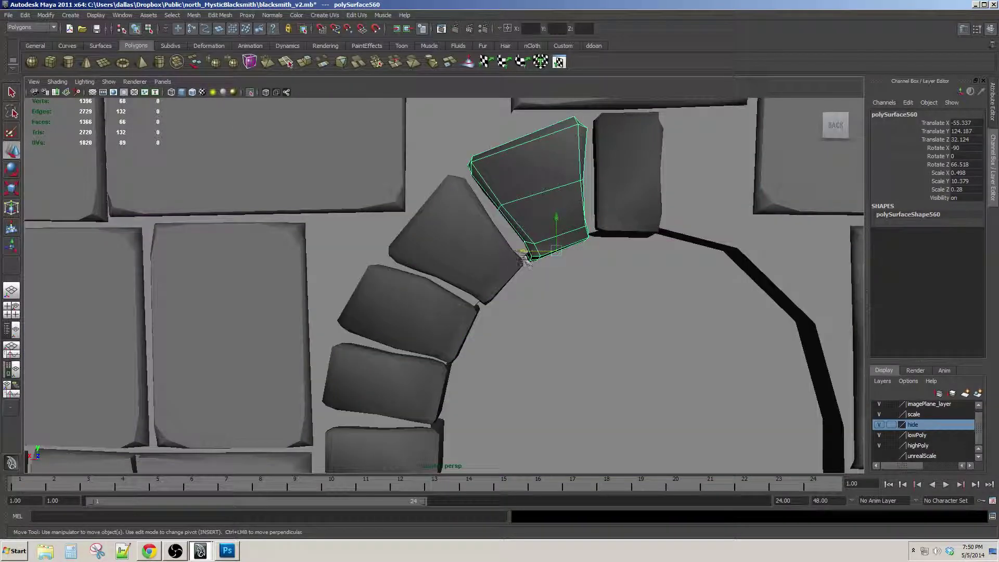
key(4)
mouse_move(530, 257)
alt+mouse_down()
mouse_move(549, 251)
mouse_move(524, 255)
mouse_move(524, 247)
alt+mouse_up()
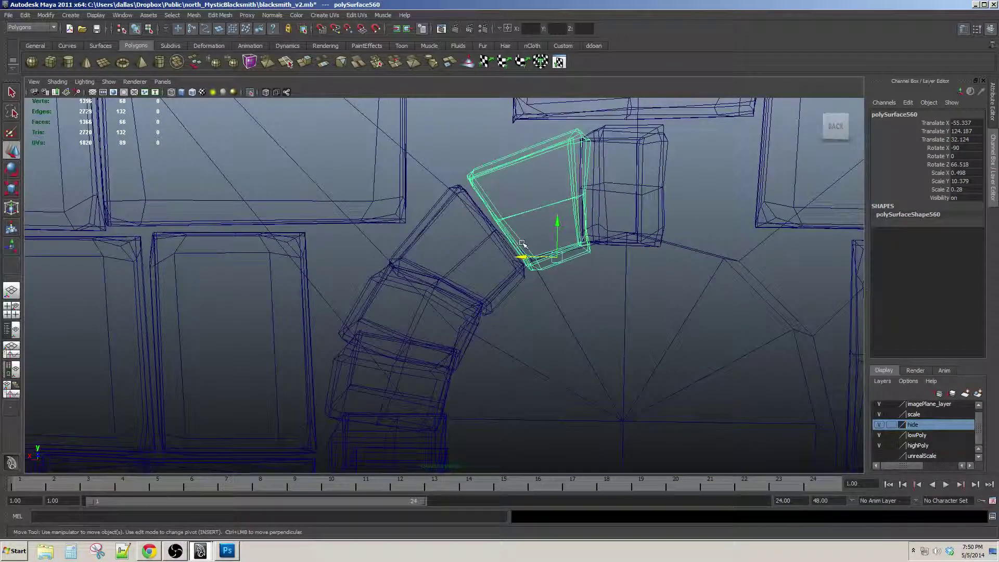
right_drag(524, 247, 510, 253)
alt+drag(515, 257, 547, 292)
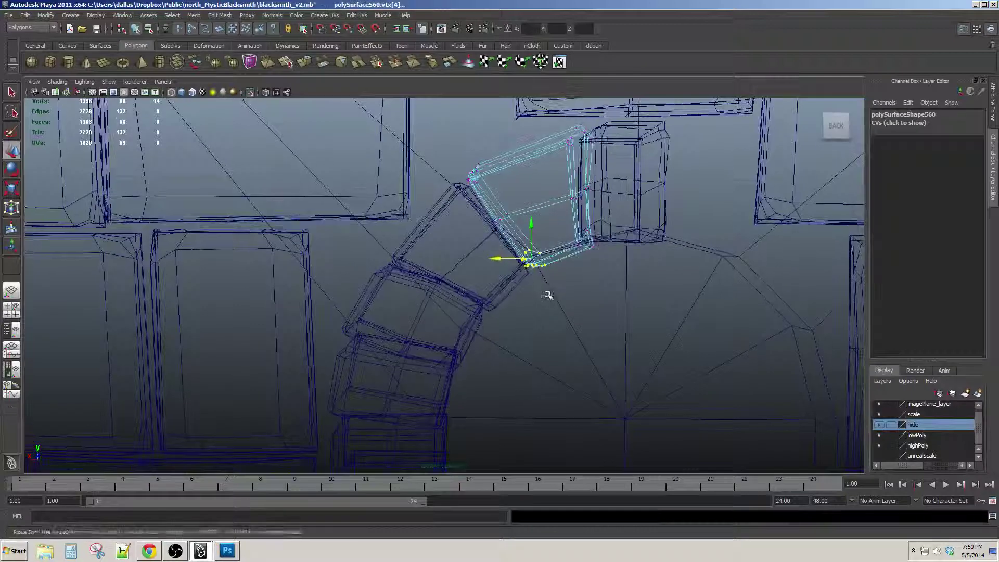
key(6)
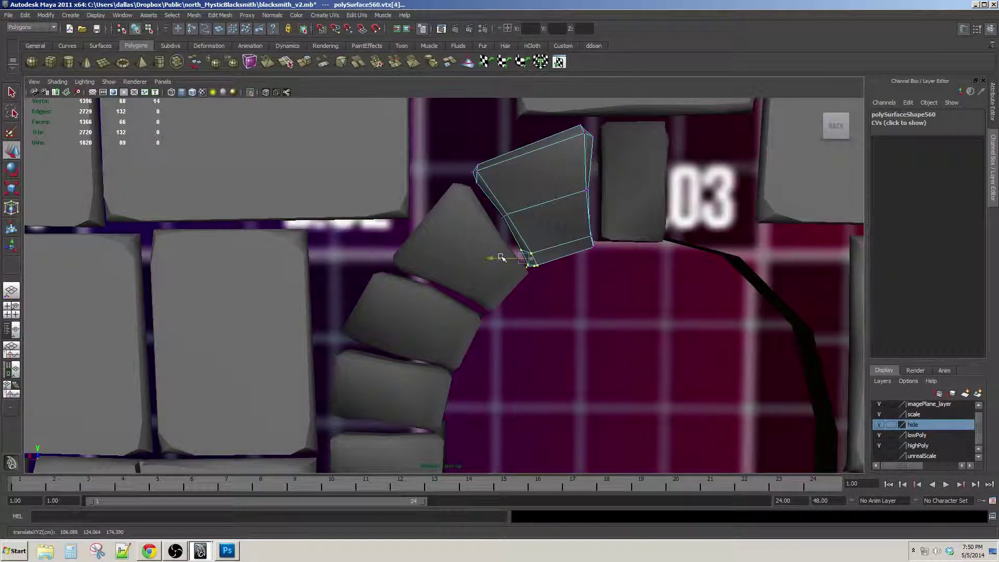
Raise the outer top corner and top middle vertices of the uppermost untilted brick to fill the gap under the tilted one
scroll(547, 281, down, 8)
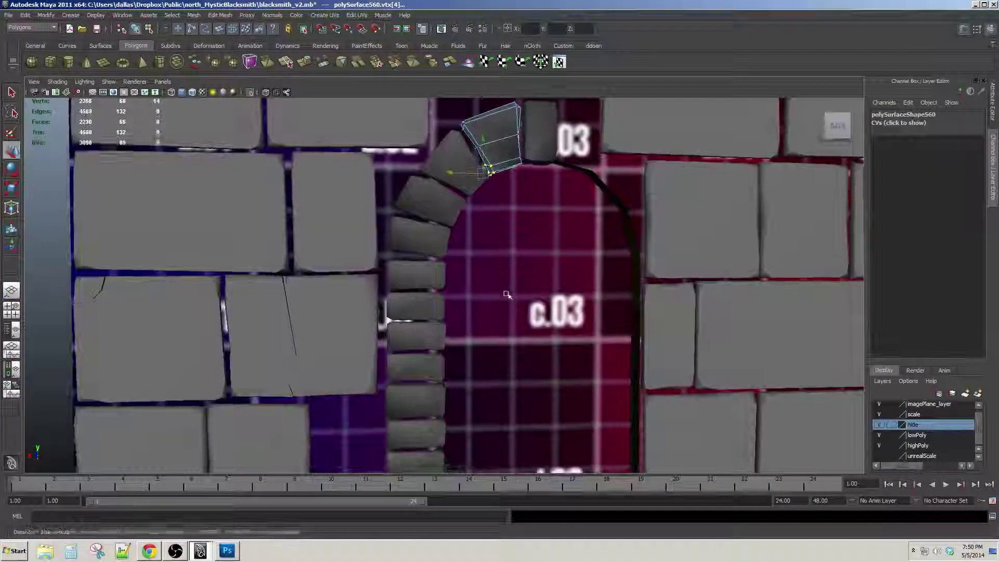
click(416, 275)
key(f)
key(4)
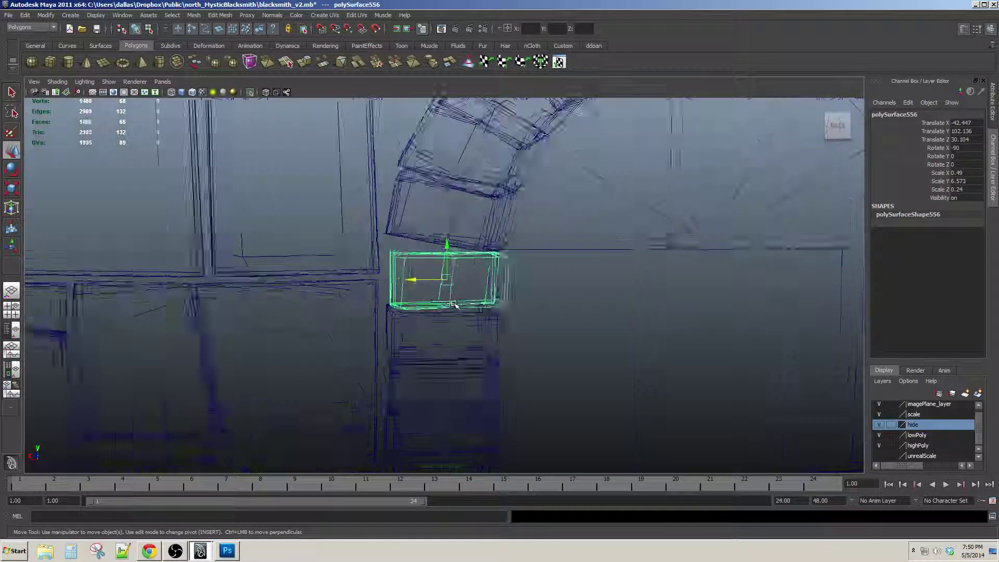
right_drag(398, 267, 335, 224)
drag(335, 223, 451, 261)
click(436, 223)
key(ctrl+z)
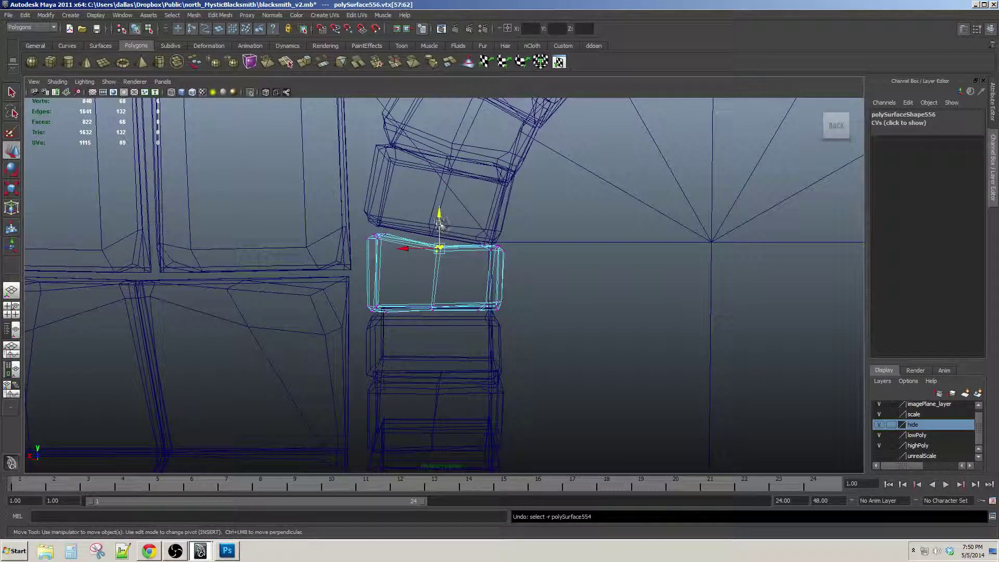
key(6)
scroll(482, 270, down, 5)
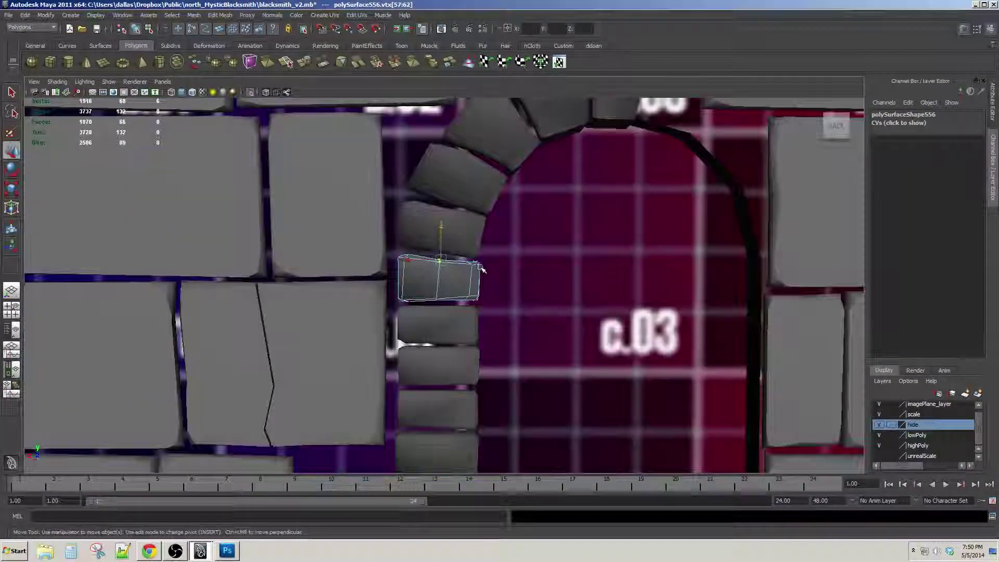
scroll(499, 271, down, 4)
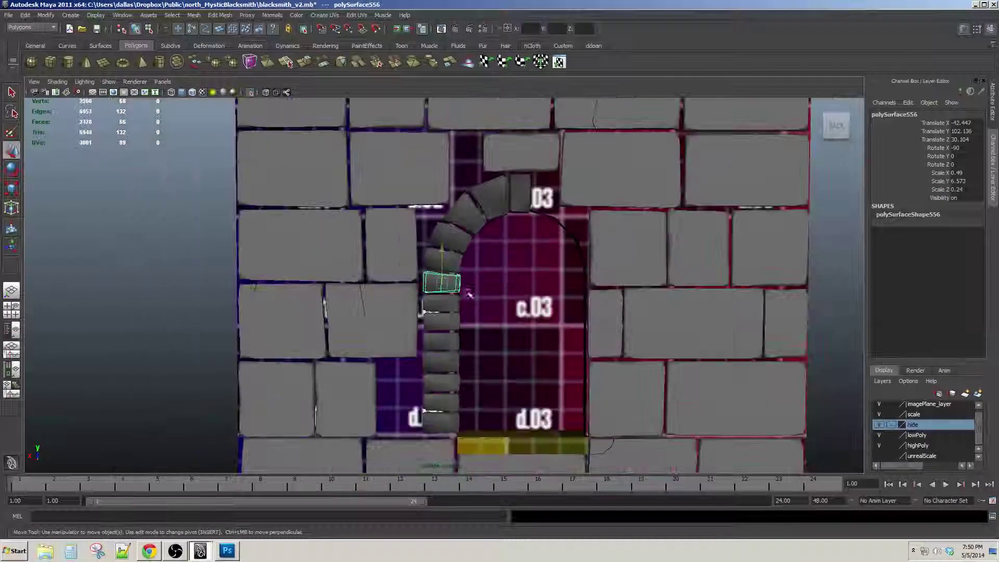
Select all the small bricks lining the window's side and arch, leaving out the upright brick at the crown
click(495, 271)
alt+middle_drag(516, 210, 489, 210)
click(471, 204)
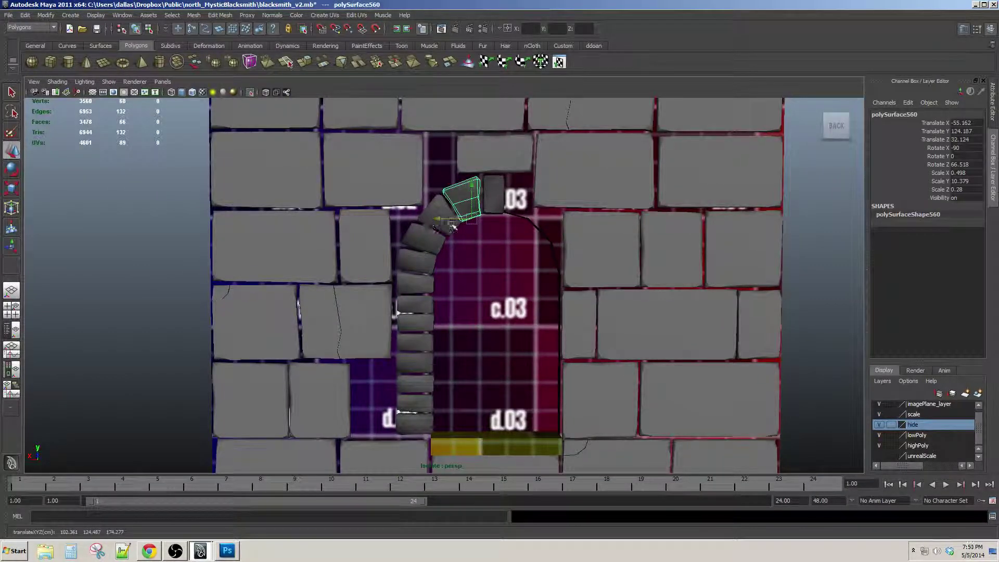
click(447, 219)
shift+click(470, 193)
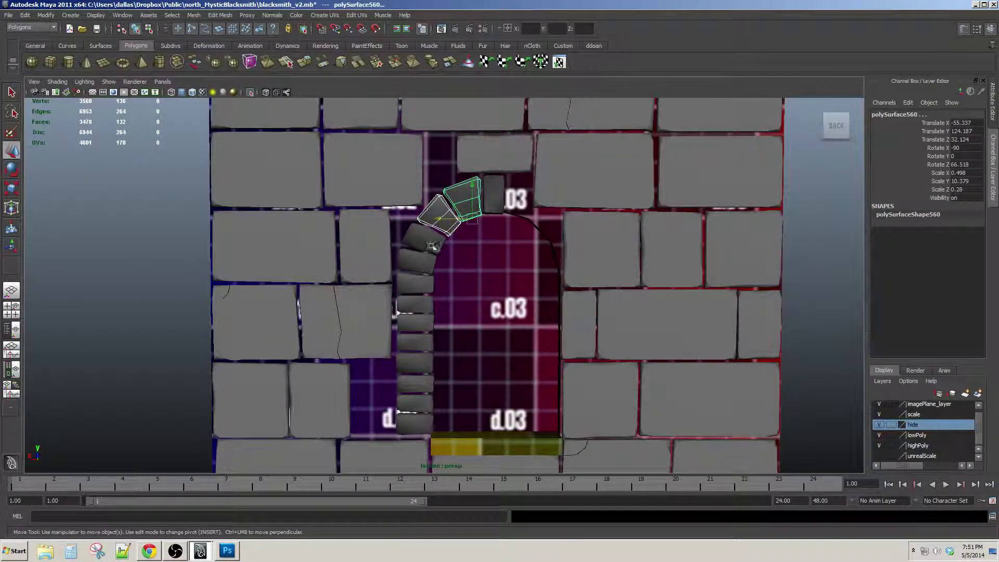
shift+click(425, 284)
shift+click(424, 303)
shift+click(424, 323)
shift+click(424, 342)
shift+click(424, 363)
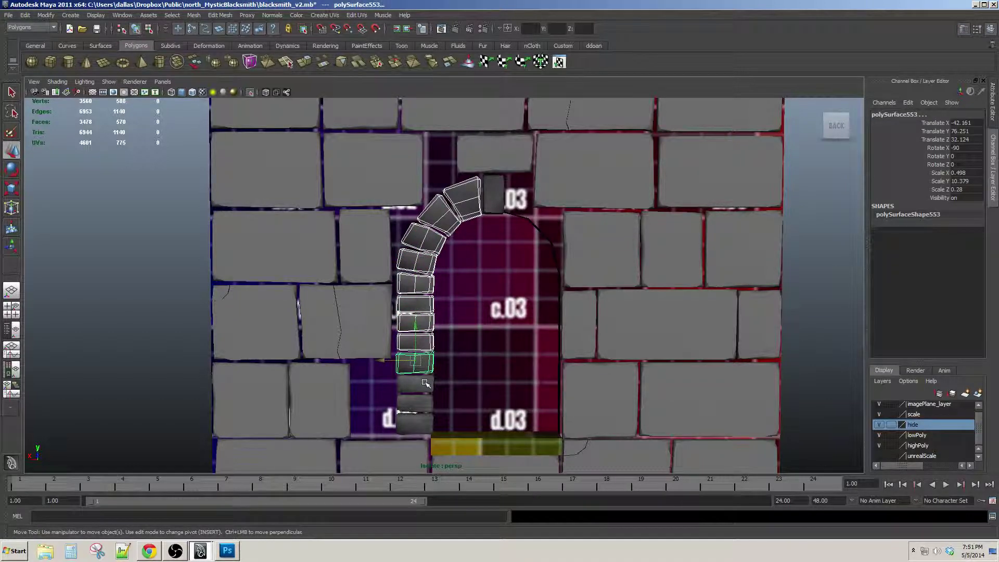
shift+click(426, 384)
shift+click(421, 409)
alt+drag(480, 348, 515, 309)
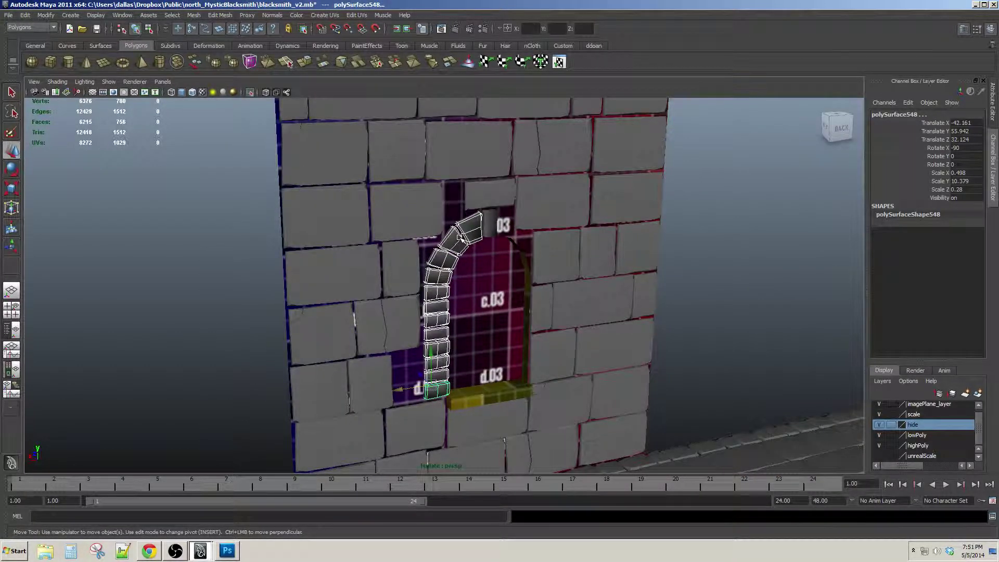
Try to combine the selected small bricks into a single mesh and undo the combine
click(194, 14)
click(204, 24)
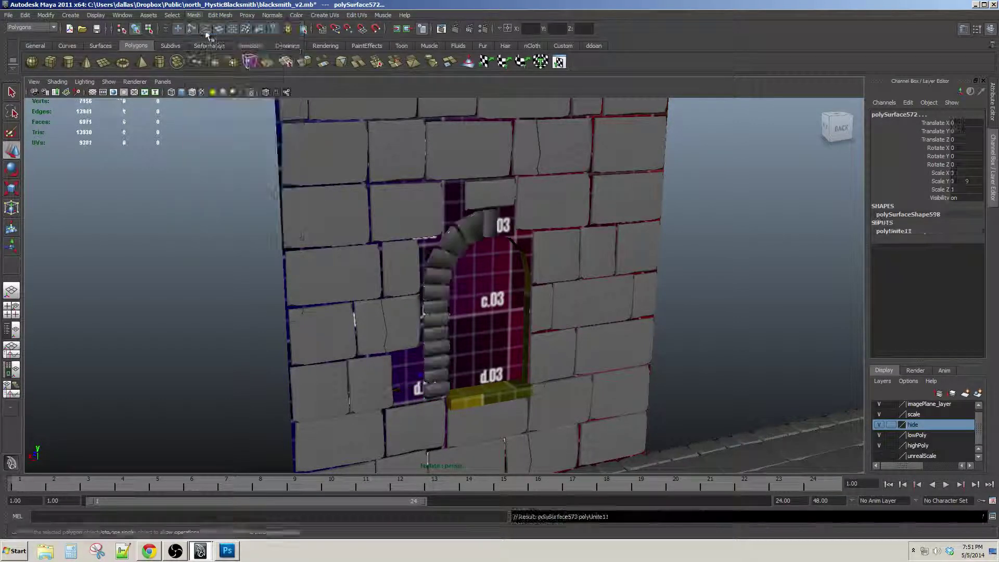
click(457, 237)
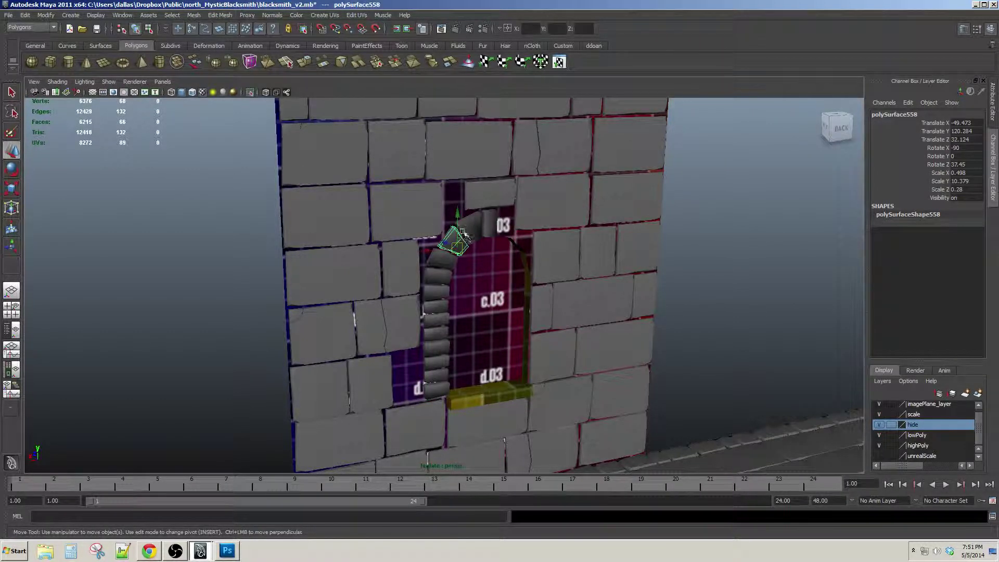
mouse_move(462, 232)
alt+mouse_down()
mouse_move(548, 234)
mouse_move(455, 233)
alt+mouse_up()
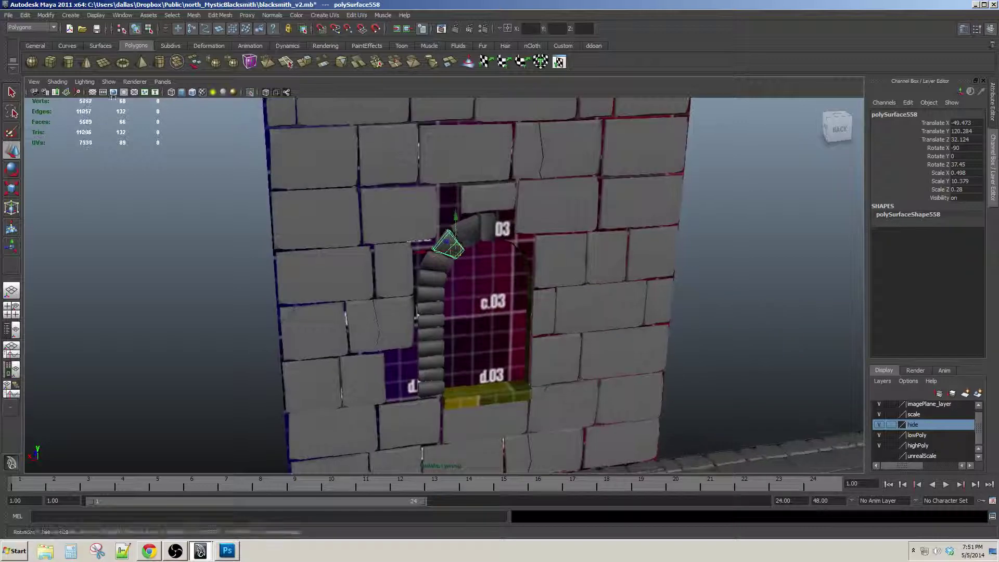
key(ctrl+z)
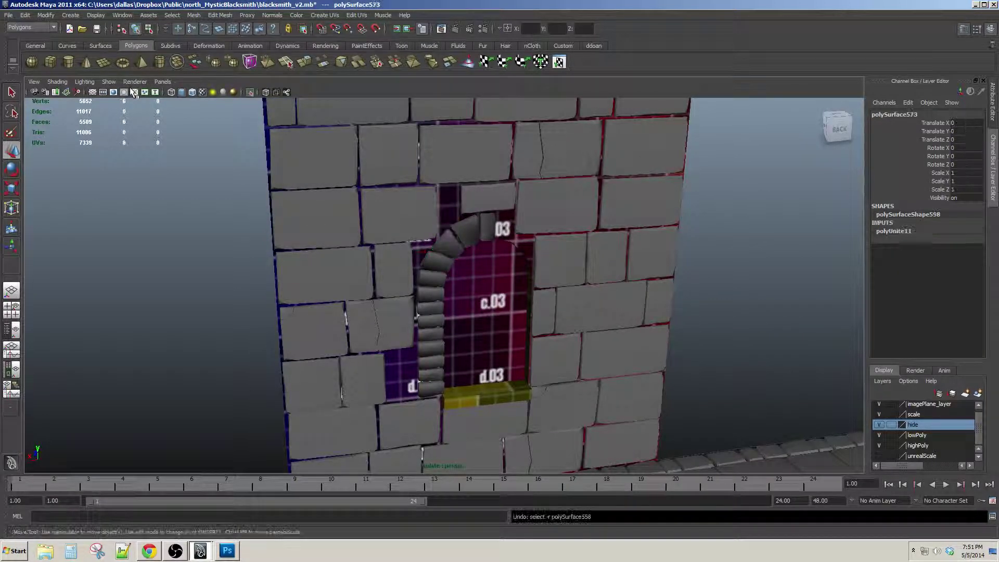
key(ctrl+z)
Turn on Auto Load New Objects for the isolated view
alt+drag(355, 271, 415, 230)
scroll(369, 267, up, 3)
click(109, 82)
mouse_move(132, 98)
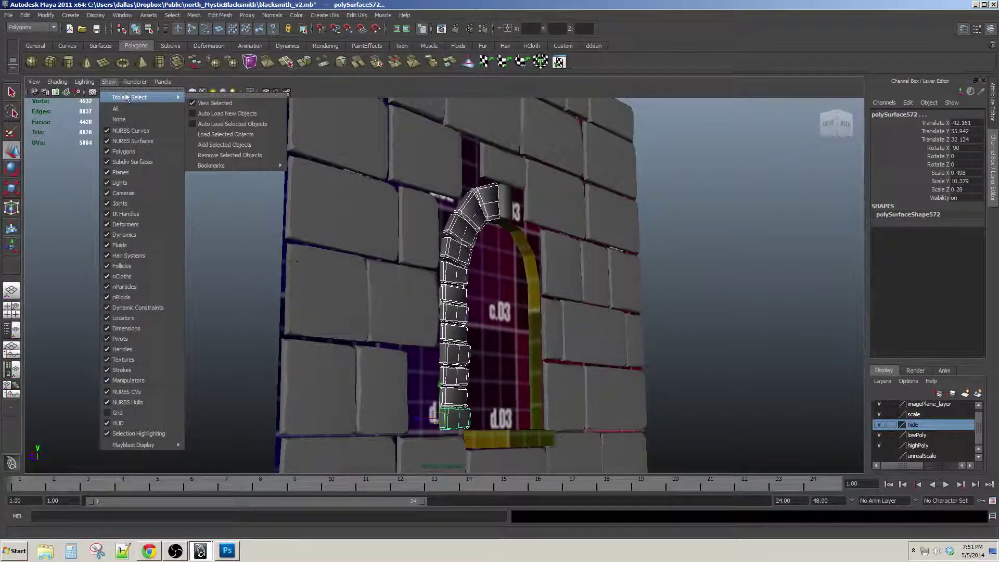
click(260, 114)
Combine the selected bricks lining the window's side and arch into a single mesh and center its pivot
click(193, 15)
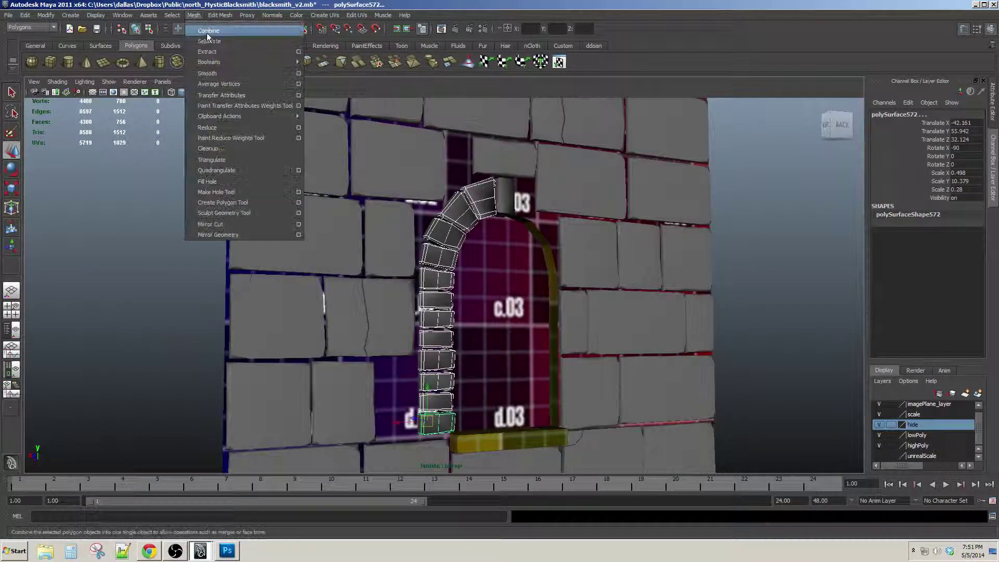
click(208, 32)
key(f)
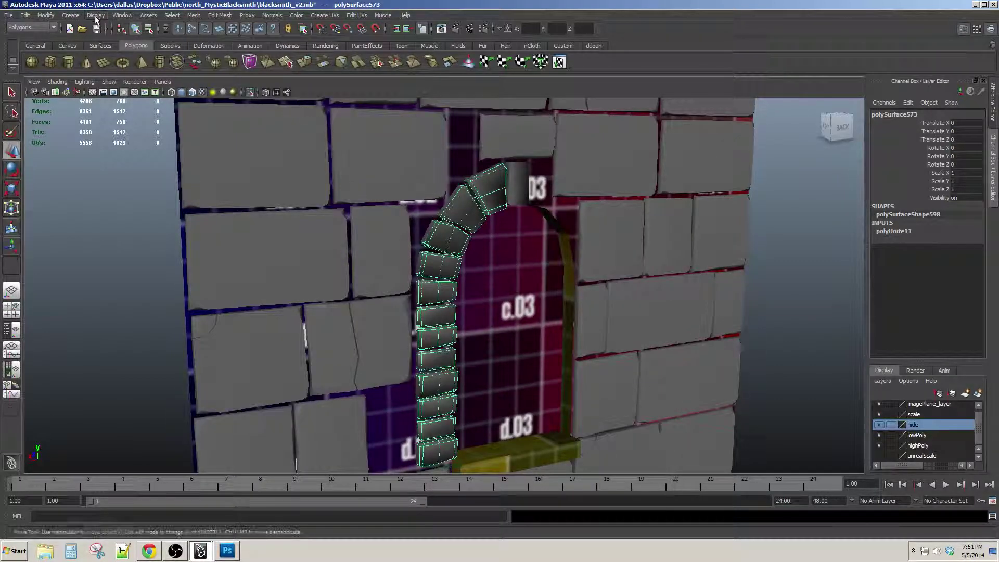
click(46, 15)
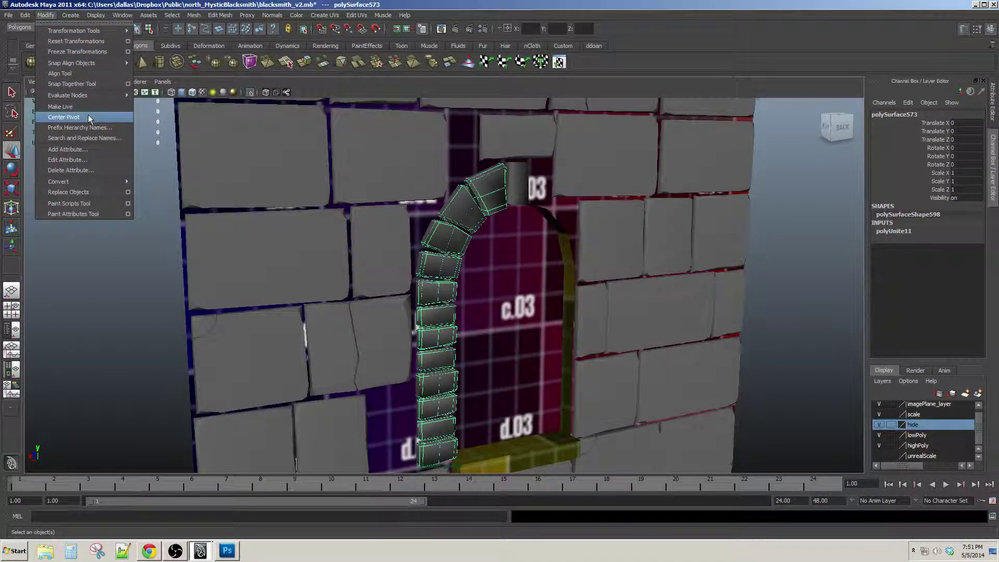
click(64, 117)
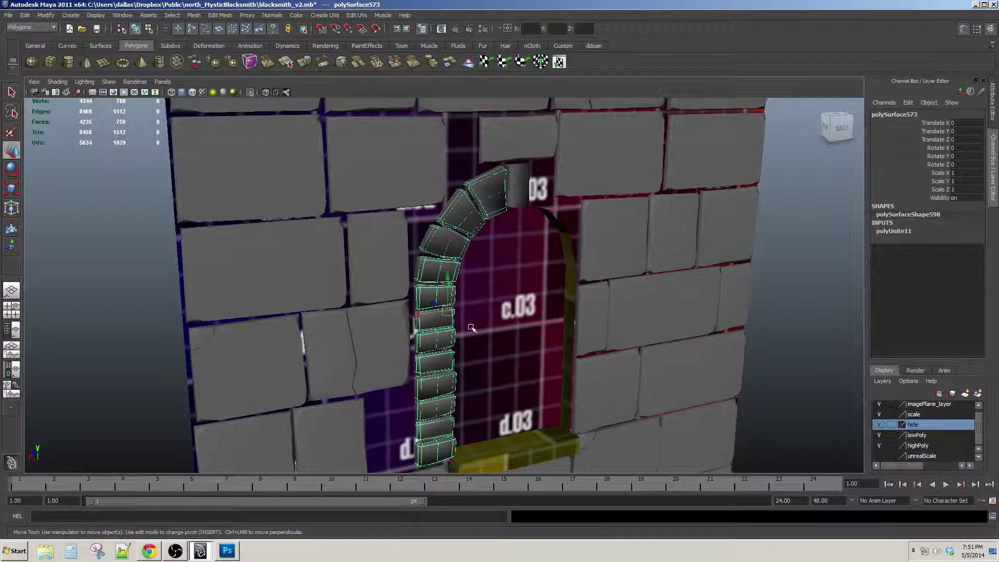
Duplicate the combined lining bricks and mirror the copy by setting Scale X to -1
alt+drag(472, 328, 570, 327)
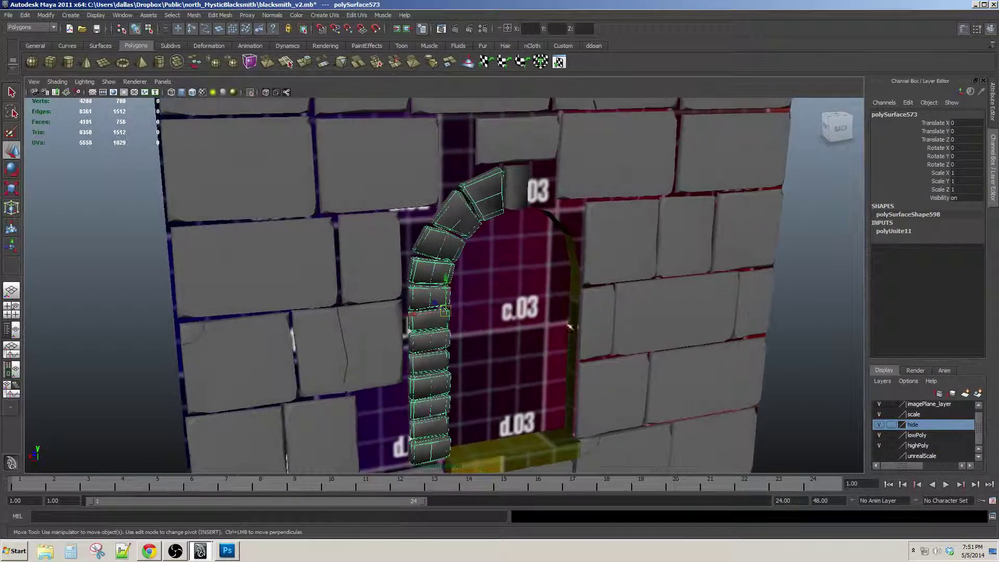
click(982, 173)
text(-1)
key(Return)
Move the mirrored bricks across to line the window's opposite side, at Translate X -37.285
alt+drag(513, 333, 473, 321)
drag(402, 311, 522, 306)
scroll(536, 311, down, 2)
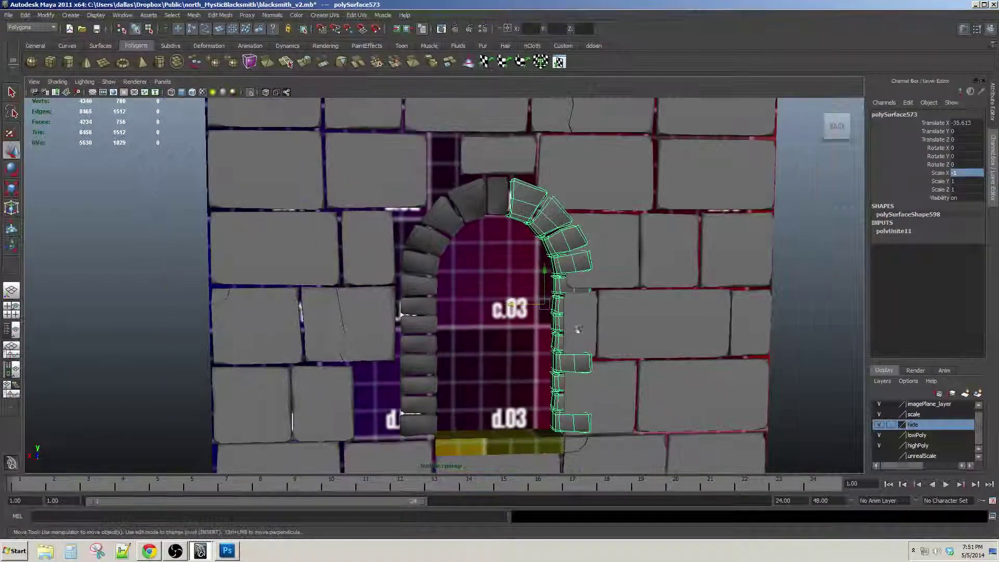
scroll(557, 323, up, 6)
alt+drag(541, 332, 549, 333)
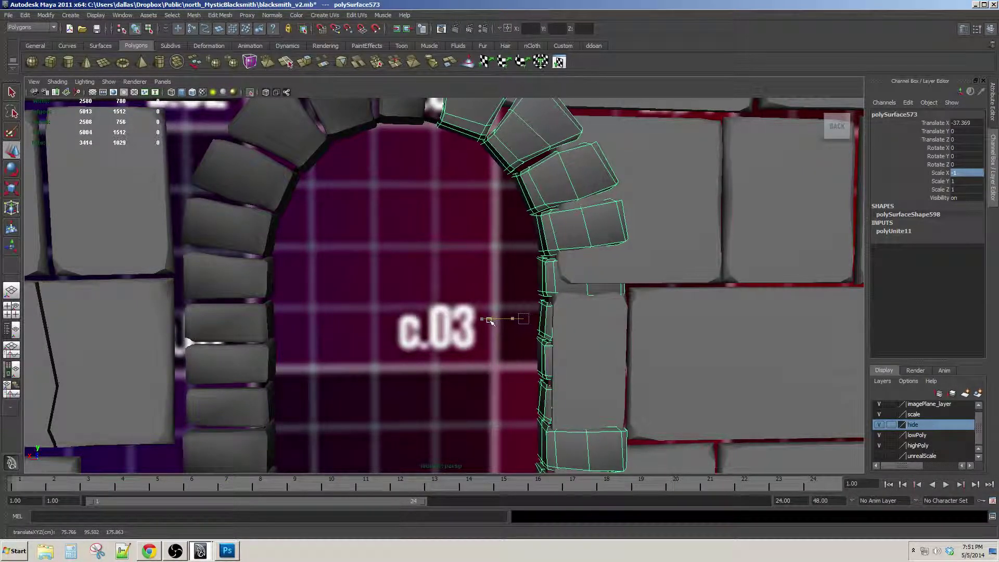
drag(489, 320, 488, 320)
Examine how the mirrored bricks meet the upright crown brick and follow the arch and side of the window
scroll(476, 306, down, 1)
alt+middle_drag(473, 229, 496, 347)
alt+drag(497, 348, 501, 342)
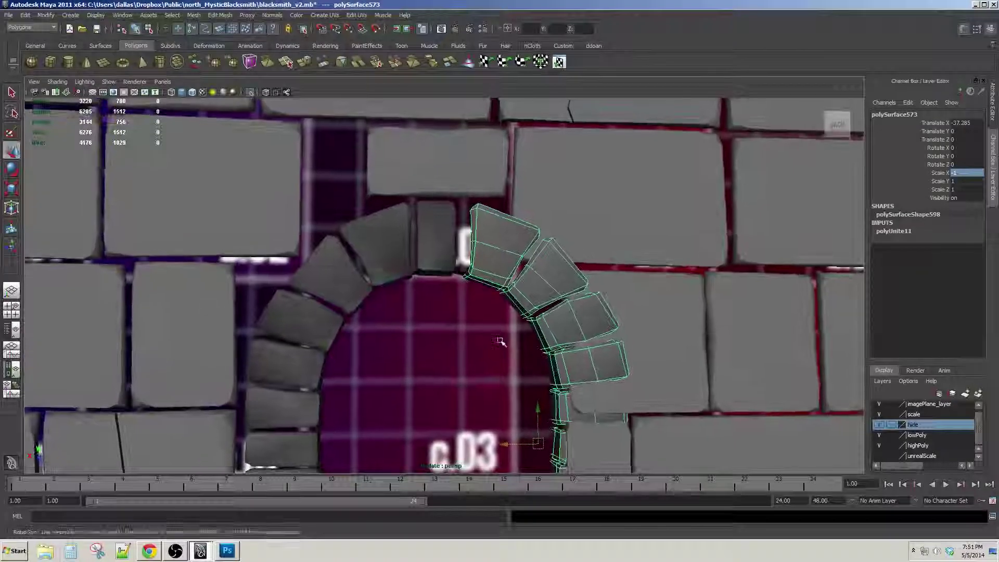
alt+middle_drag(500, 342, 498, 285)
alt+drag(497, 286, 495, 285)
alt+middle_drag(495, 286, 510, 263)
alt+middle_drag(485, 189, 498, 220)
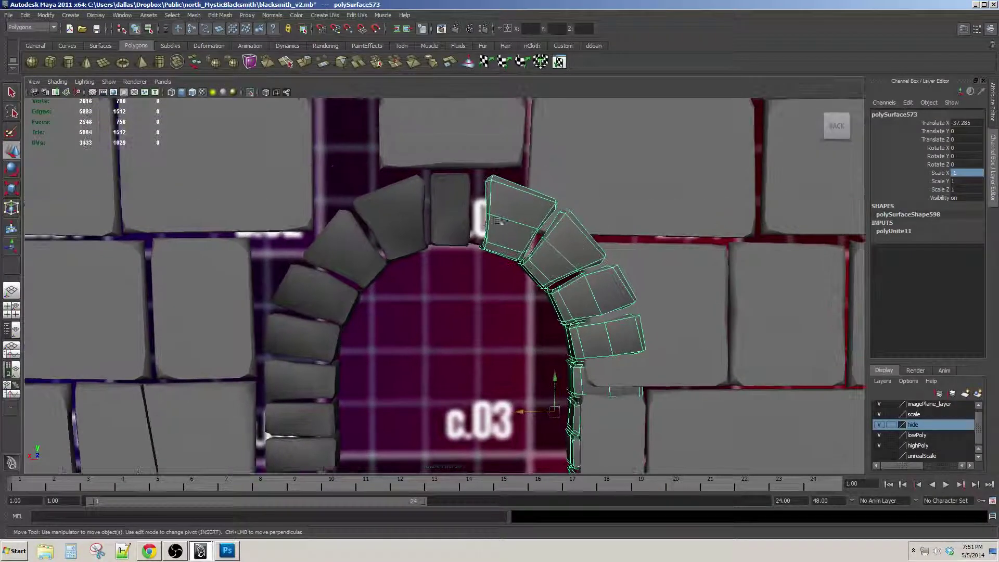
click(459, 208)
mouse_move(466, 222)
alt+mouse_down()
mouse_move(471, 213)
mouse_move(473, 223)
alt+mouse_up()
click(494, 222)
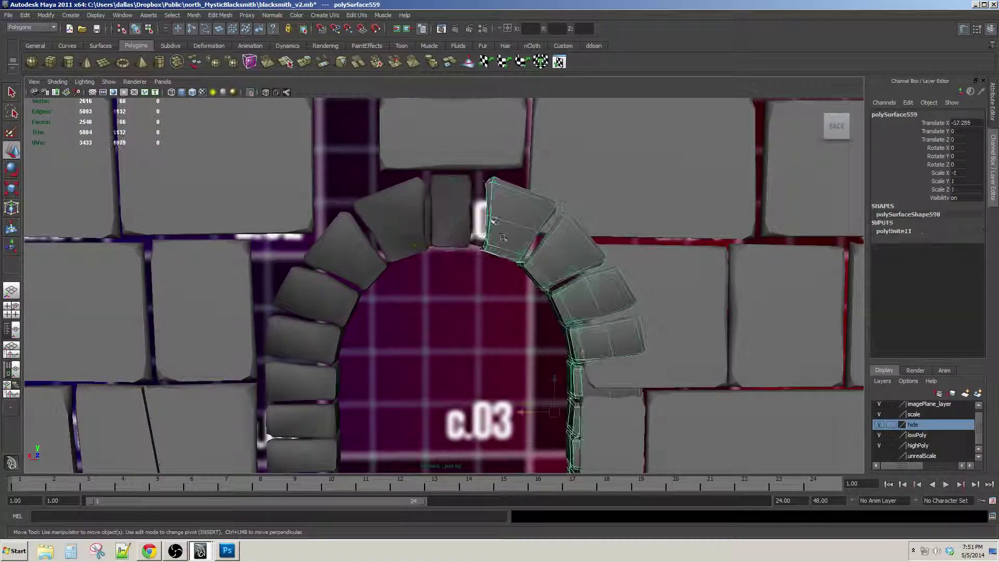
scroll(503, 238, up, 1)
alt+middle_drag(504, 238, 481, 141)
scroll(481, 143, down, 4)
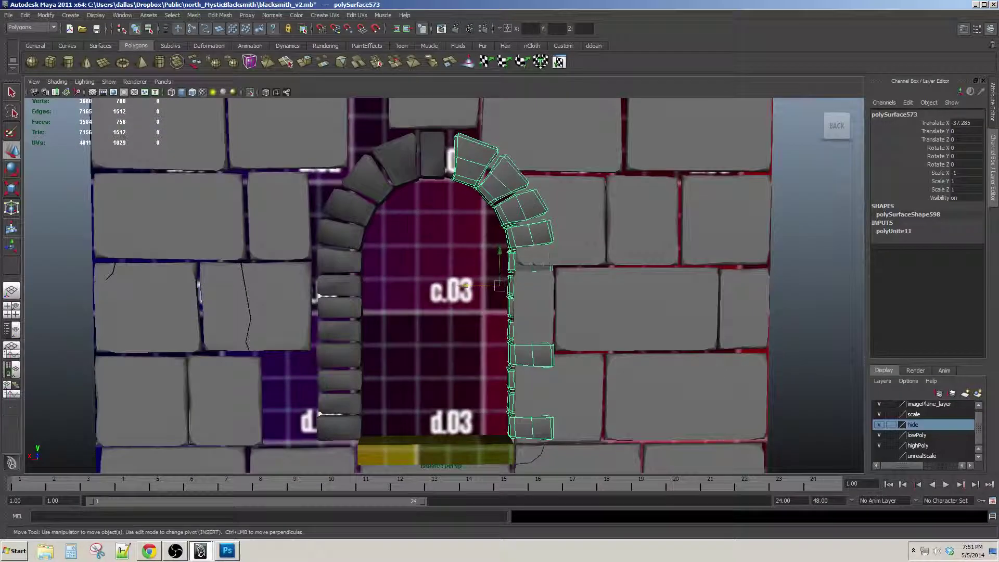
Delete the narrow wall brick overlapped by the middle of the mirrored side lining
click(543, 302)
key(Delete)
alt+middle_drag(658, 378, 652, 346)
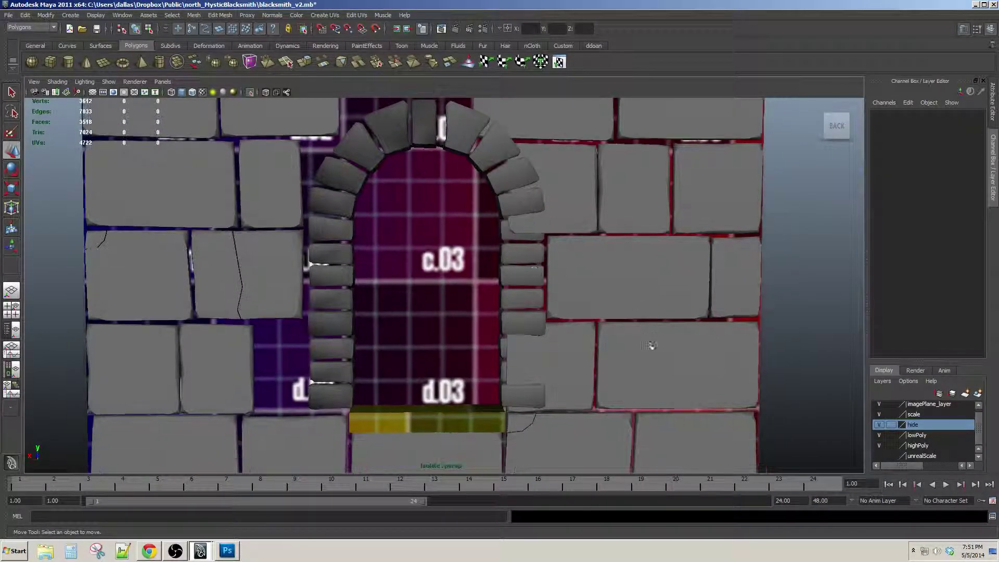
Narrow the wall brick overlapped by the lowest mirrored bricks by moving its window-side vertices out to the lining's outer edge
click(577, 348)
alt+middle_drag(573, 345, 558, 310)
drag(450, 256, 536, 395)
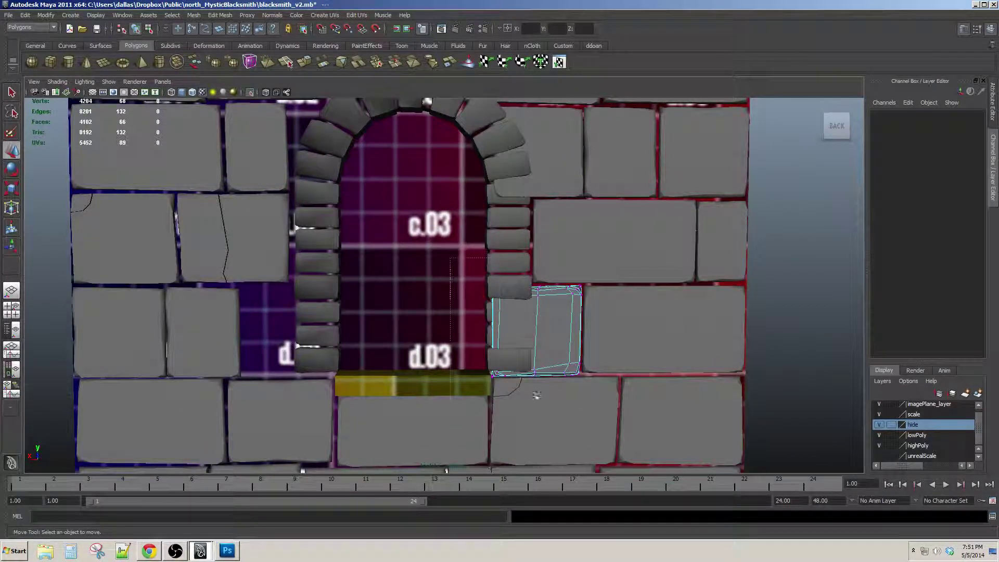
drag(542, 429, 546, 431)
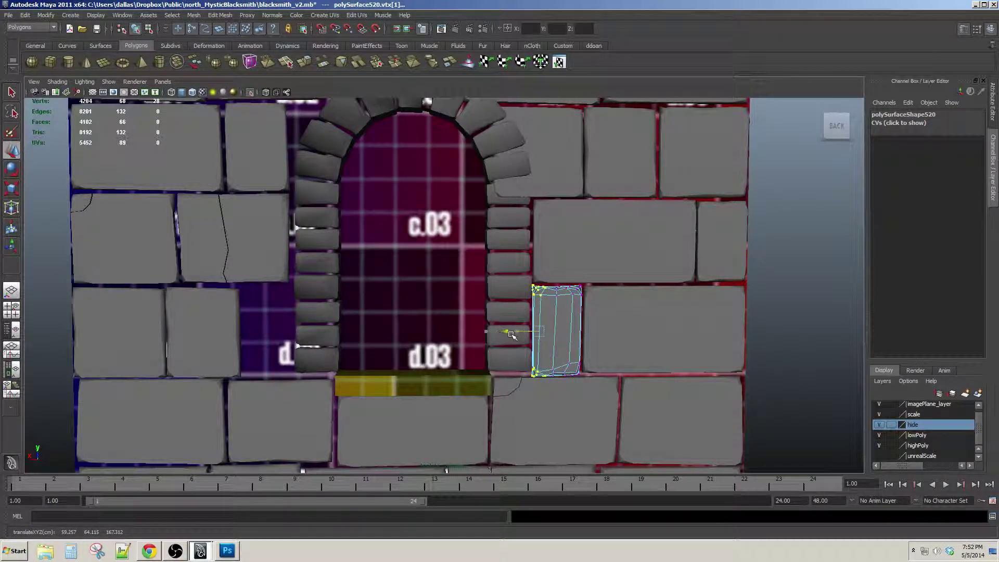
alt+right_drag(511, 334, 480, 346)
alt+drag(479, 346, 476, 341)
alt+right_drag(475, 342, 491, 364)
alt+middle_drag(491, 364, 523, 335)
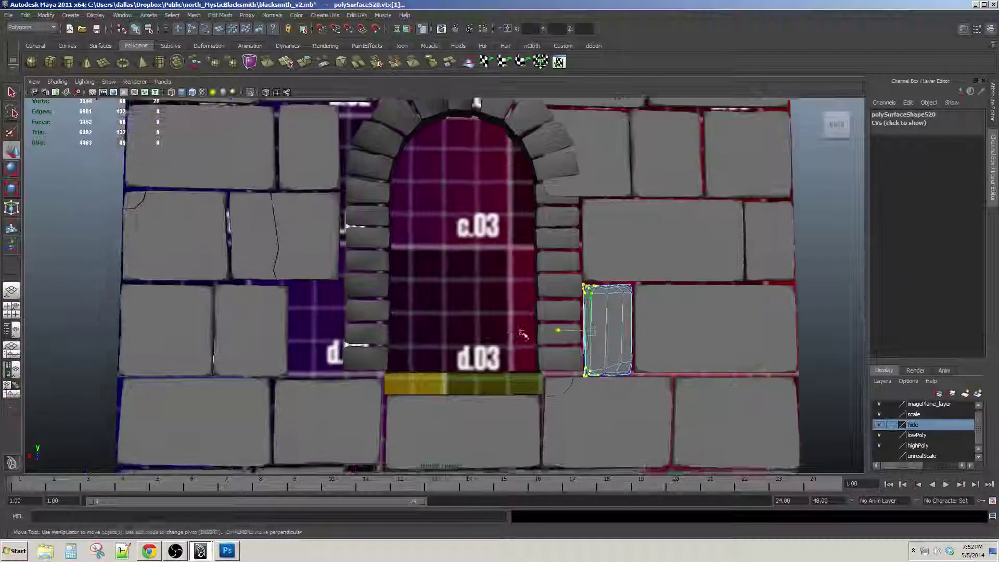
alt+right_drag(523, 335, 509, 348)
alt+middle_drag(508, 348, 512, 335)
key(F8)
key(F8)
alt+right_drag(512, 334, 526, 329)
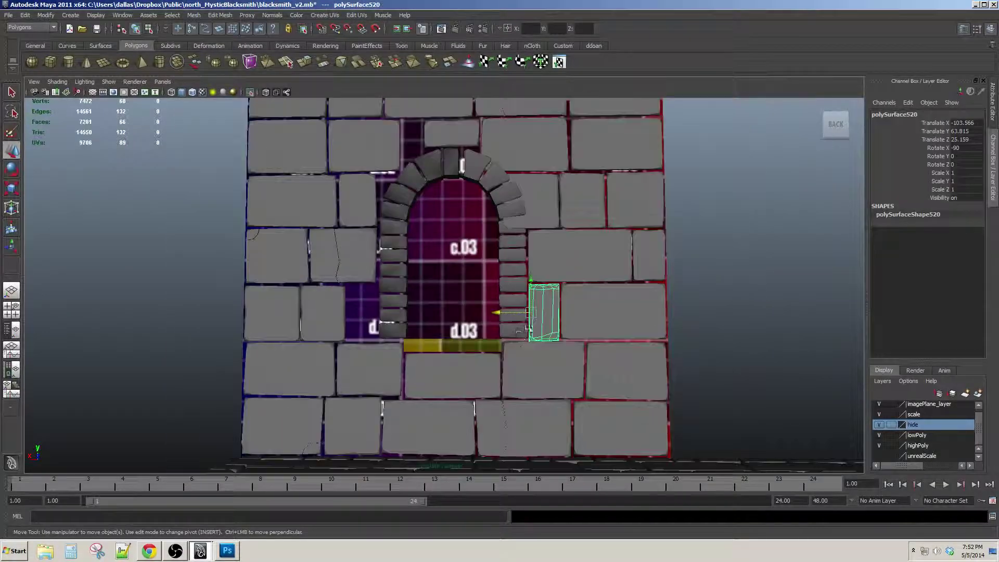